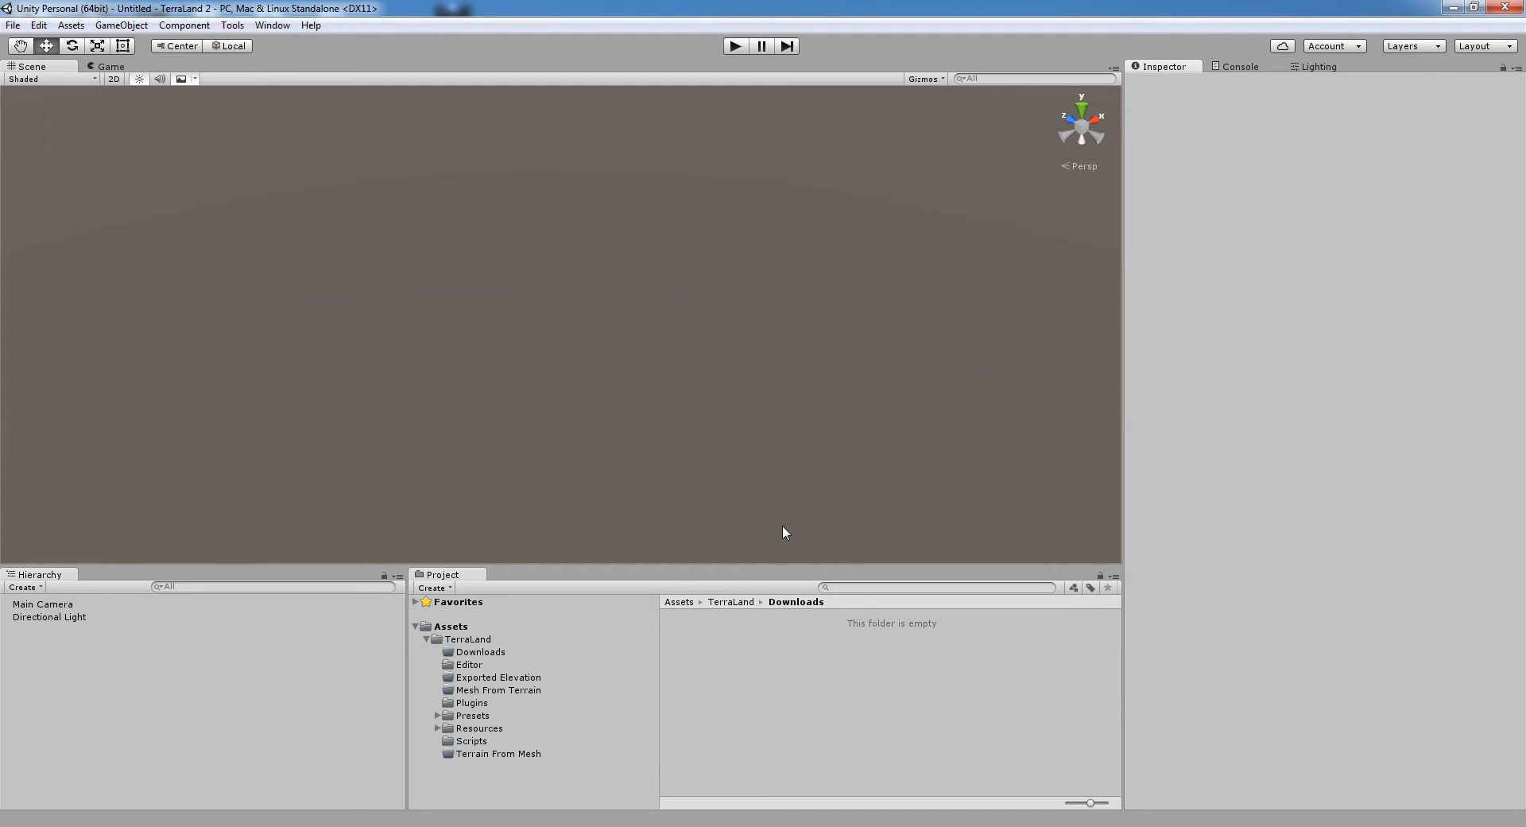
# - Save the scene as Test Scene inside a new folder named Scene under the project's Assets
pyautogui.click(12, 25)
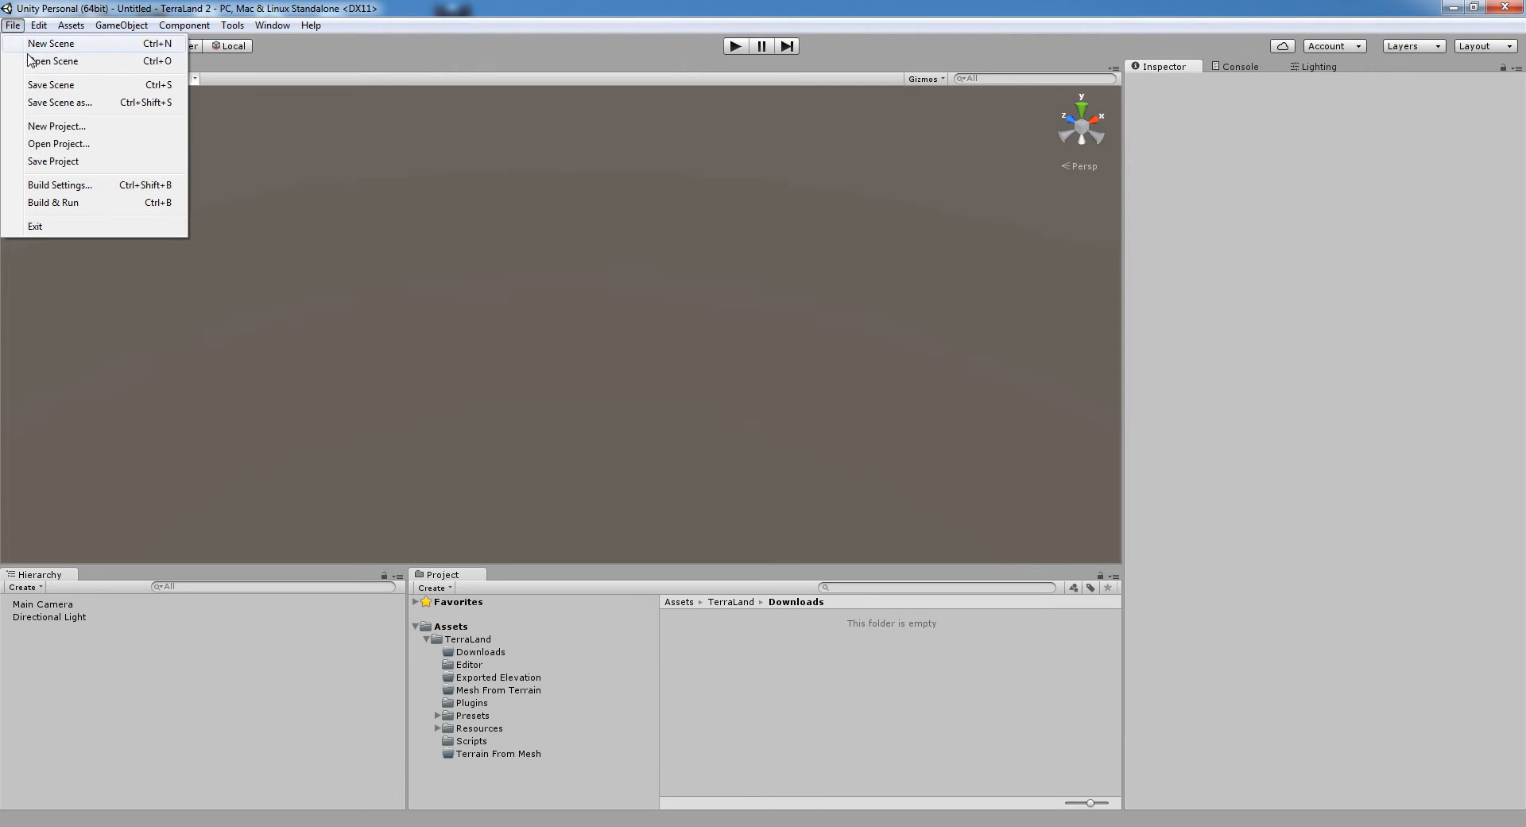
pyautogui.click(32, 91)
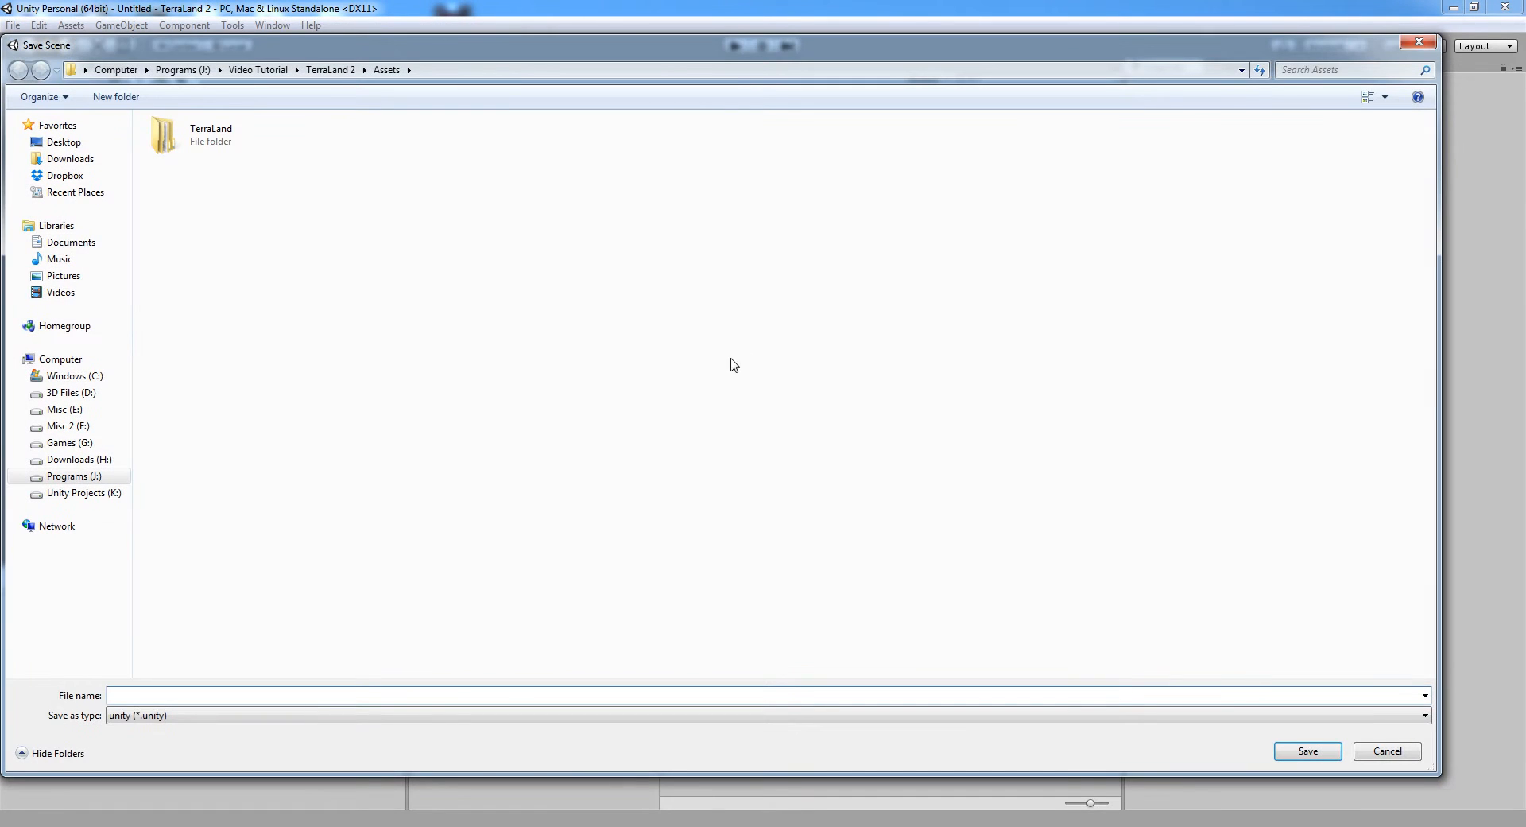
pyautogui.click(113, 96)
pyautogui.write('Scene')
pyautogui.press('Return')
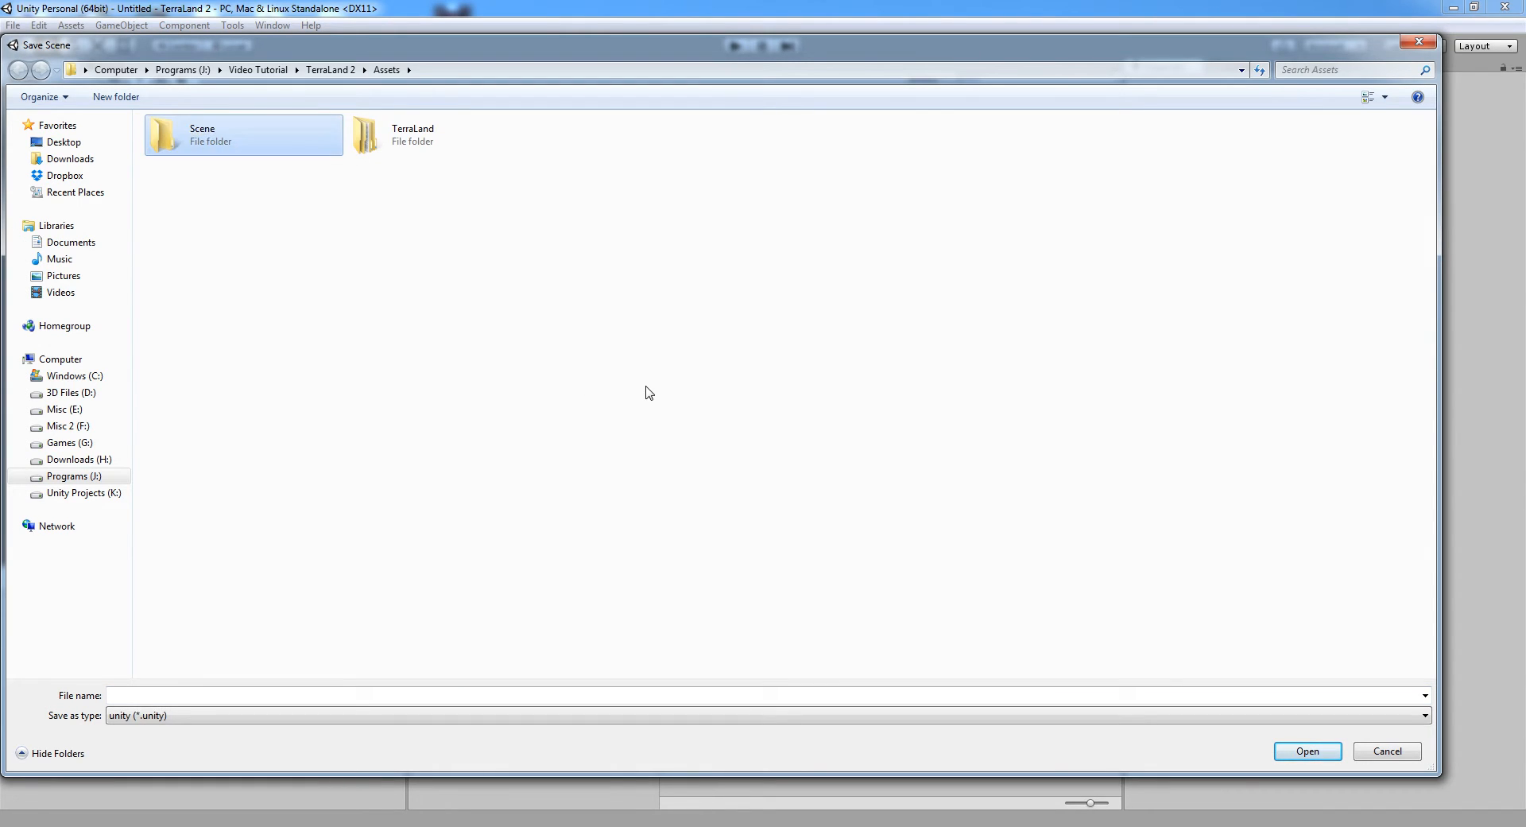
pyautogui.press('Return')
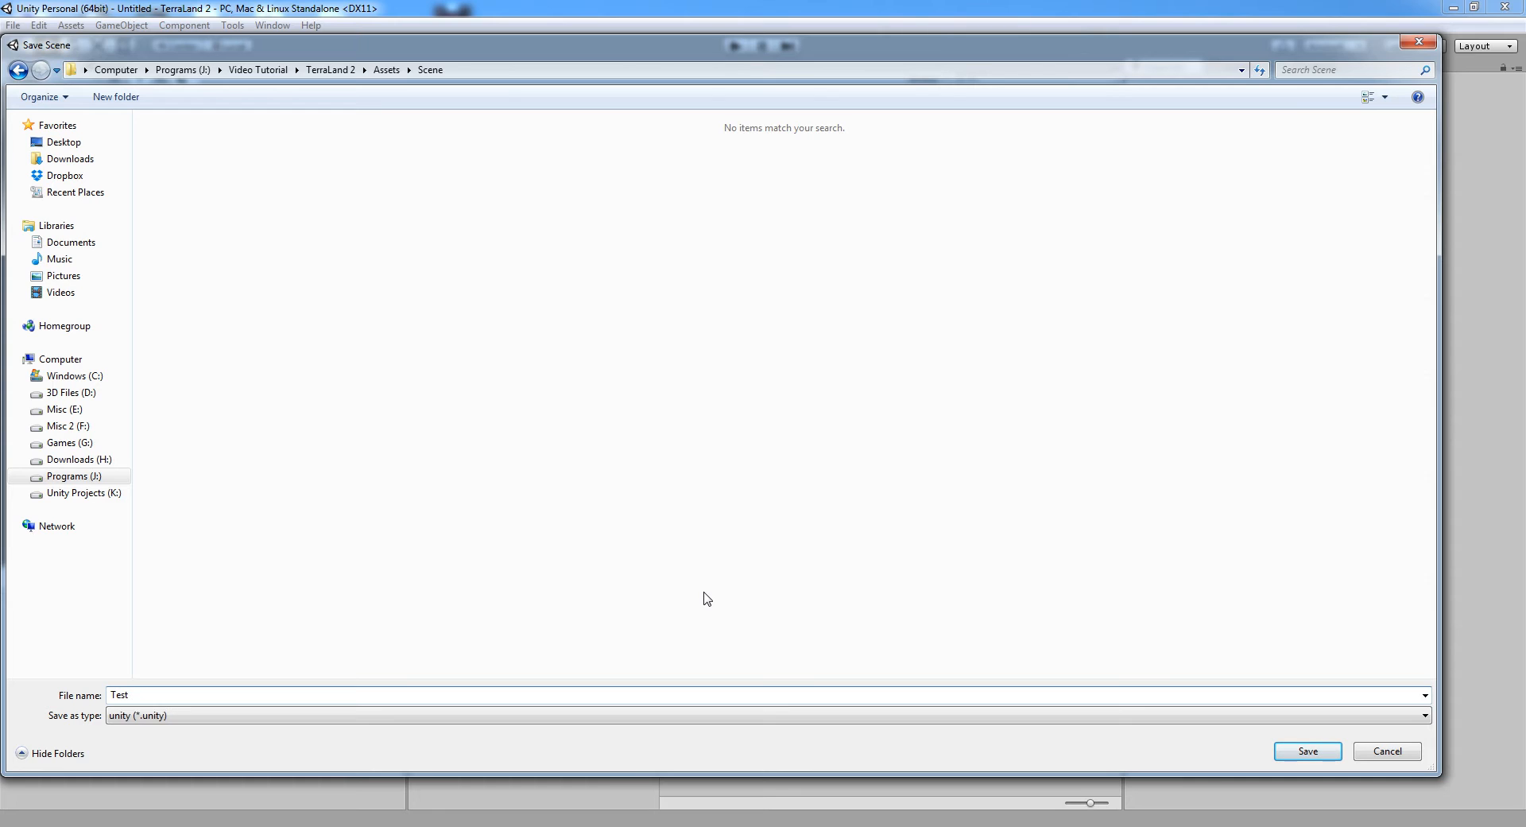
pyautogui.write('Test Scene')
pyautogui.press('Return')
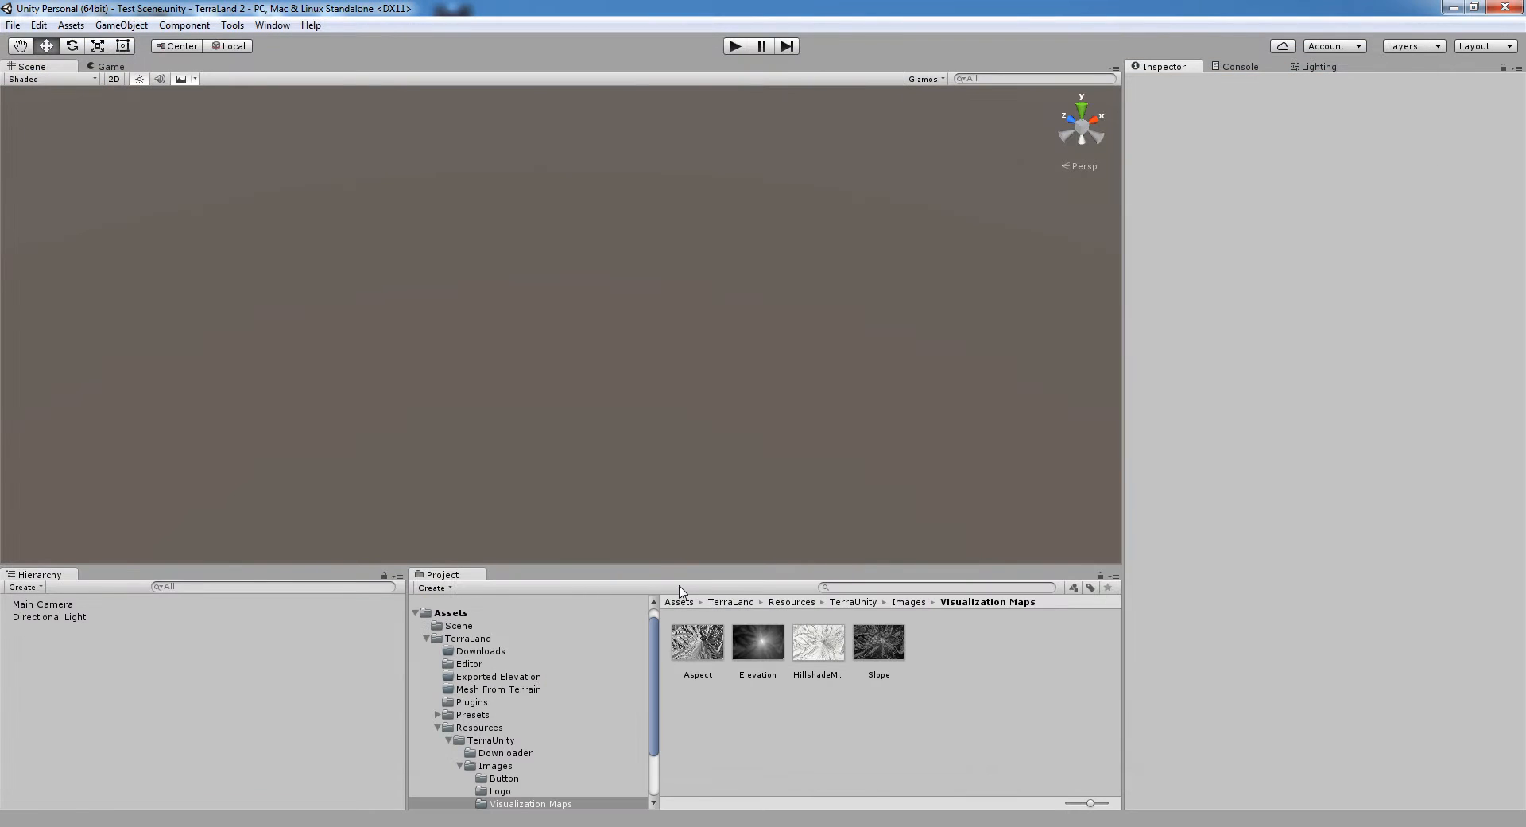
# - Collapse the expanded Resources folder and open the Scene folder in the project's assets
pyautogui.click(437, 727)
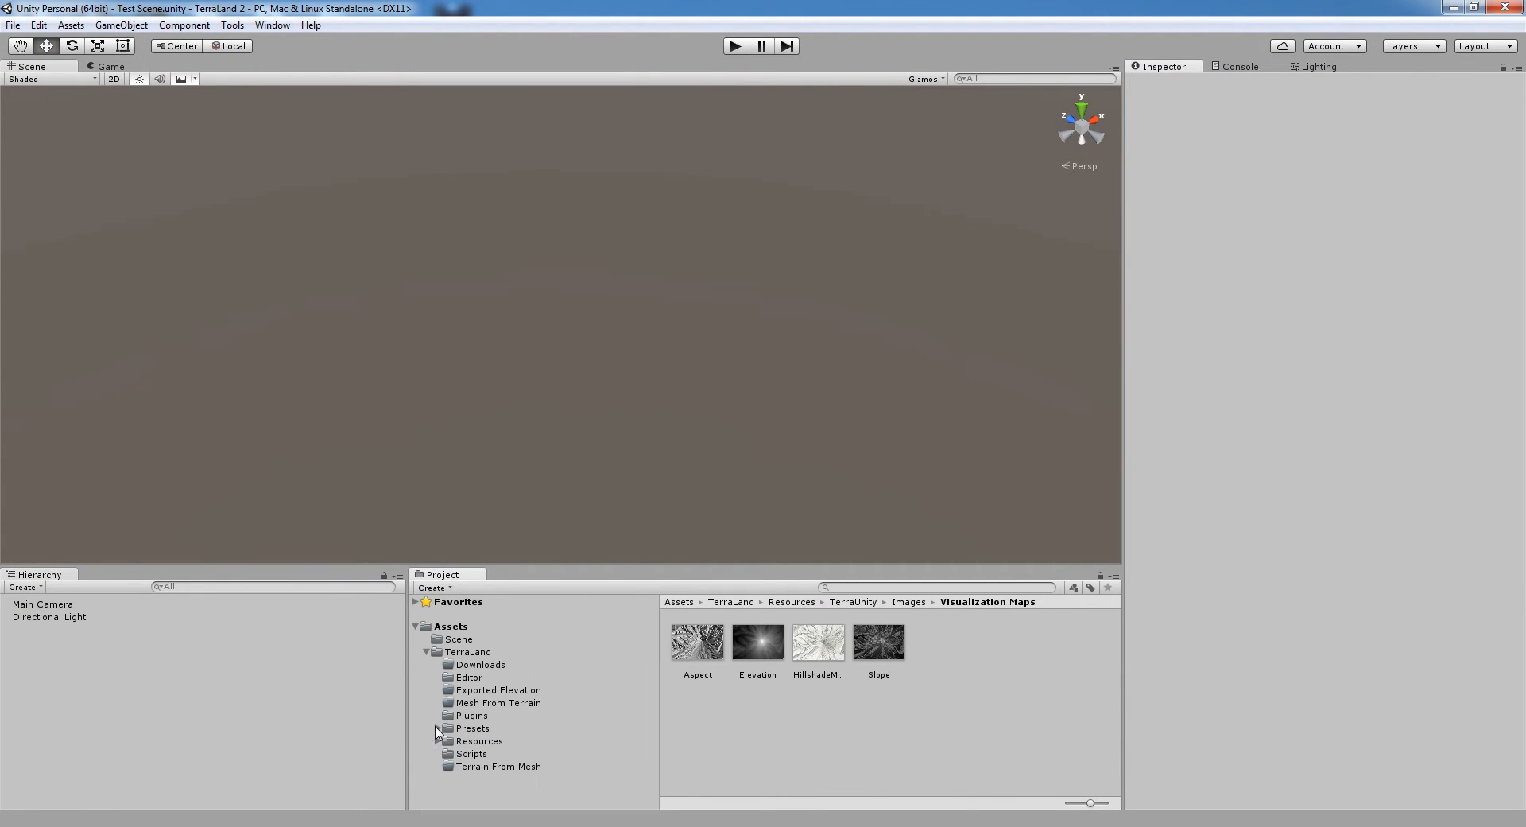
pyautogui.click(447, 651)
pyautogui.click(447, 640)
pyautogui.click(770, 725)
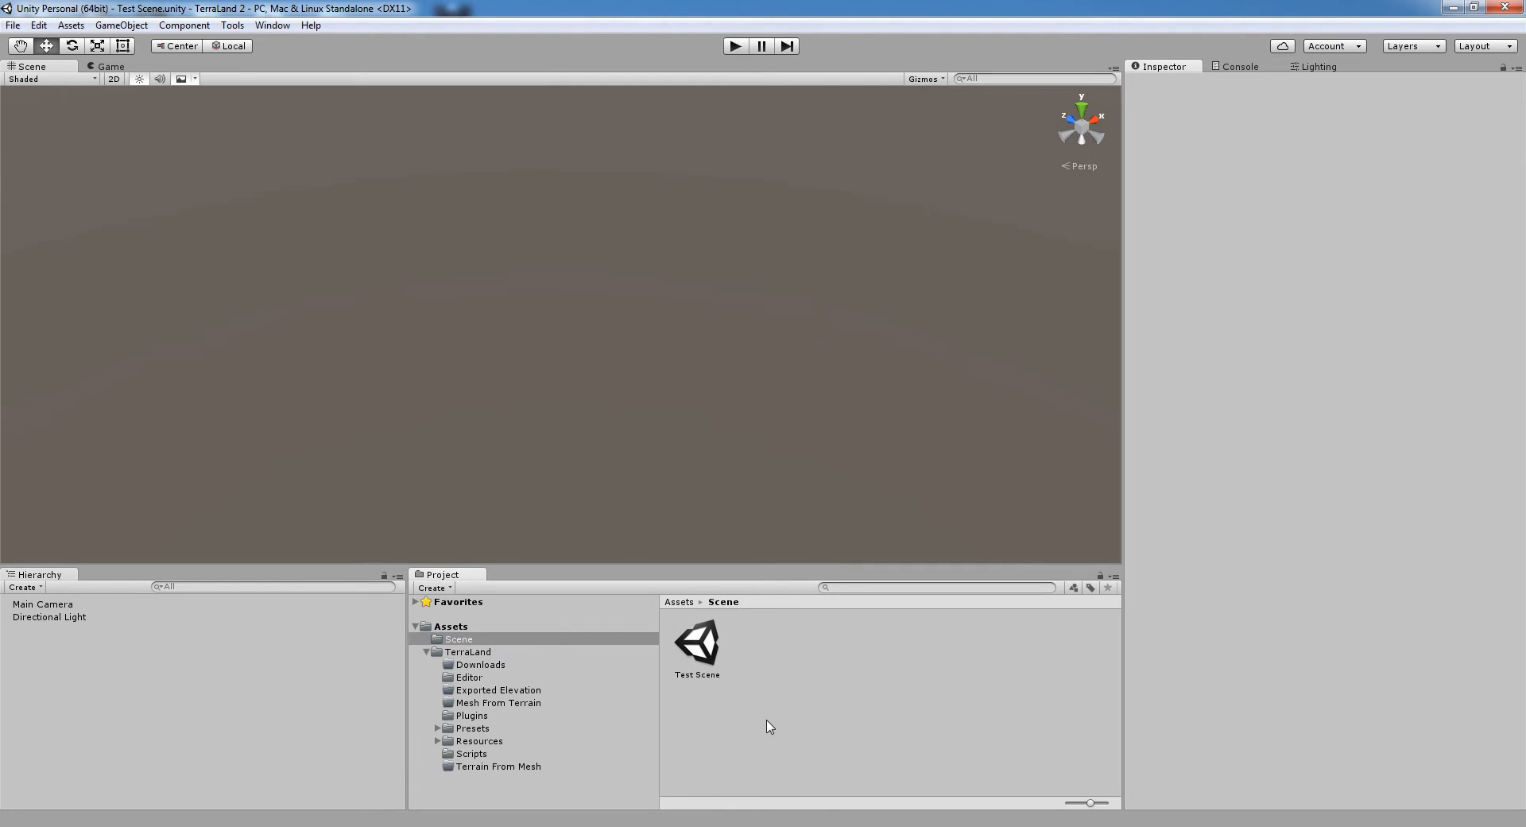
# - Open the TerraLand Downloader window and dock it beside the Inspector, Console and Lighting windows
pyautogui.click(232, 25)
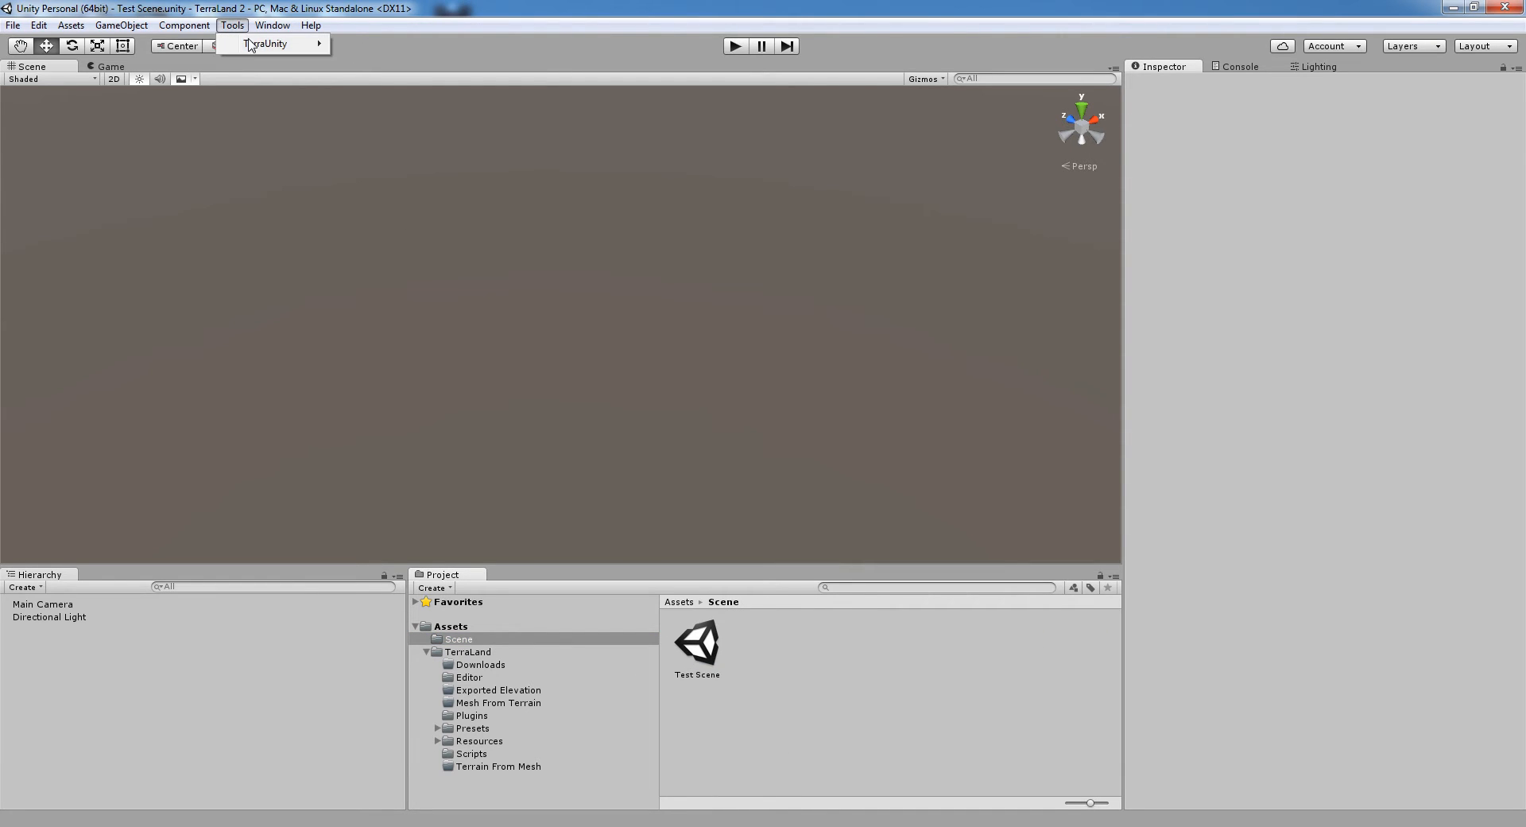
pyautogui.moveTo(310, 44)
pyautogui.moveTo(371, 48)
pyautogui.click(505, 44)
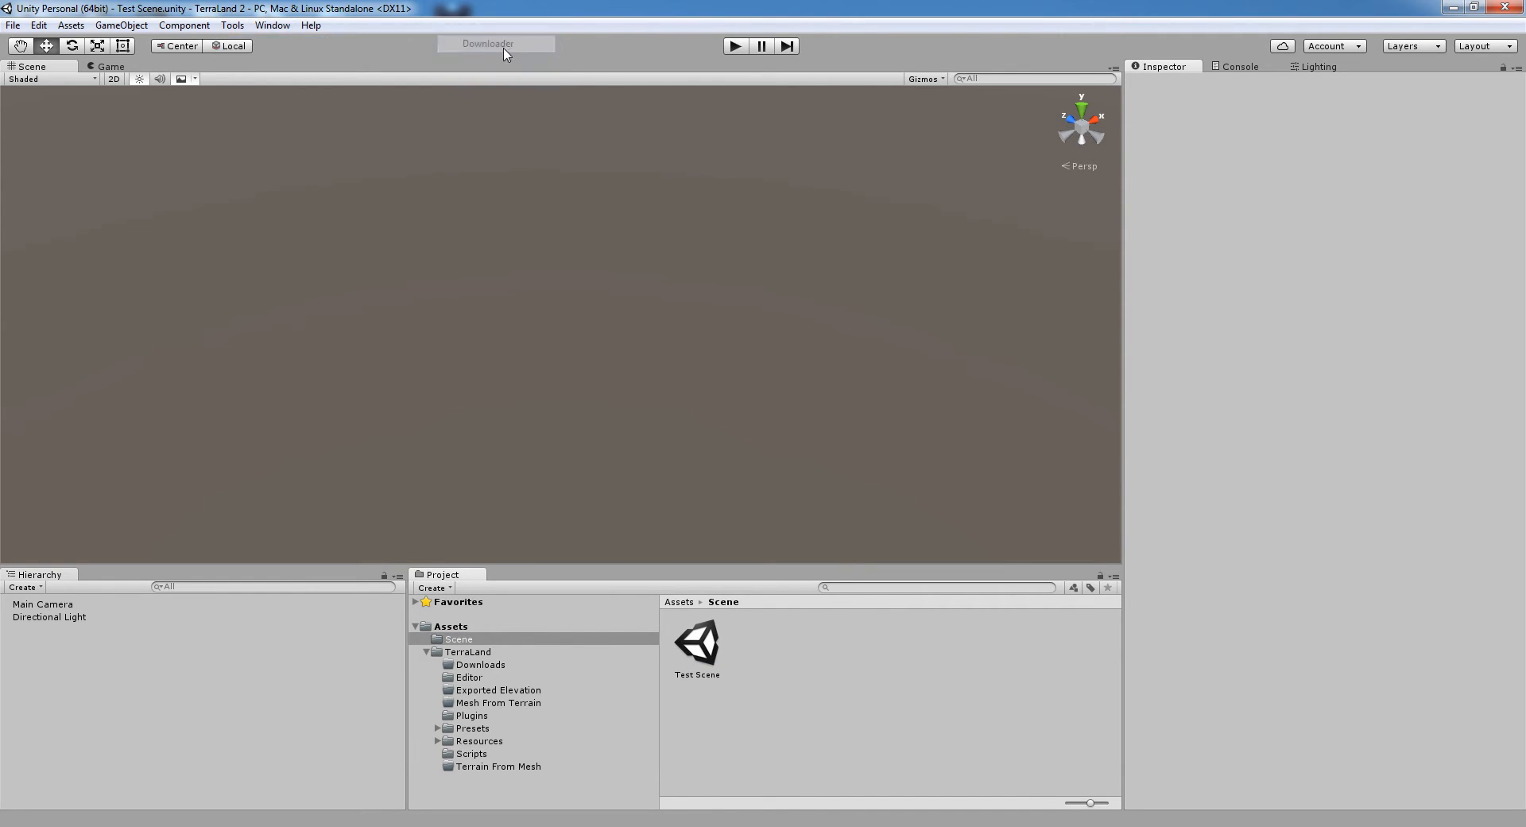
pyautogui.moveTo(72, 108); pyautogui.dragTo(1392, 71)
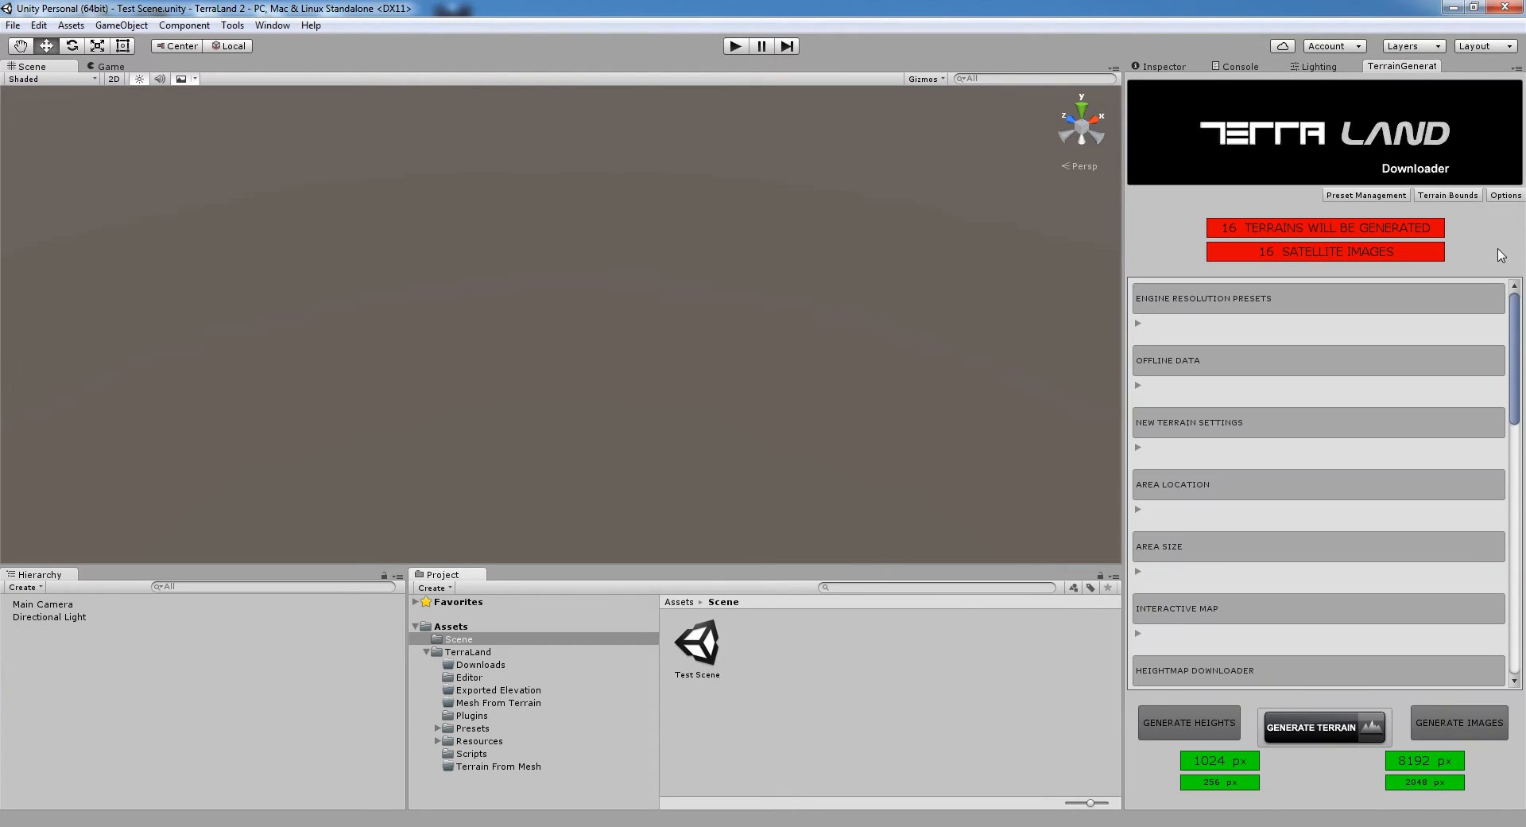
# - Expand the Area Location section of the TerraLand Downloader to show its address and coordinate settings
pyautogui.moveTo(1517, 308); pyautogui.dragTo(1518, 391)
pyautogui.click(1140, 462)
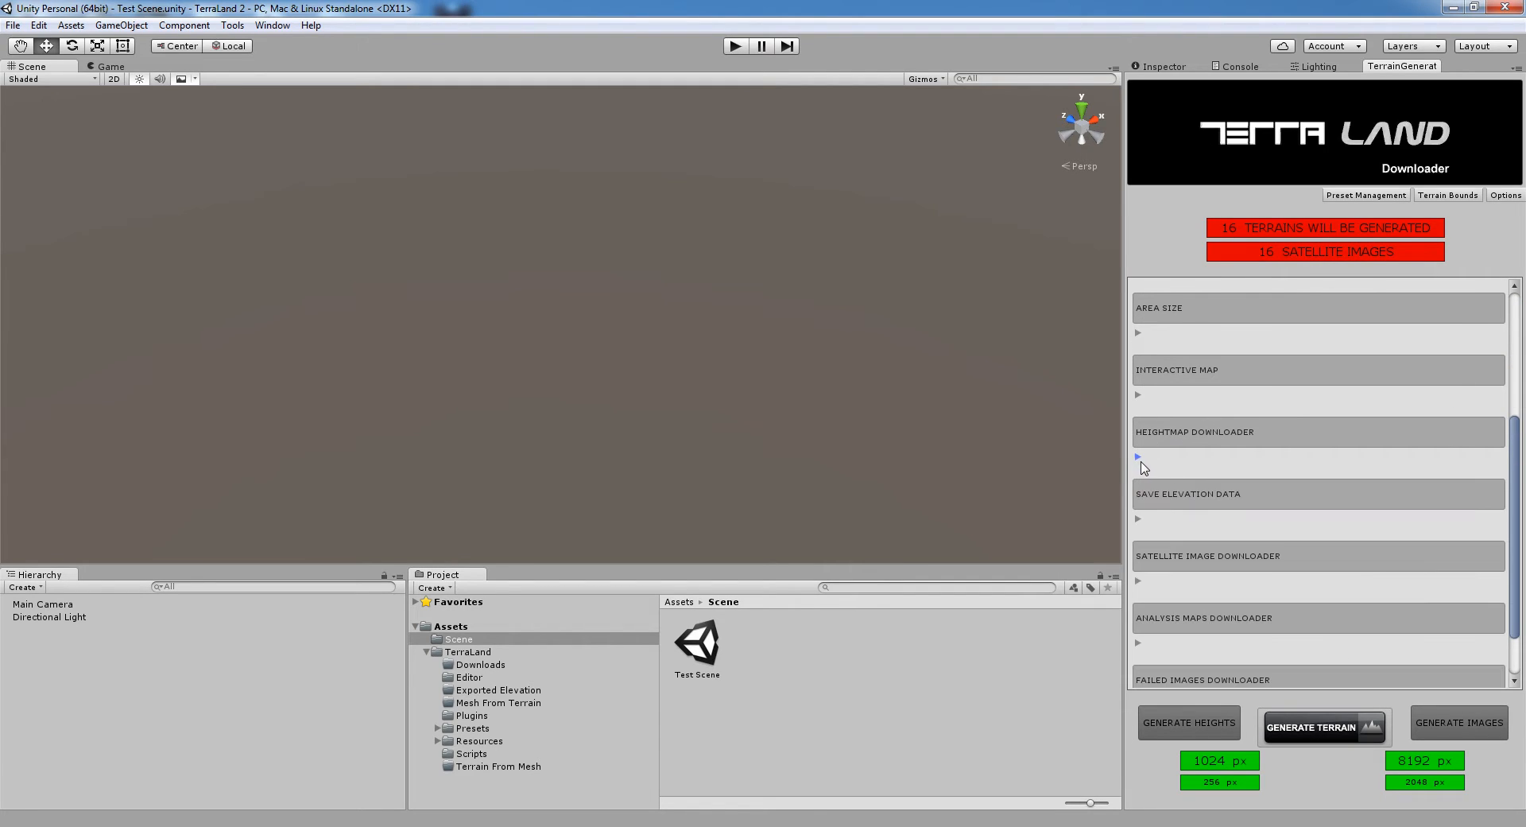
pyautogui.moveTo(1516, 459); pyautogui.dragTo(1494, 364)
pyautogui.click(1139, 452)
pyautogui.scroll(-3, 1335, 490)
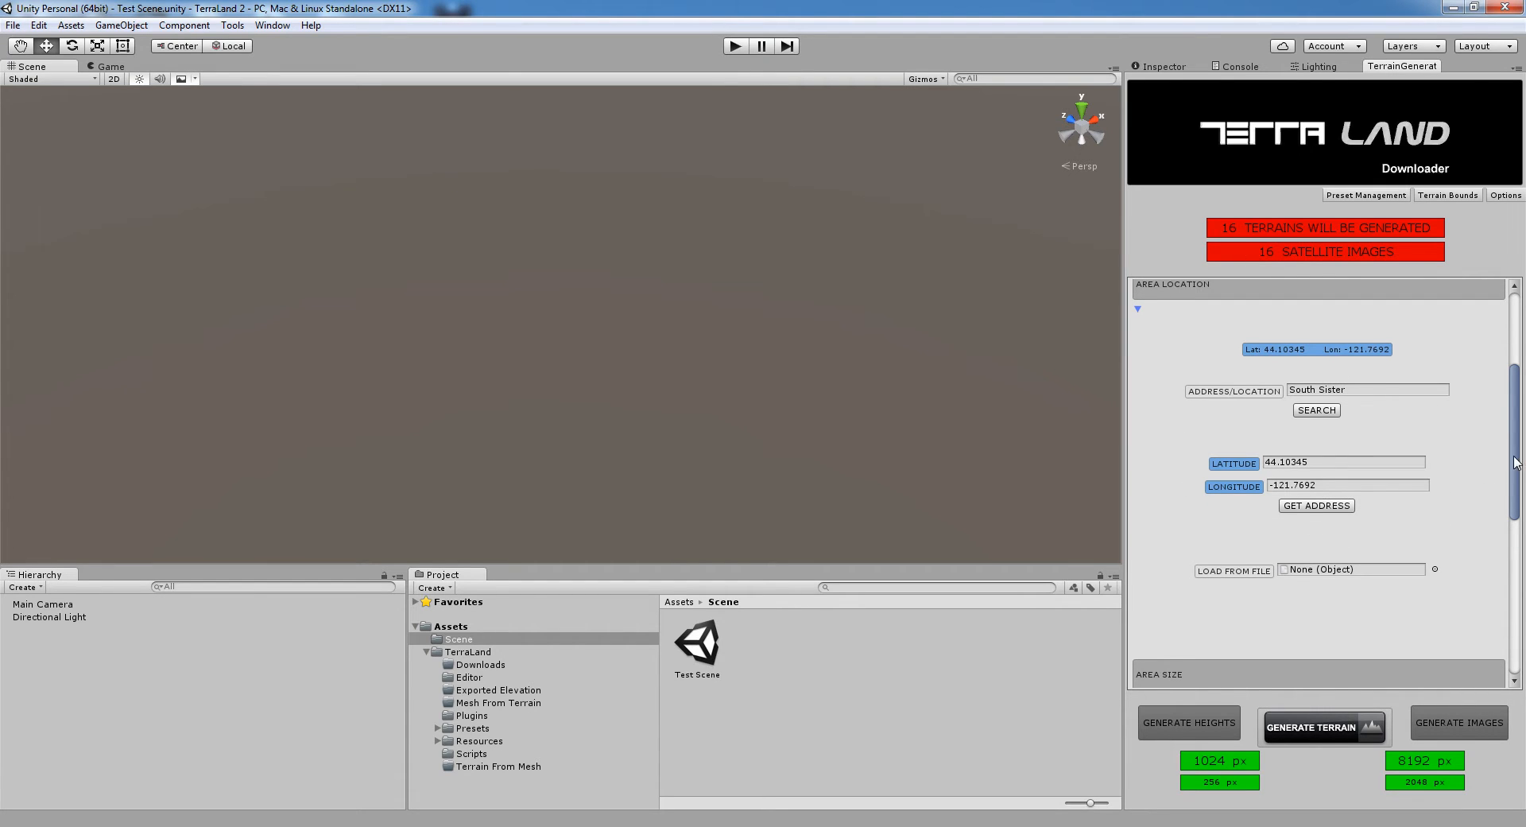
# - Expand the Interactive Map section and show the map of the selected area
pyautogui.moveTo(1517, 462); pyautogui.dragTo(1514, 533)
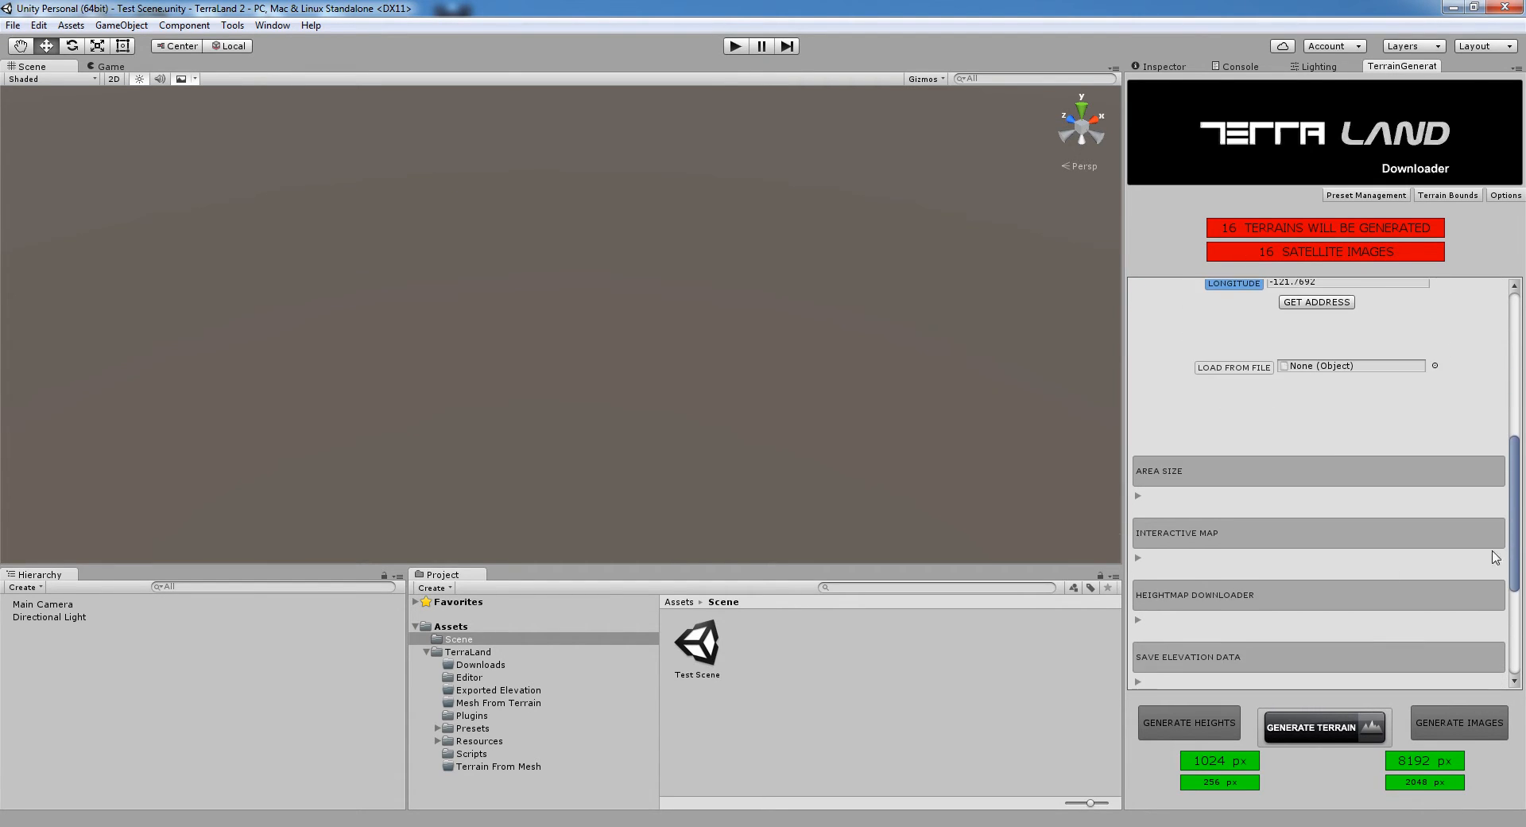
pyautogui.click(1139, 556)
pyautogui.scroll(-5, 1311, 541)
pyautogui.click(1334, 374)
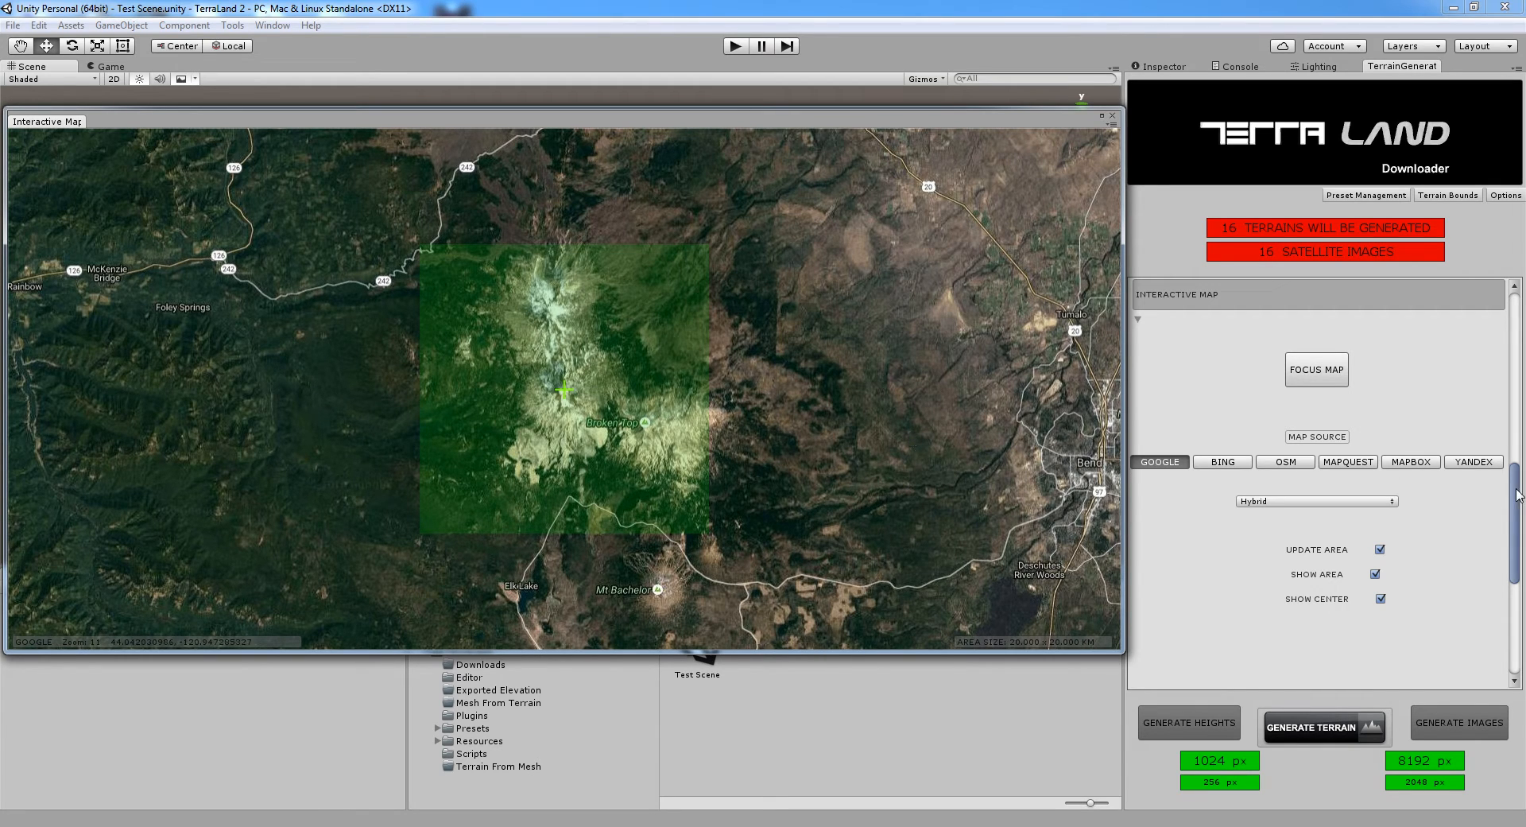
# - Search for the address South Sister and set the found location, 44.10345, -121.7692, as the area's centre
pyautogui.scroll(-1, 1519, 493)
pyautogui.moveTo(822, 329)
pyautogui.mouseDown()
pyautogui.moveTo(788, 386)
pyautogui.moveTo(919, 469)
pyautogui.moveTo(833, 346)
pyautogui.mouseUp()
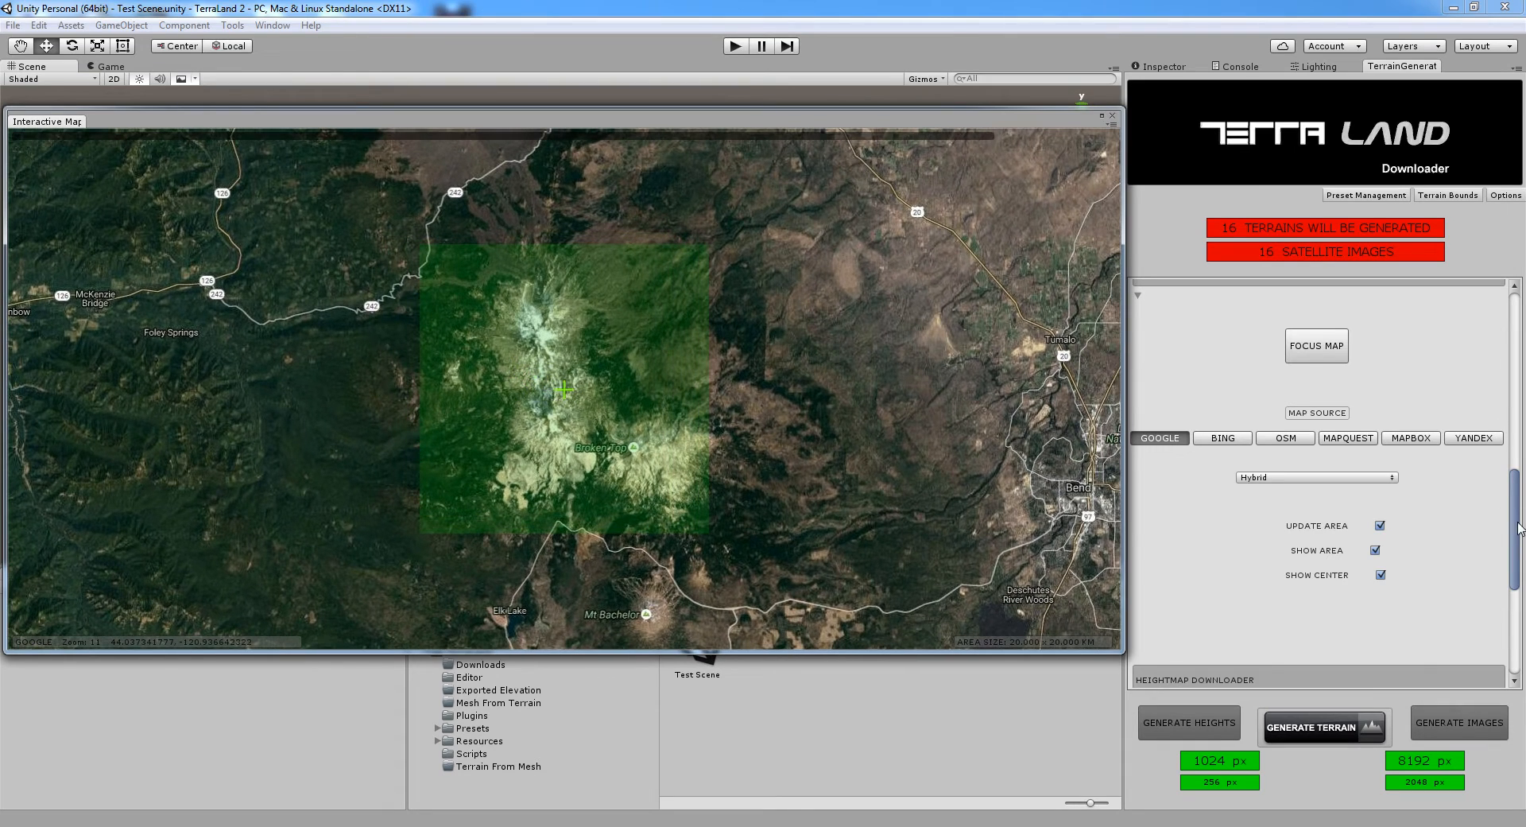
pyautogui.moveTo(1517, 529); pyautogui.dragTo(1493, 398)
pyautogui.click(1313, 438)
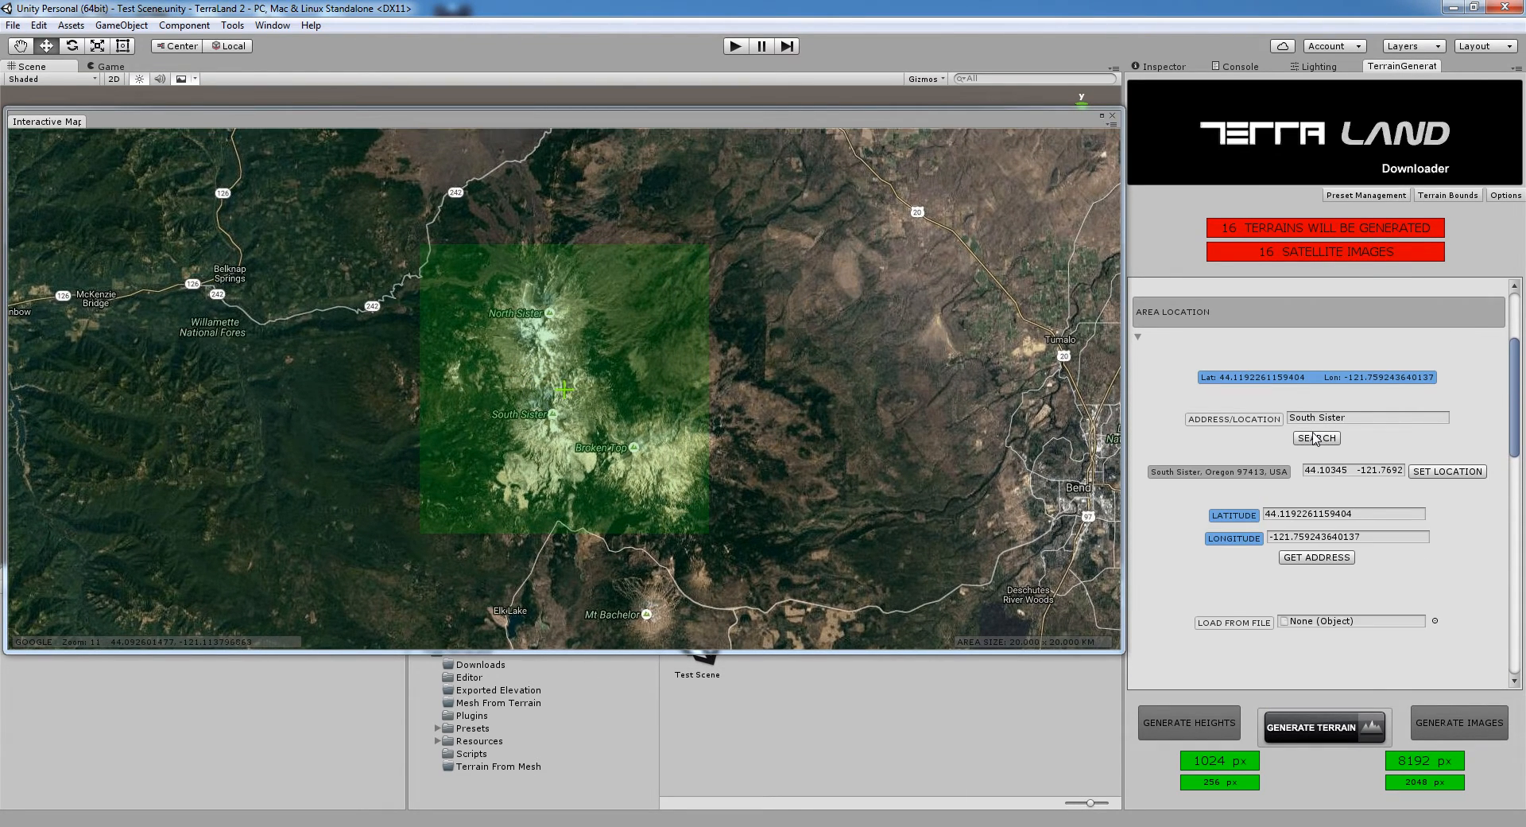
pyautogui.click(1434, 472)
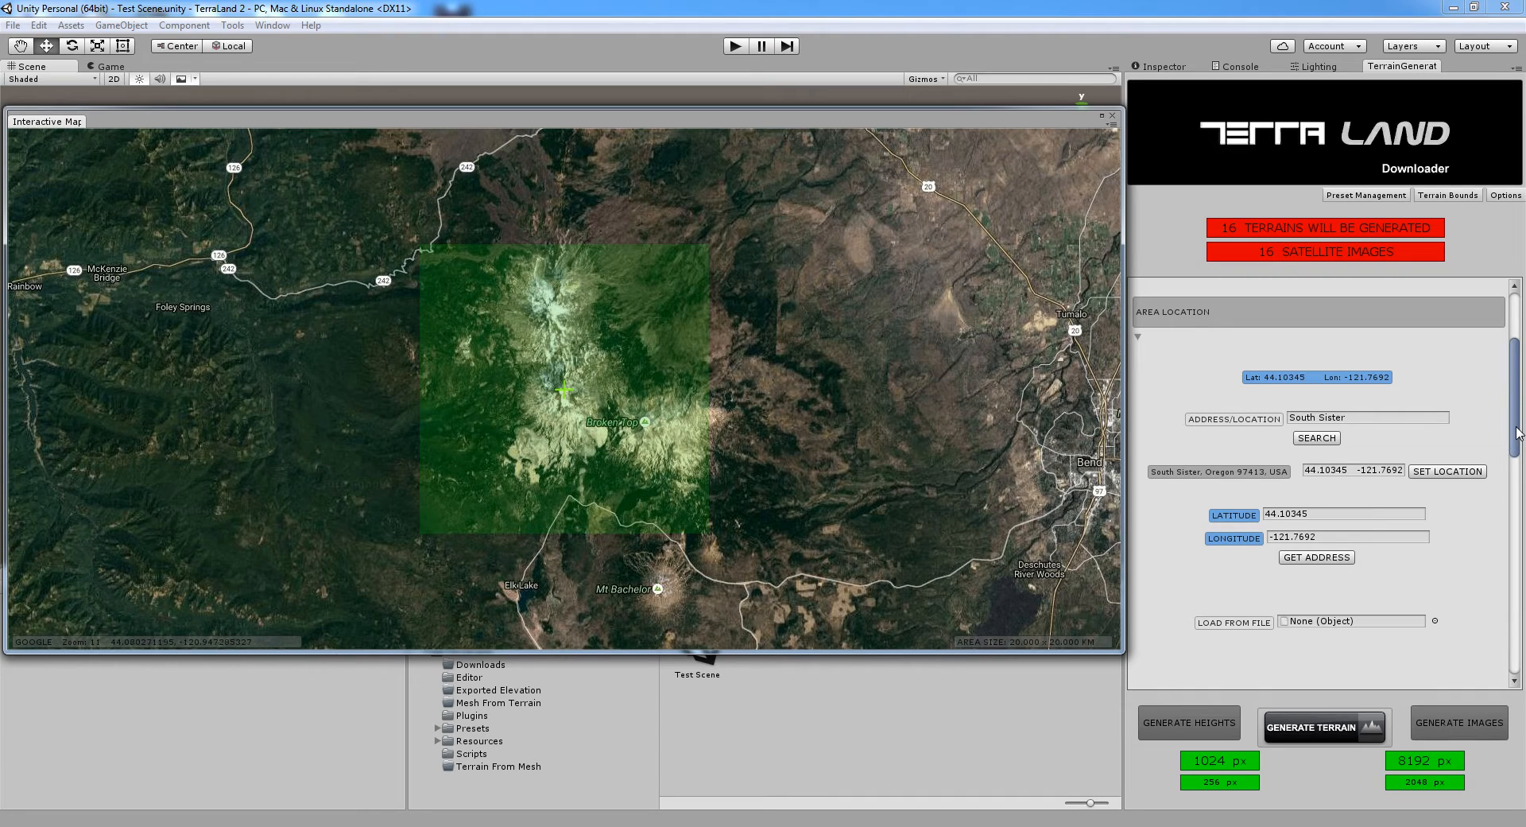
# - Set the area's latitude extents to 20 km in the Area Size settings and close the interactive map
pyautogui.scroll(-2, 1513, 450)
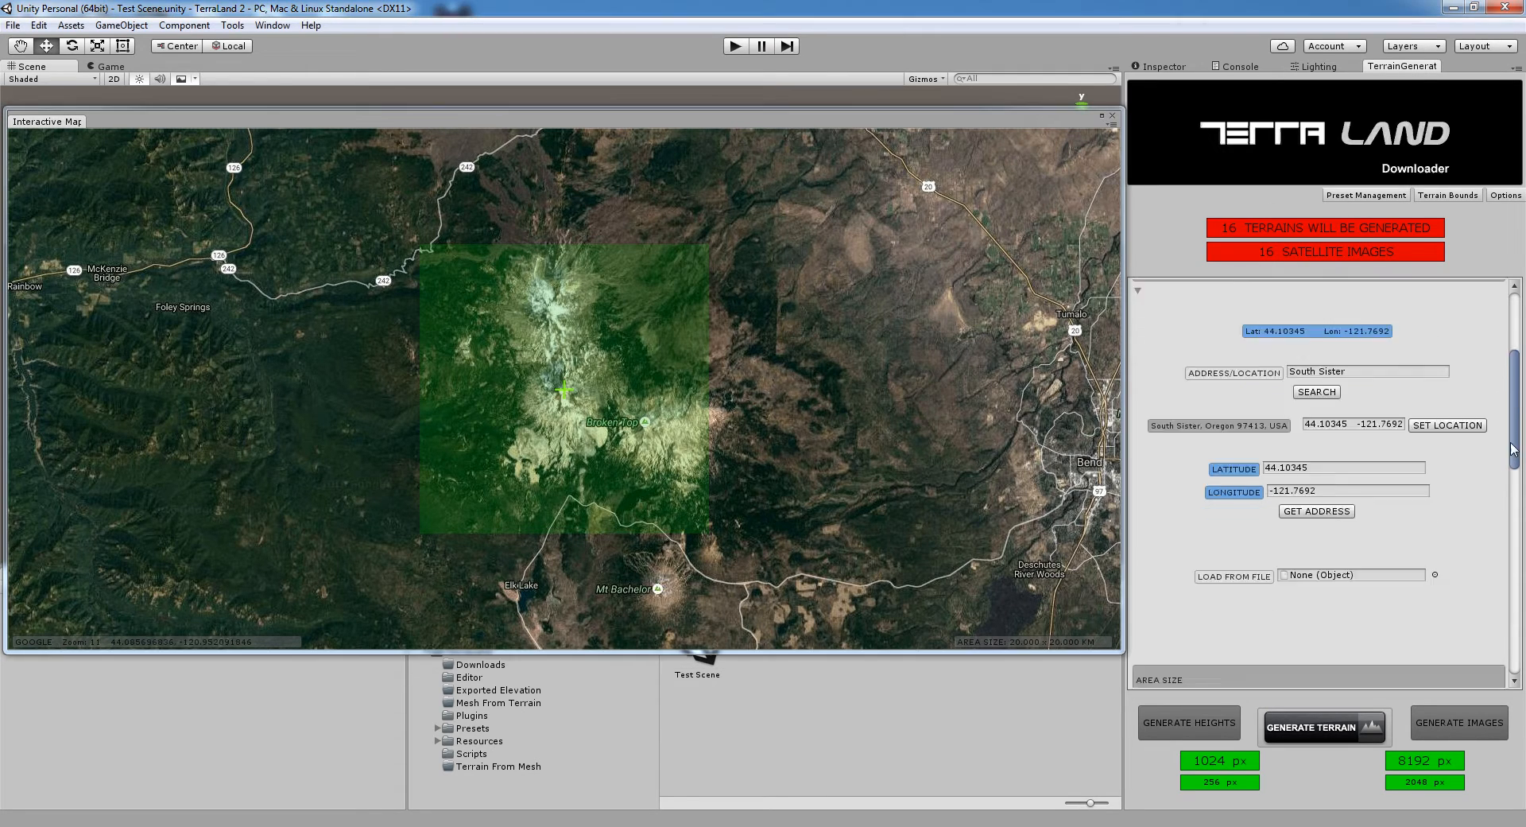
pyautogui.scroll(-5, 1512, 449)
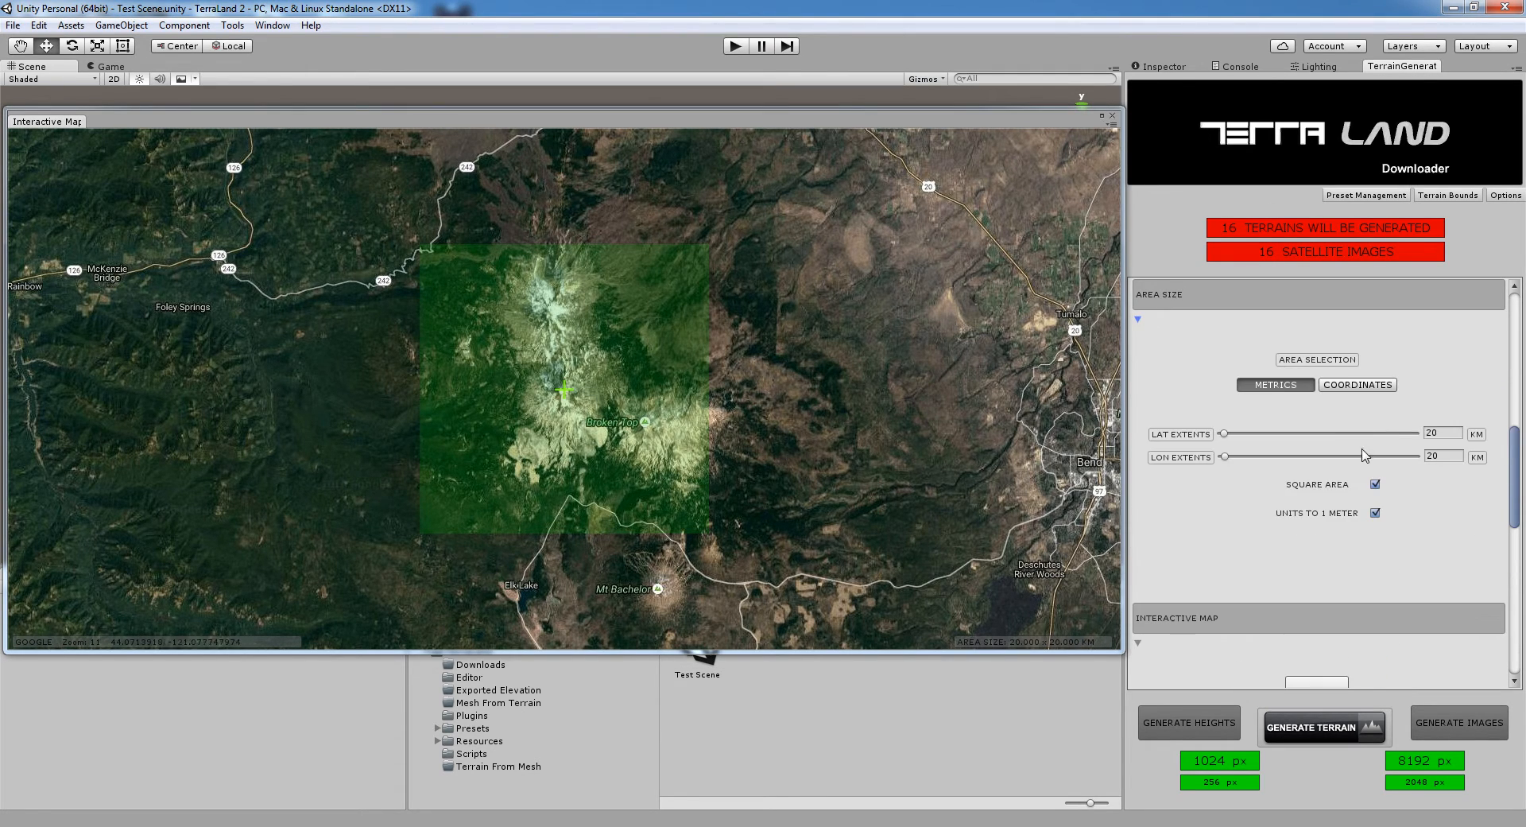
pyautogui.moveTo(1229, 436); pyautogui.dragTo(1230, 440)
pyautogui.click(1113, 116)
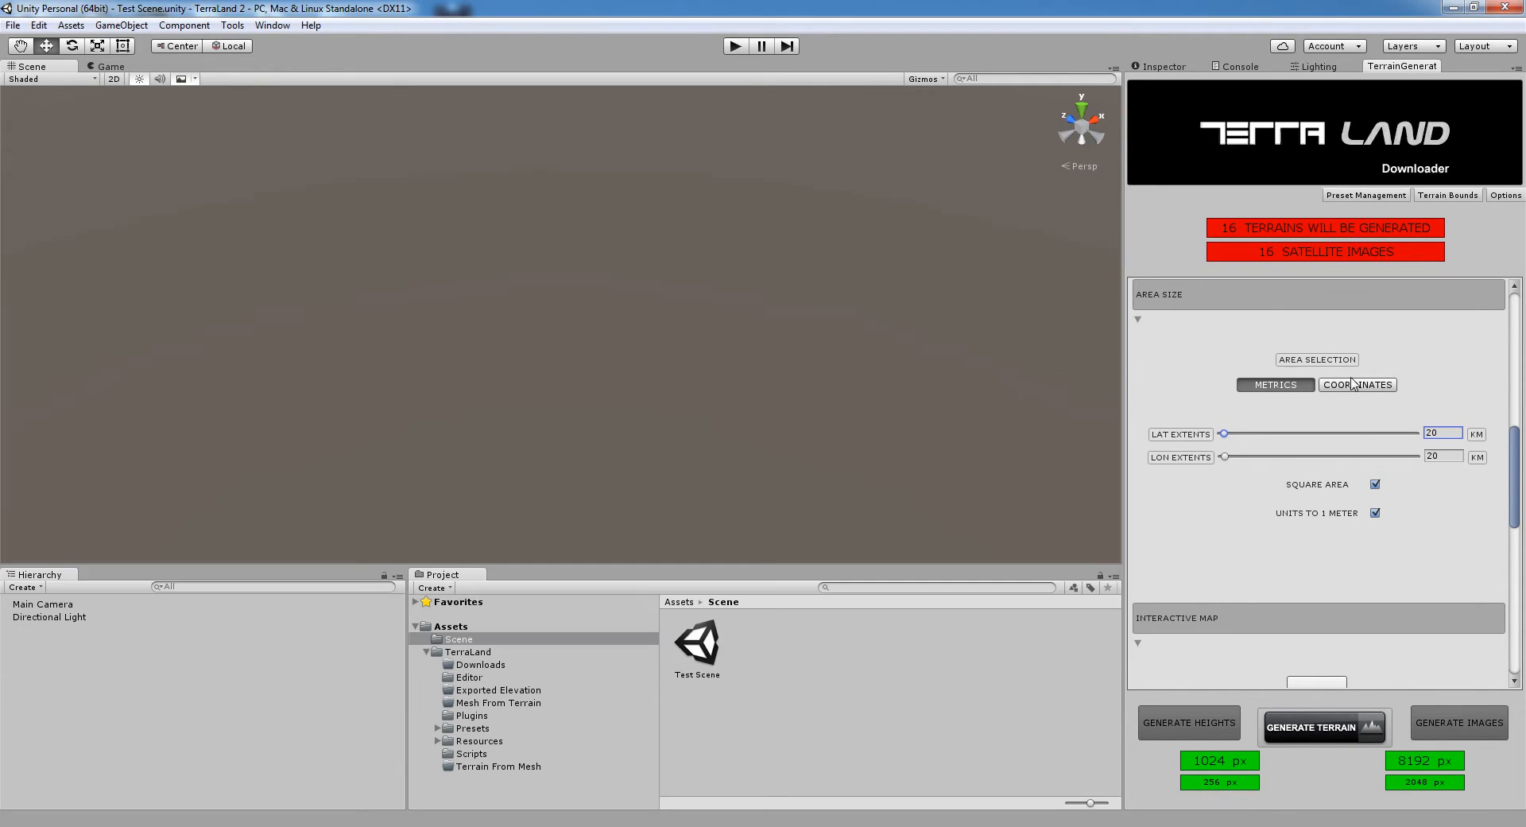
# - Collapse the Area Size, Interactive Map and Area Location sections
pyautogui.click(1139, 319)
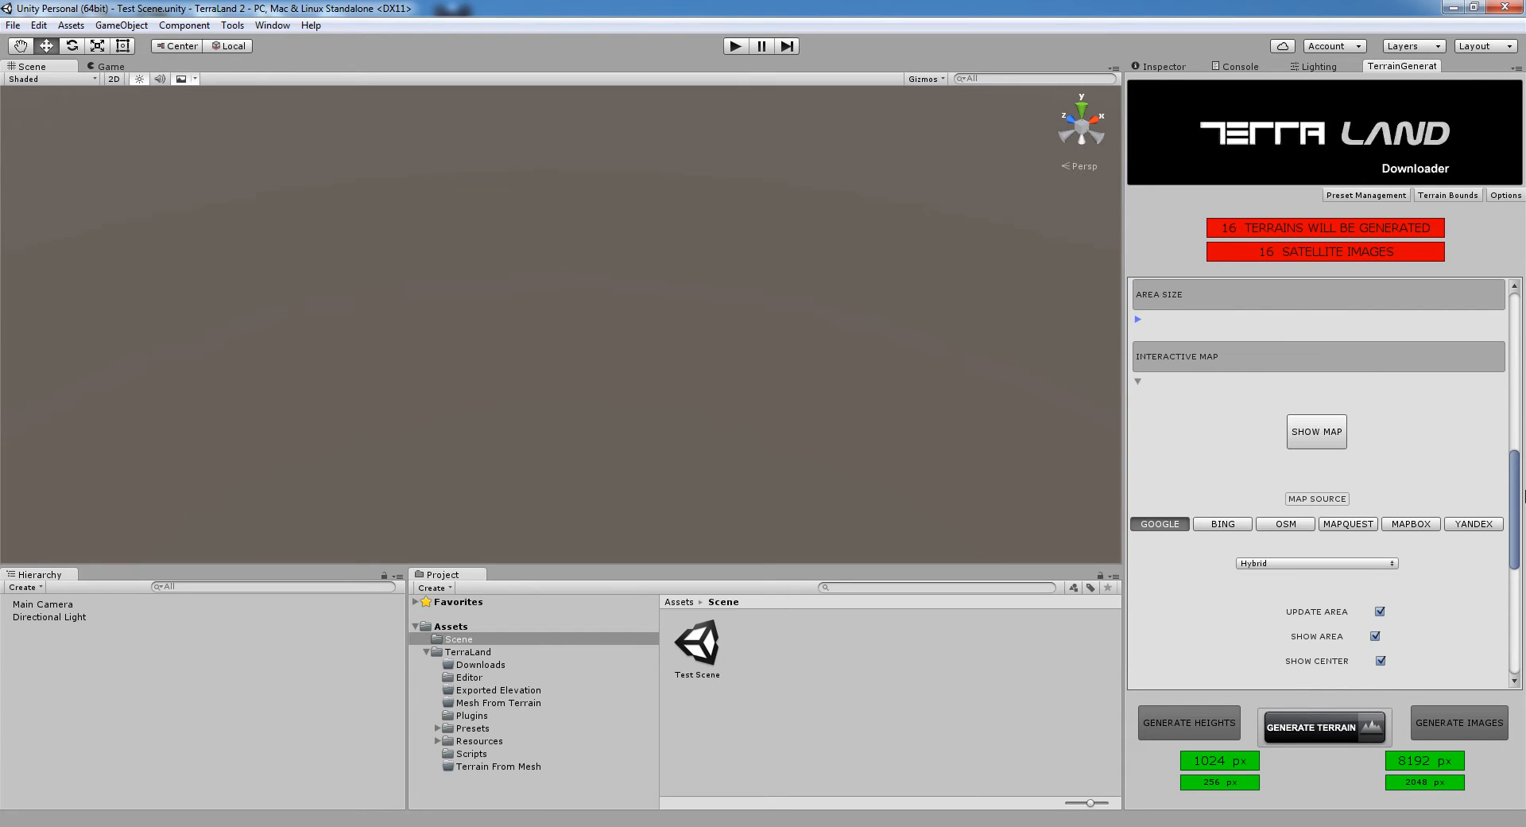
pyautogui.scroll(-2, 1518, 500)
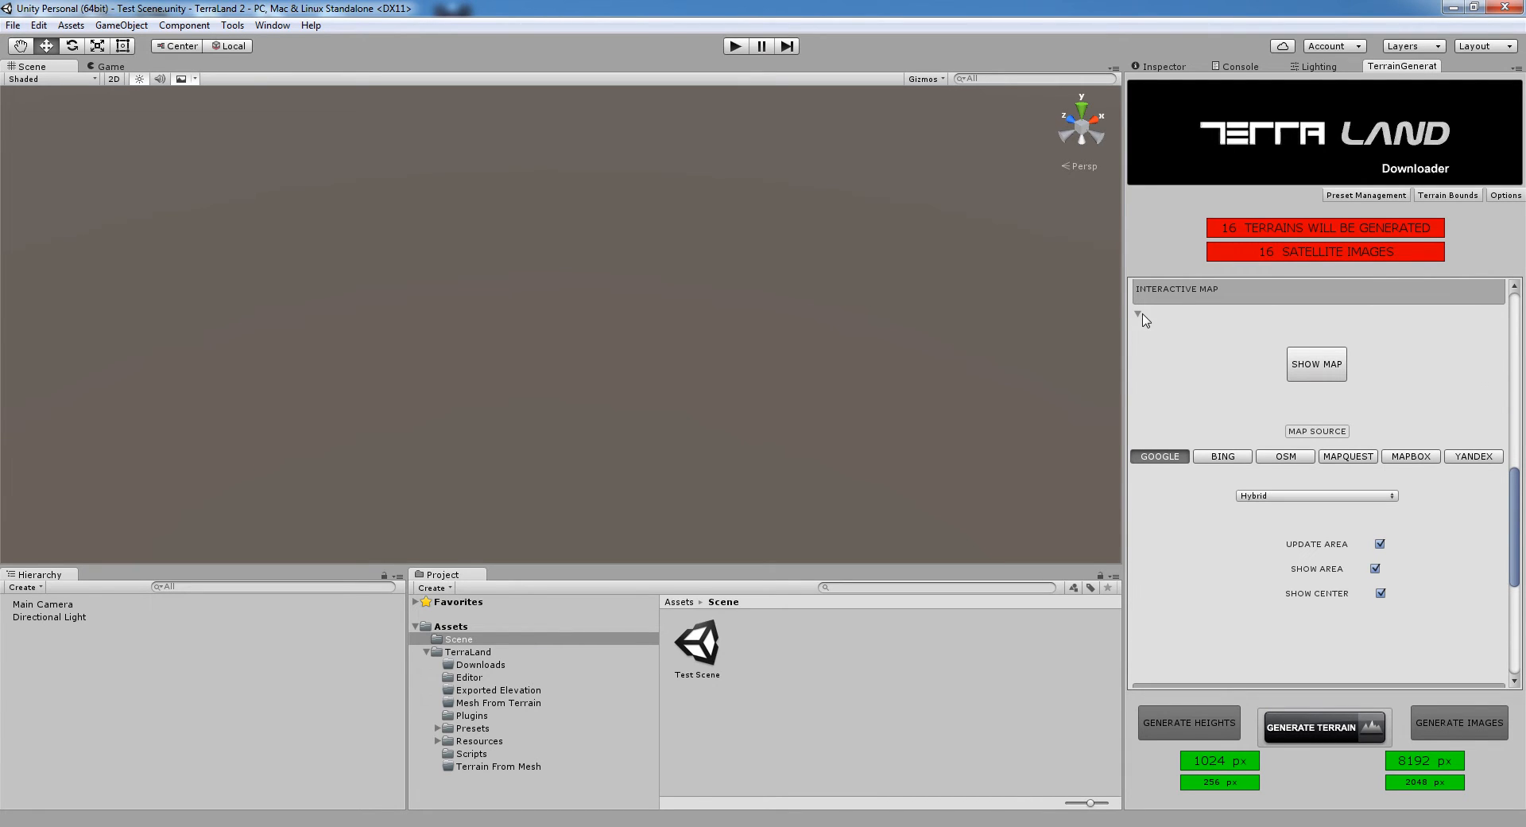
pyautogui.click(1143, 318)
pyautogui.moveTo(1519, 592); pyautogui.dragTo(1515, 433)
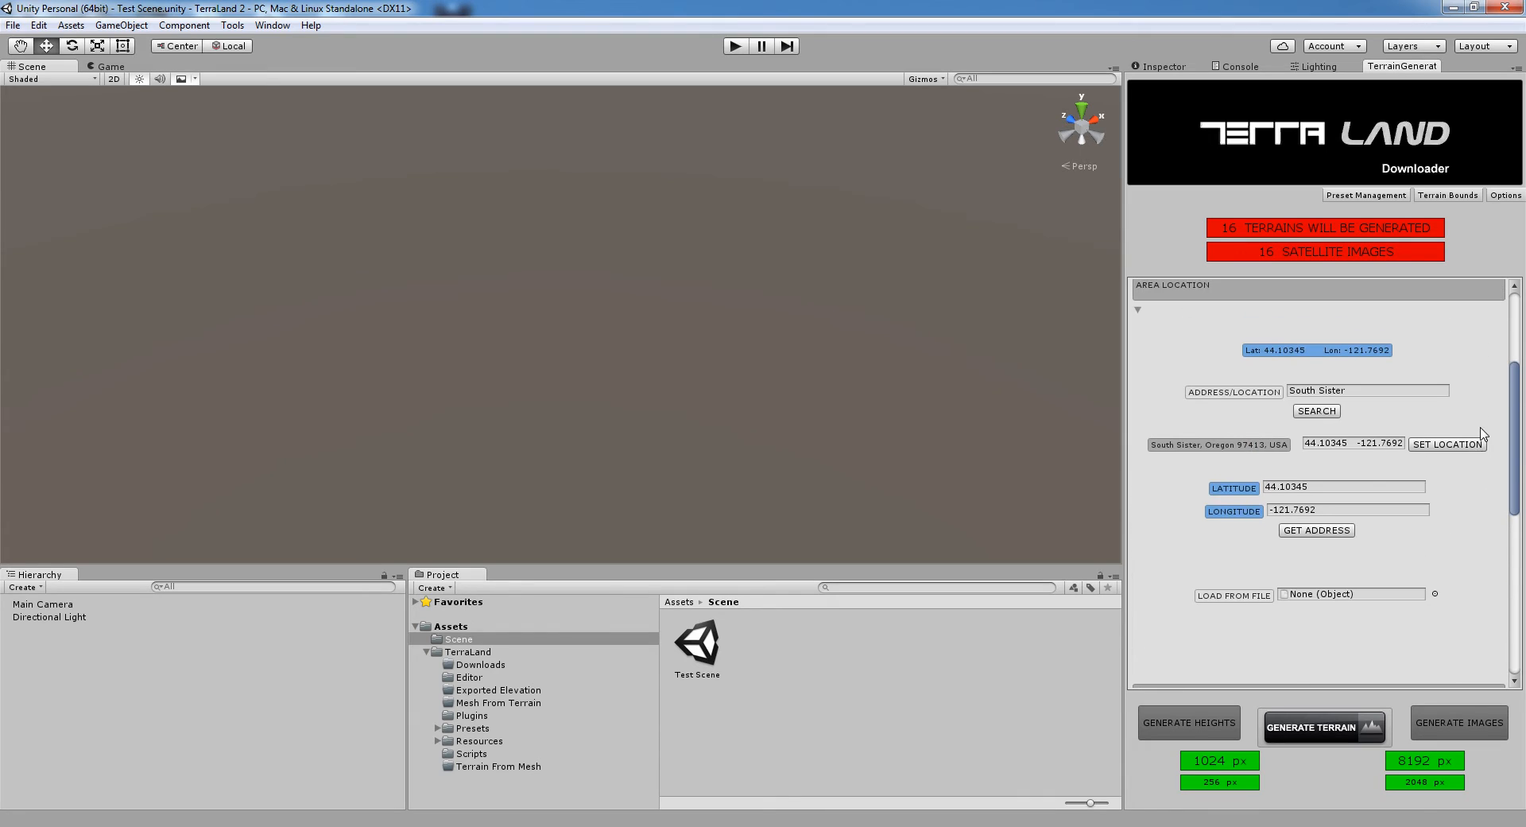
pyautogui.click(1138, 309)
# - Set the engine resolution preset to Medium and collapse the Engine Resolution Presets section
pyautogui.click(1139, 326)
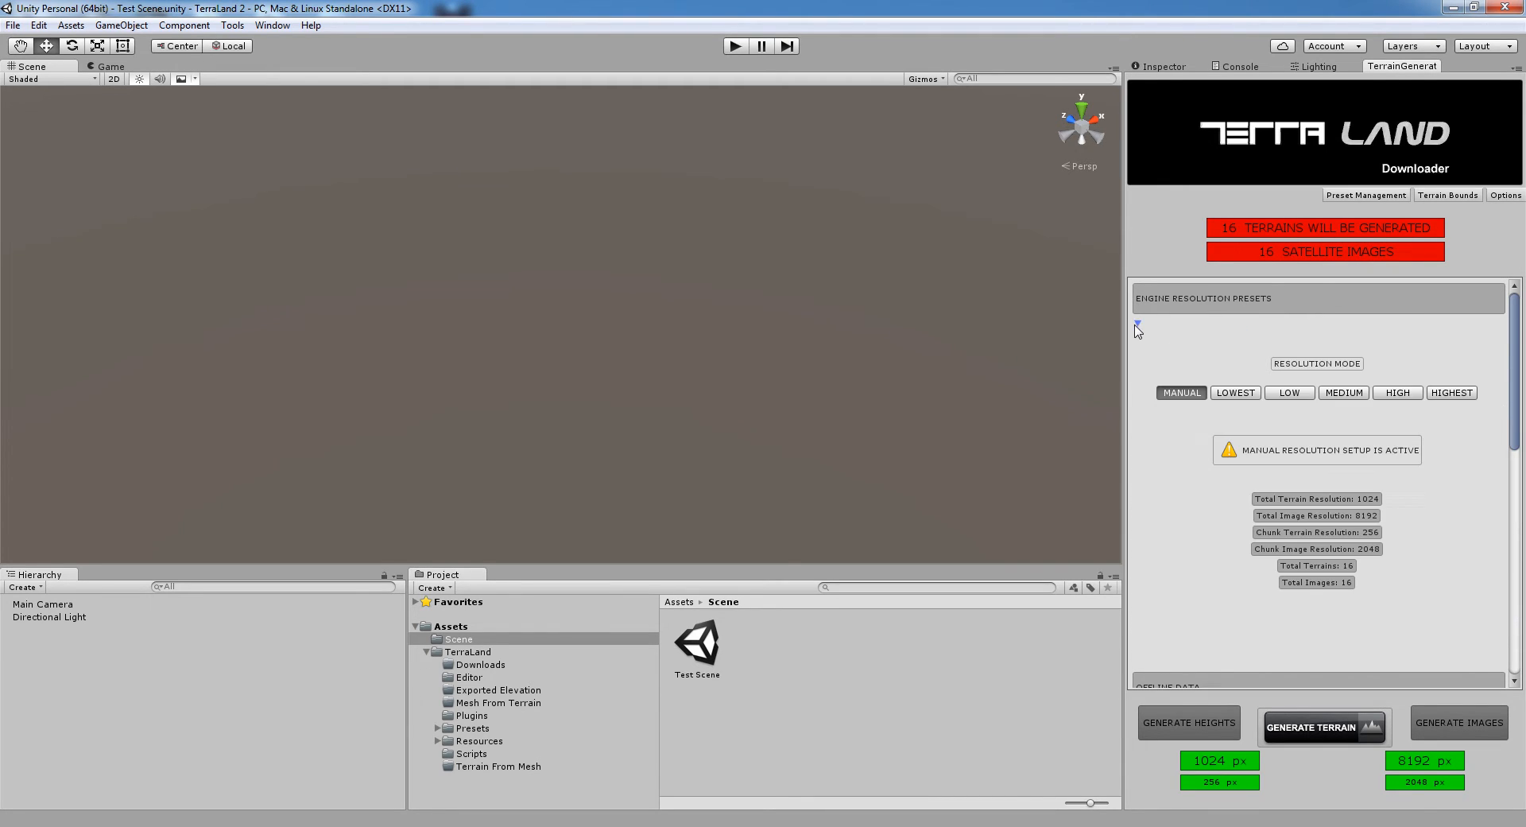
pyautogui.click(1334, 393)
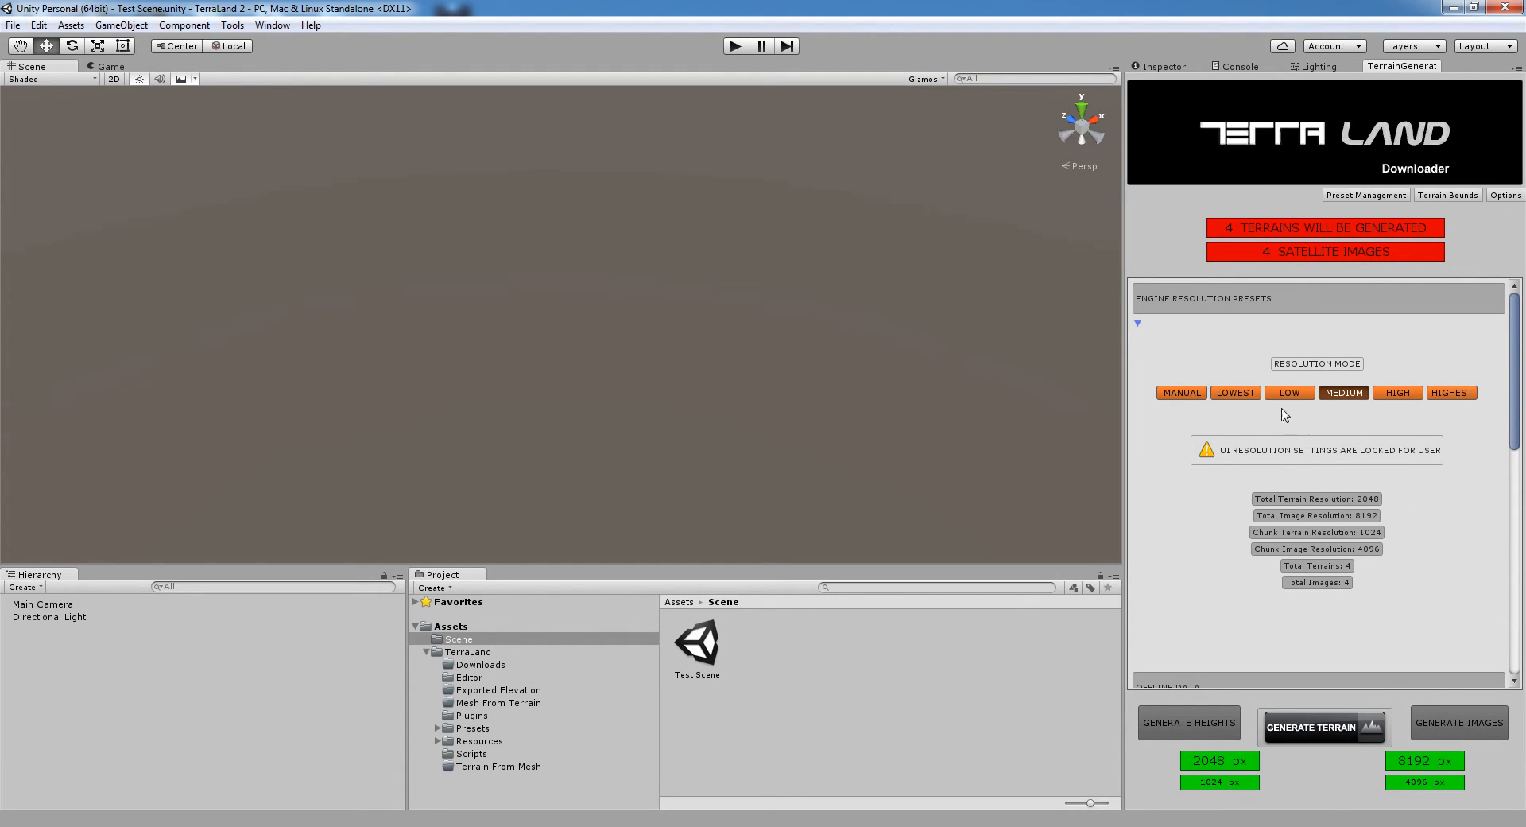
pyautogui.click(1139, 323)
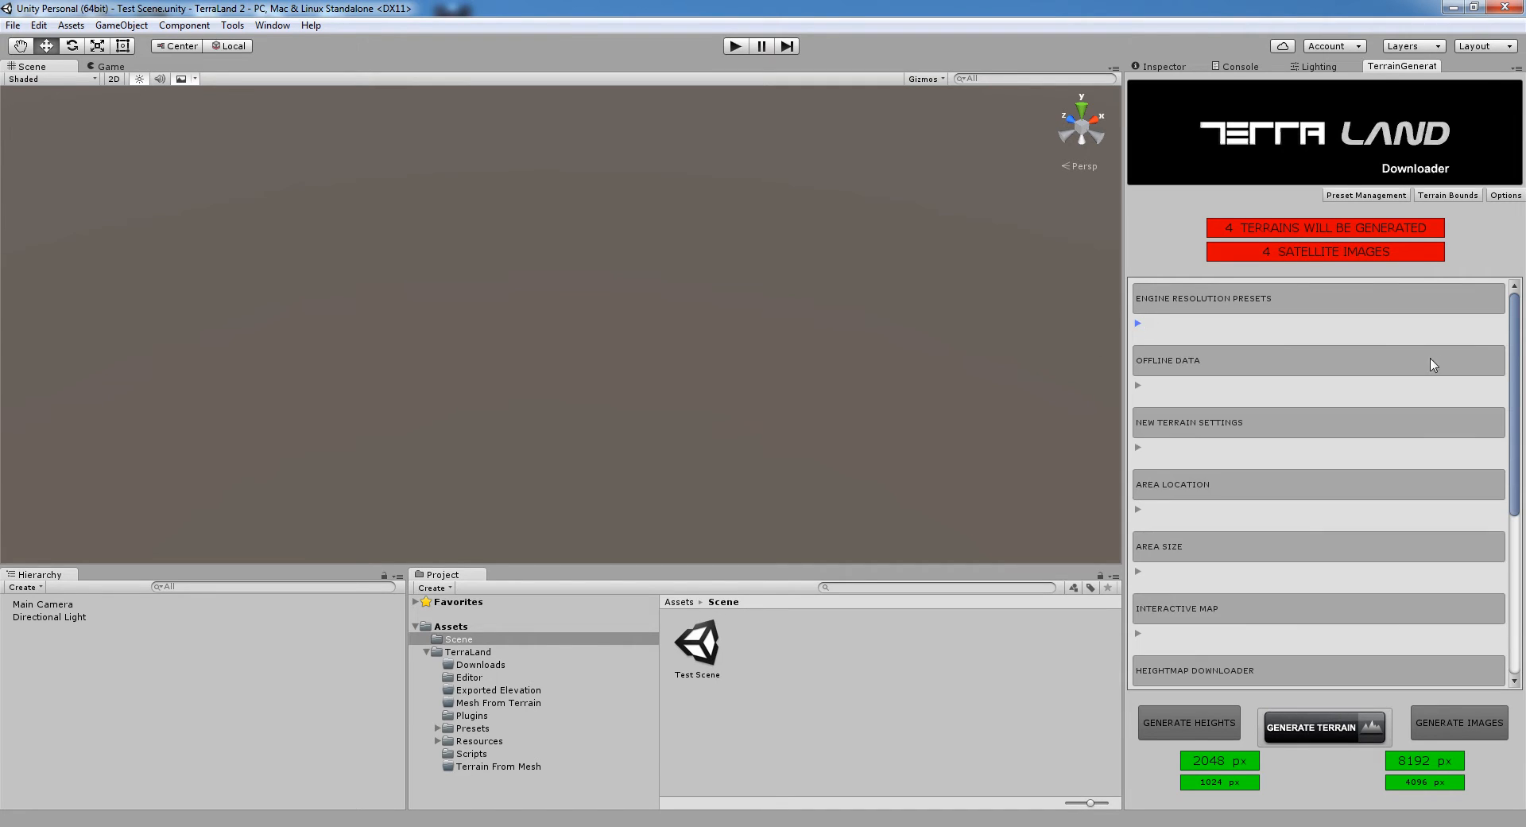
# - Set the tiles grid to 4x4 in New Terrain Settings and collapse that section
pyautogui.scroll(-1, 1155, 391)
pyautogui.click(1139, 399)
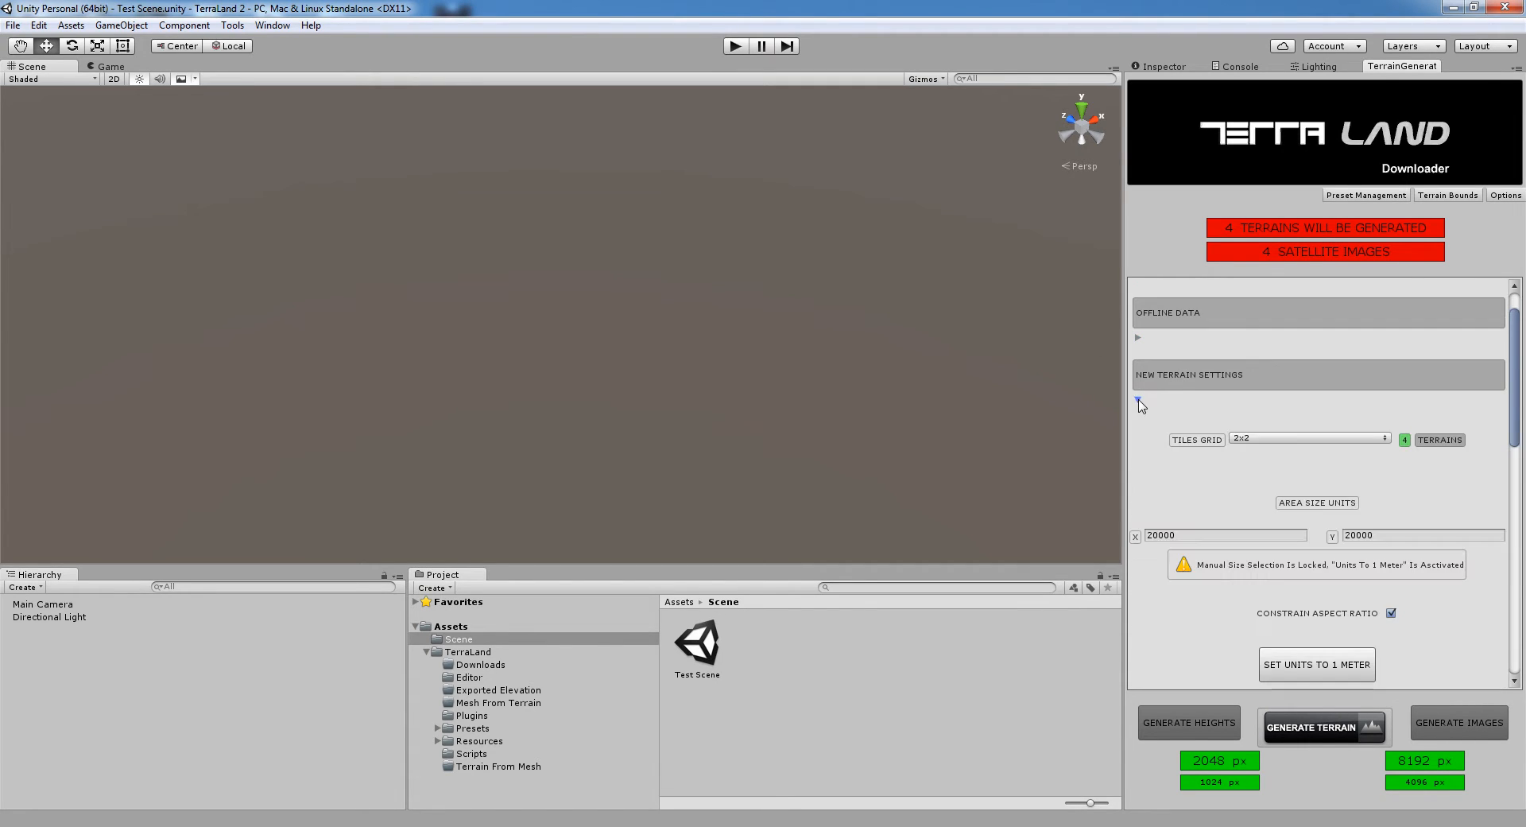
pyautogui.click(1345, 438)
pyautogui.click(1279, 508)
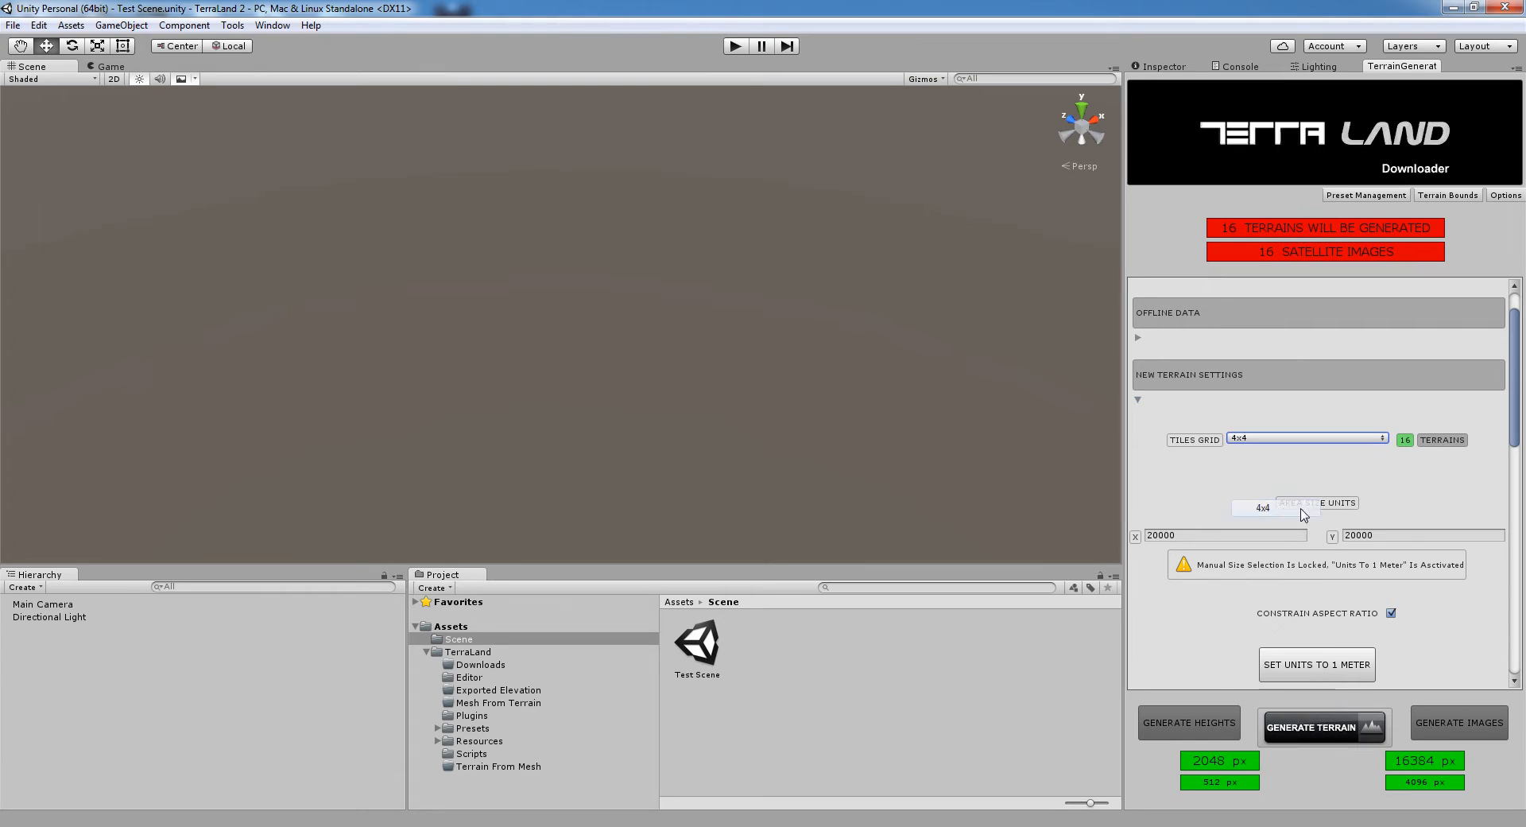
pyautogui.moveTo(1516, 424)
pyautogui.mouseDown()
pyautogui.moveTo(1513, 461)
pyautogui.moveTo(1514, 430)
pyautogui.mouseUp()
pyautogui.click(1138, 381)
pyautogui.click(1139, 382)
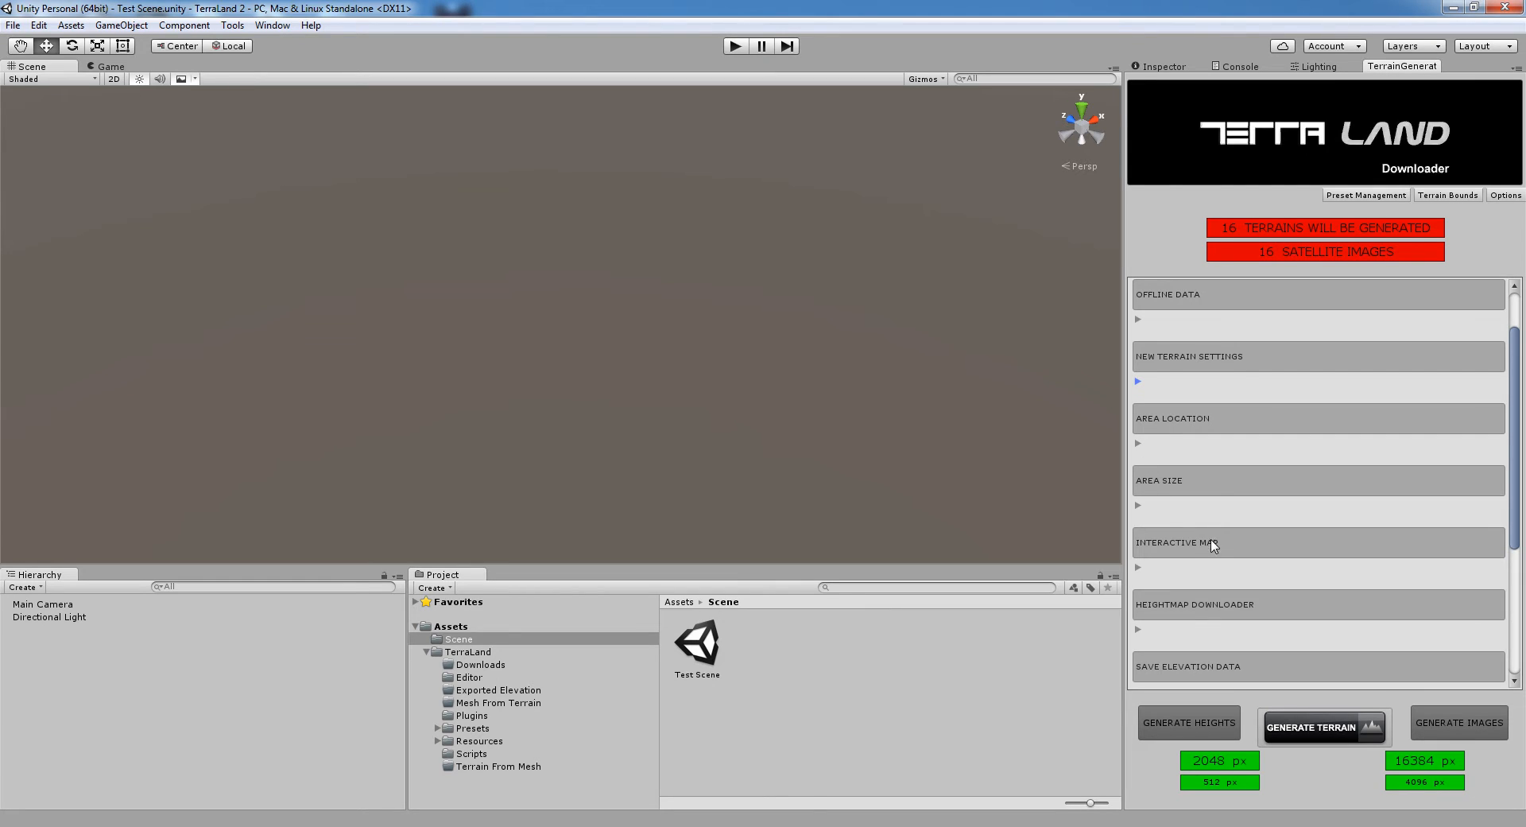
# - Review the Heightmap Downloader's resolution, smoothing, blending and elevation exaggeration settings, and collapse the section
pyautogui.scroll(-1, 1200, 548)
pyautogui.scroll(-3, 1519, 461)
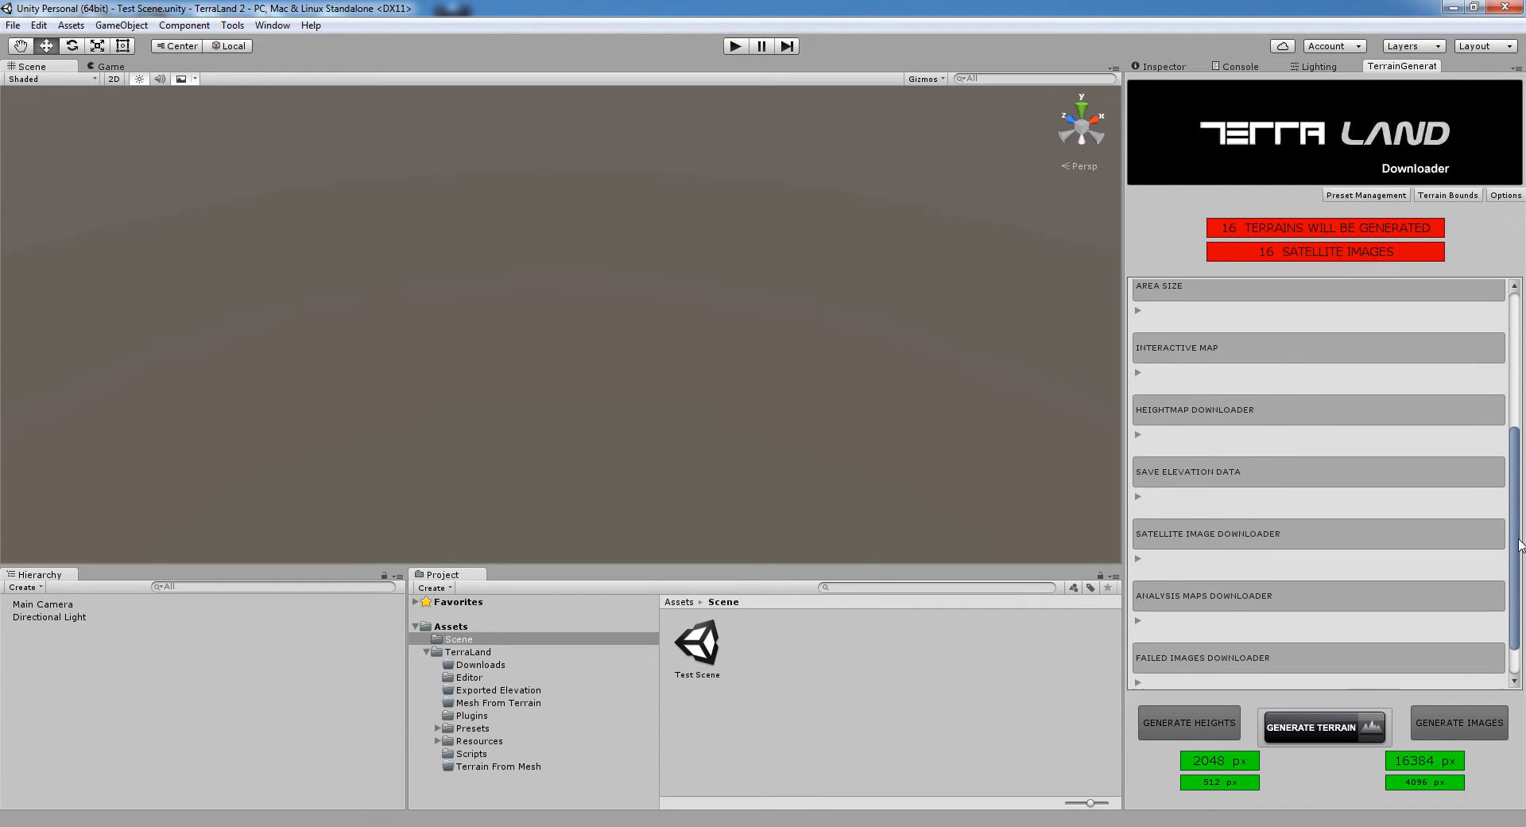
pyautogui.click(1138, 419)
pyautogui.scroll(-3, 1370, 518)
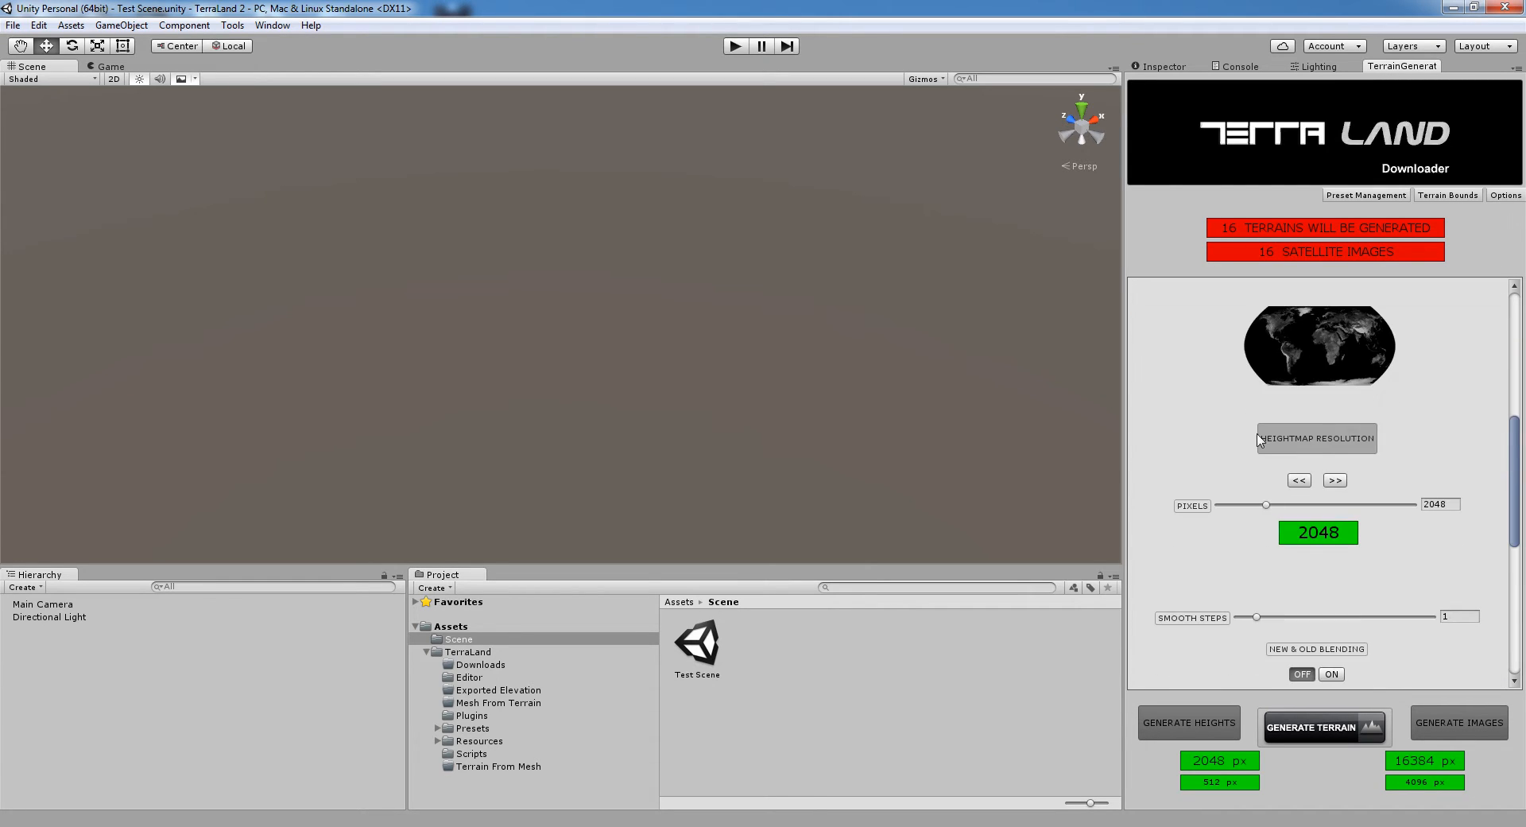
pyautogui.scroll(-4, 1379, 559)
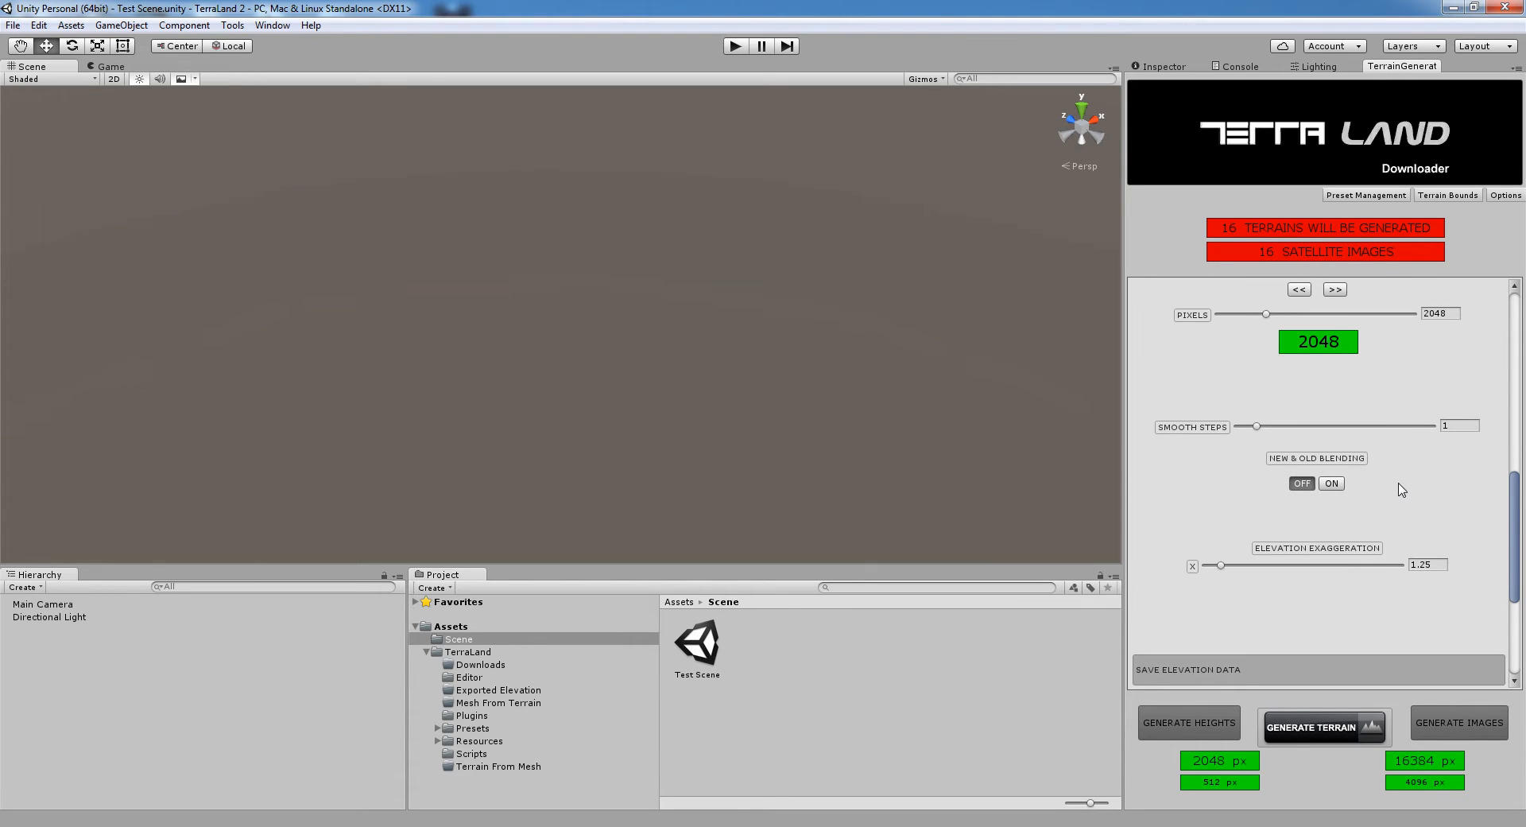
pyautogui.scroll(4, 1201, 445)
pyautogui.scroll(2, 1177, 370)
pyautogui.click(1138, 368)
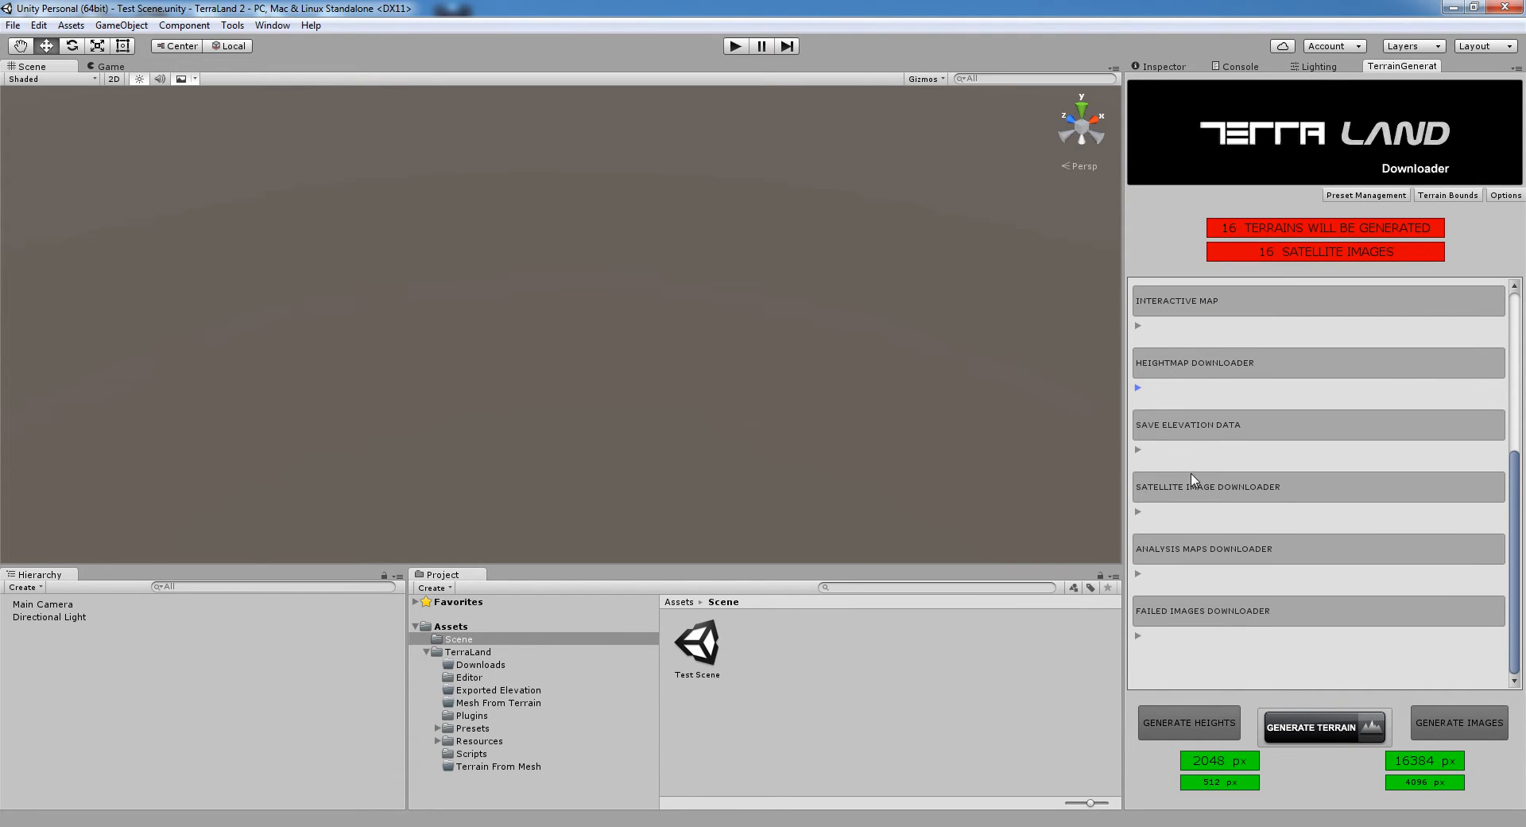
# - Enable the ASCII data format in the Save Elevation Data settings
pyautogui.click(1139, 448)
pyautogui.scroll(-1, 1360, 477)
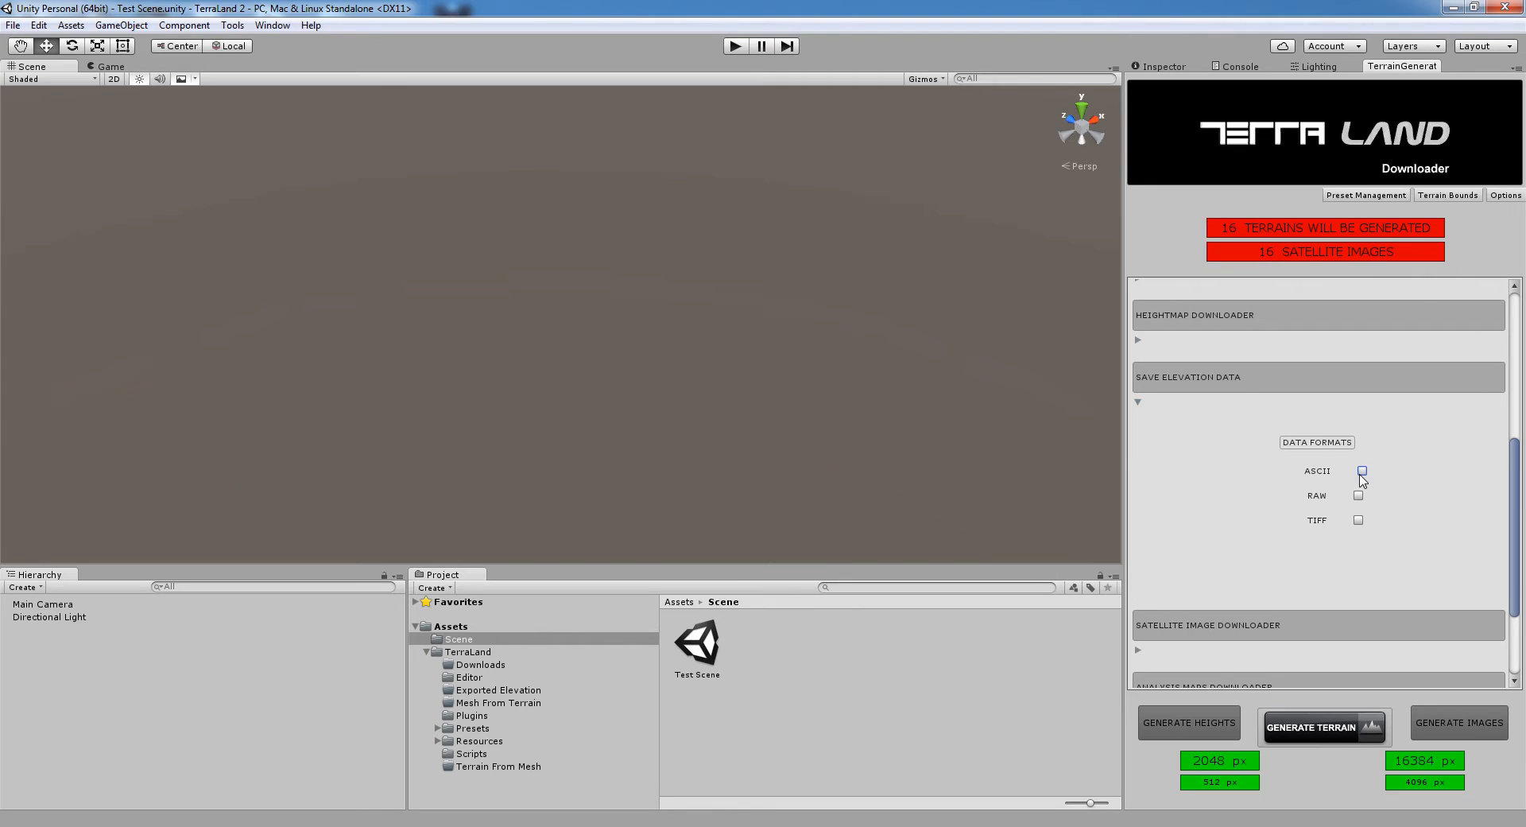
pyautogui.click(1362, 472)
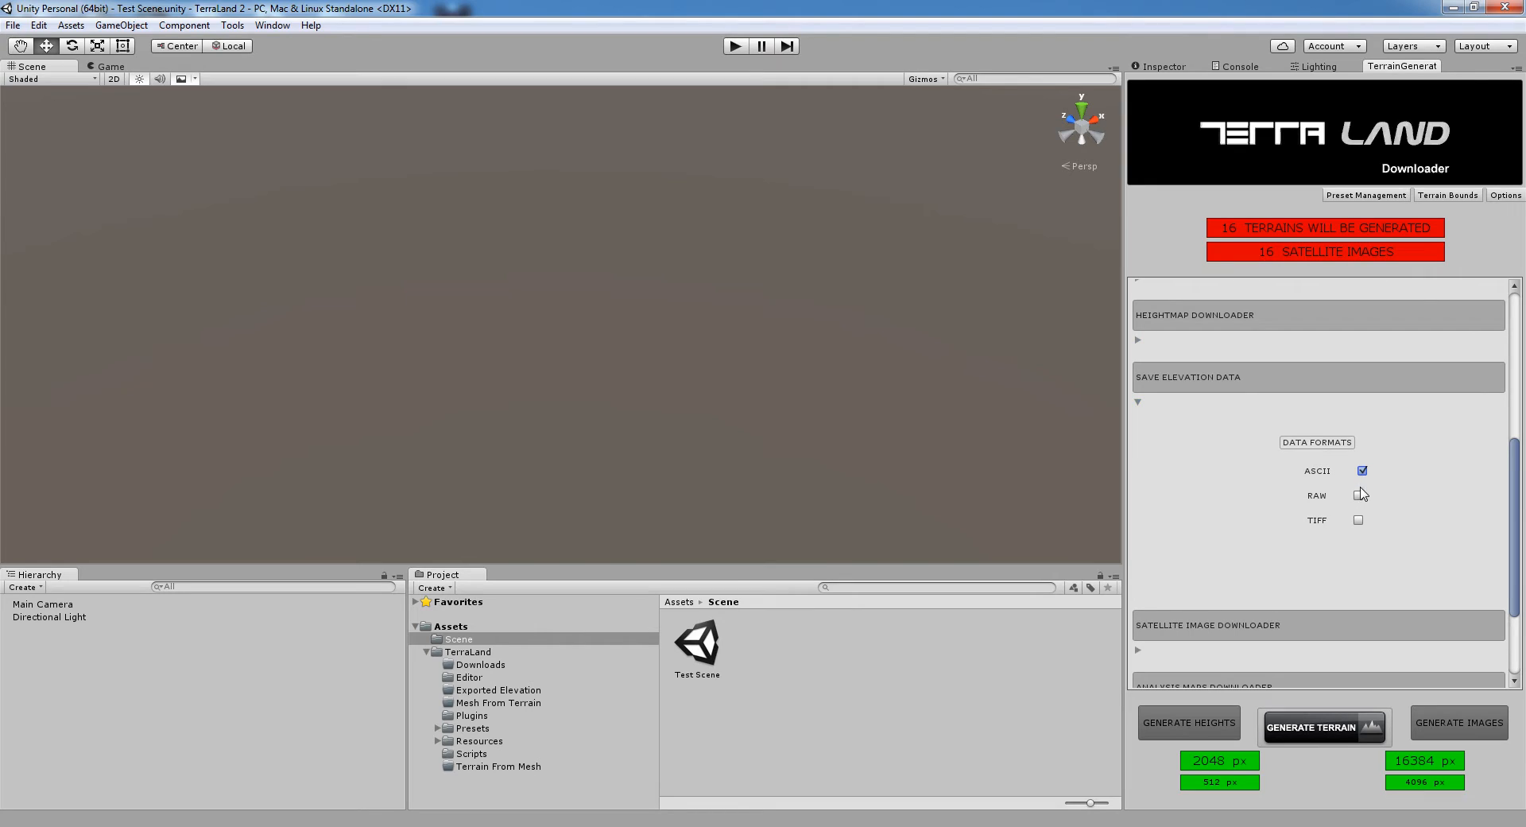
# - Set the image resolution to 2048 pixels in the Satellite Image Downloader and collapse the section
pyautogui.click(1139, 403)
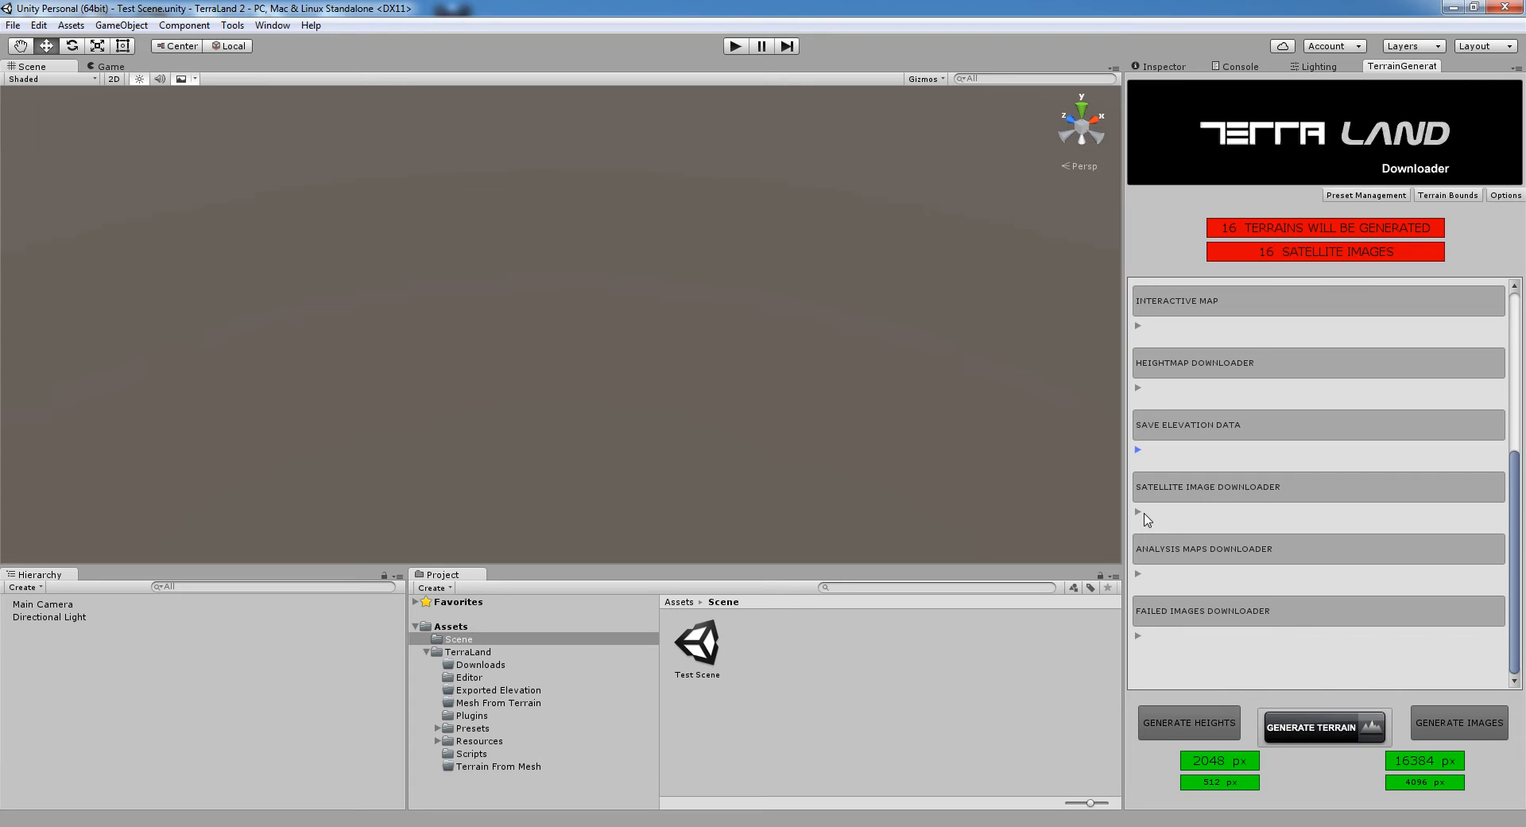
pyautogui.click(1145, 515)
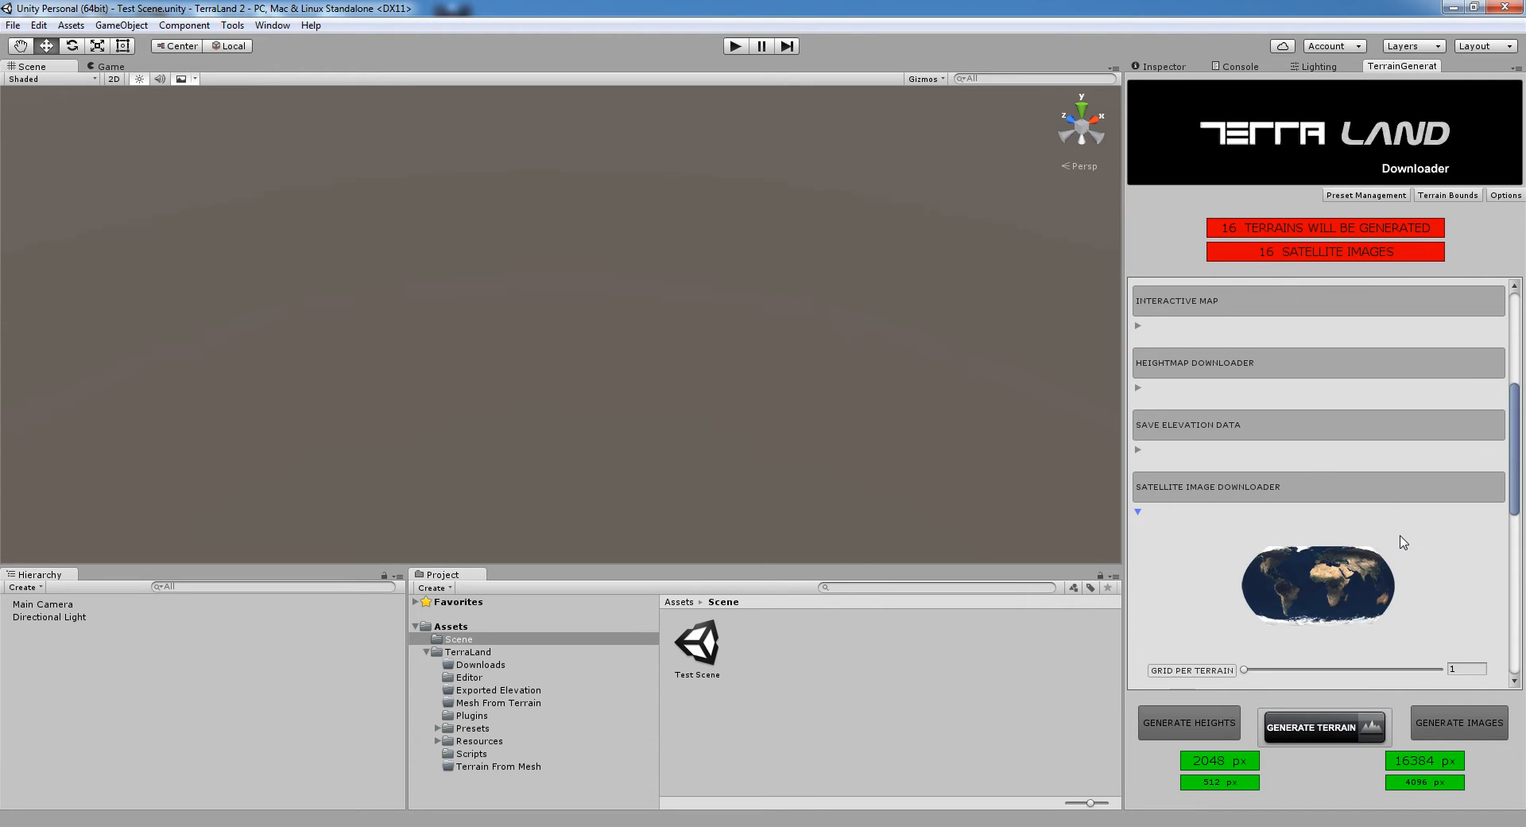
pyautogui.scroll(-5, 1157, 518)
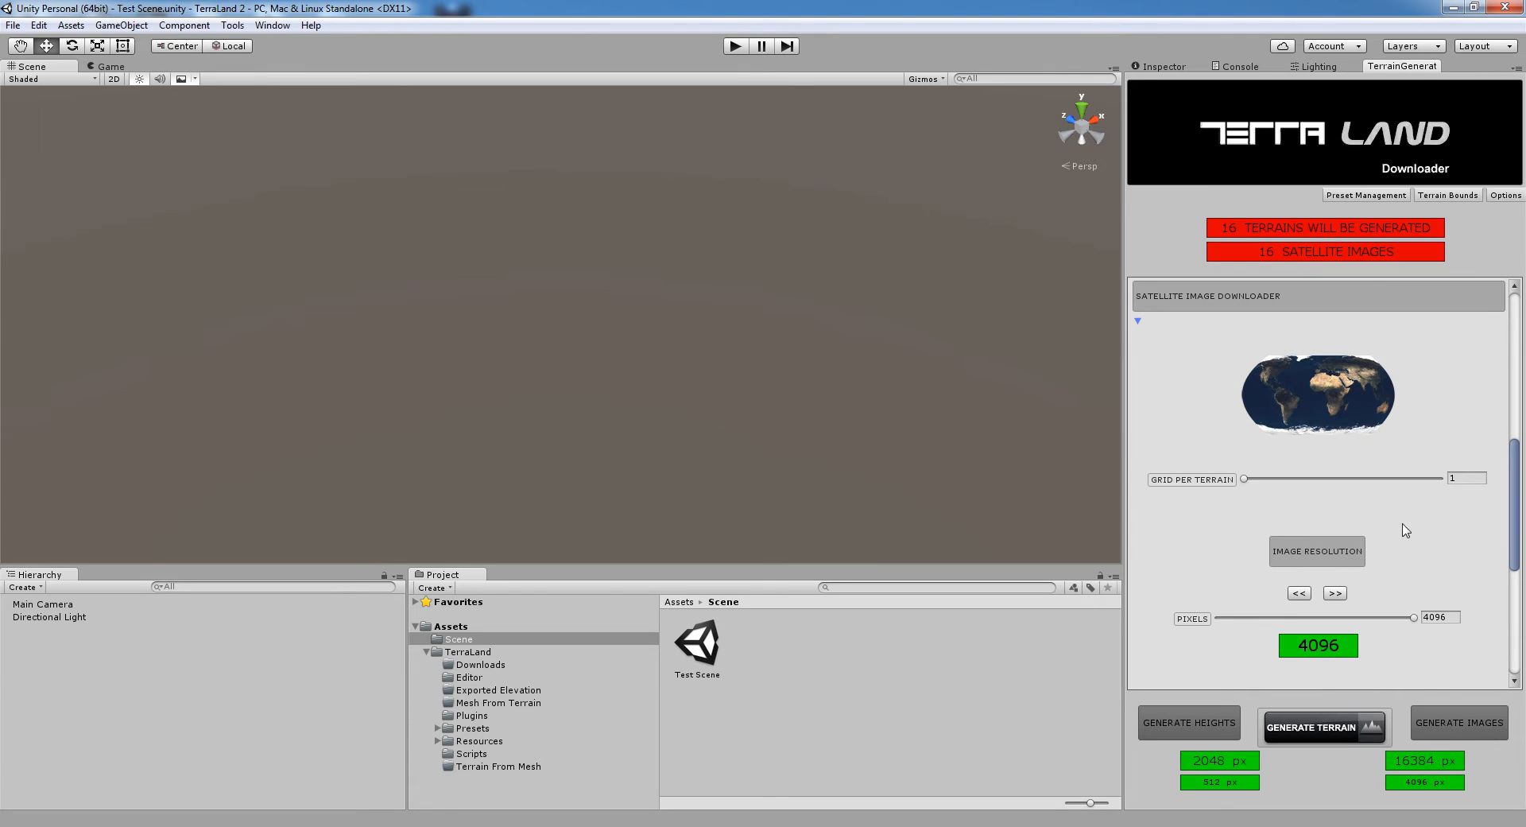
pyautogui.click(1299, 593)
pyautogui.click(1141, 326)
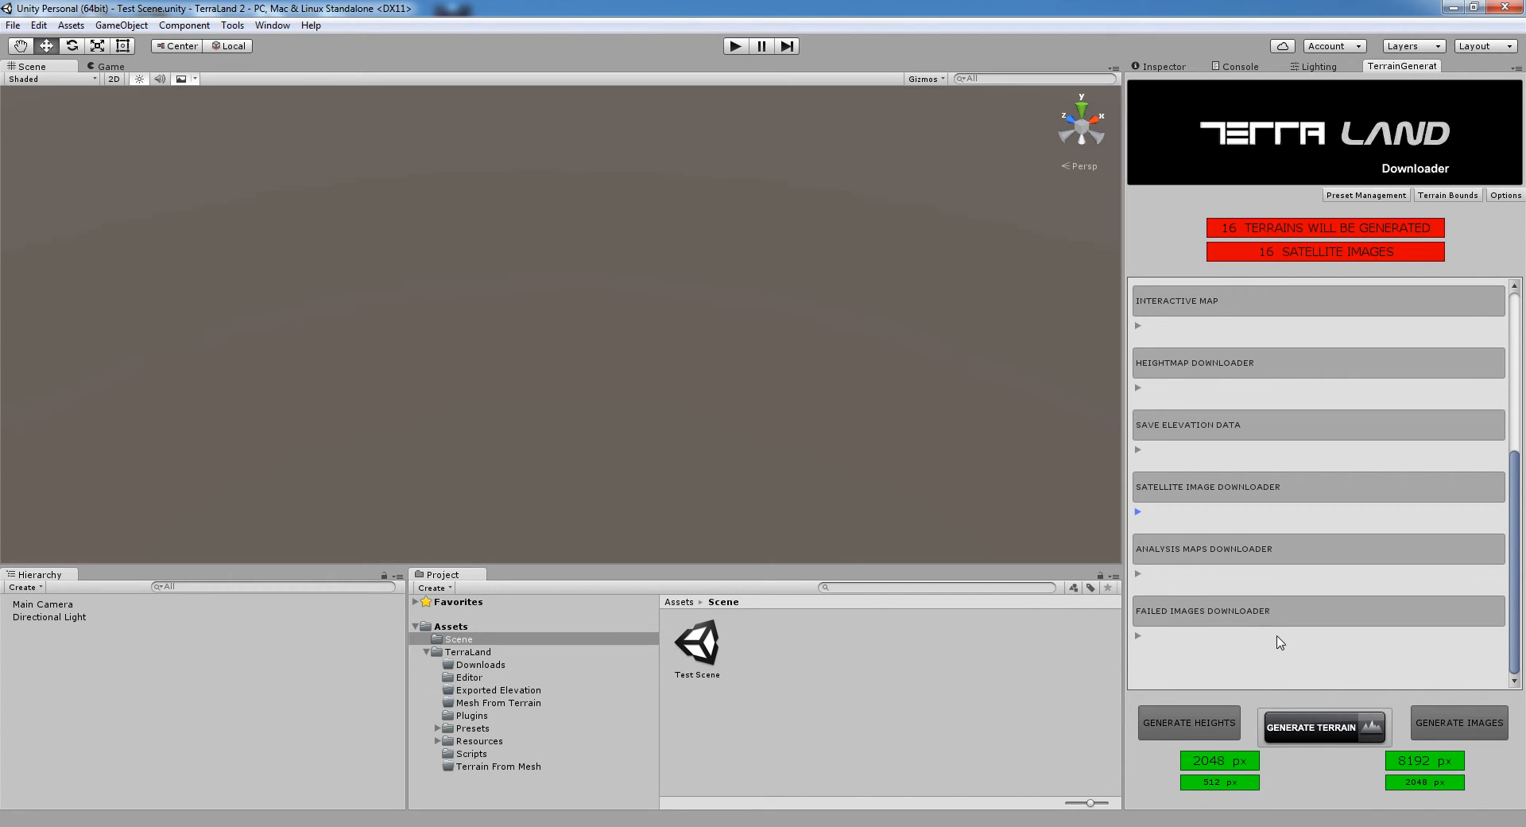
# - Review the map types, export options and sun settings of the Analysis Maps Downloader, and collapse the section
pyautogui.click(1138, 573)
pyautogui.scroll(-5, 1375, 421)
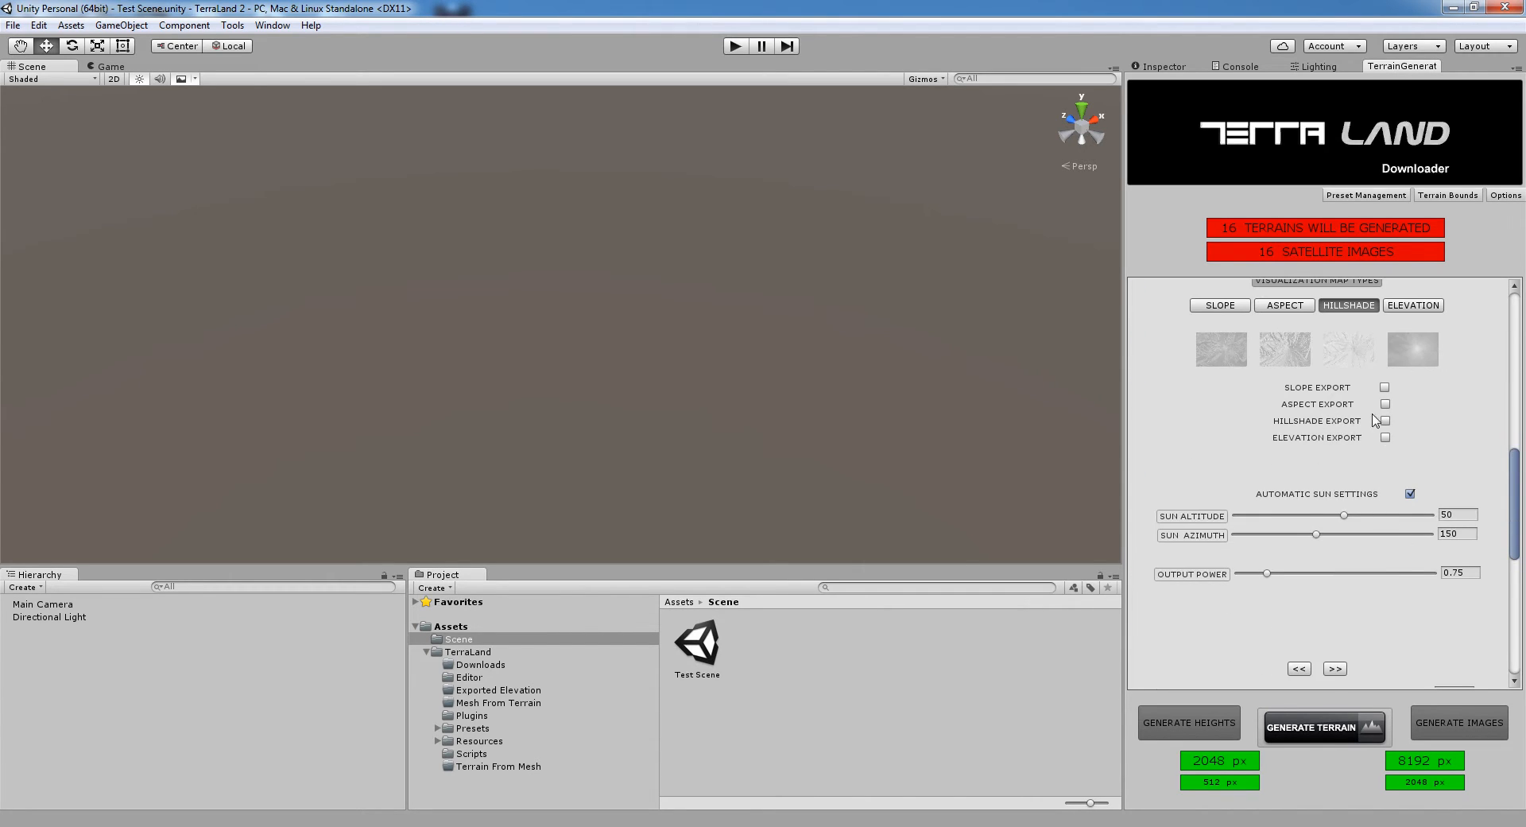
pyautogui.scroll(3, 1435, 461)
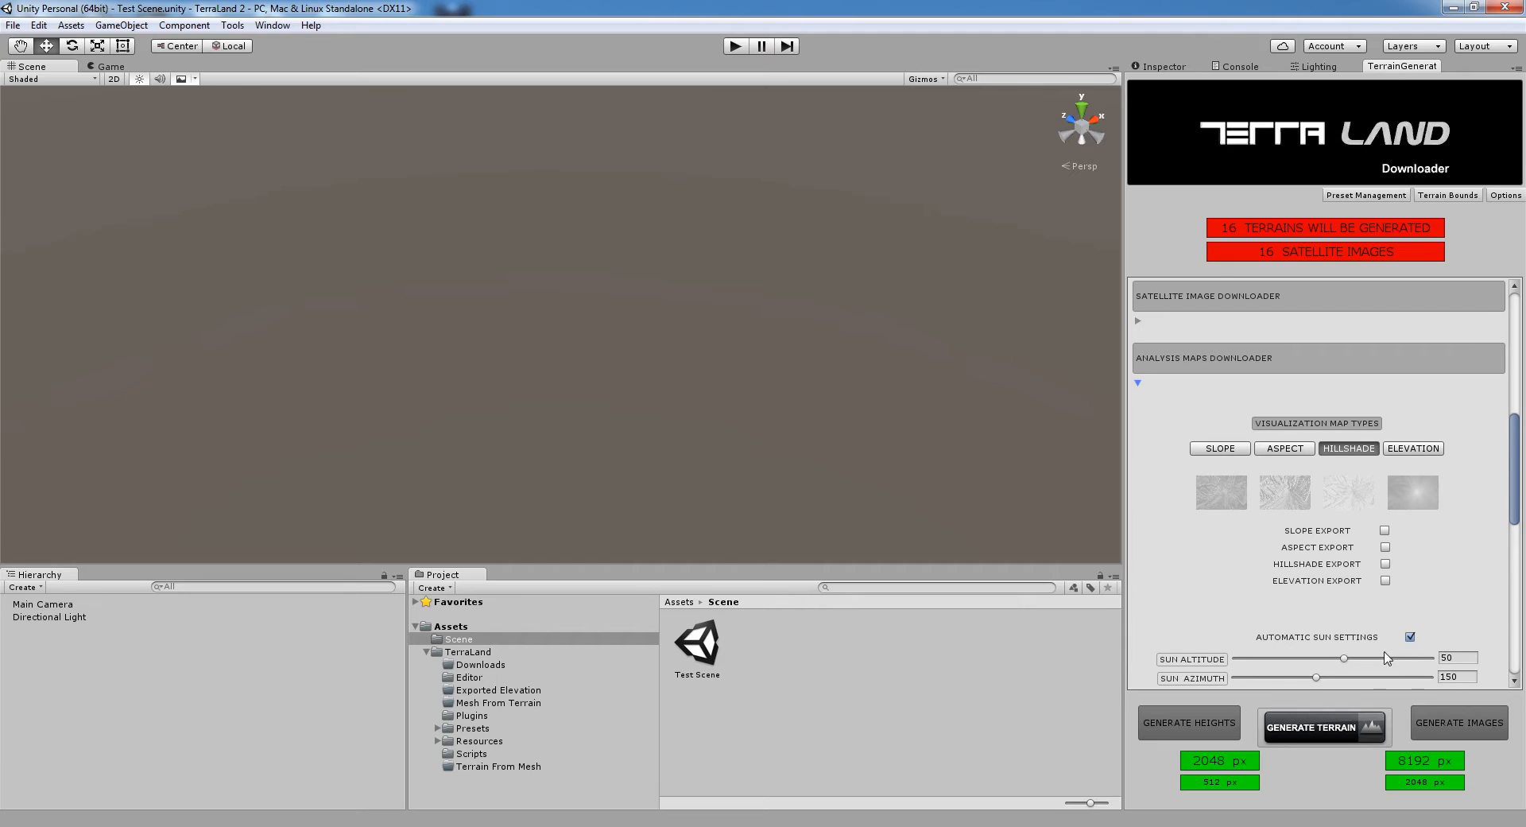
pyautogui.click(1144, 384)
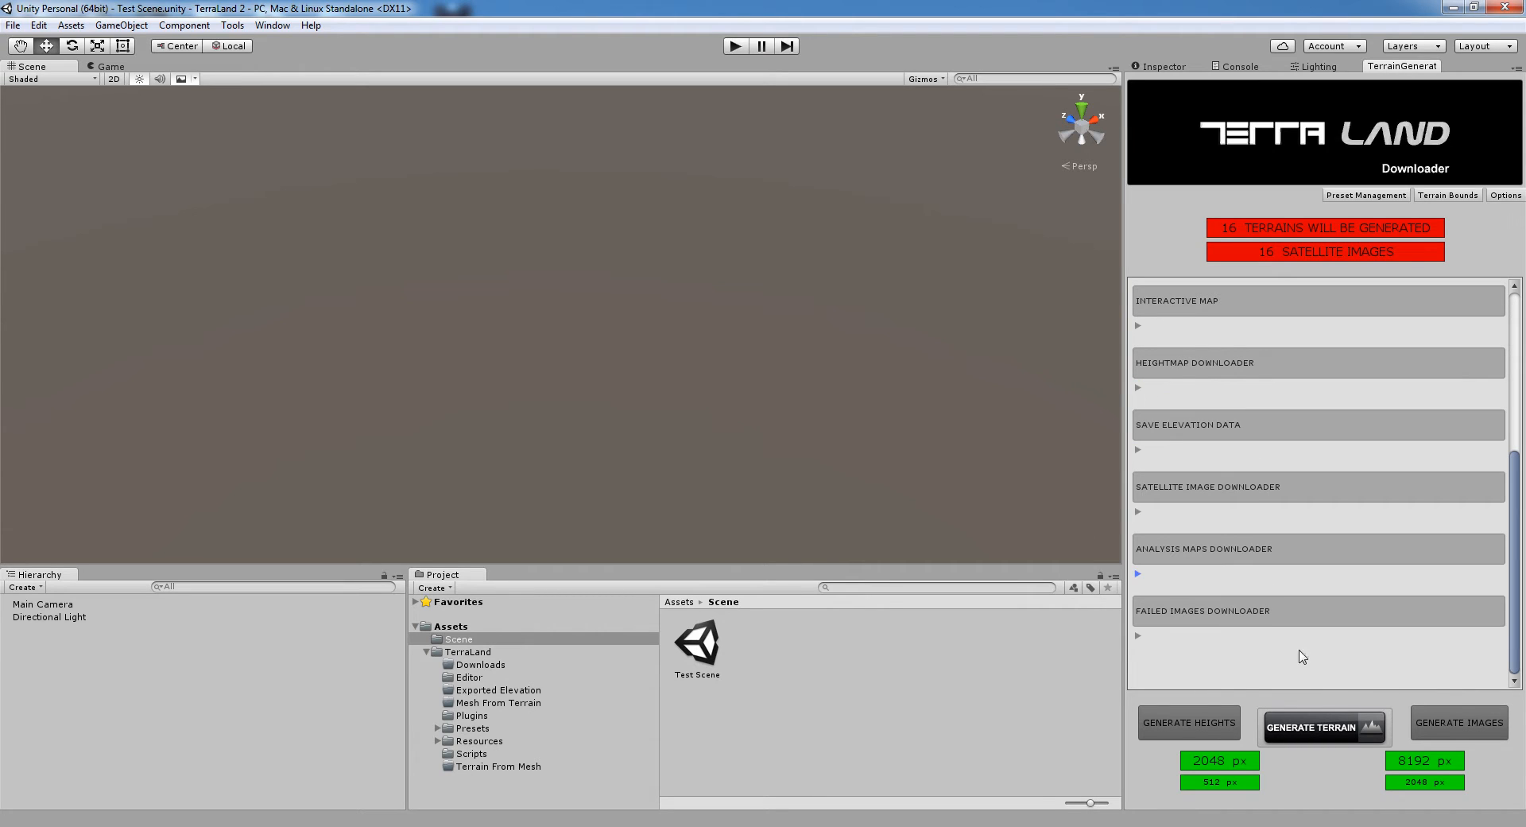
# - Start generating the terrain and frame the whole 4x4 tile set in the scene view
pyautogui.click(1322, 729)
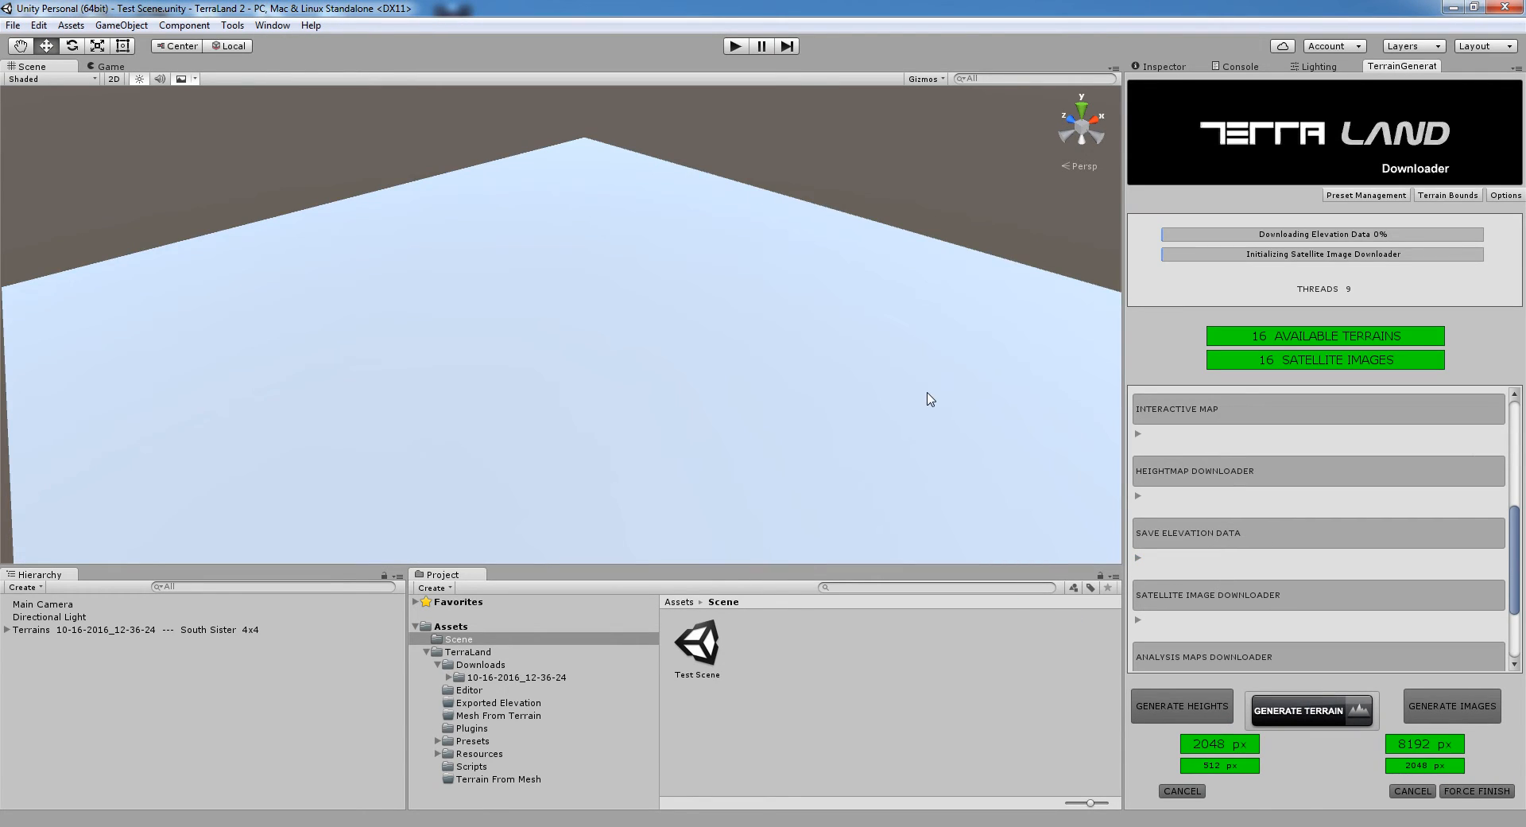
pyautogui.moveTo(927, 398); pyautogui.dragTo(932, 328, button='middle')
pyautogui.scroll(-6, 932, 328)
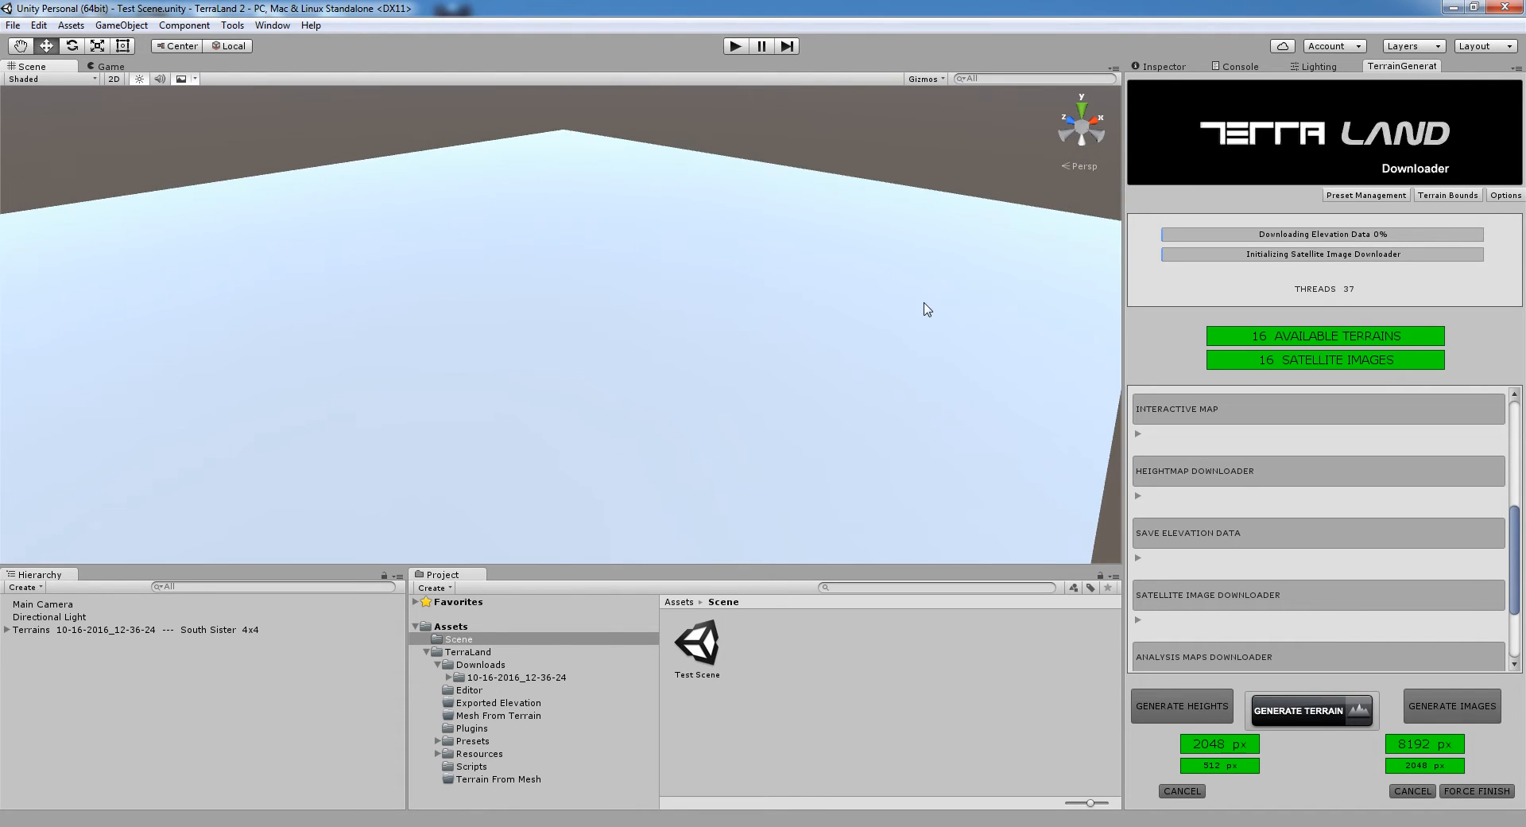
pyautogui.scroll(-3, 922, 313)
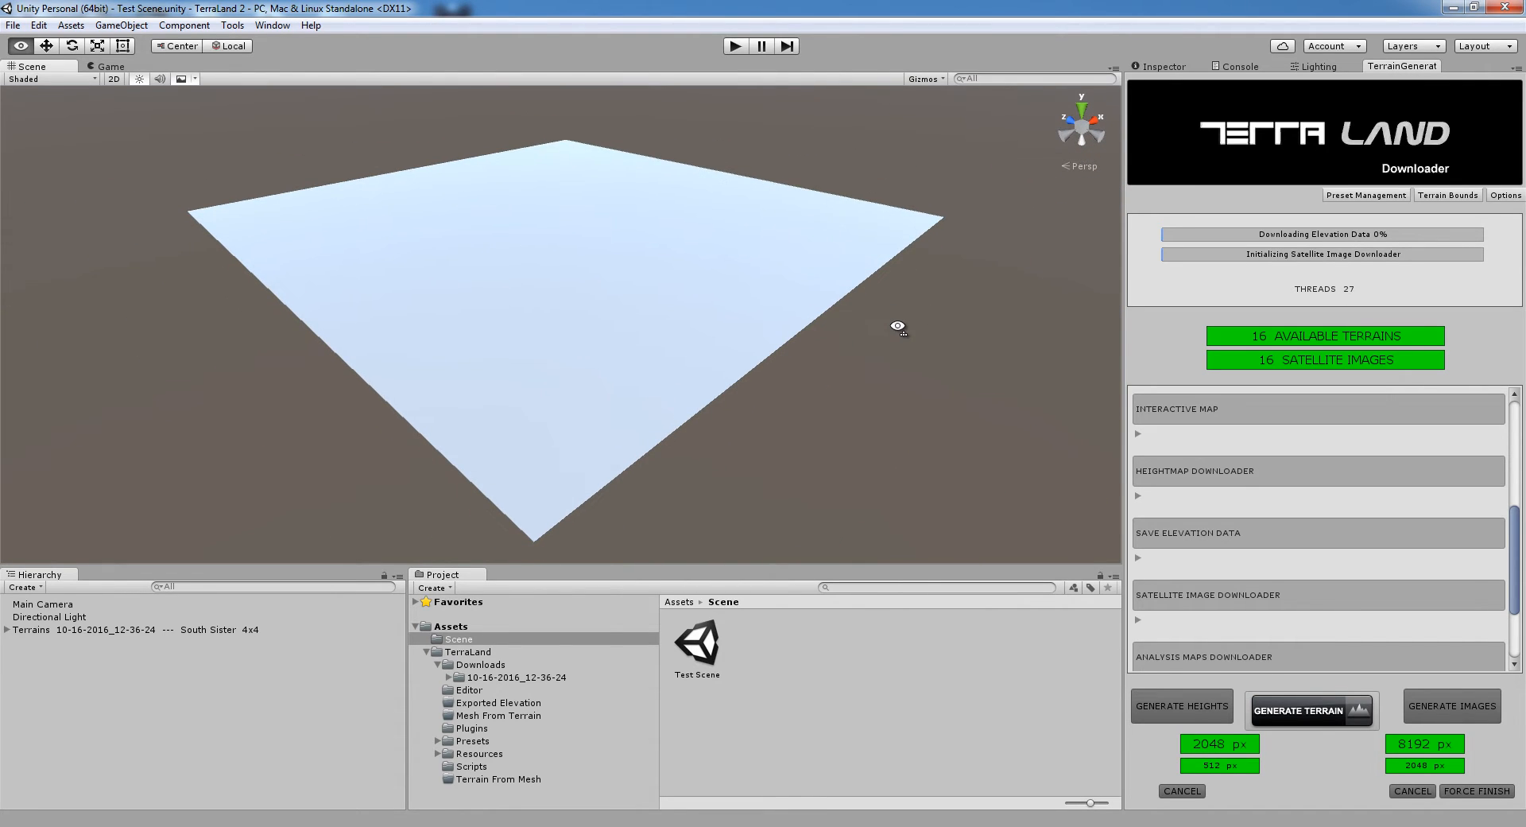
# - Inspect the individual tiles of the South Sister 4x4 terrain group, such as Terrain 1-1, and collapse the group
pyautogui.click(8, 629)
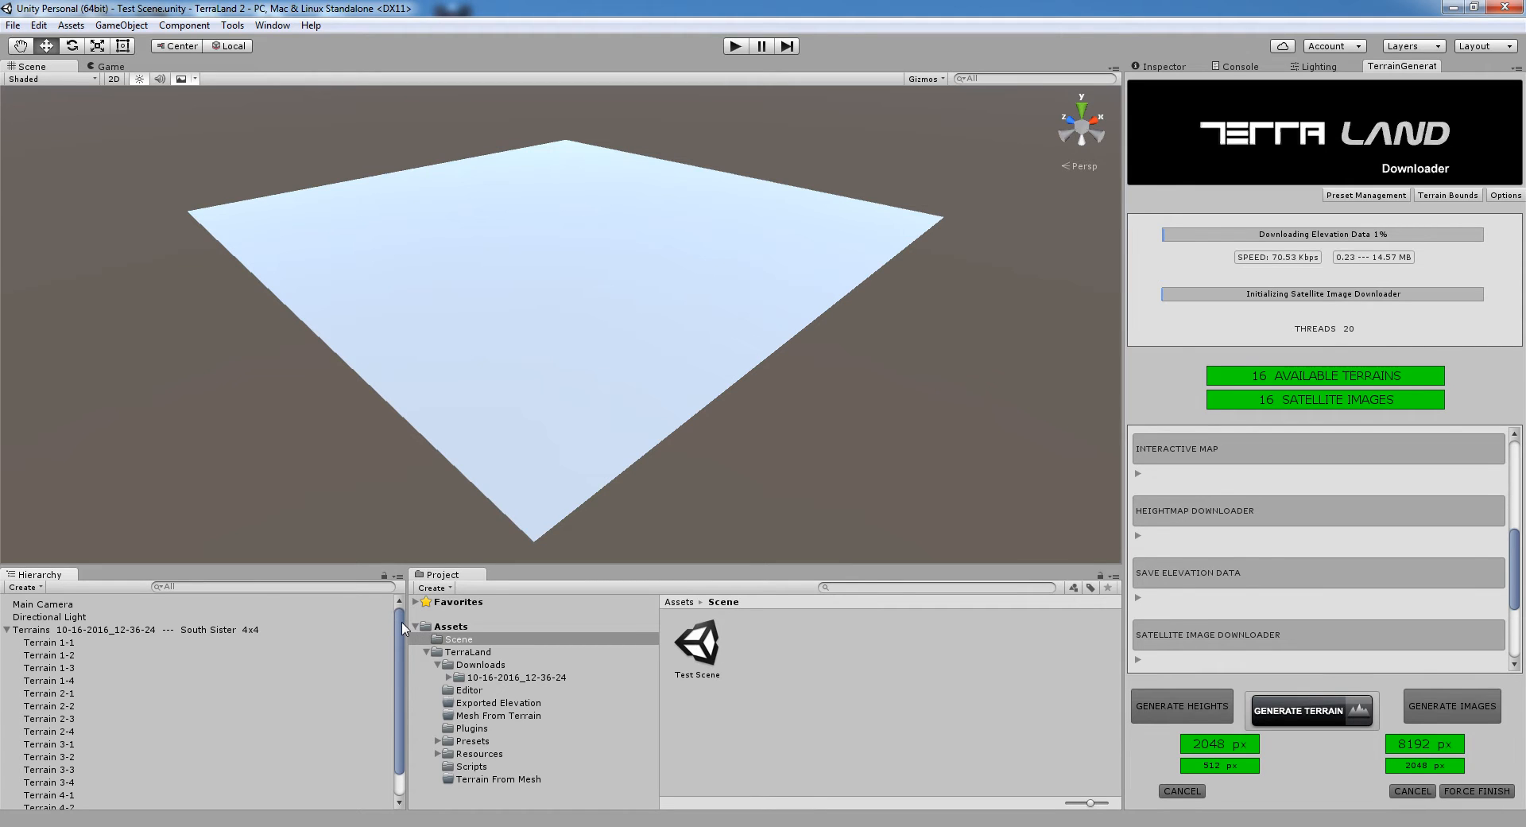
pyautogui.moveTo(403, 629); pyautogui.dragTo(403, 656)
pyautogui.click(49, 613)
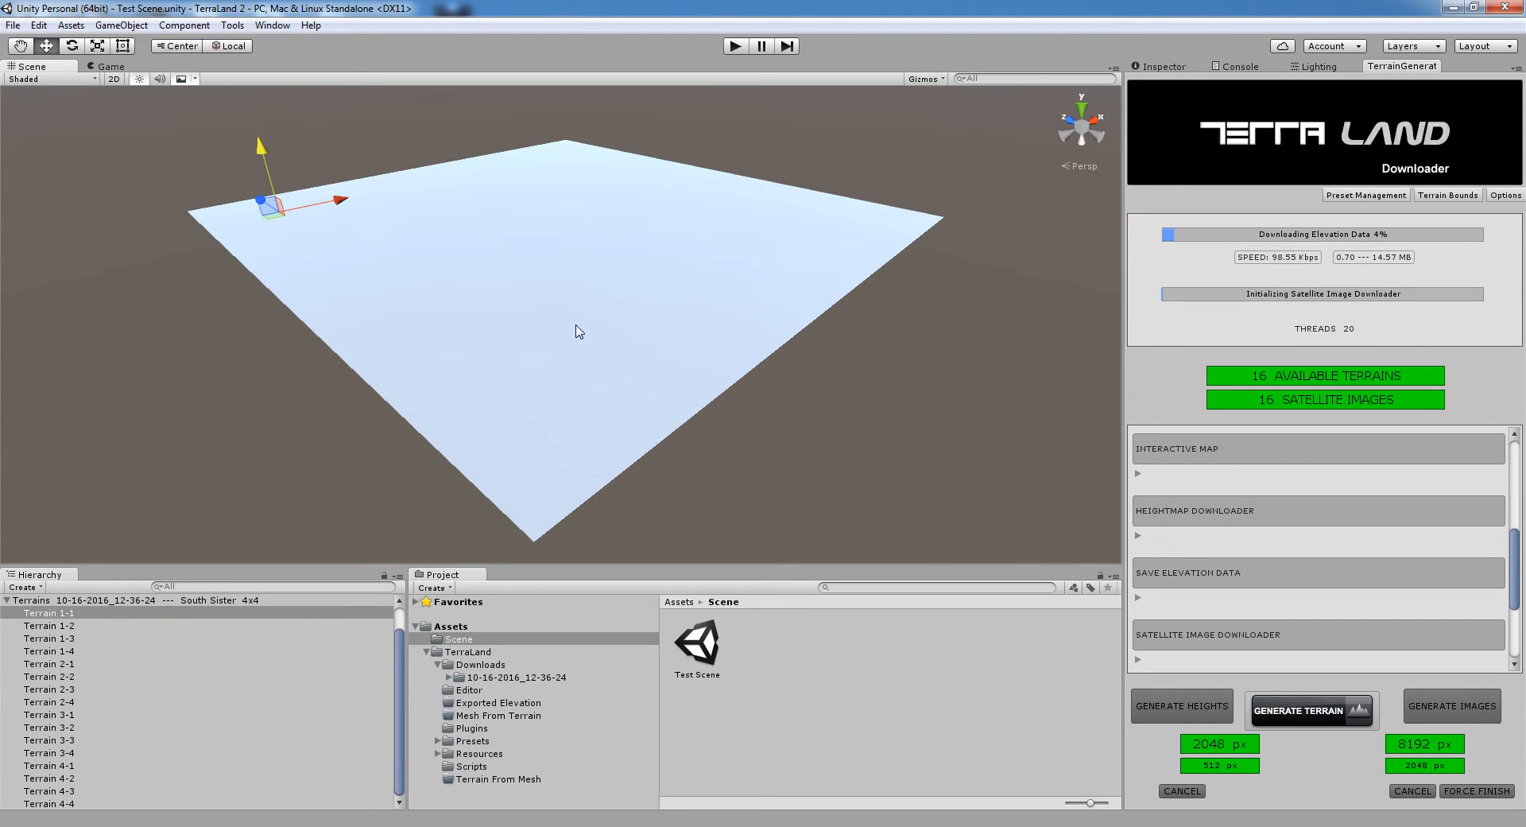
pyautogui.click(567, 273)
pyautogui.hotkey('ctrl', 'z')
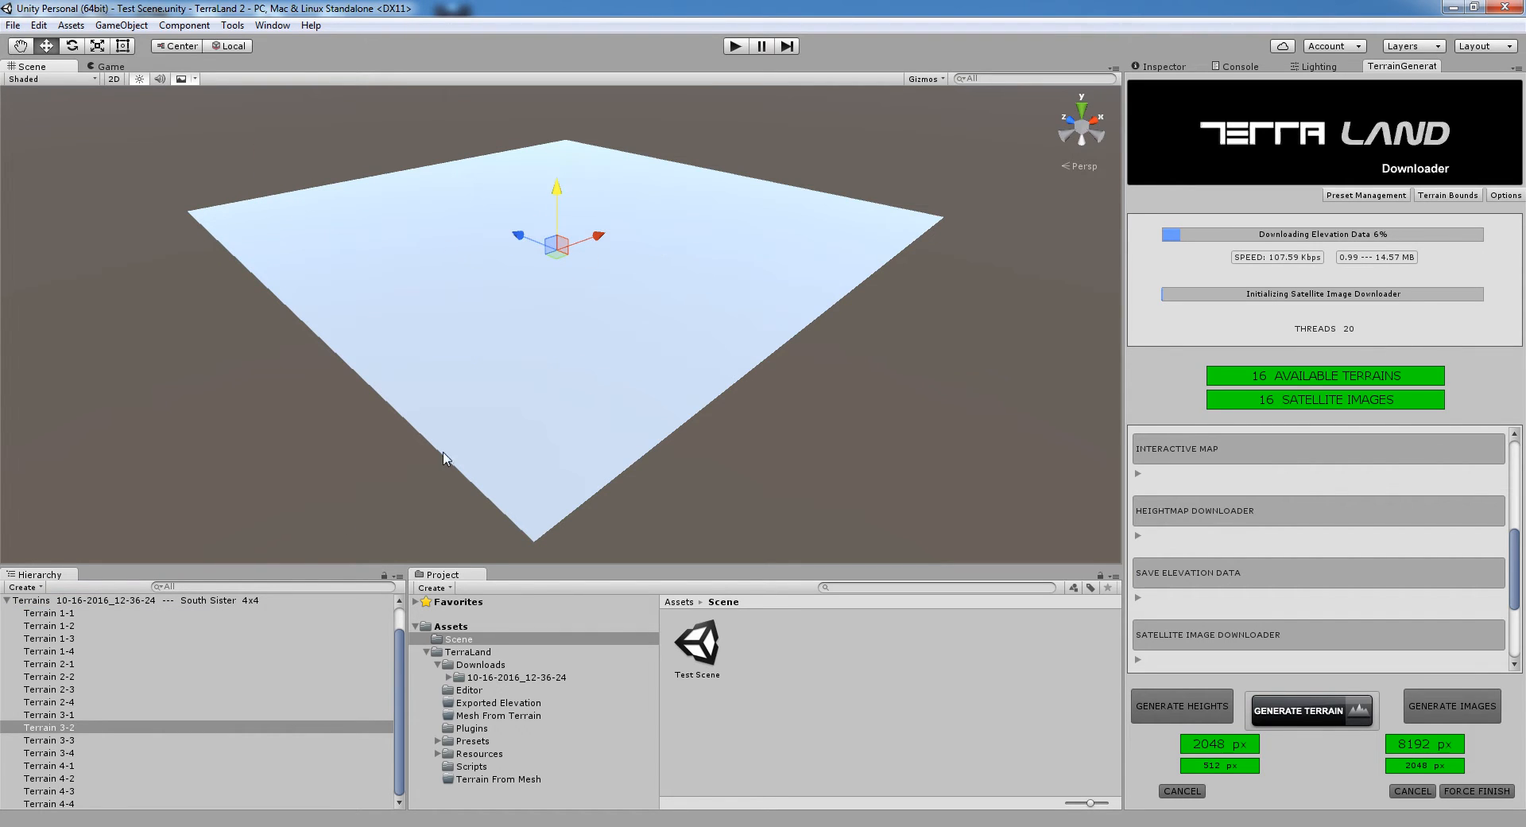
pyautogui.scroll(2, 23, 628)
pyautogui.click(8, 629)
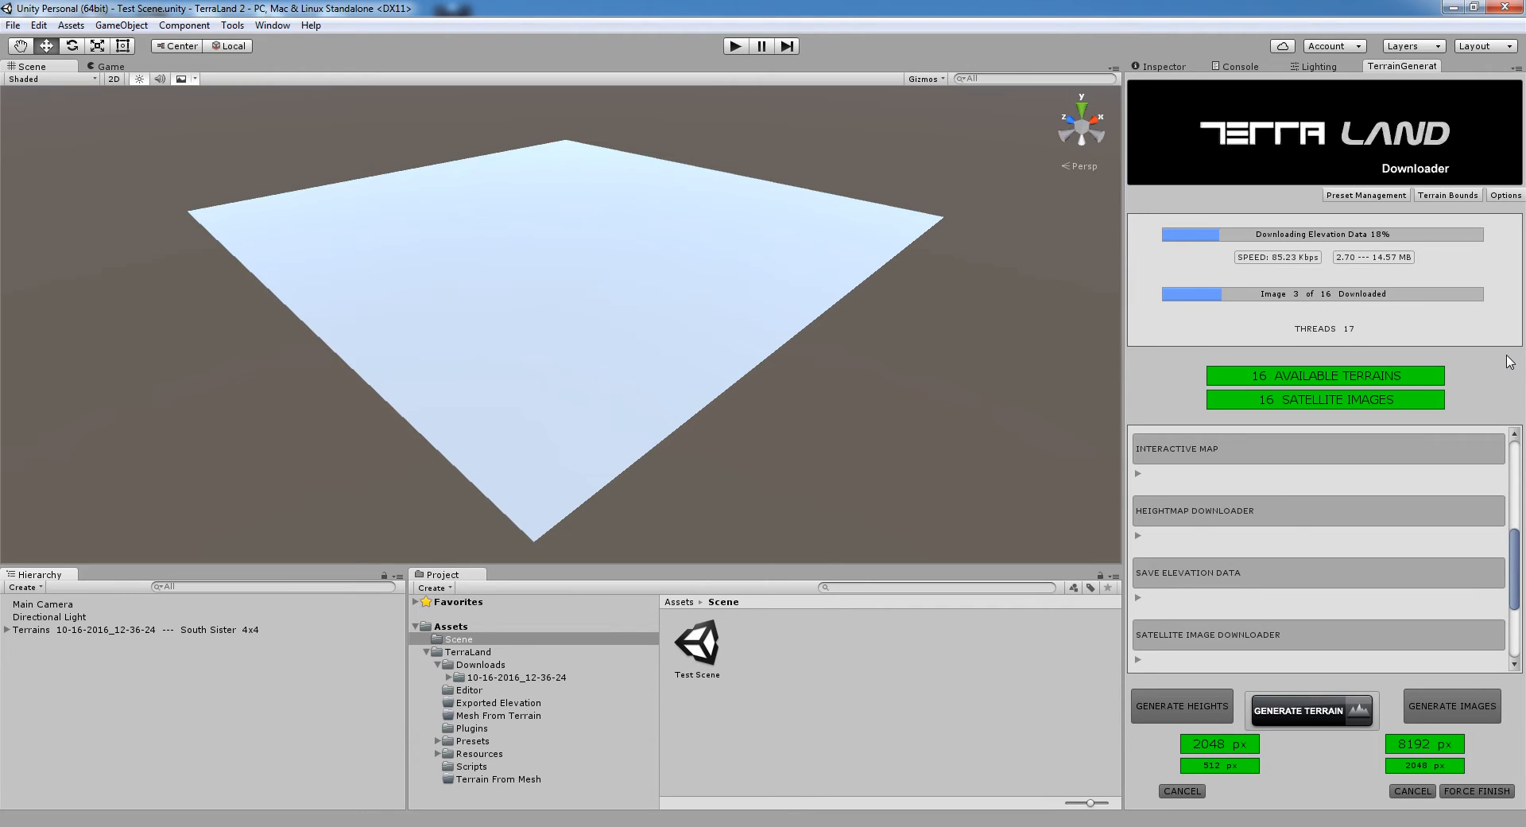
# - Switch to Proxifier and examine Unity's elevation and imagery download connections with widened Target and Rule : Proxy columns
pyautogui.hotkey('alt', 'Tab')
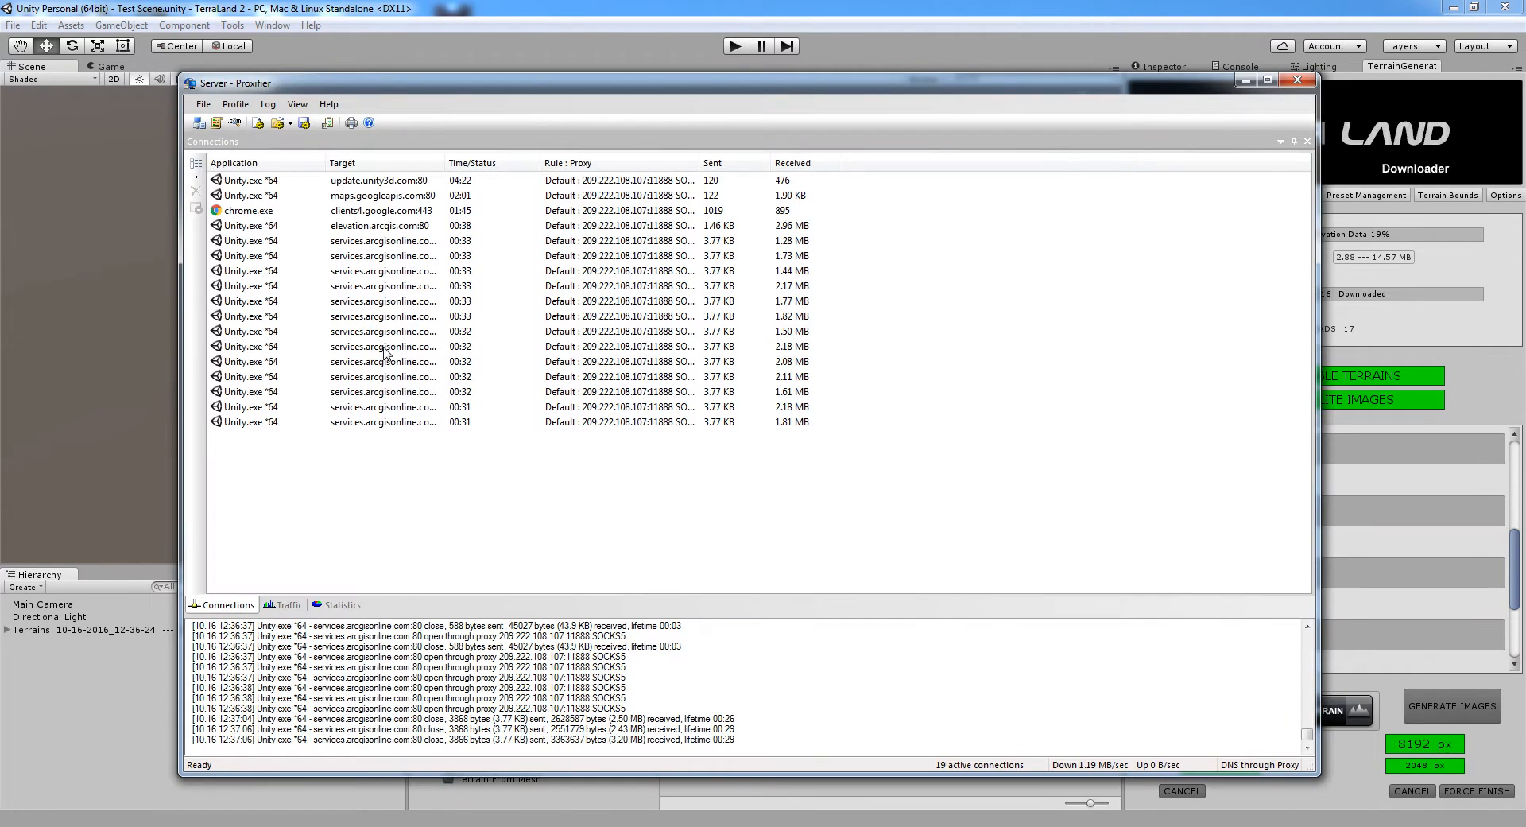
pyautogui.moveTo(455, 167); pyautogui.dragTo(491, 167)
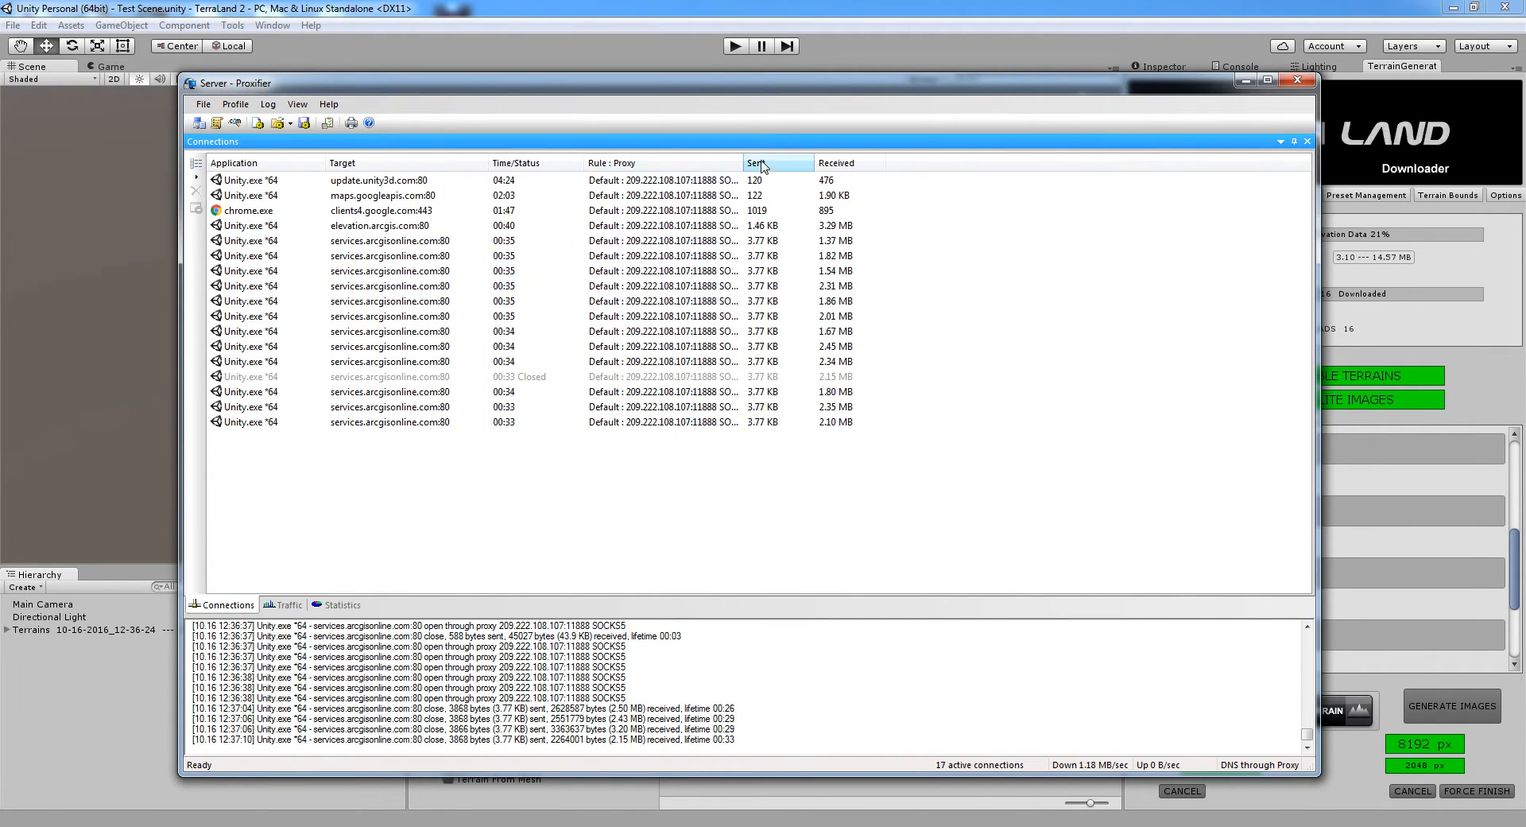
pyautogui.moveTo(742, 163); pyautogui.dragTo(816, 163)
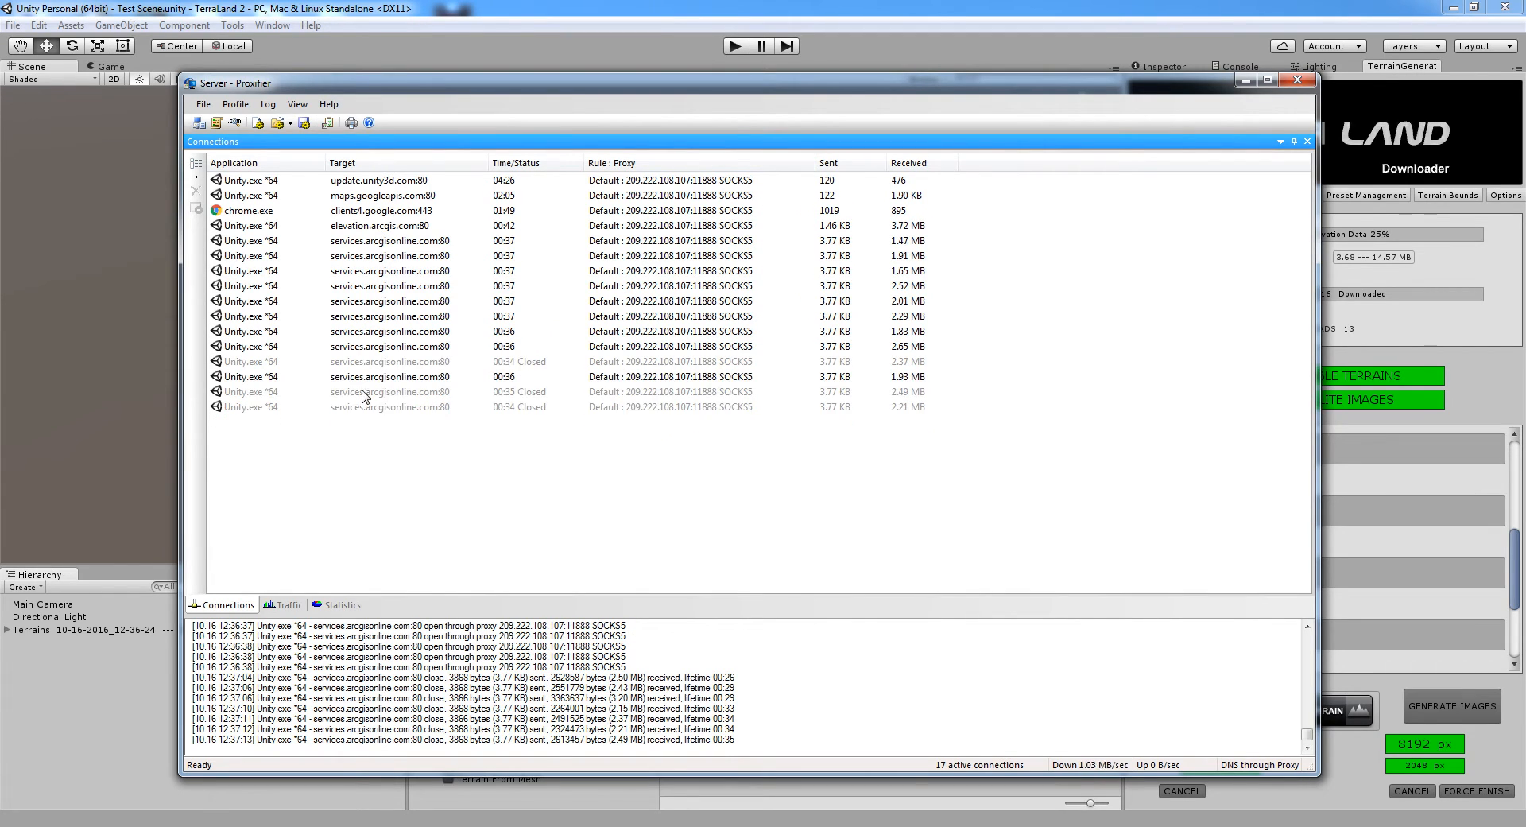
pyautogui.click(385, 220)
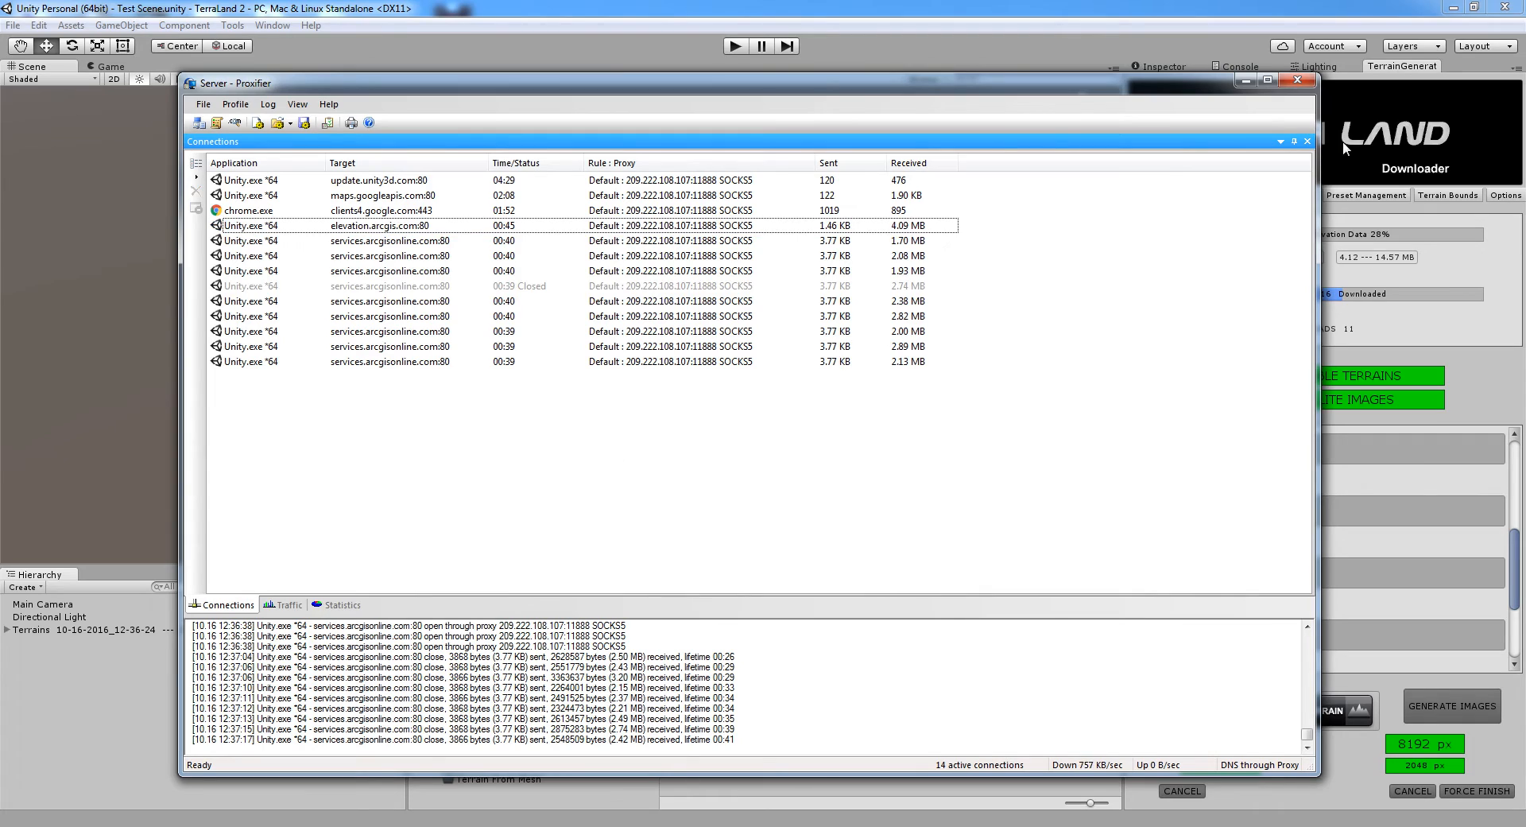
pyautogui.click(1297, 81)
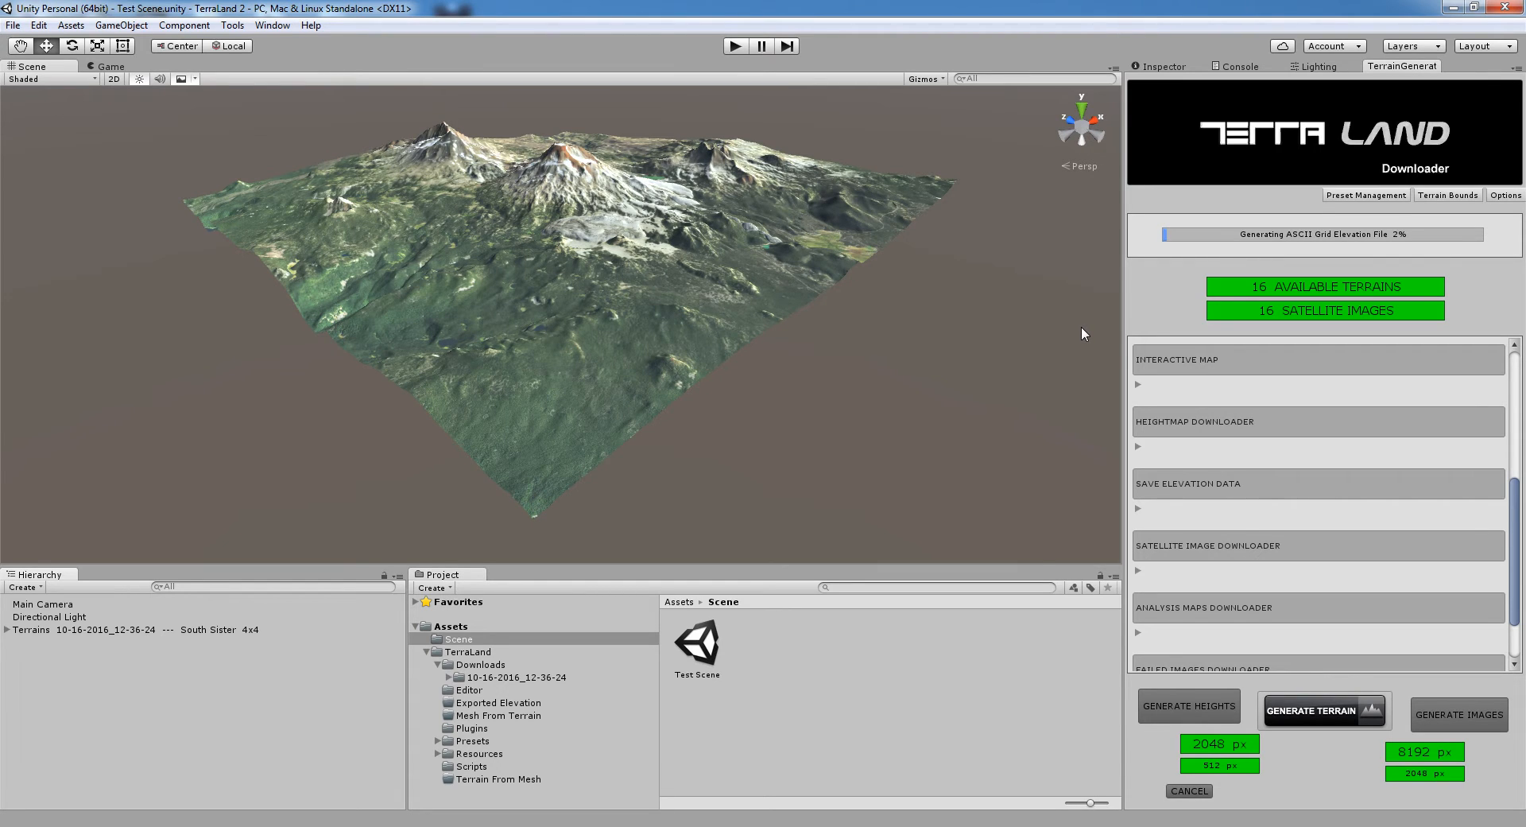
# - Examine the generated terrain up close in the scene view, covering the volcanic peaks, forested slopes and green lake
pyautogui.moveTo(937, 249); pyautogui.dragTo(942, 271, button='right')
pyautogui.moveTo(781, 202); pyautogui.dragTo(833, 395, button='middle')
pyautogui.scroll(8, 536, 330)
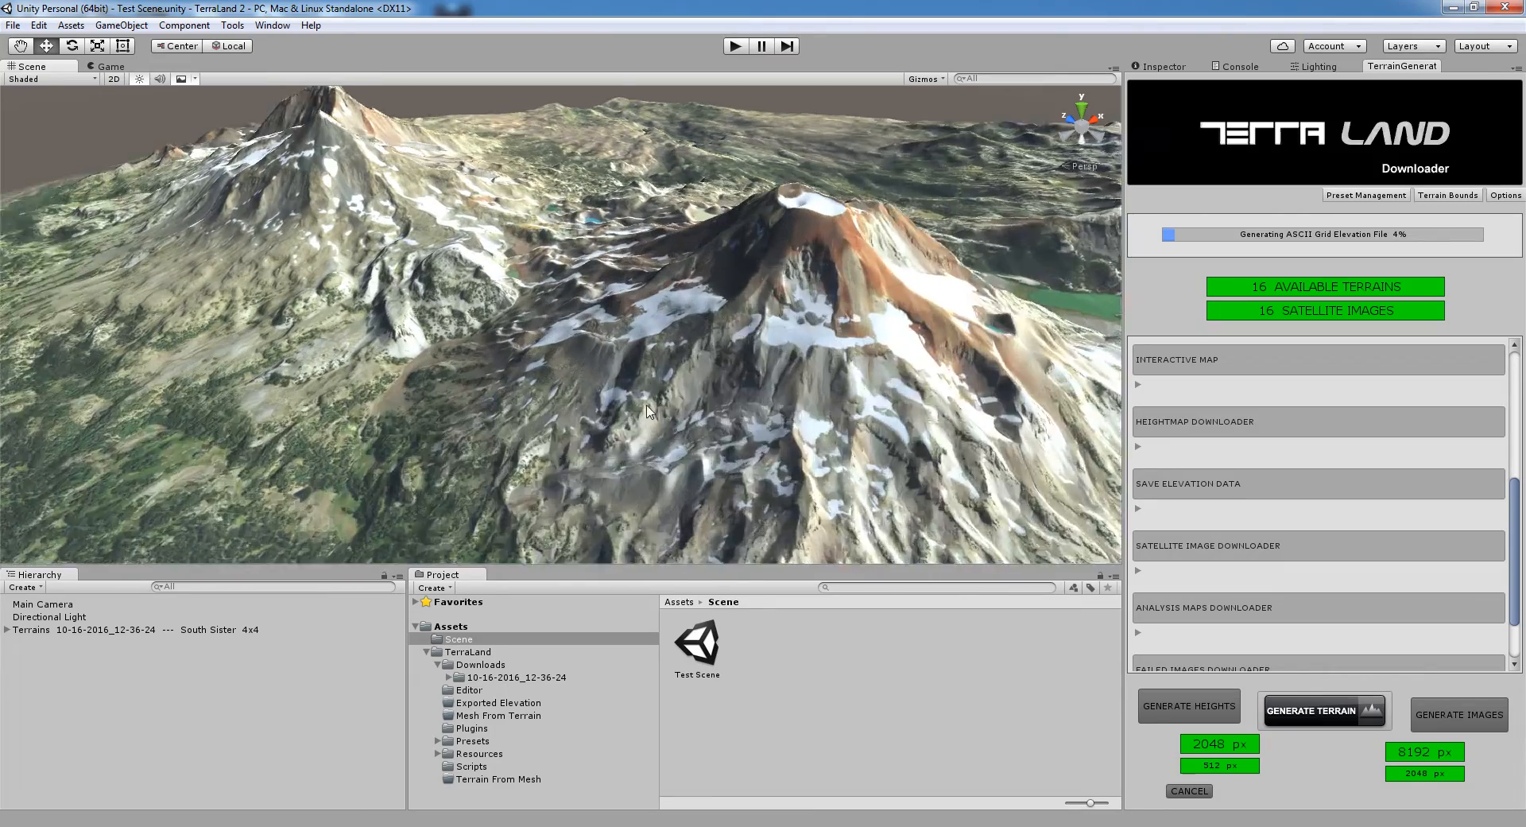
pyautogui.scroll(10, 648, 411)
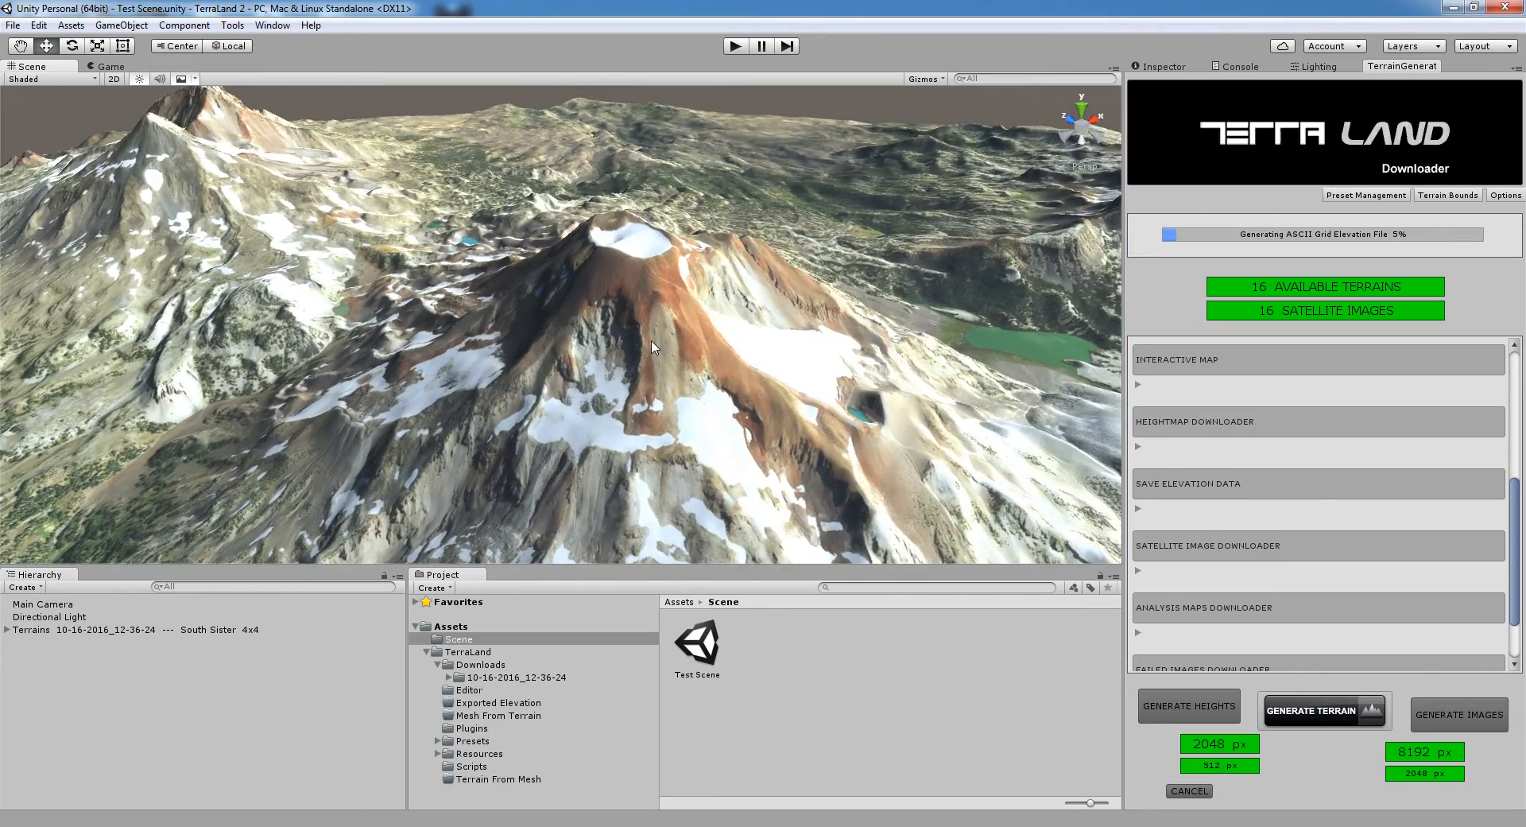
pyautogui.scroll(-10, 715, 306)
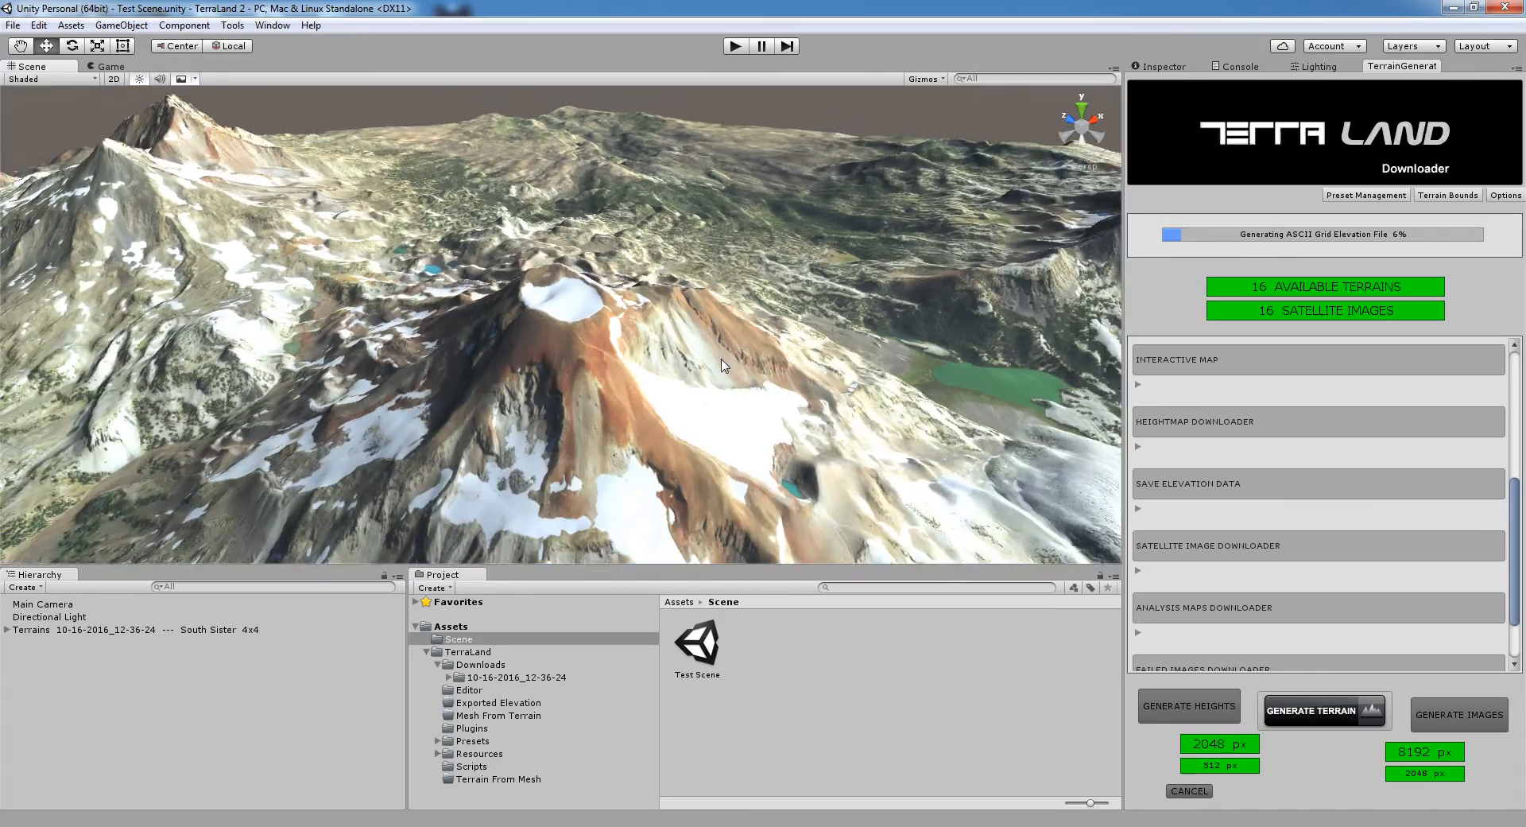
pyautogui.scroll(-5, 721, 359)
pyautogui.moveTo(721, 376)
pyautogui.mouseDown(button='right')
pyautogui.moveTo(858, 393)
pyautogui.moveTo(835, 409)
pyautogui.moveTo(716, 374)
pyautogui.mouseUp(button='right')
pyautogui.moveTo(716, 373); pyautogui.dragTo(832, 75, button='middle')
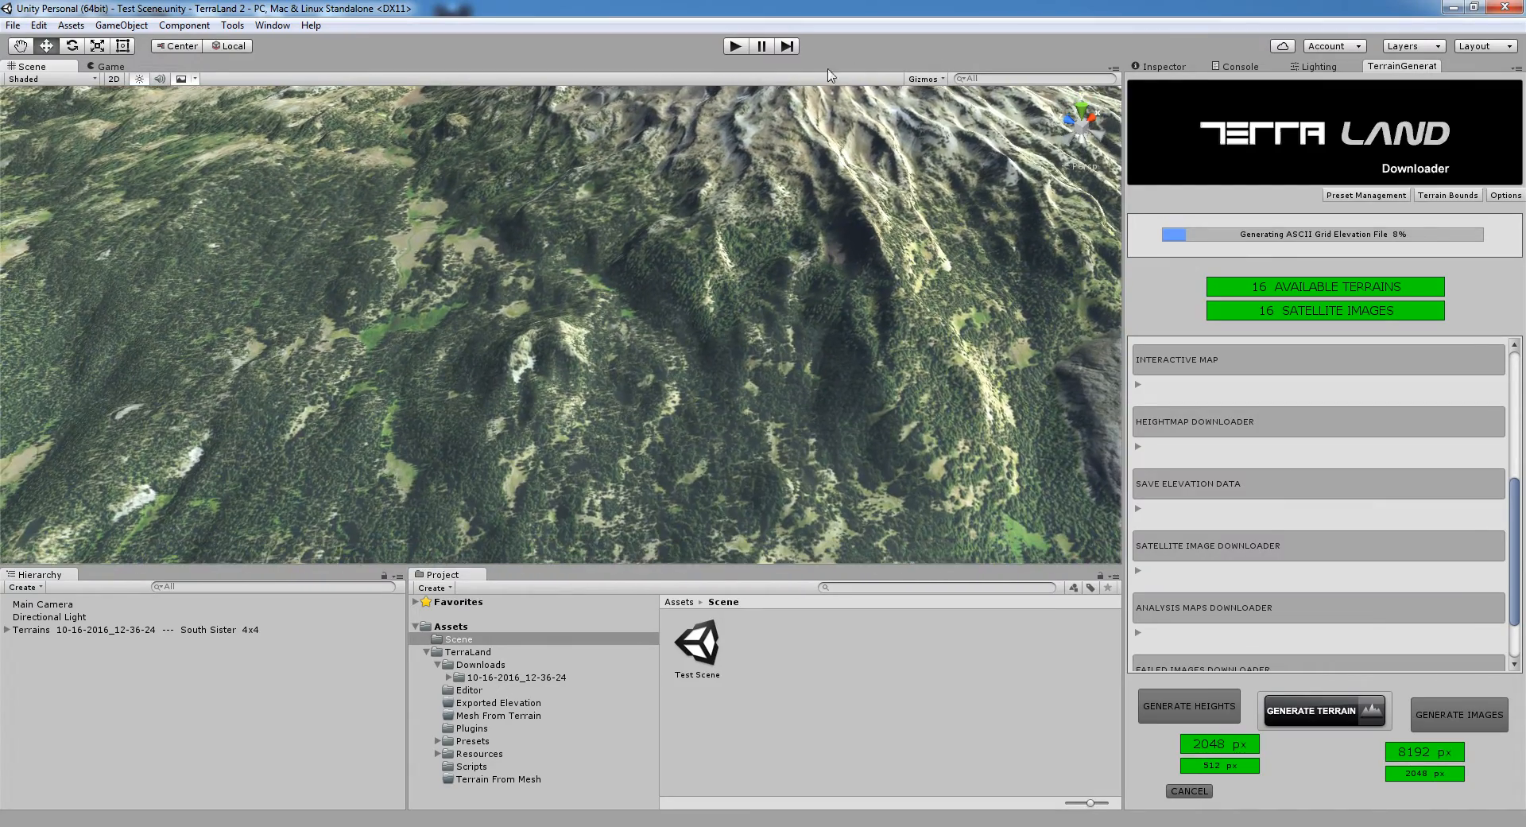
pyautogui.moveTo(783, 397); pyautogui.dragTo(831, 229, button='right')
pyautogui.moveTo(733, 369); pyautogui.dragTo(827, 556, button='middle')
pyautogui.moveTo(866, 381); pyautogui.dragTo(636, 465, button='right')
pyautogui.moveTo(755, 365); pyautogui.dragTo(120, 278, button='middle')
pyautogui.moveTo(481, 263); pyautogui.dragTo(381, 320, button='middle')
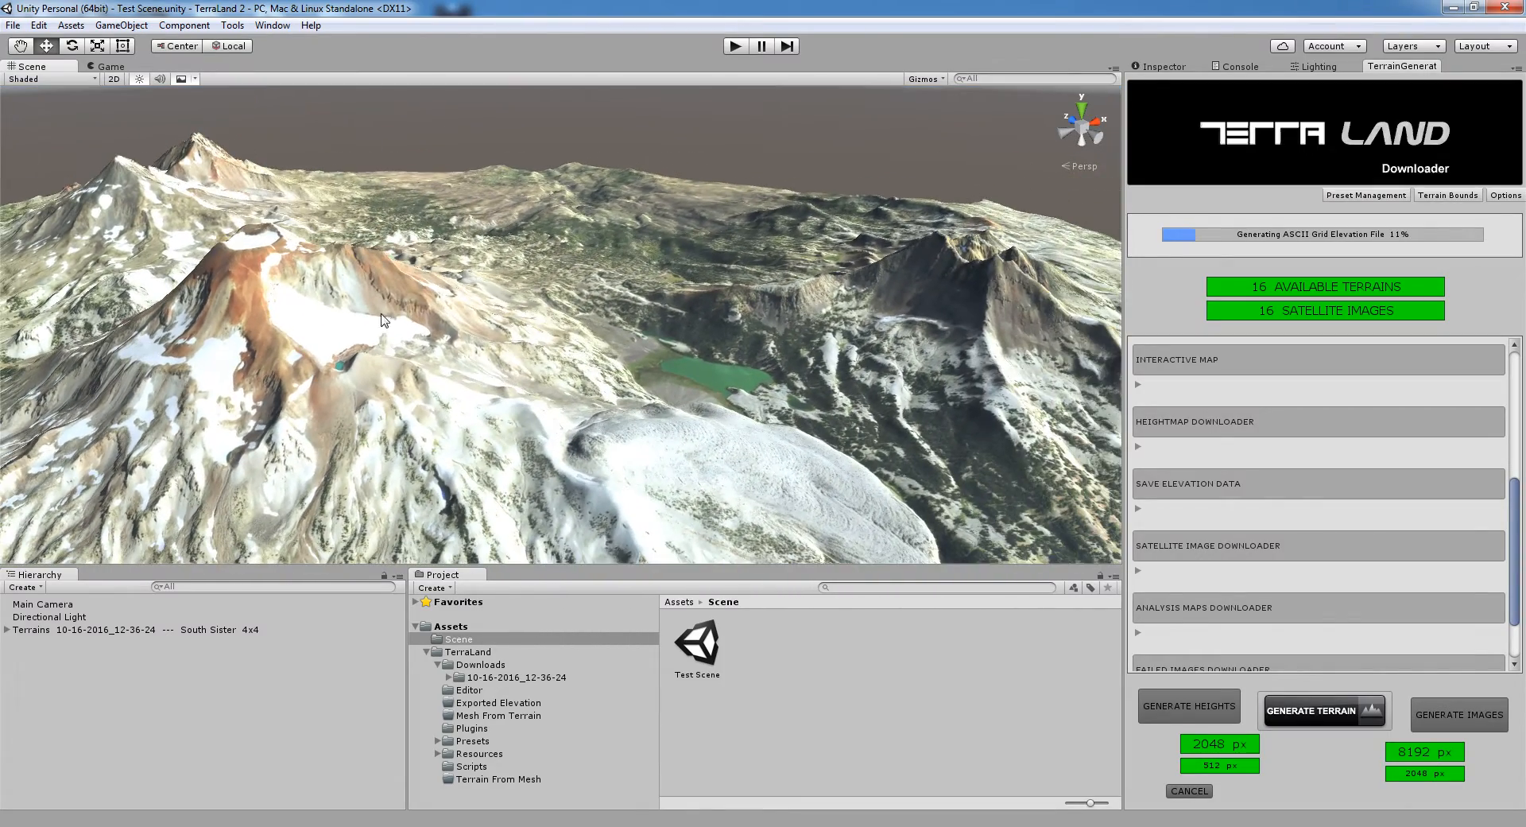
pyautogui.moveTo(842, 381); pyautogui.dragTo(809, 388, button='right')
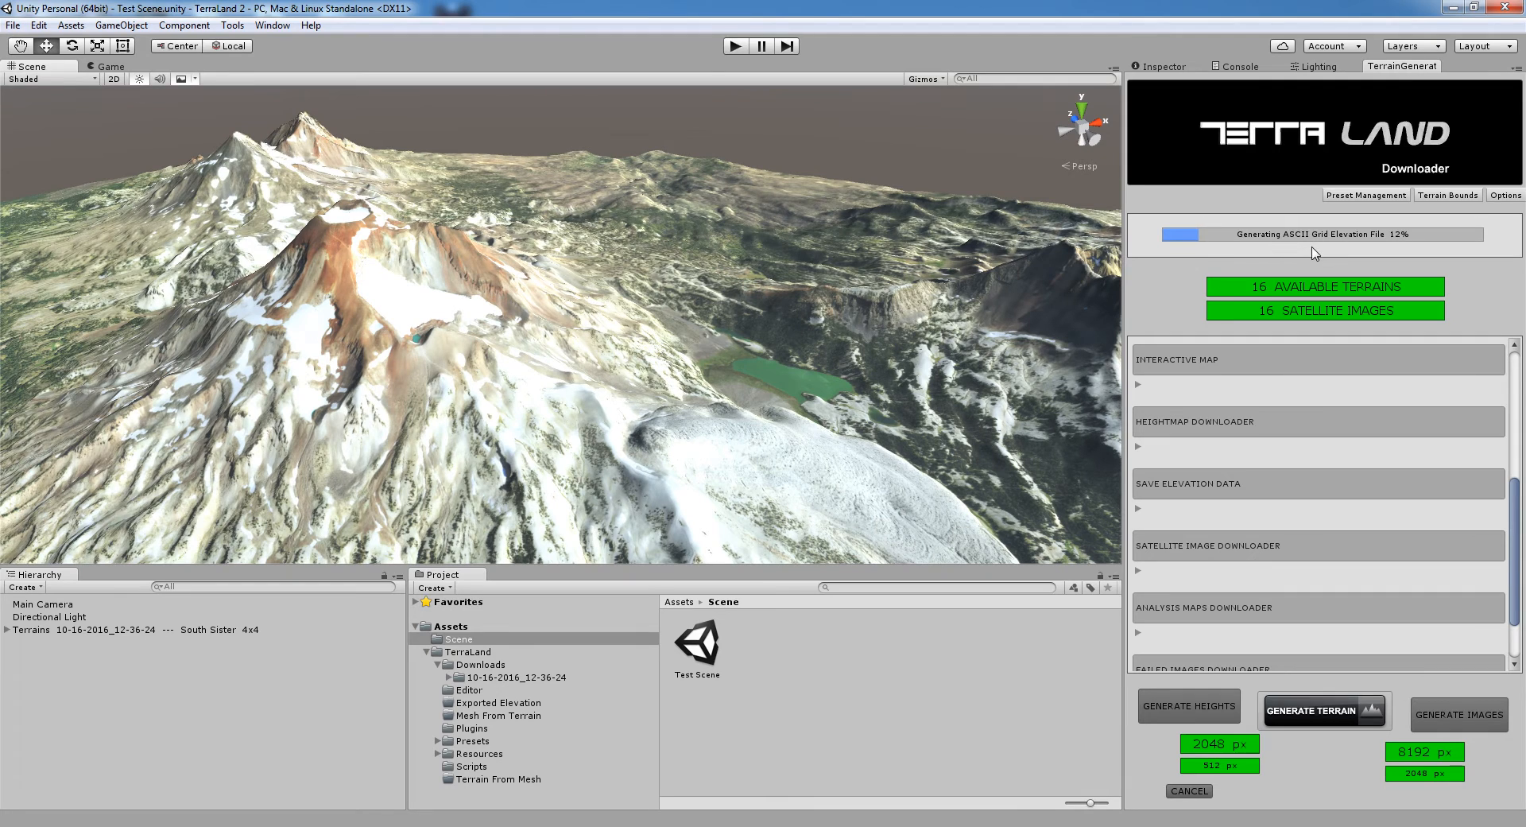
pyautogui.moveTo(940, 350); pyautogui.dragTo(918, 358, button='right')
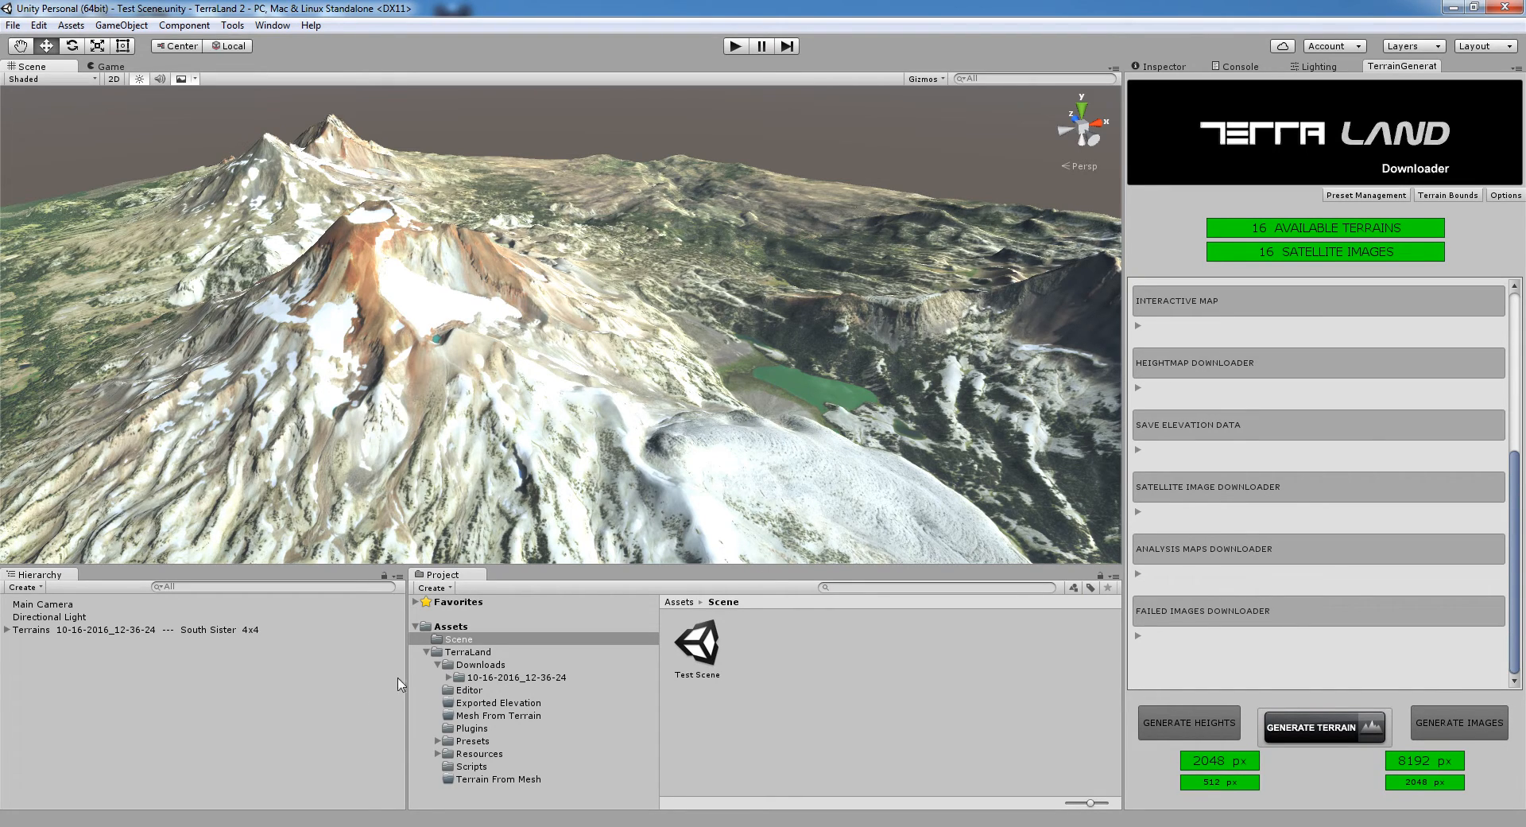
# - Open the Elevation folder of the 10-16-2016_12-36-24 download and check each of its WorldElevation files
pyautogui.click(465, 653)
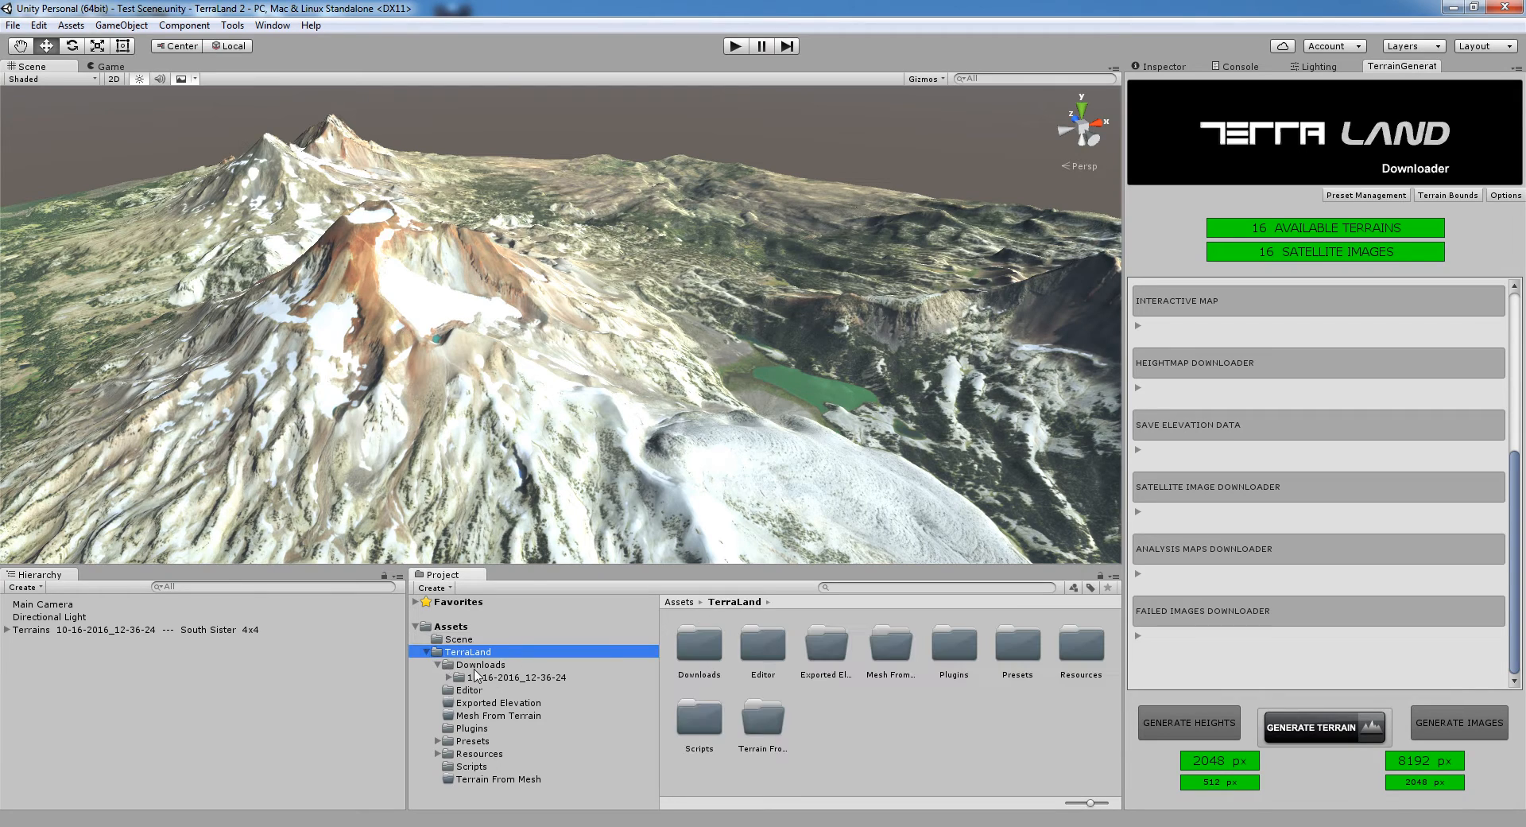
pyautogui.click(477, 665)
pyautogui.click(498, 679)
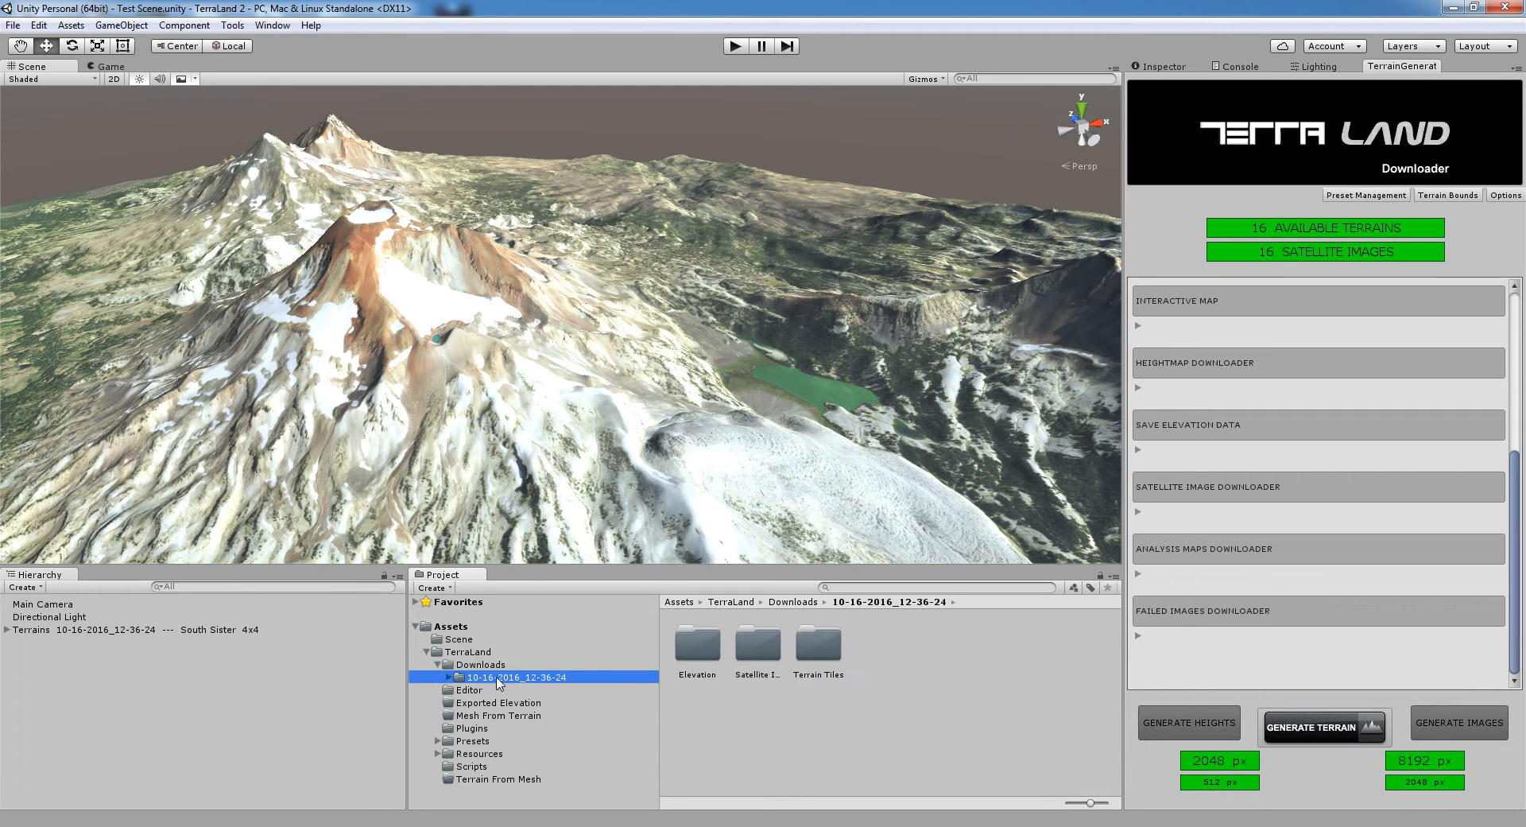
pyautogui.click(448, 678)
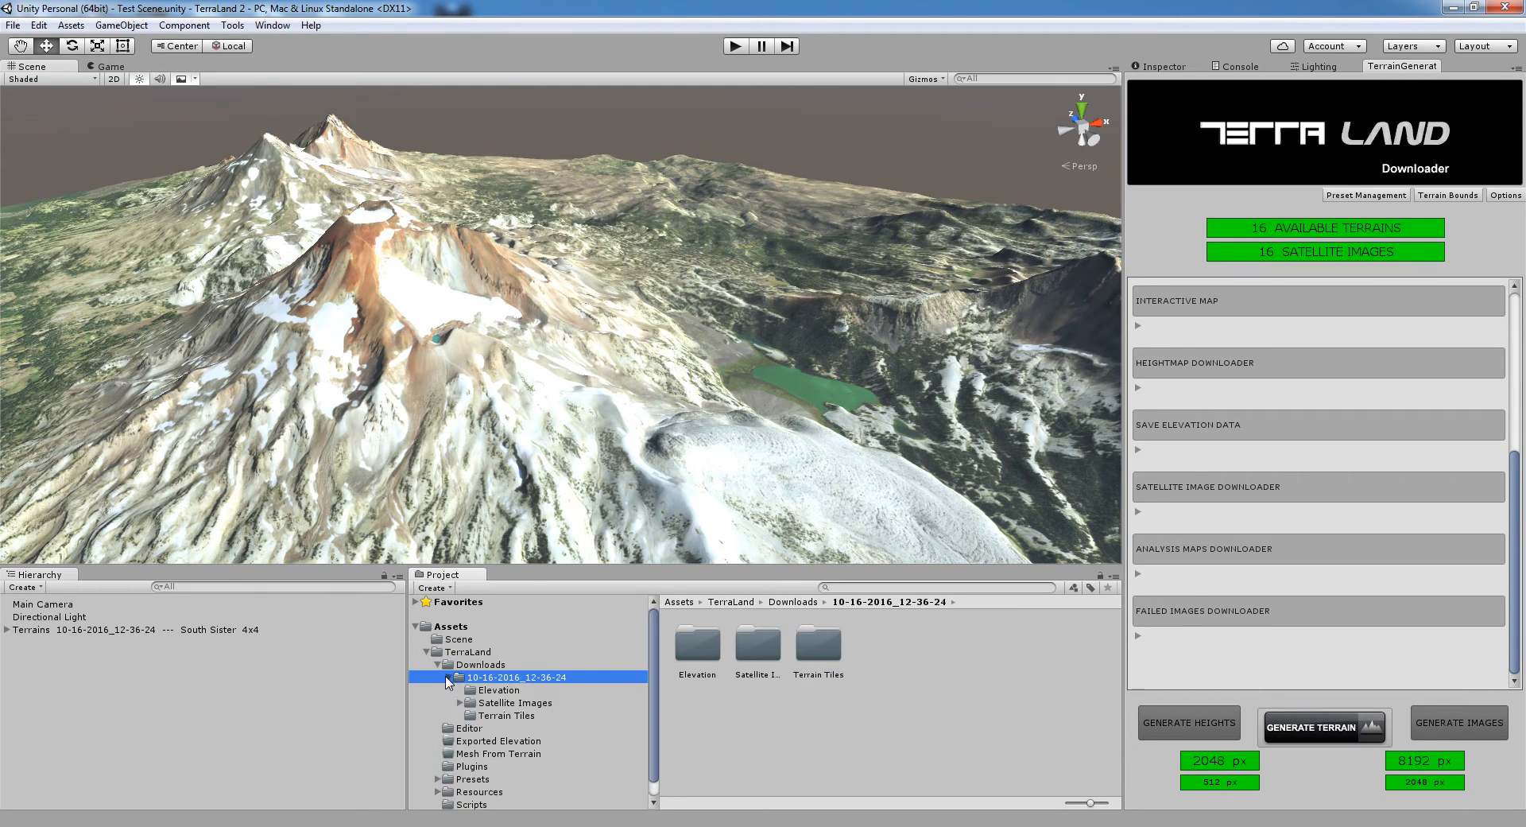
pyautogui.click(487, 691)
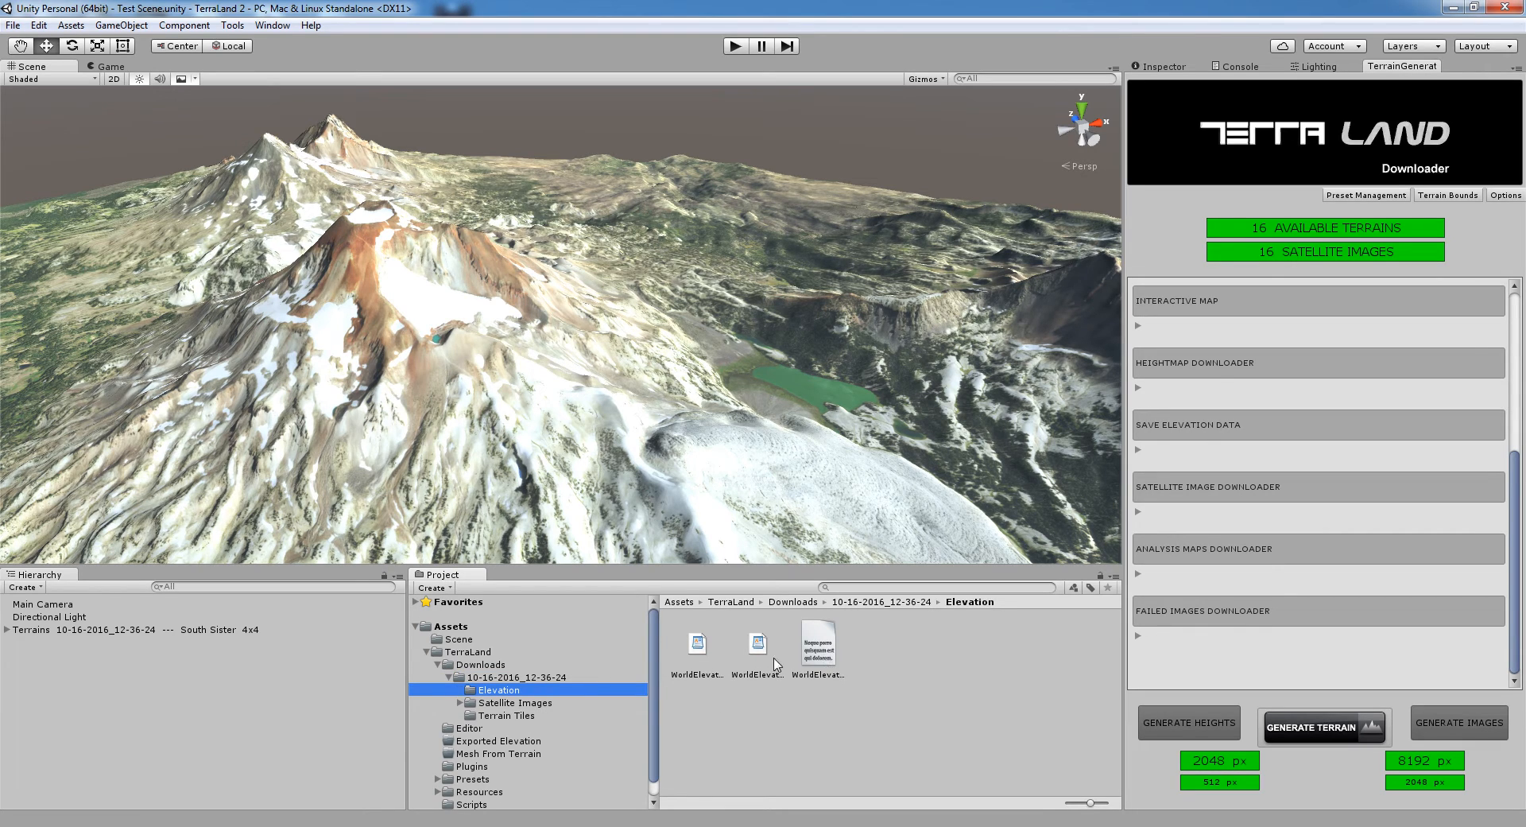
pyautogui.click(761, 656)
pyautogui.click(697, 648)
pyautogui.click(760, 656)
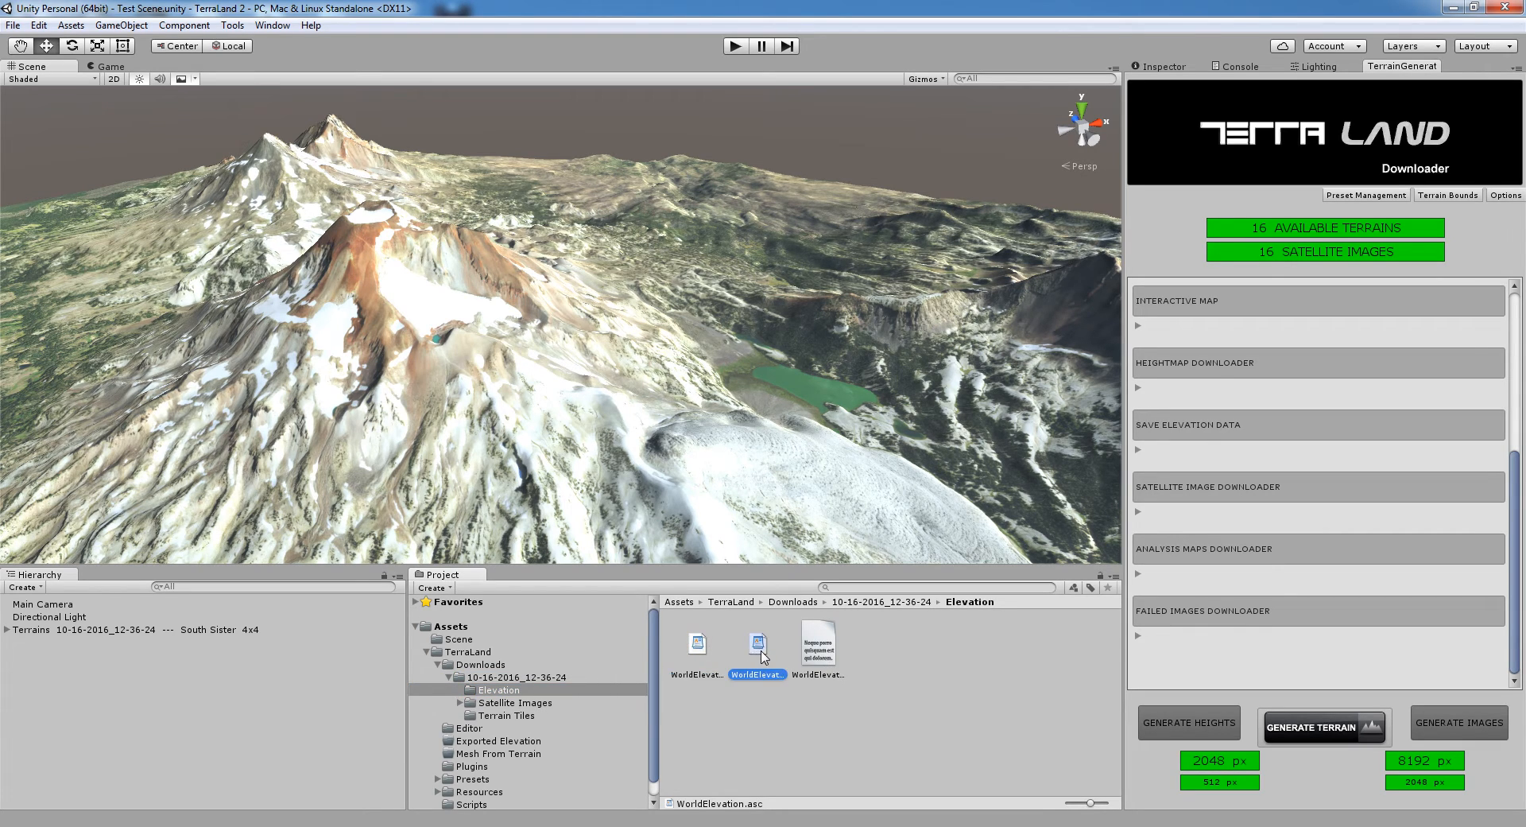
pyautogui.click(819, 646)
# - Browse the downloaded Satellite Images folders from Terrain 1 through Terrain 7 and collapse the Satellite Images folder
pyautogui.click(475, 702)
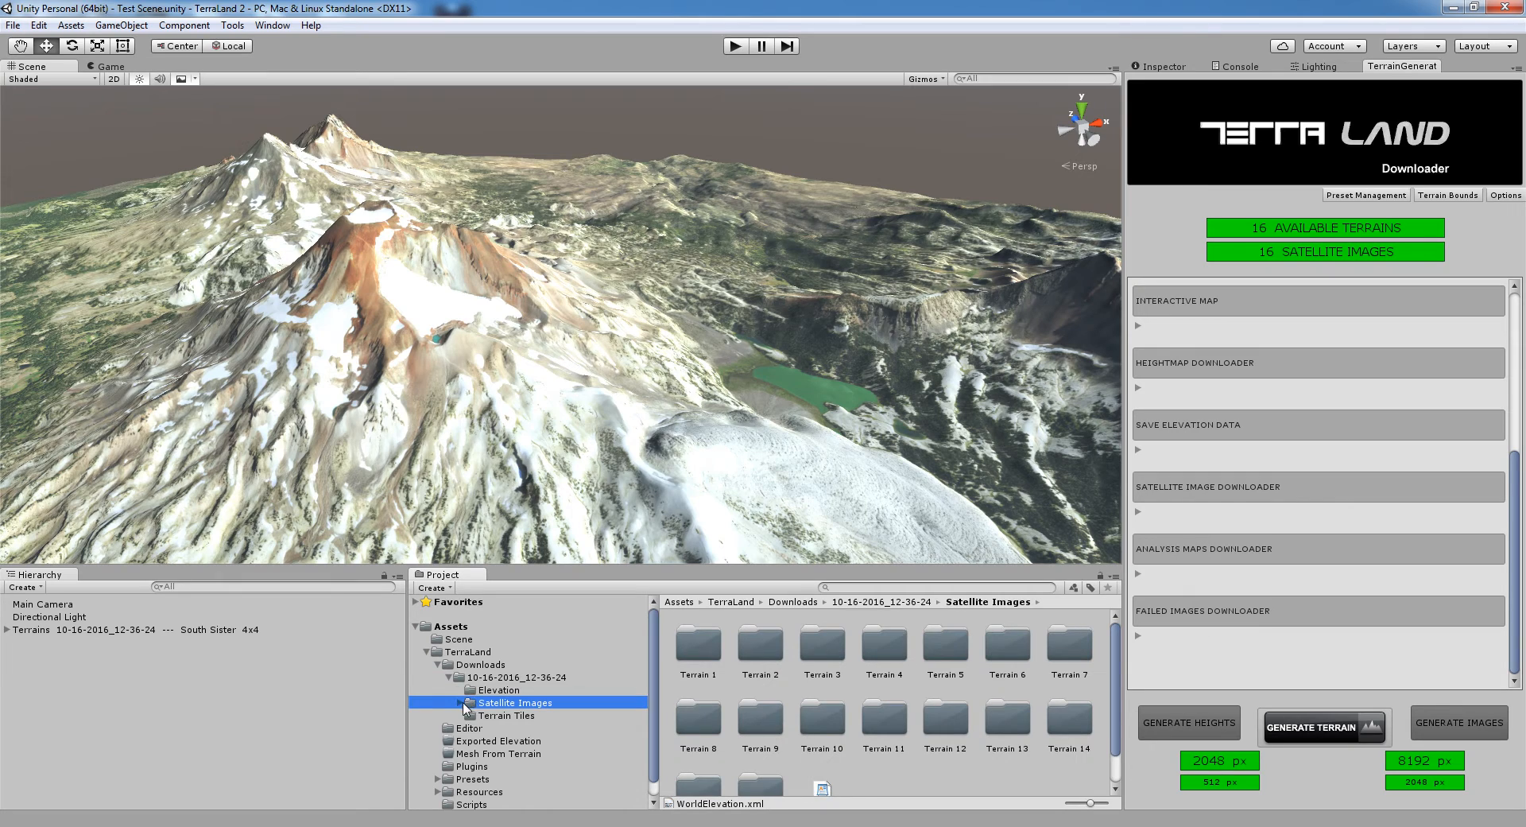
pyautogui.click(461, 703)
pyautogui.scroll(-4, 516, 676)
pyautogui.click(517, 622)
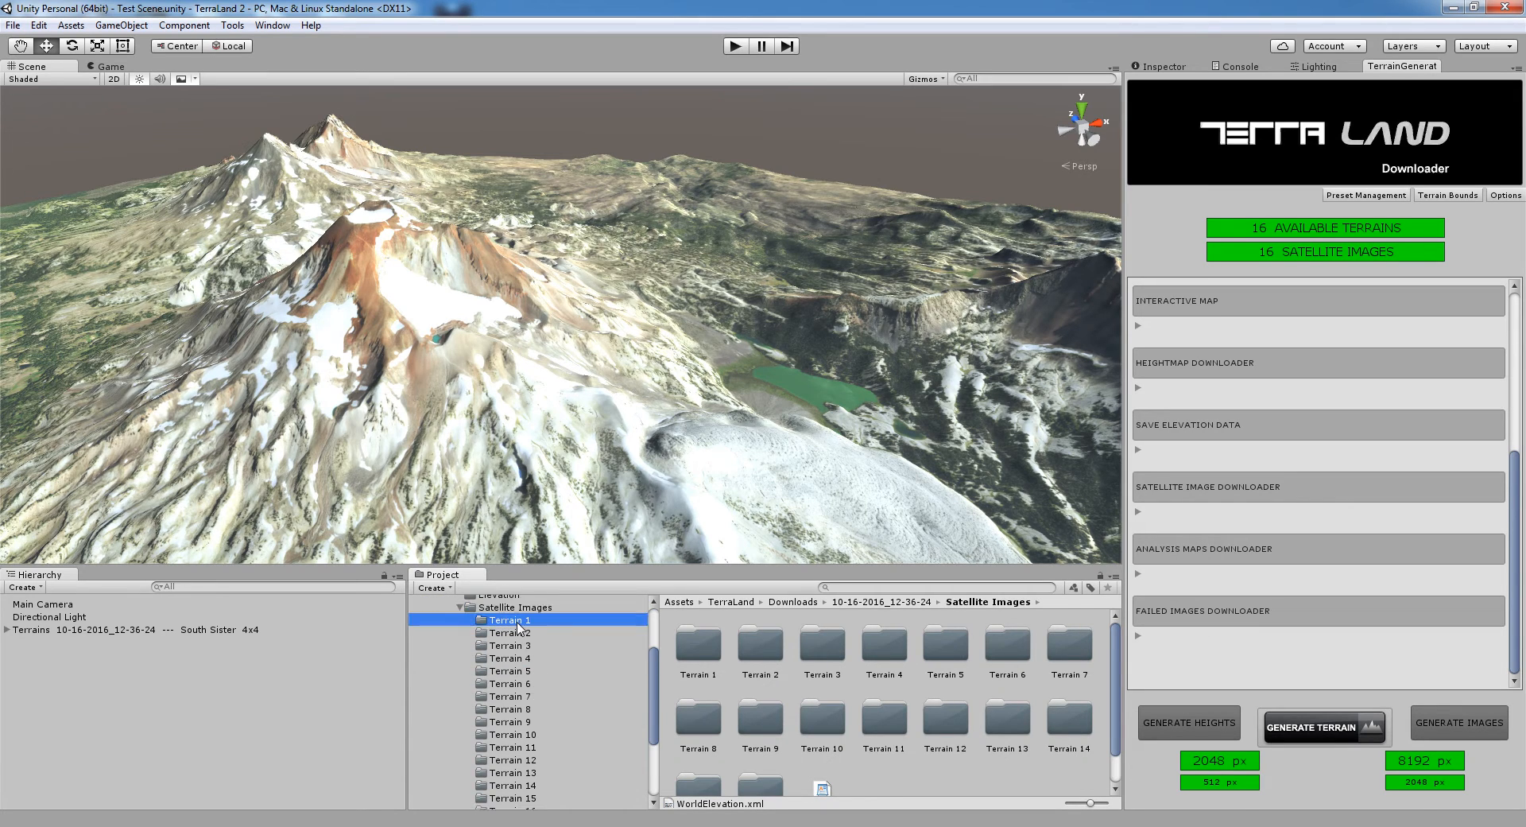
pyautogui.press('Down')
pyautogui.press('Down')
pyautogui.press('Down')
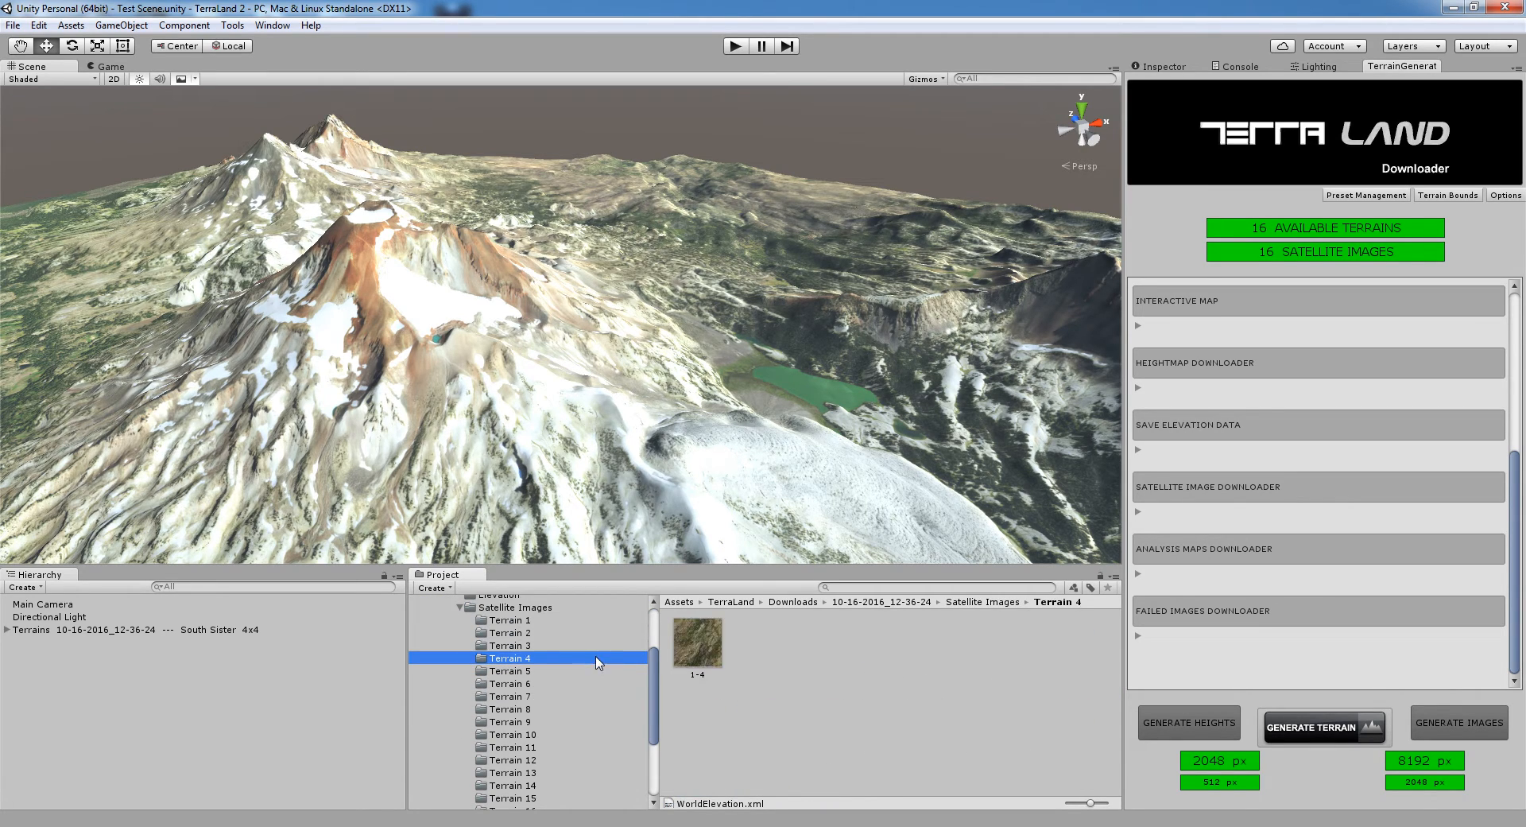
pyautogui.press('Down')
pyautogui.press('Down')
pyautogui.press('Down')
pyautogui.scroll(2, 487, 668)
pyautogui.click(460, 655)
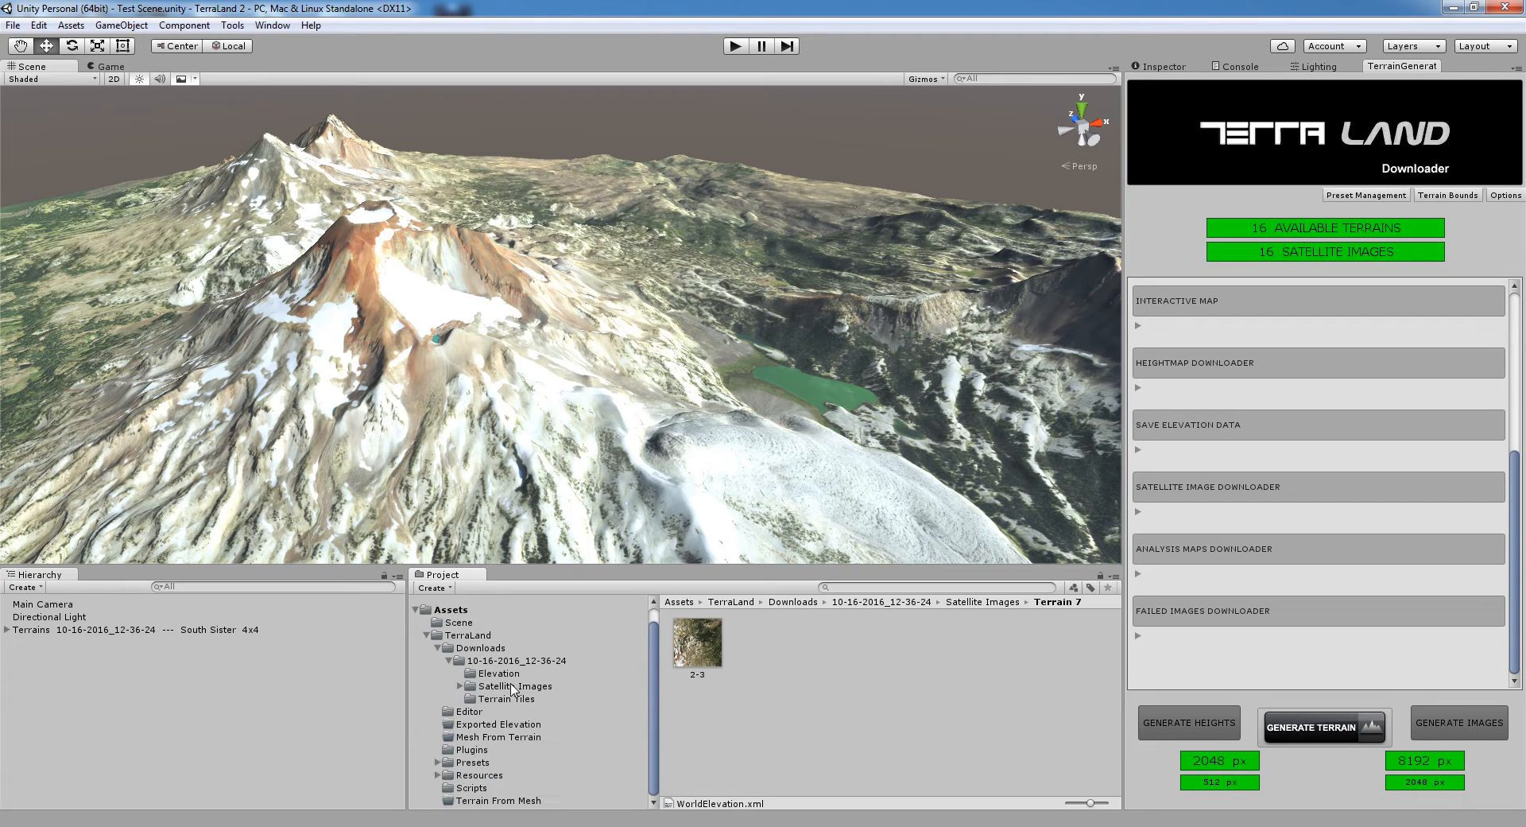
# - Check the Terrain Tiles and Elevation folders of the 10-16-2016_12-36-24 download, collapse the Downloads folder and open the TerraLand folder
pyautogui.click(501, 700)
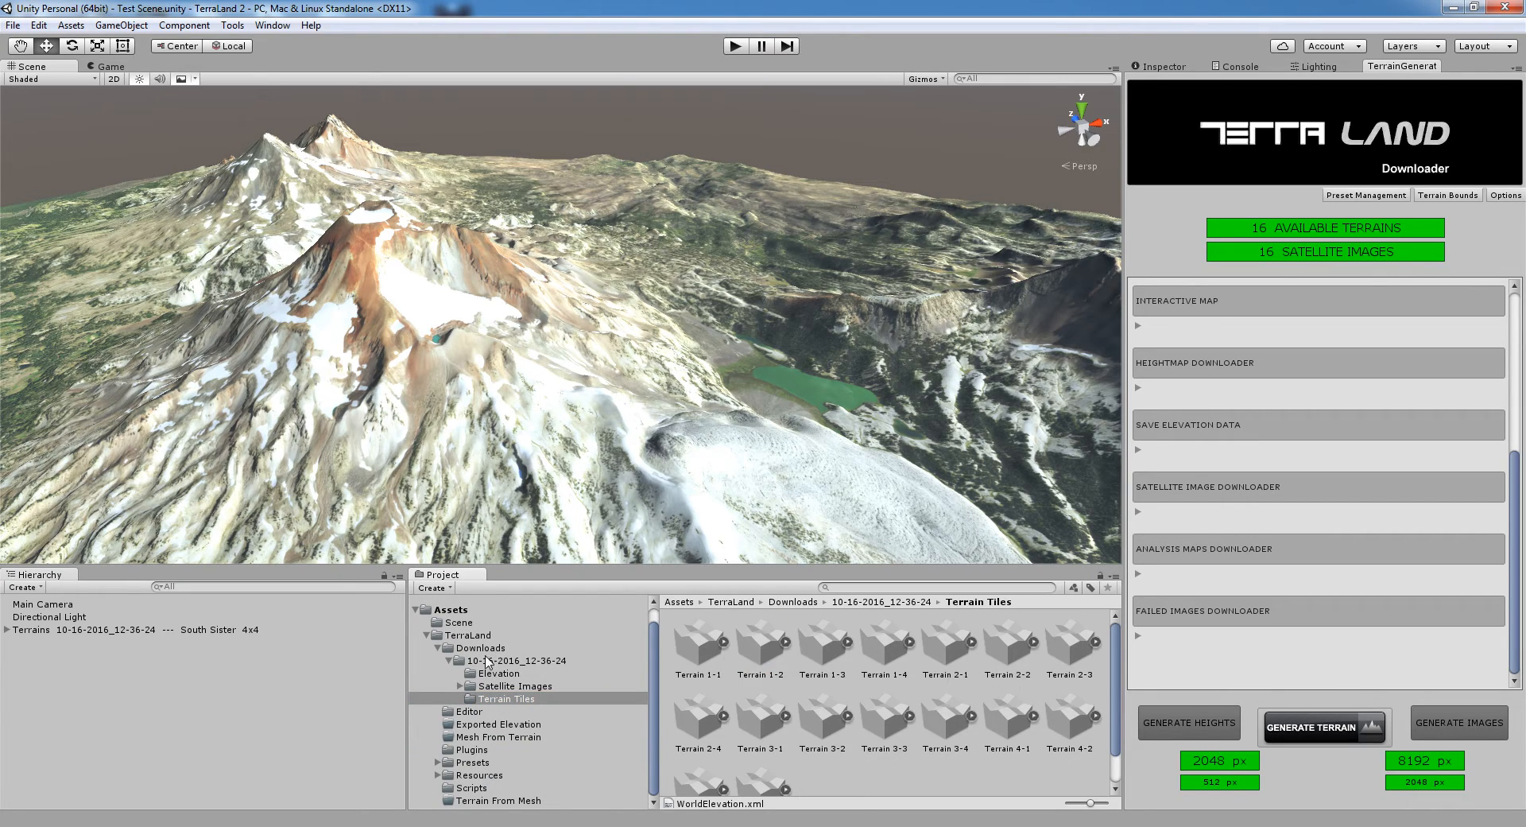
pyautogui.click(509, 685)
pyautogui.click(496, 673)
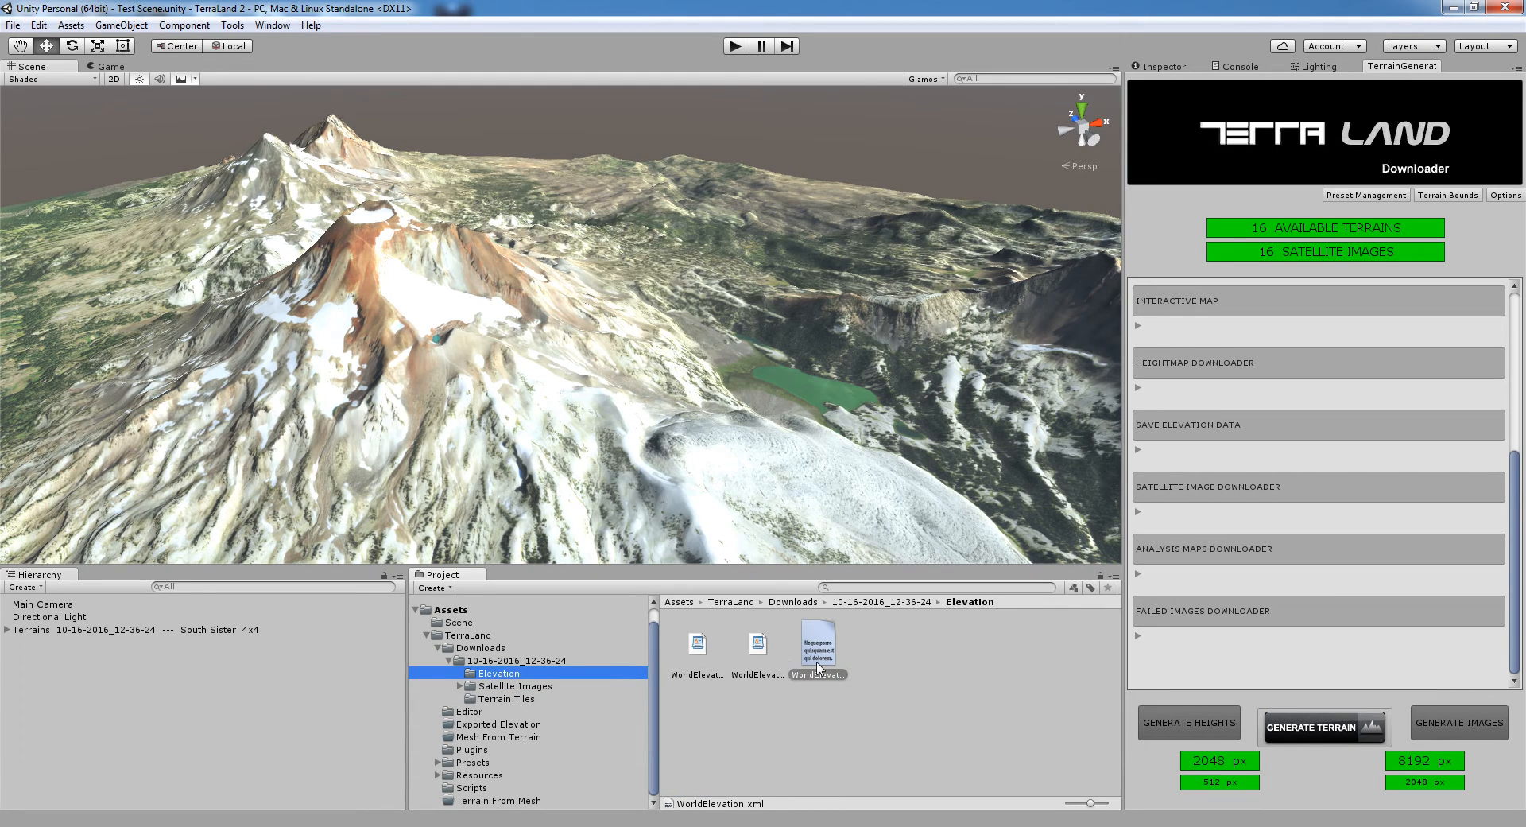
pyautogui.click(449, 661)
pyautogui.click(477, 665)
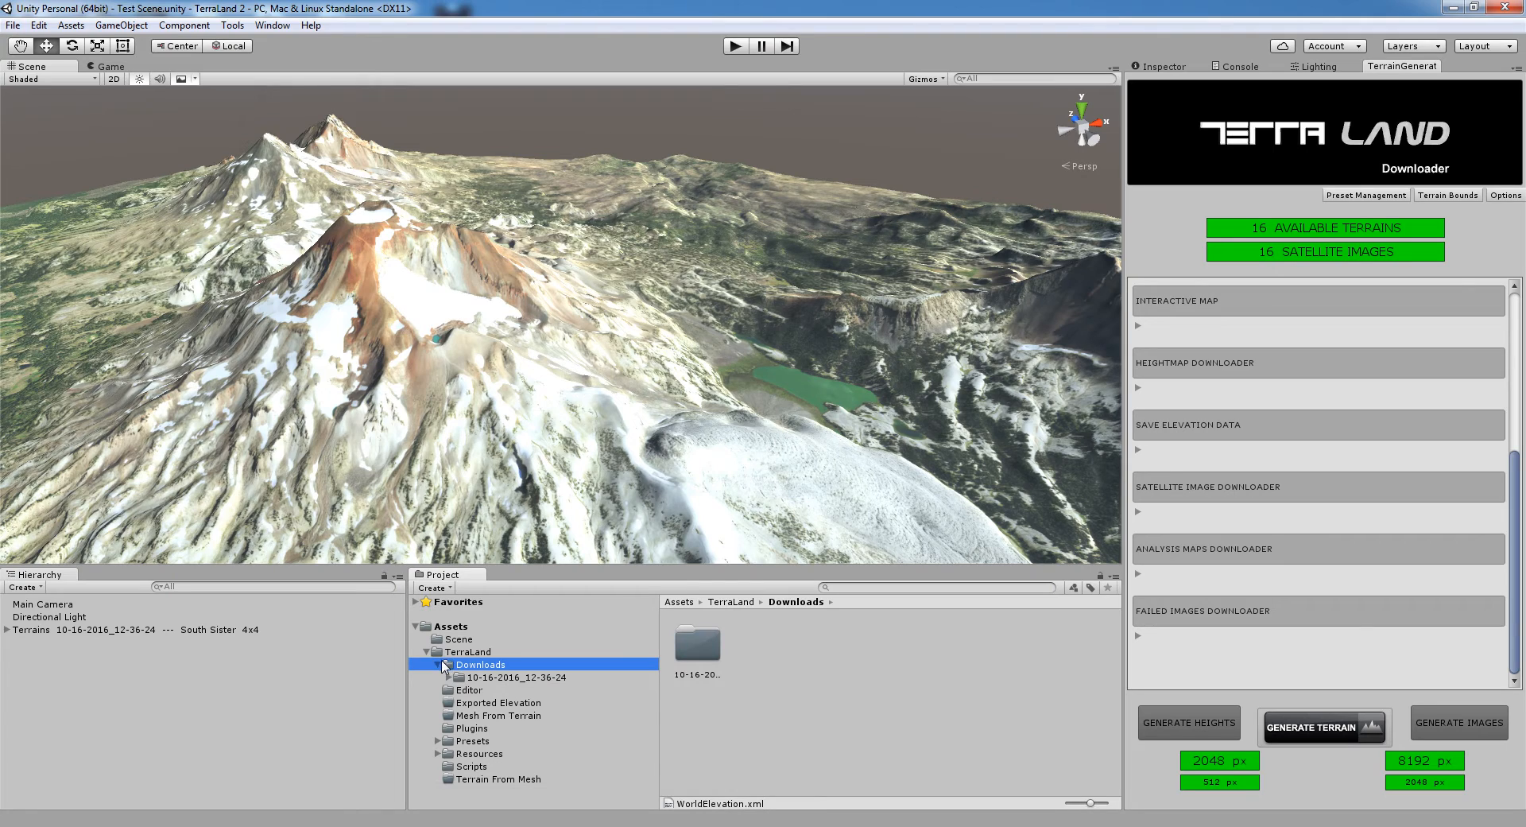
pyautogui.click(442, 666)
pyautogui.click(475, 652)
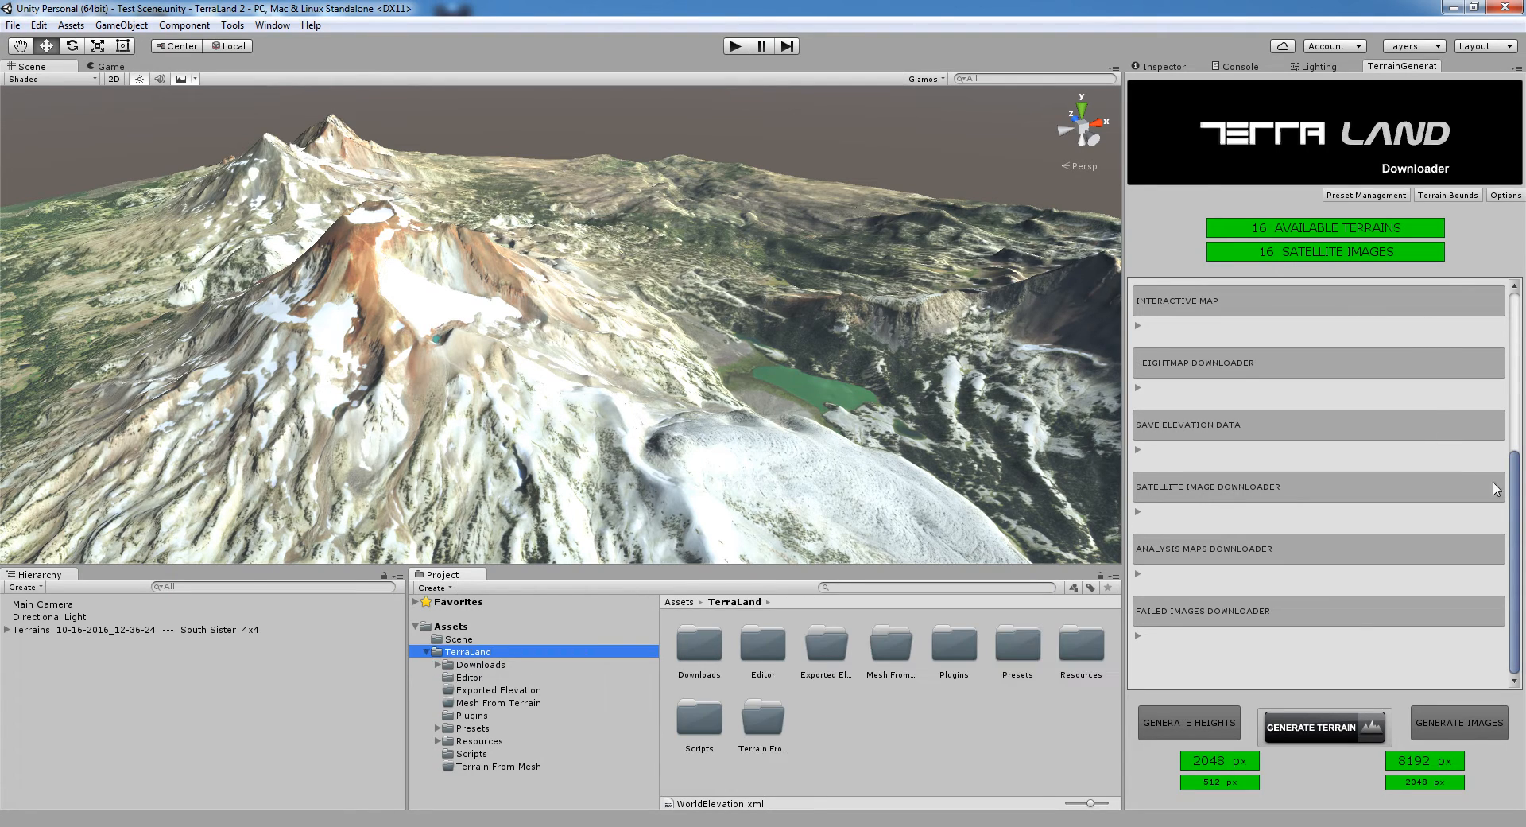
# - Clear the Terrain Chunks reference to the 12-36-24 terrains in the Offline Data settings by choosing None
pyautogui.moveTo(1515, 535); pyautogui.dragTo(1515, 373)
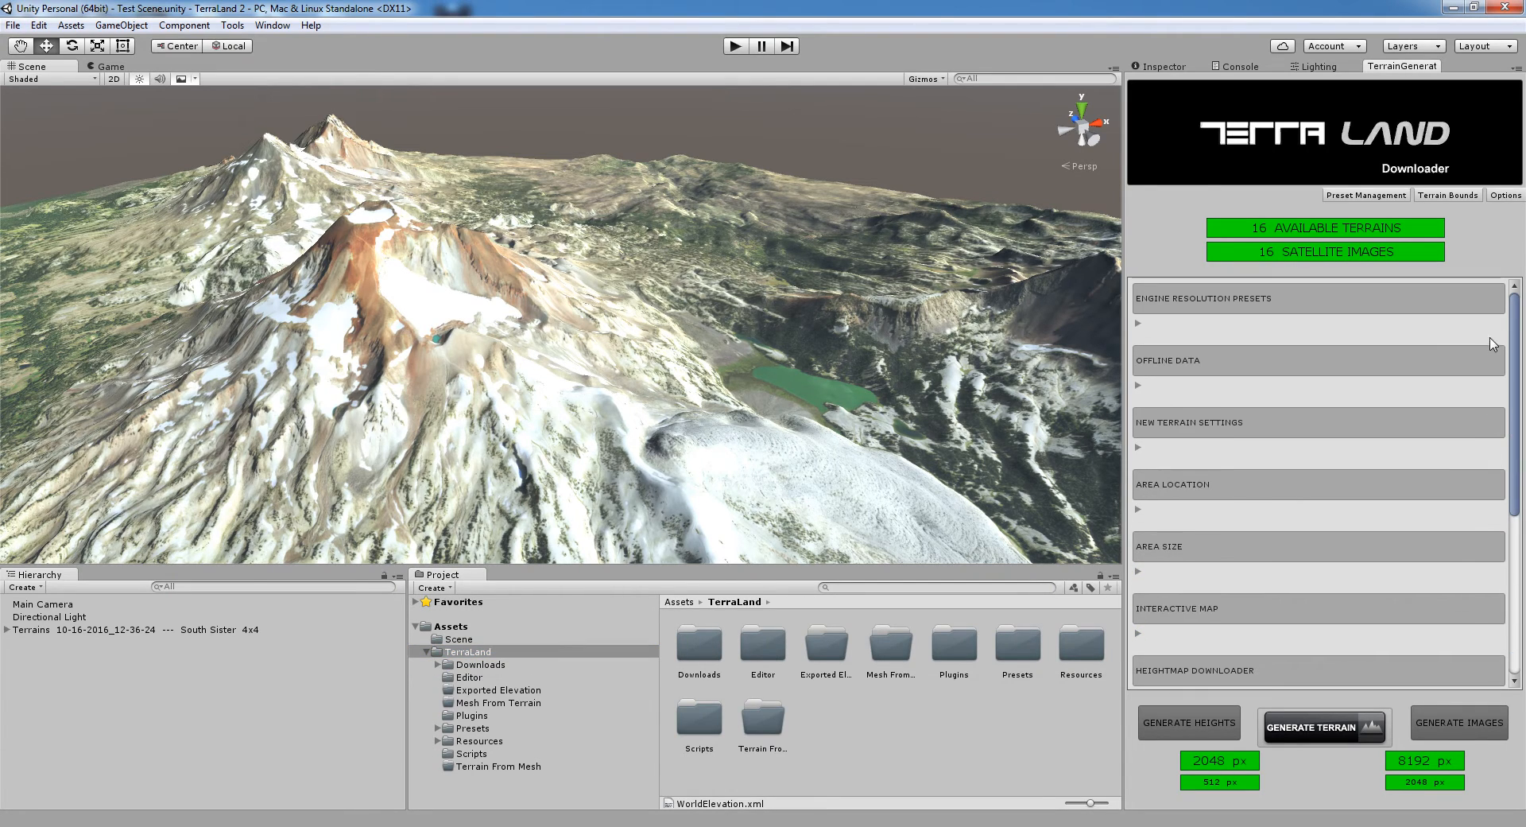
pyautogui.click(1139, 385)
pyautogui.scroll(-2, 1325, 429)
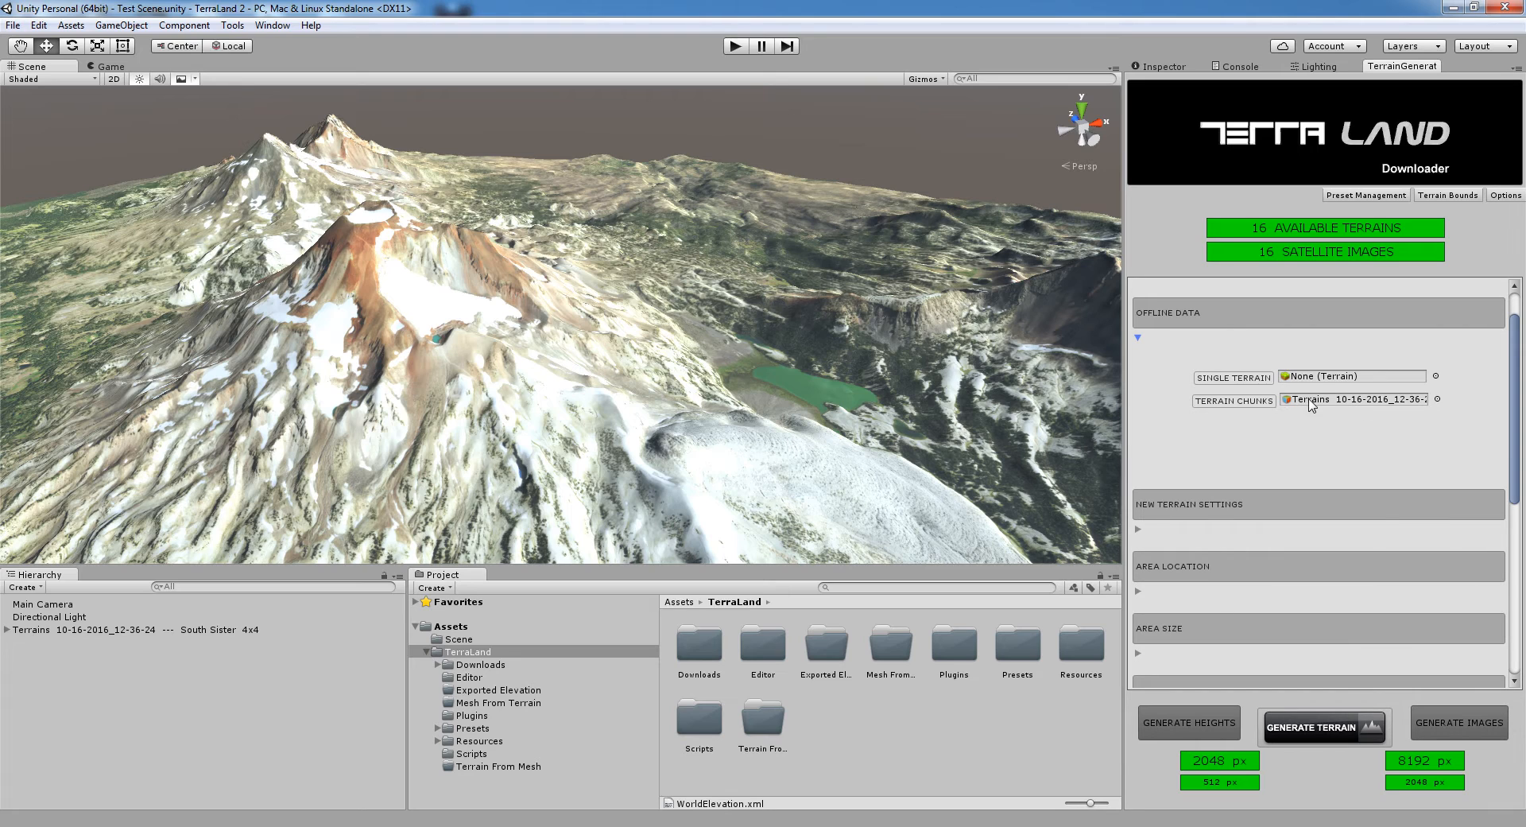
pyautogui.click(1311, 400)
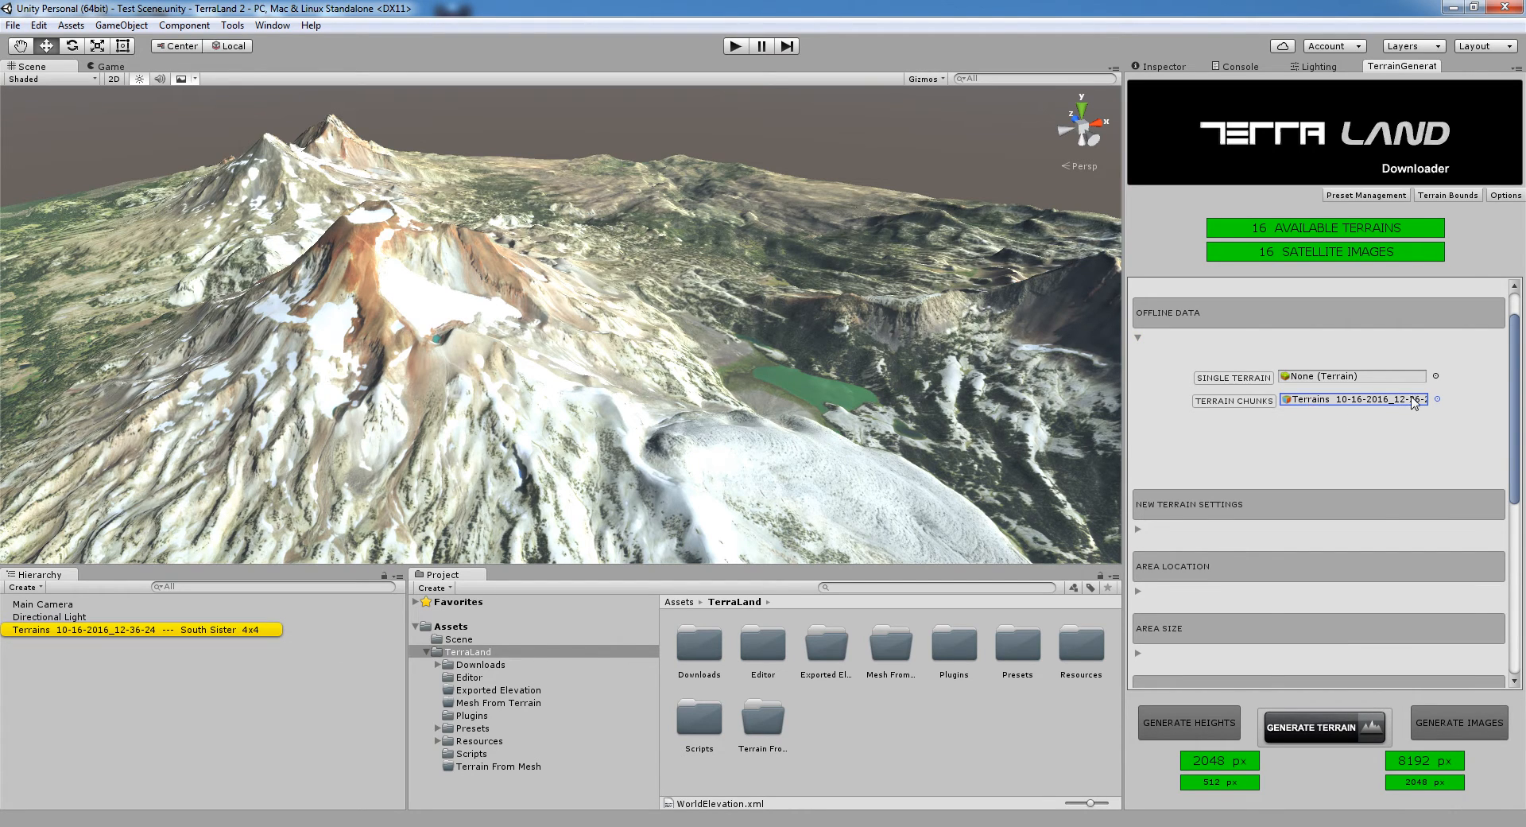
pyautogui.click(1437, 399)
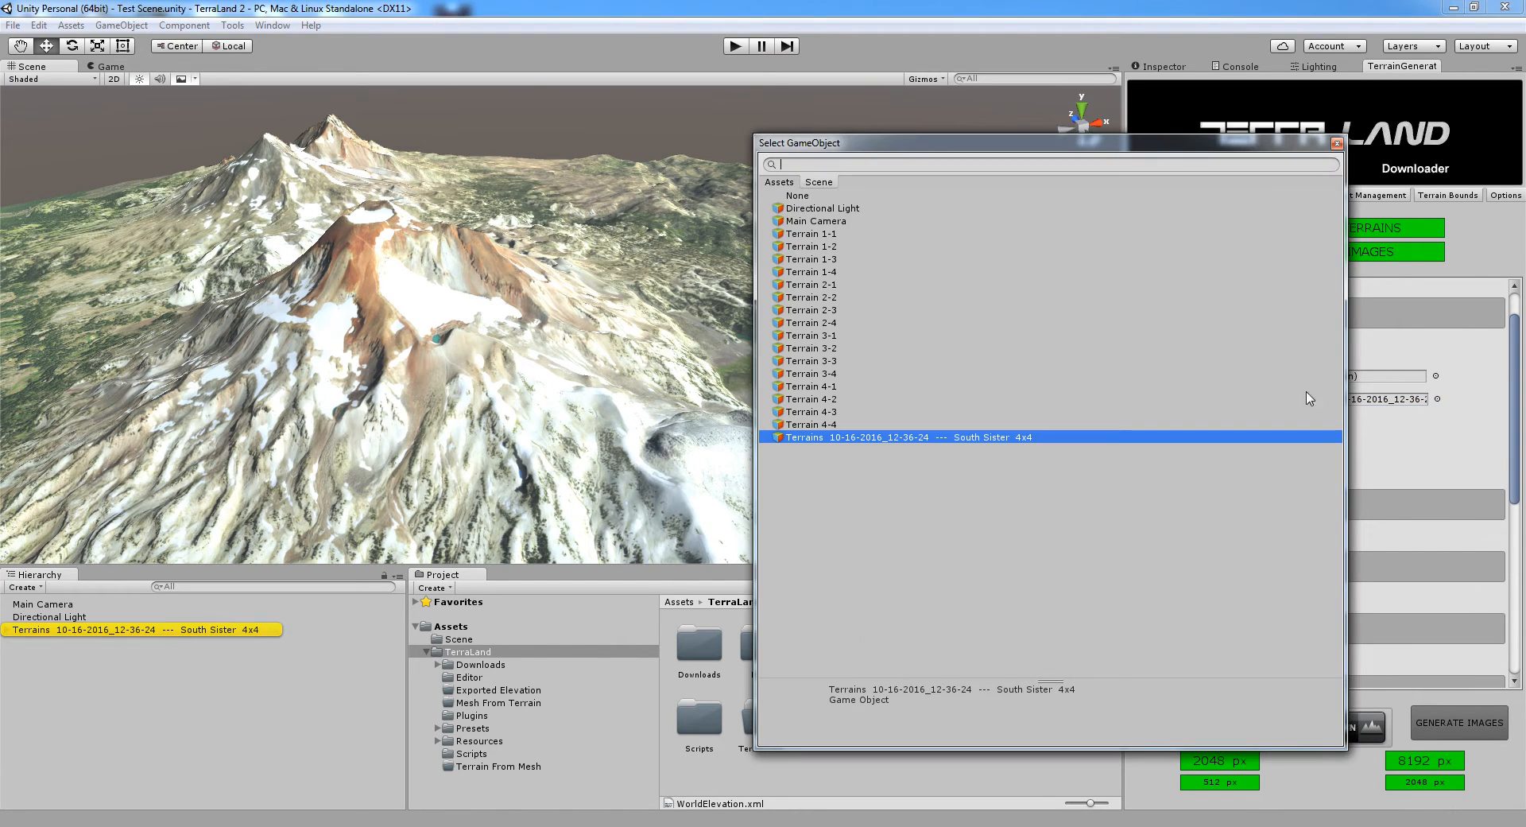
pyautogui.doubleClick(772, 196)
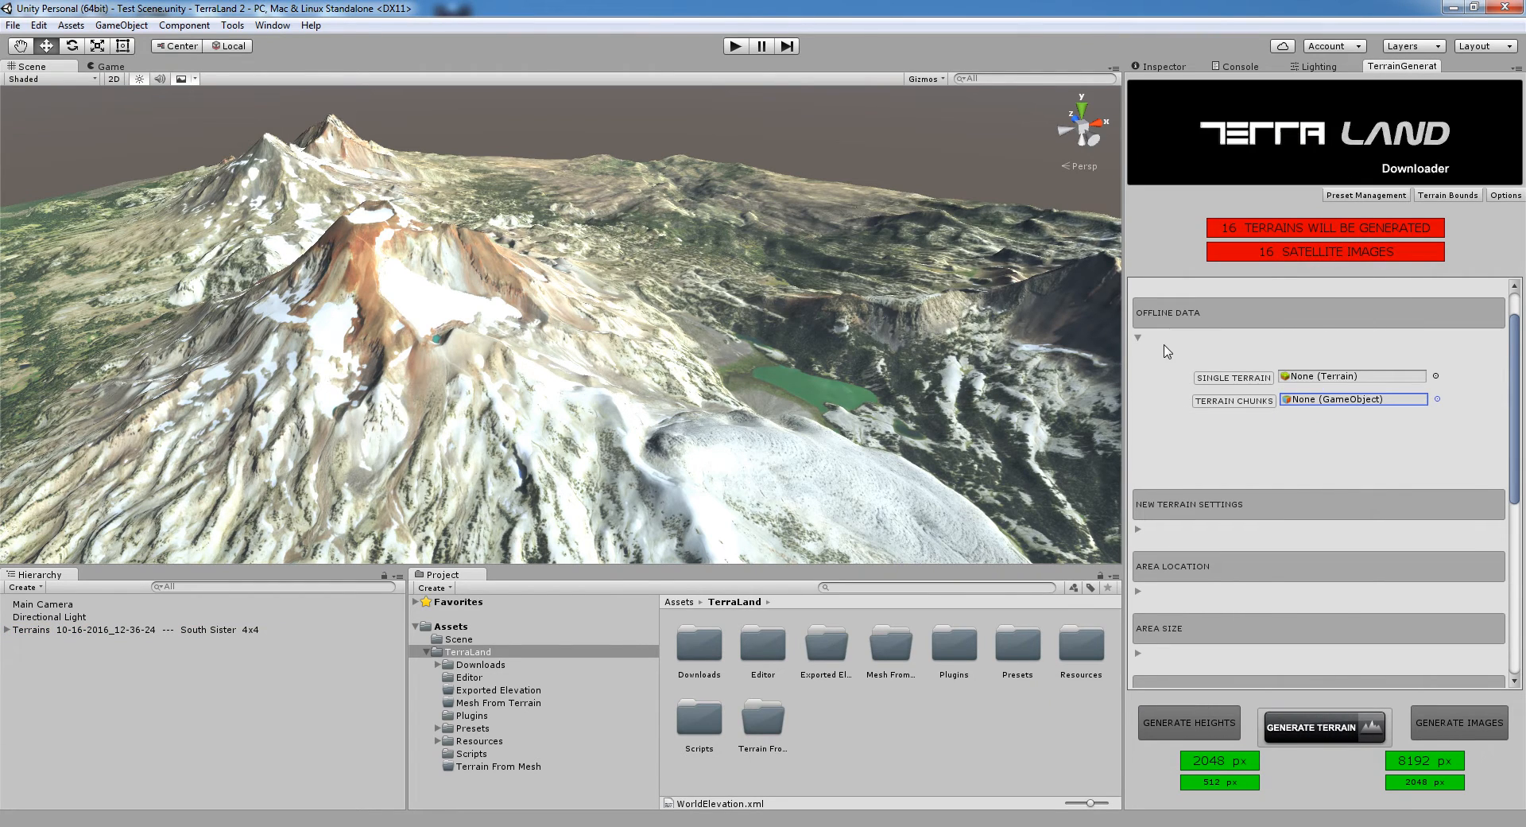
pyautogui.click(1139, 337)
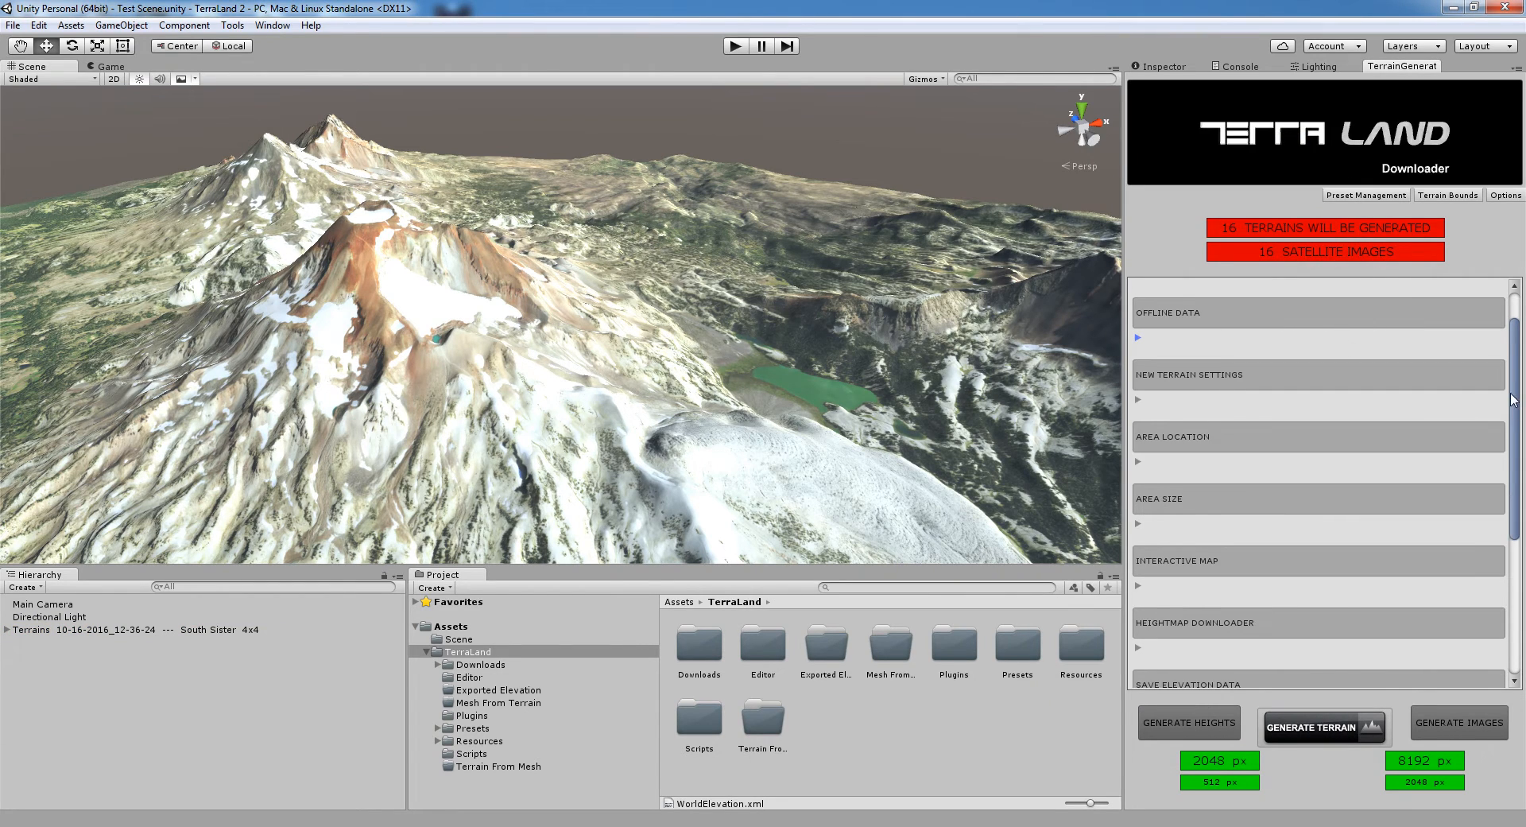
pyautogui.scroll(-6, 1351, 477)
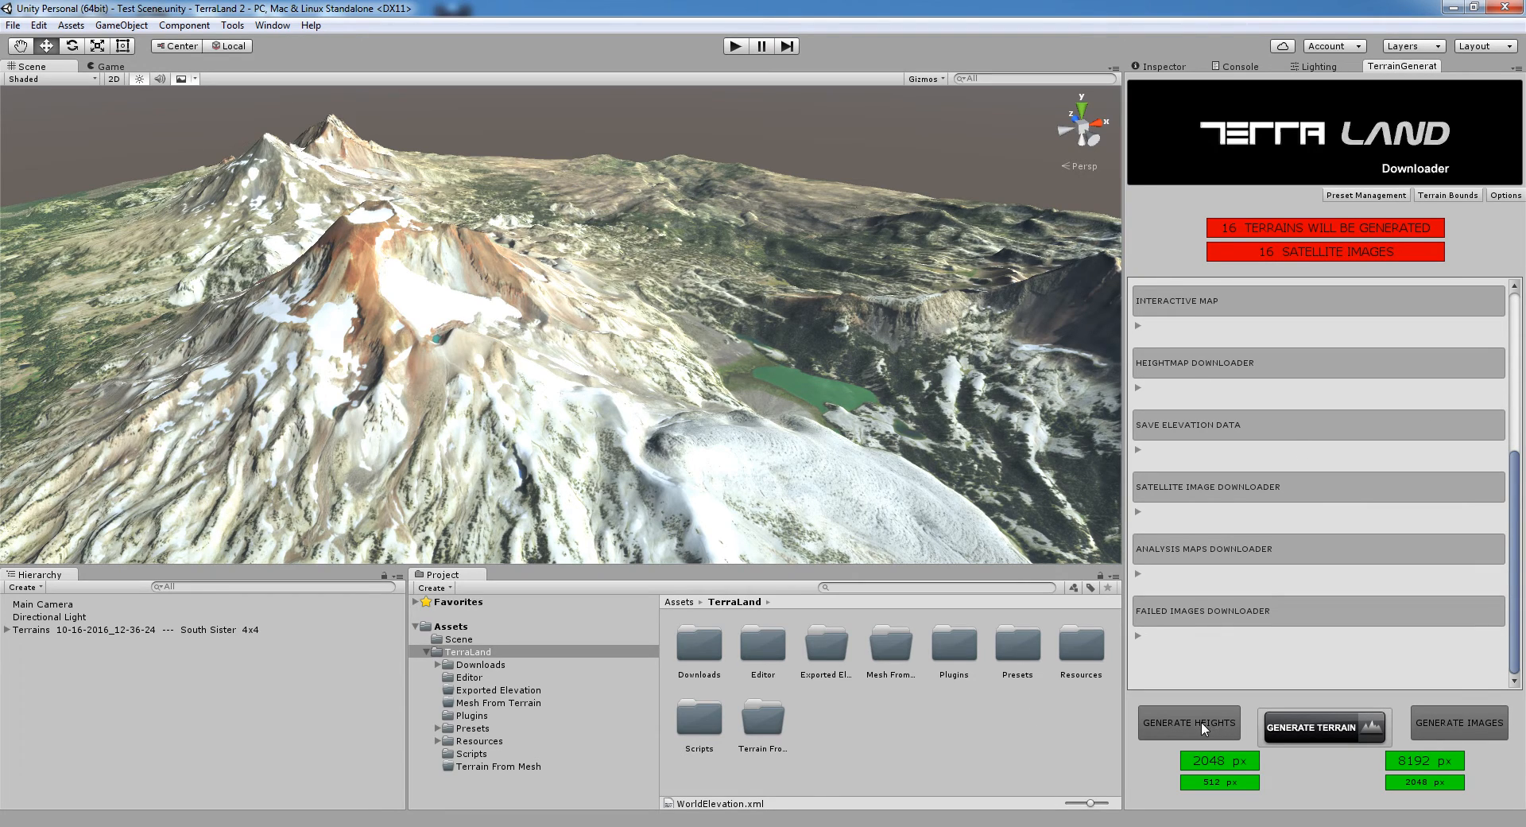
# - Deactivate the Terrains 10-16-2016_12-36-24 object and return to the TerraLand Downloader settings
pyautogui.click(107, 629)
pyautogui.click(1169, 68)
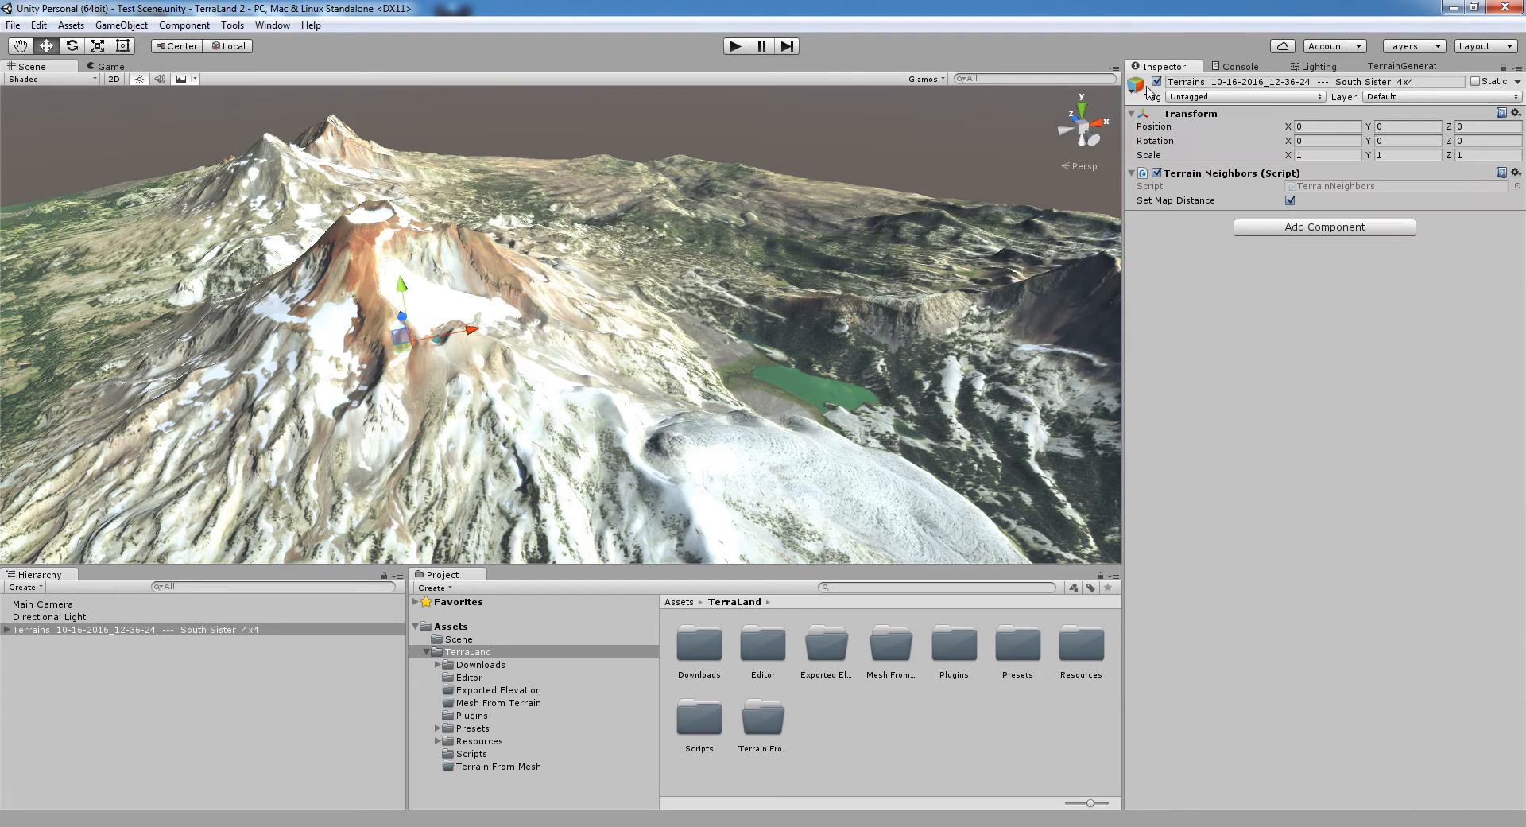
pyautogui.click(1156, 82)
pyautogui.click(1399, 67)
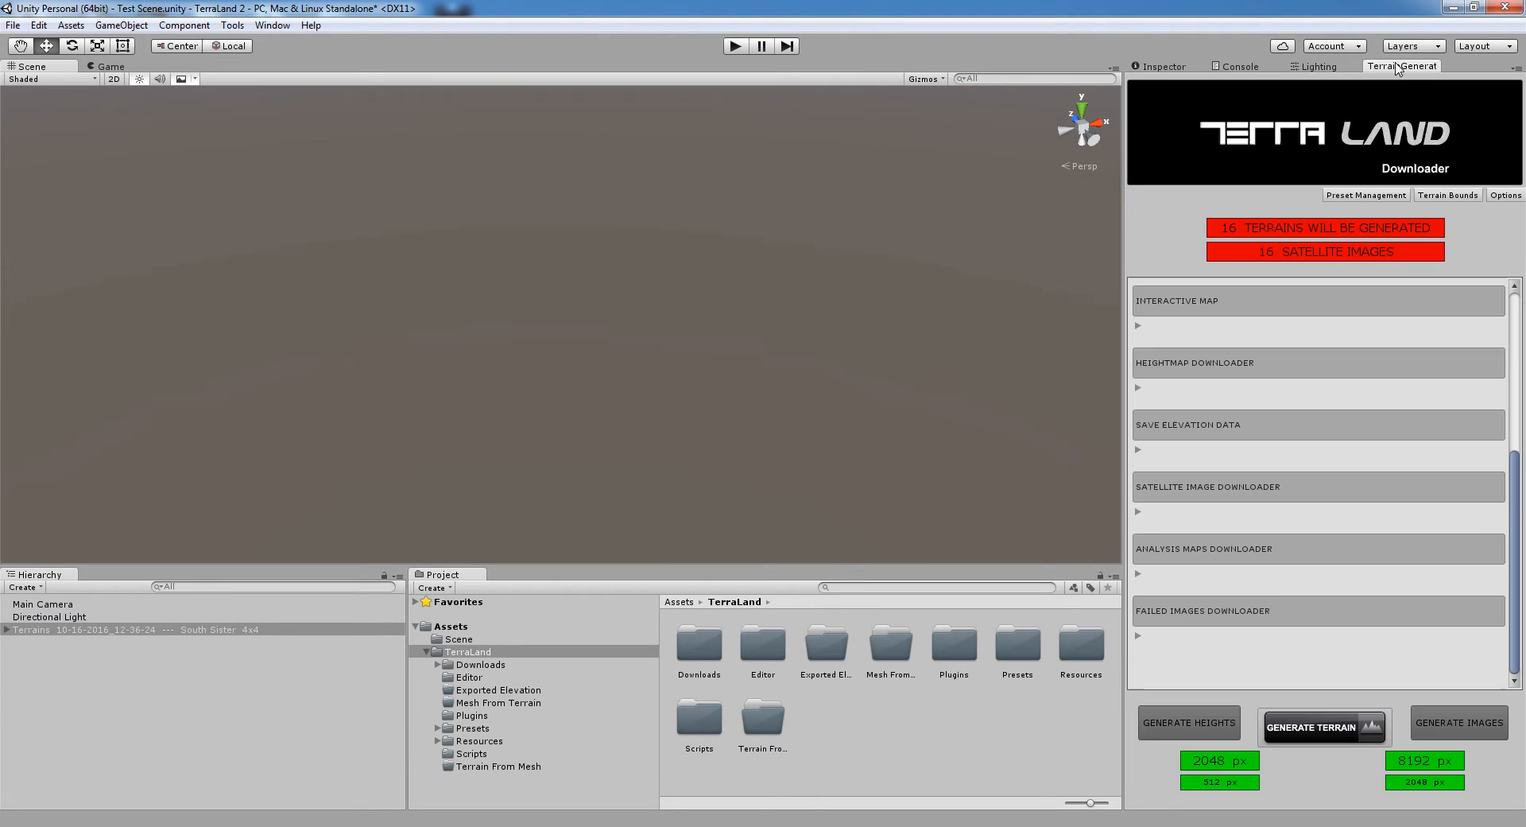
# - Generate only the heights for a new South Sister 4x4 terrain and inspect its peaks in the scene view
pyautogui.click(1184, 728)
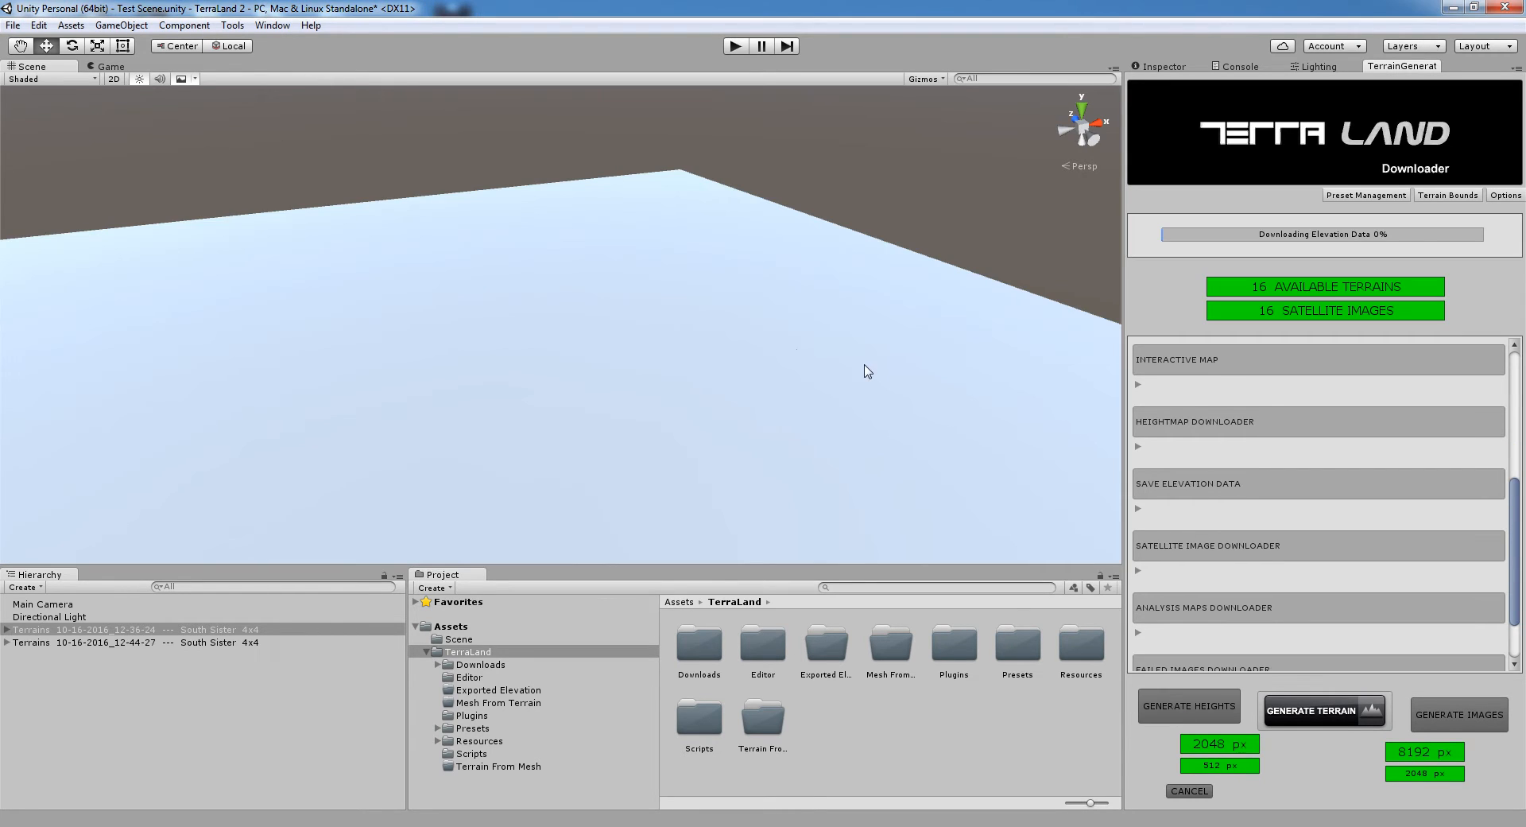
pyautogui.moveTo(829, 350)
pyautogui.mouseDown(button='right')
pyautogui.moveTo(811, 348)
pyautogui.moveTo(839, 351)
pyautogui.mouseUp(button='right')
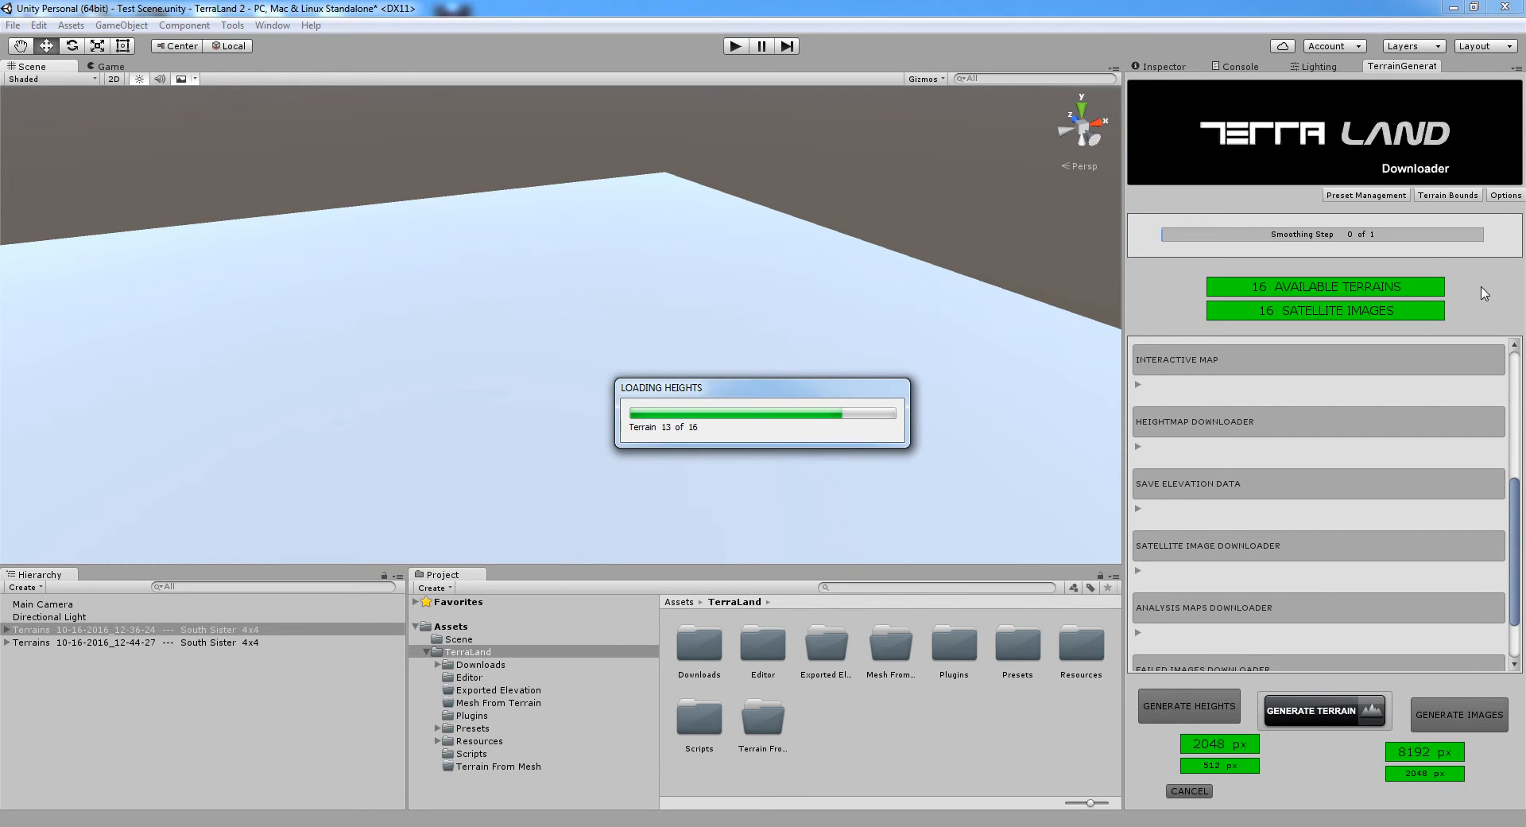
pyautogui.scroll(3, 688, 324)
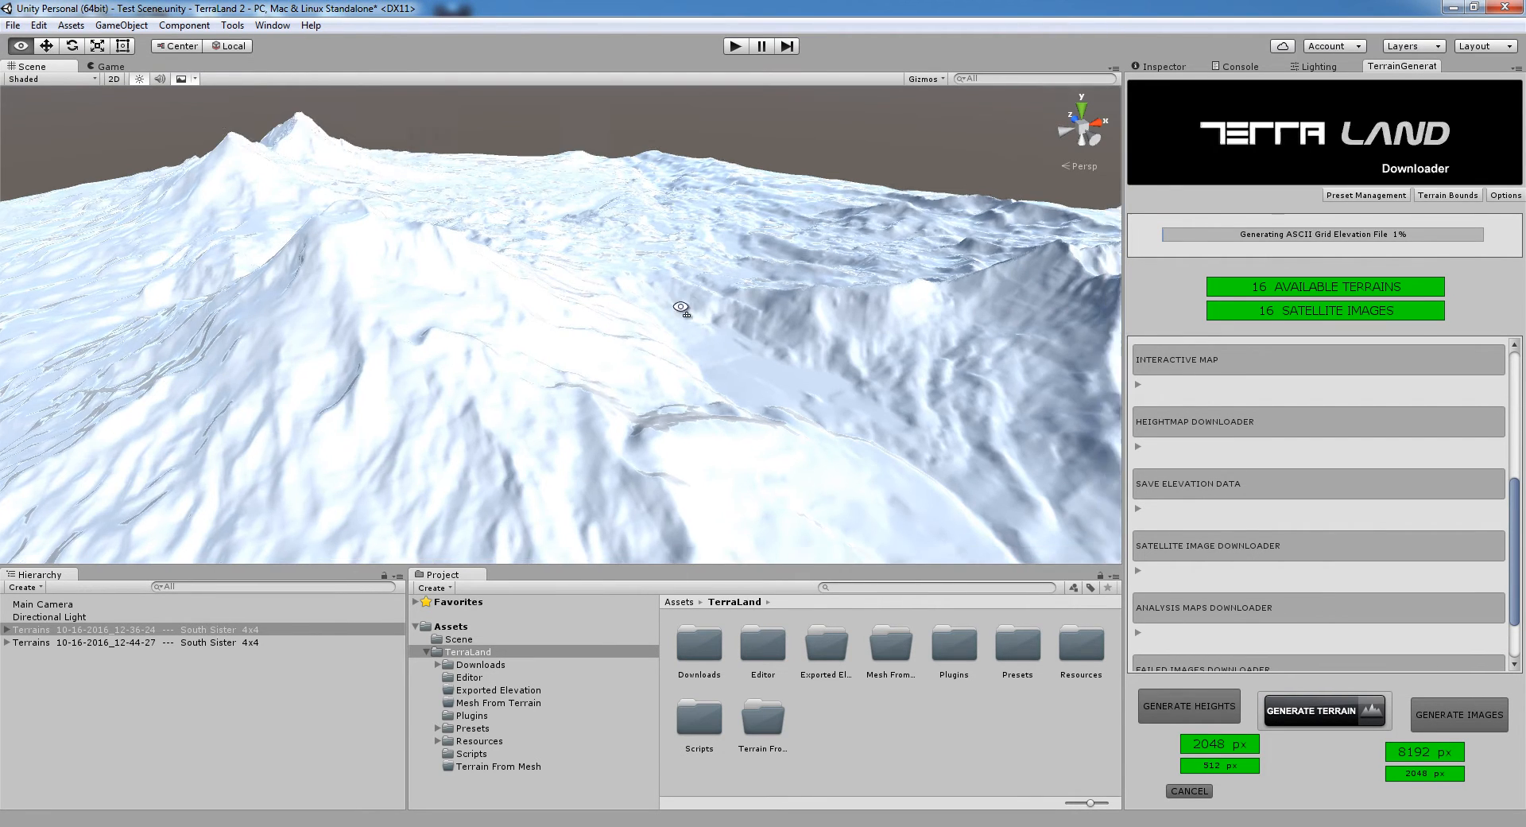
pyautogui.scroll(-5, 689, 324)
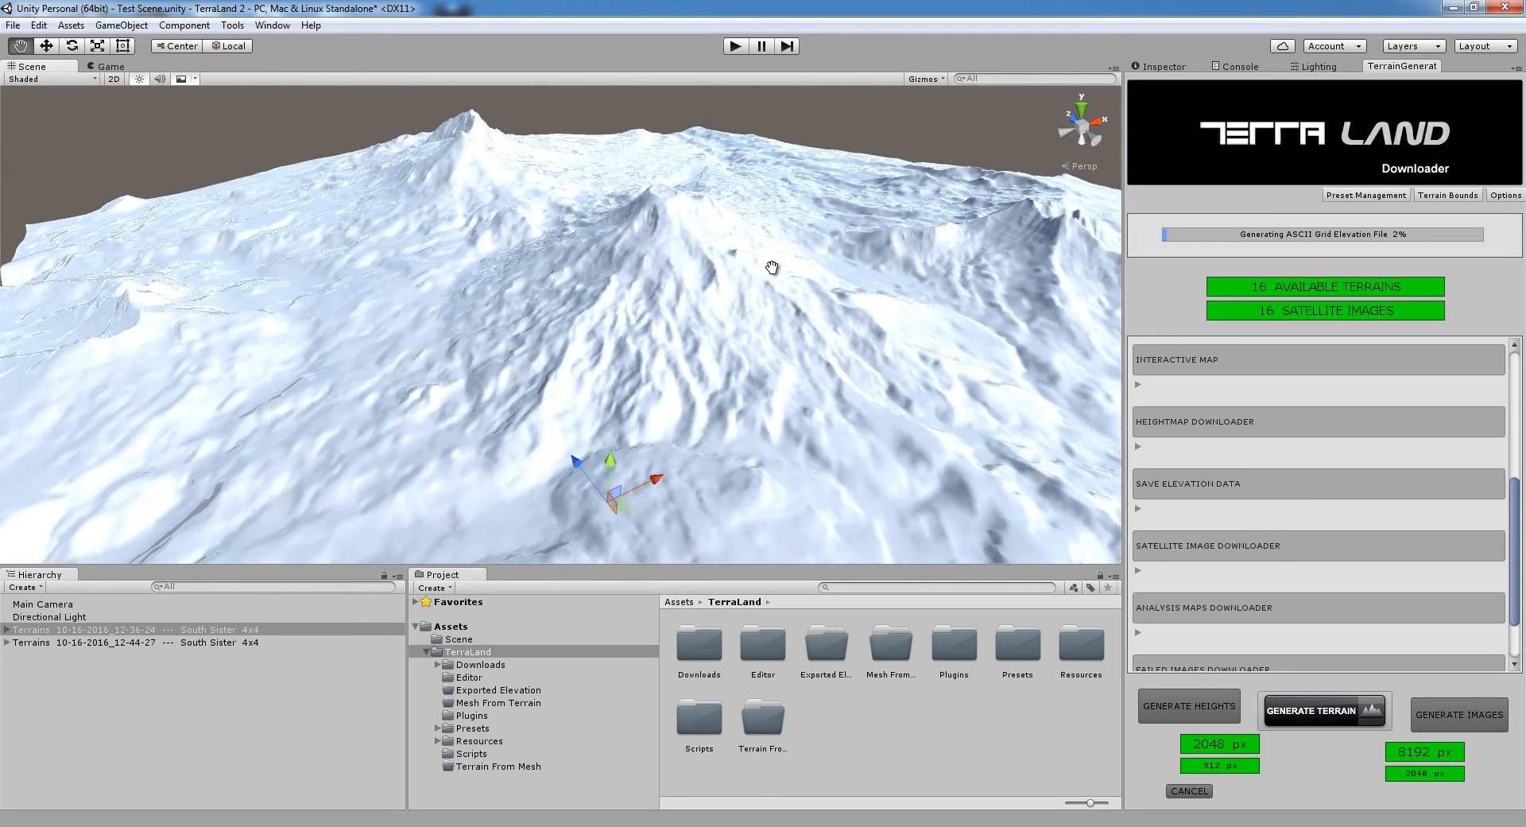
pyautogui.click(350, 758)
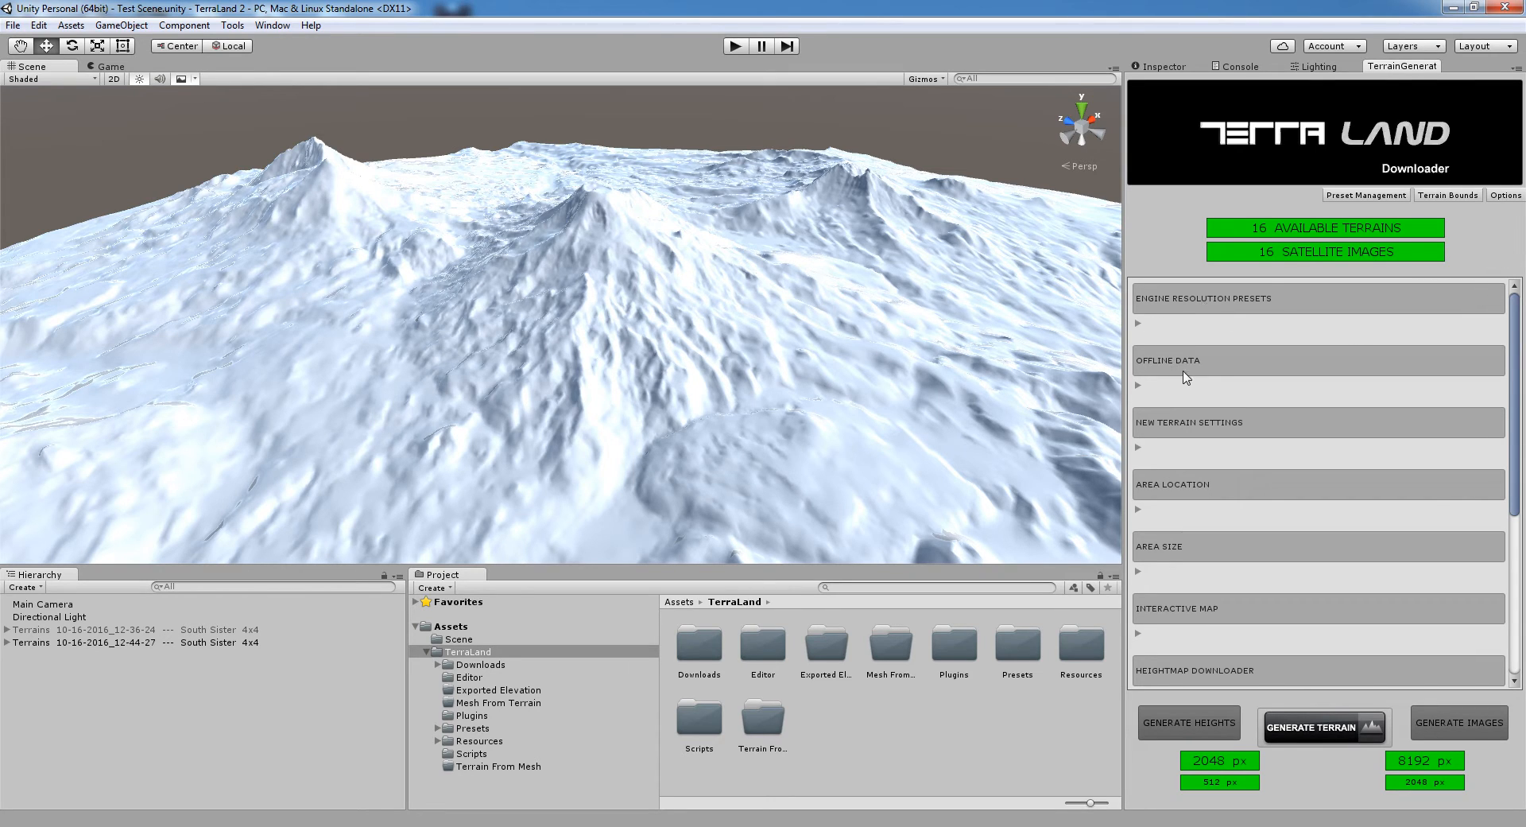
# - Set Terrain Chunks in the Offline Data settings to None in place of the 12-44-27 terrains
pyautogui.click(1145, 387)
pyautogui.click(1318, 400)
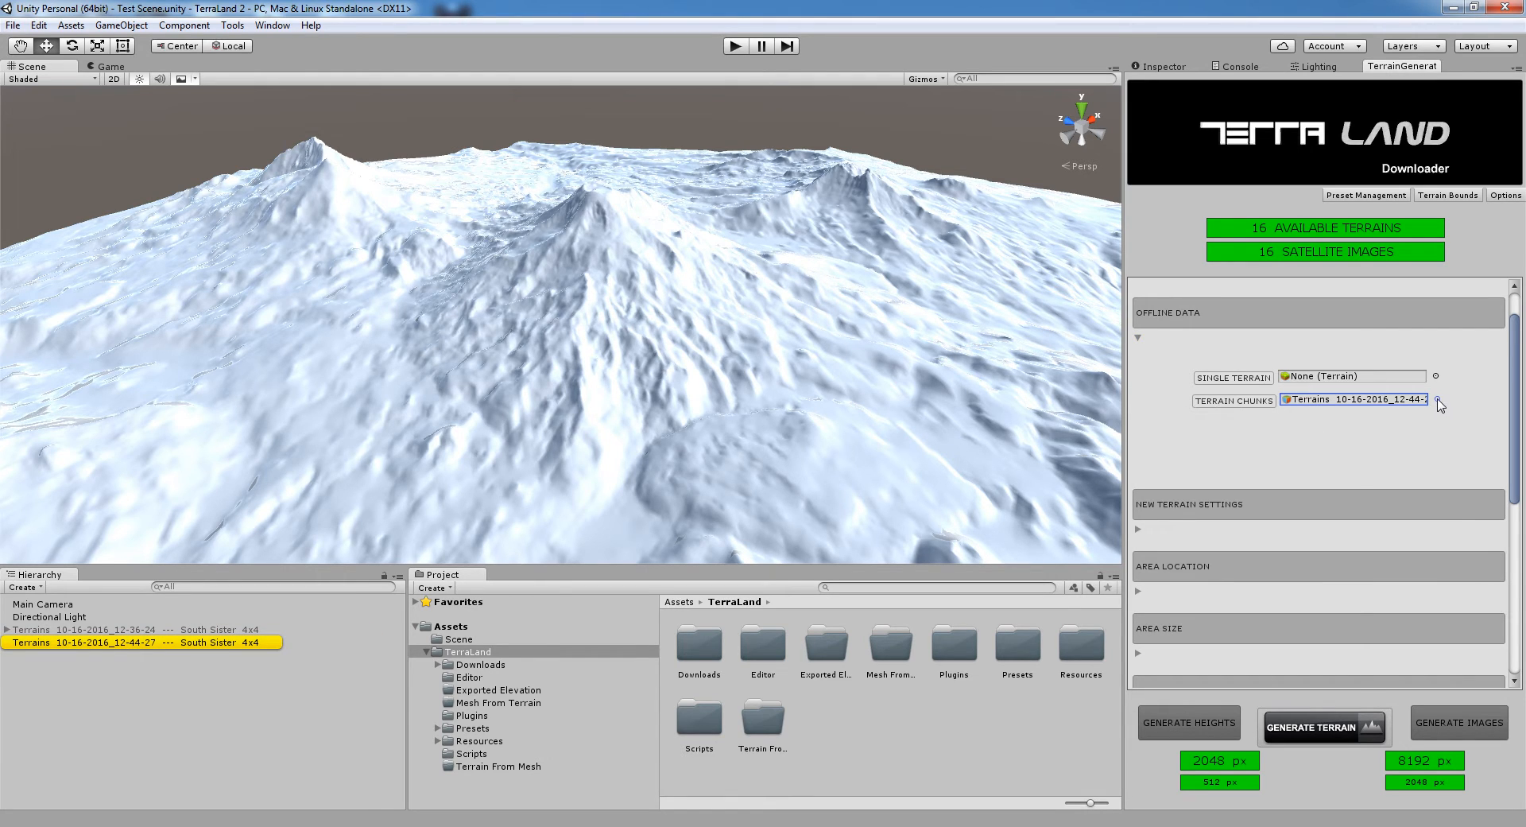
pyautogui.click(1437, 399)
pyautogui.doubleClick(793, 199)
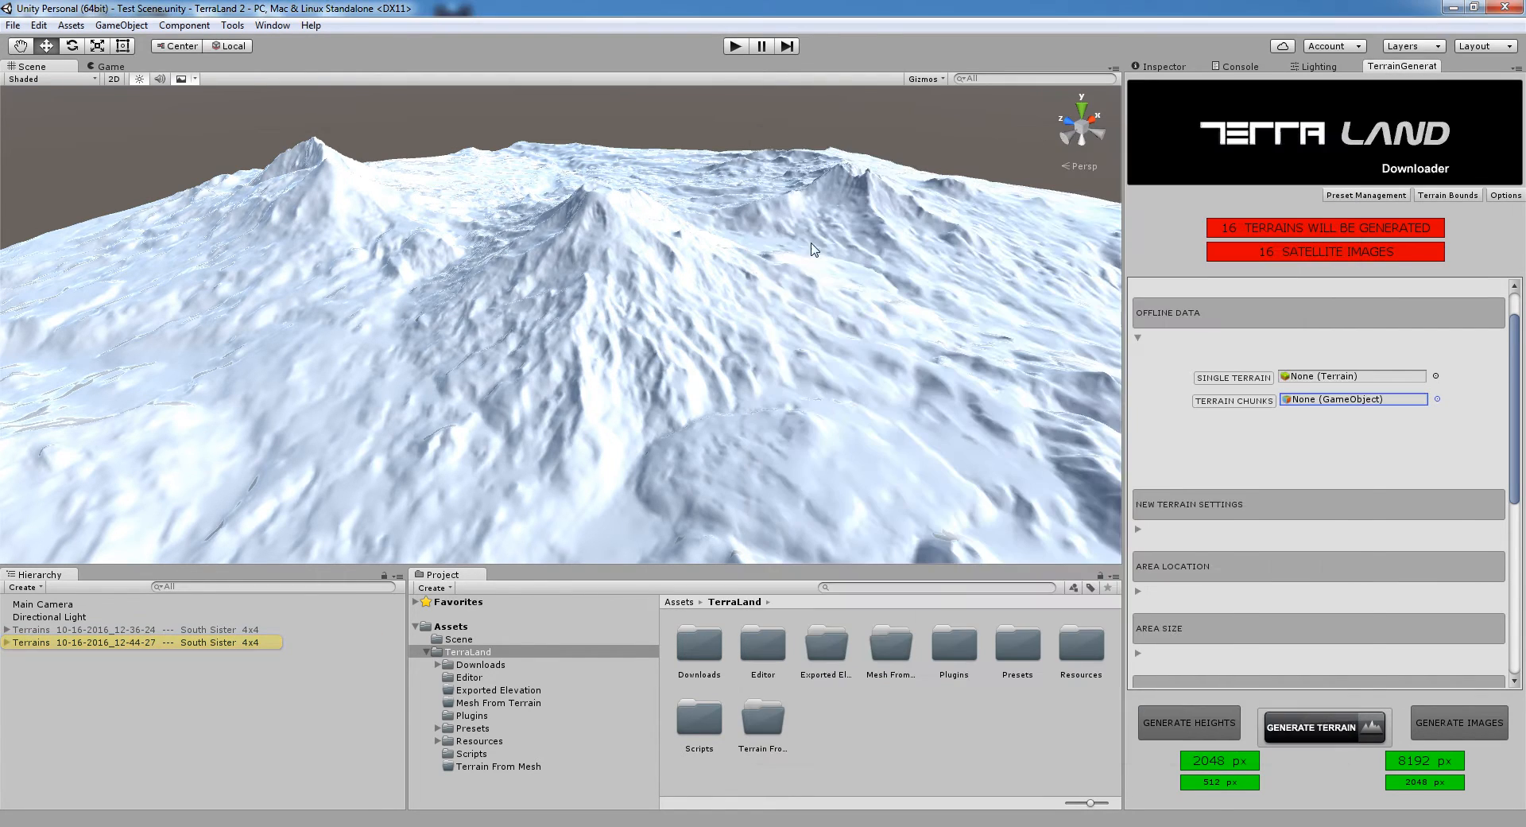
# - Deactivate the Terrains 10-16-2016_12-44-27 object and go back to the TerraLand Downloader settings
pyautogui.click(194, 644)
pyautogui.click(1163, 67)
pyautogui.click(1158, 89)
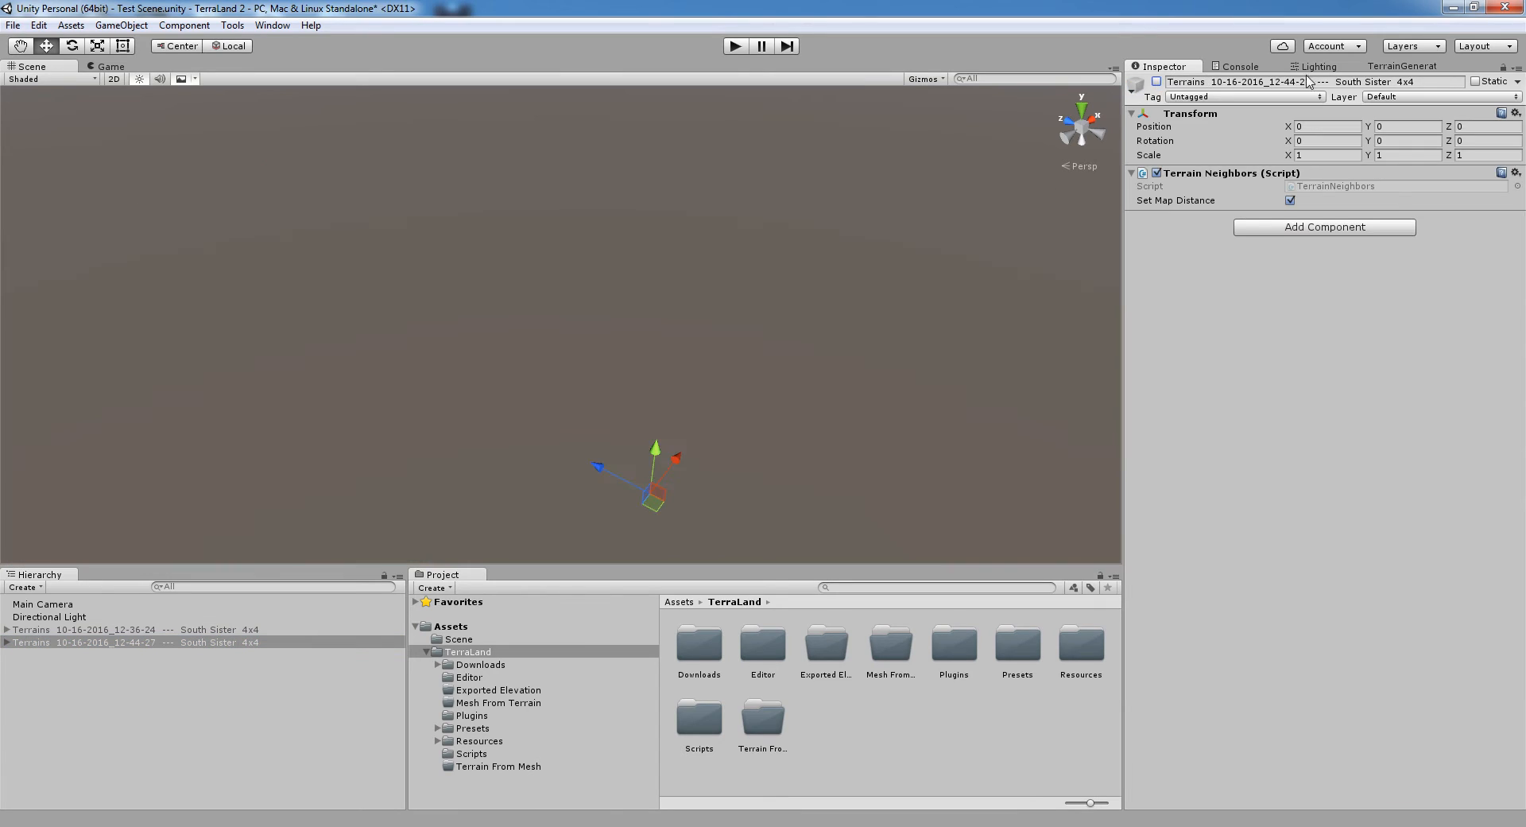
pyautogui.click(1387, 67)
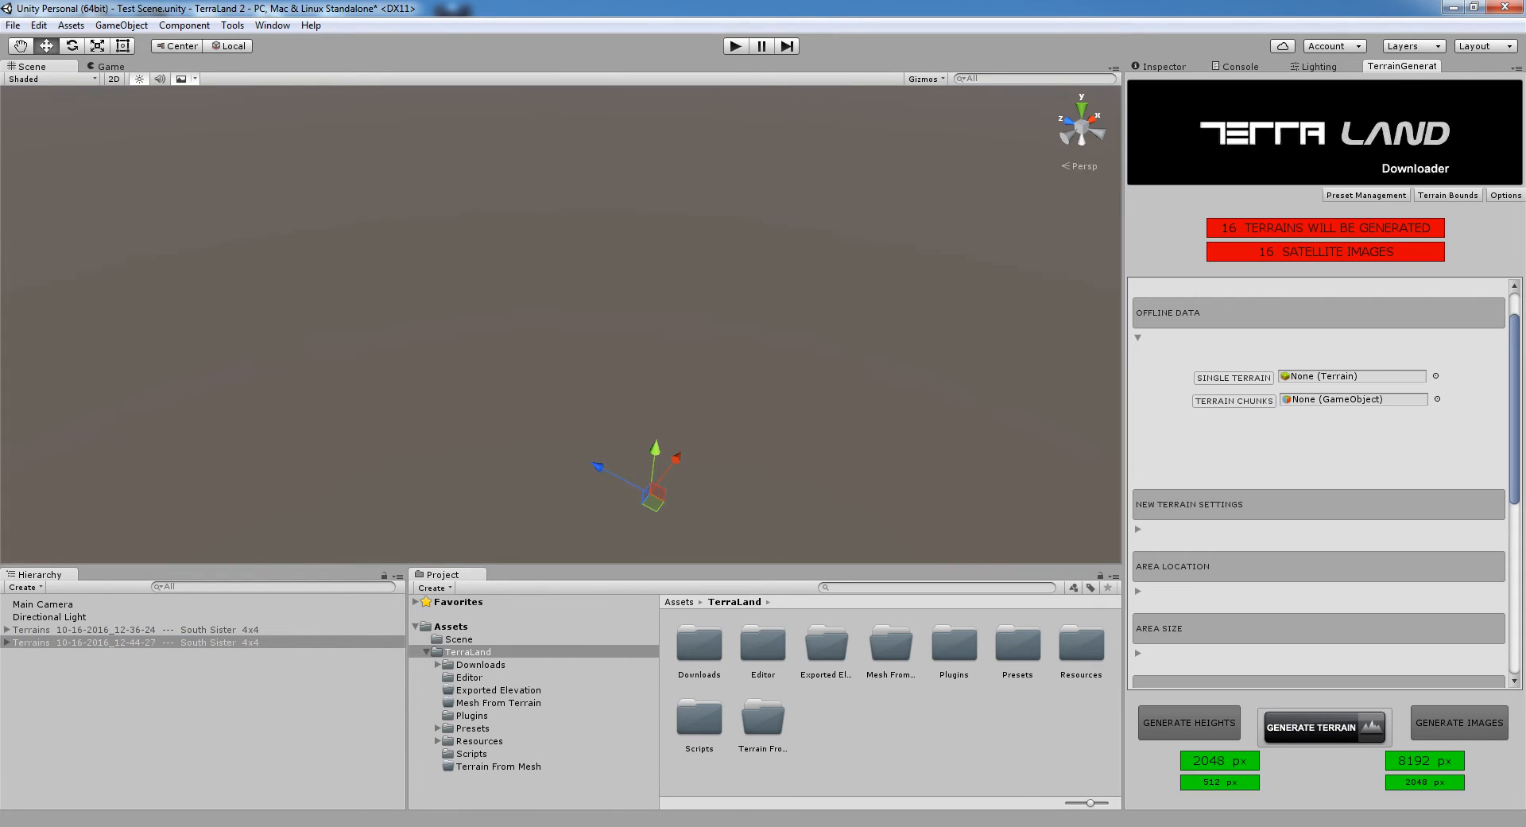
# - Collapse the Offline Data settings and generate the heights of a third South Sister 4x4 terrain
pyautogui.click(1138, 338)
pyautogui.scroll(2, 1503, 329)
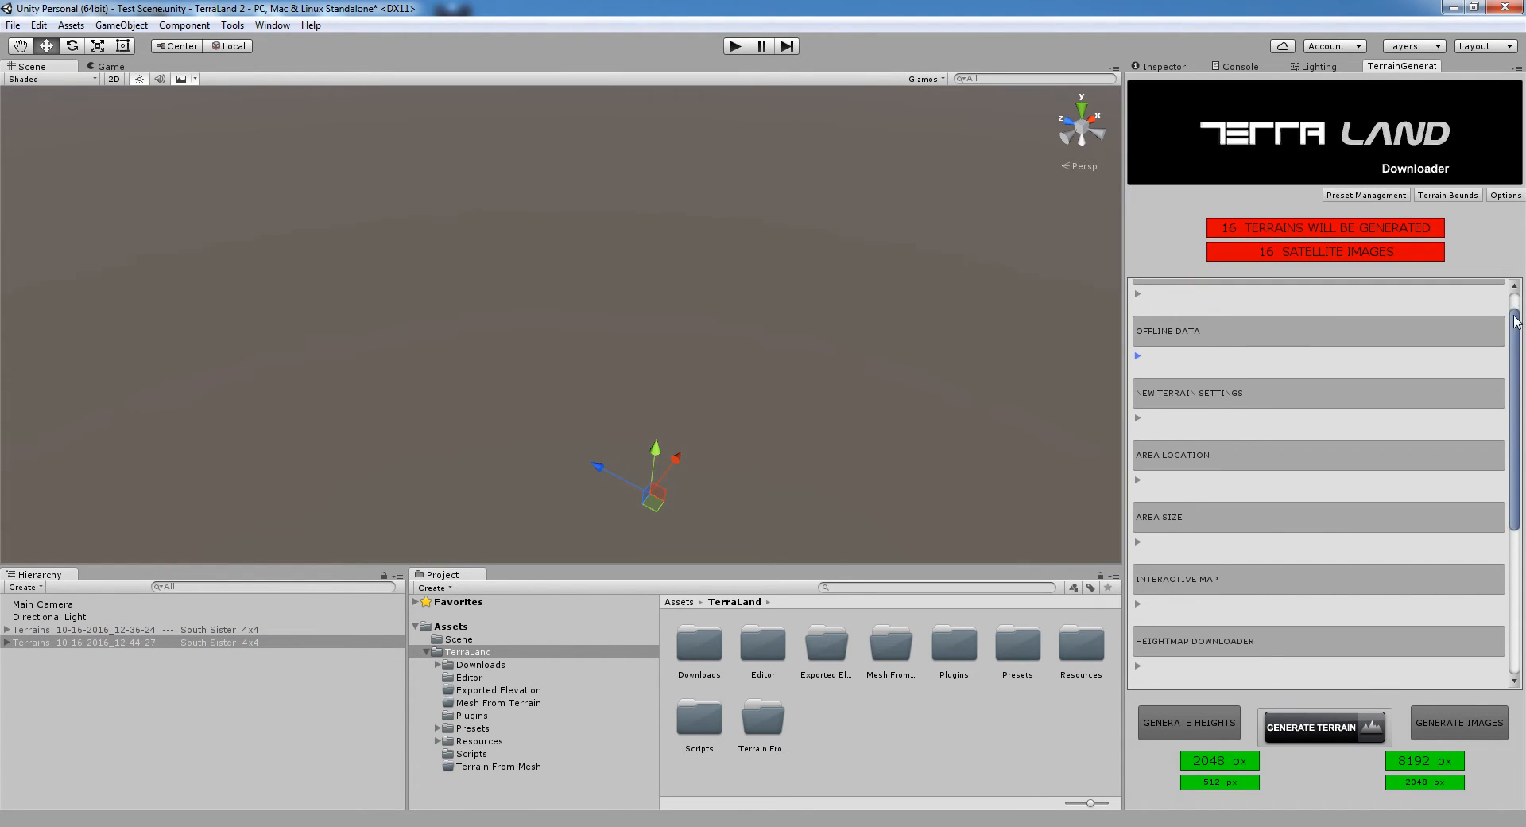
pyautogui.click(1193, 725)
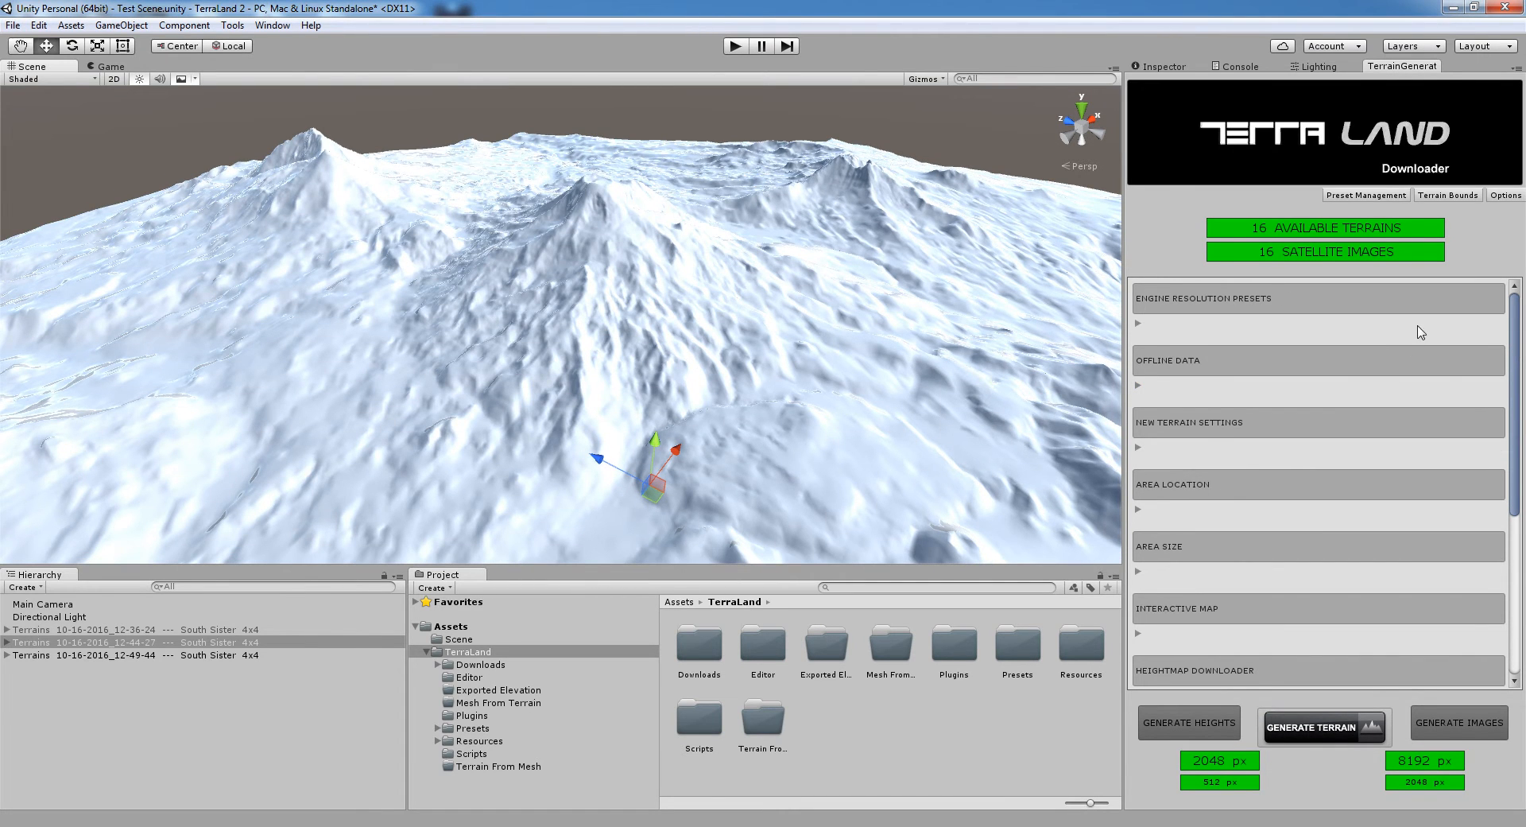
# - Append "- ESRI" to the name of the Terrains 10-16-2016_12-36-24 object
pyautogui.click(1165, 68)
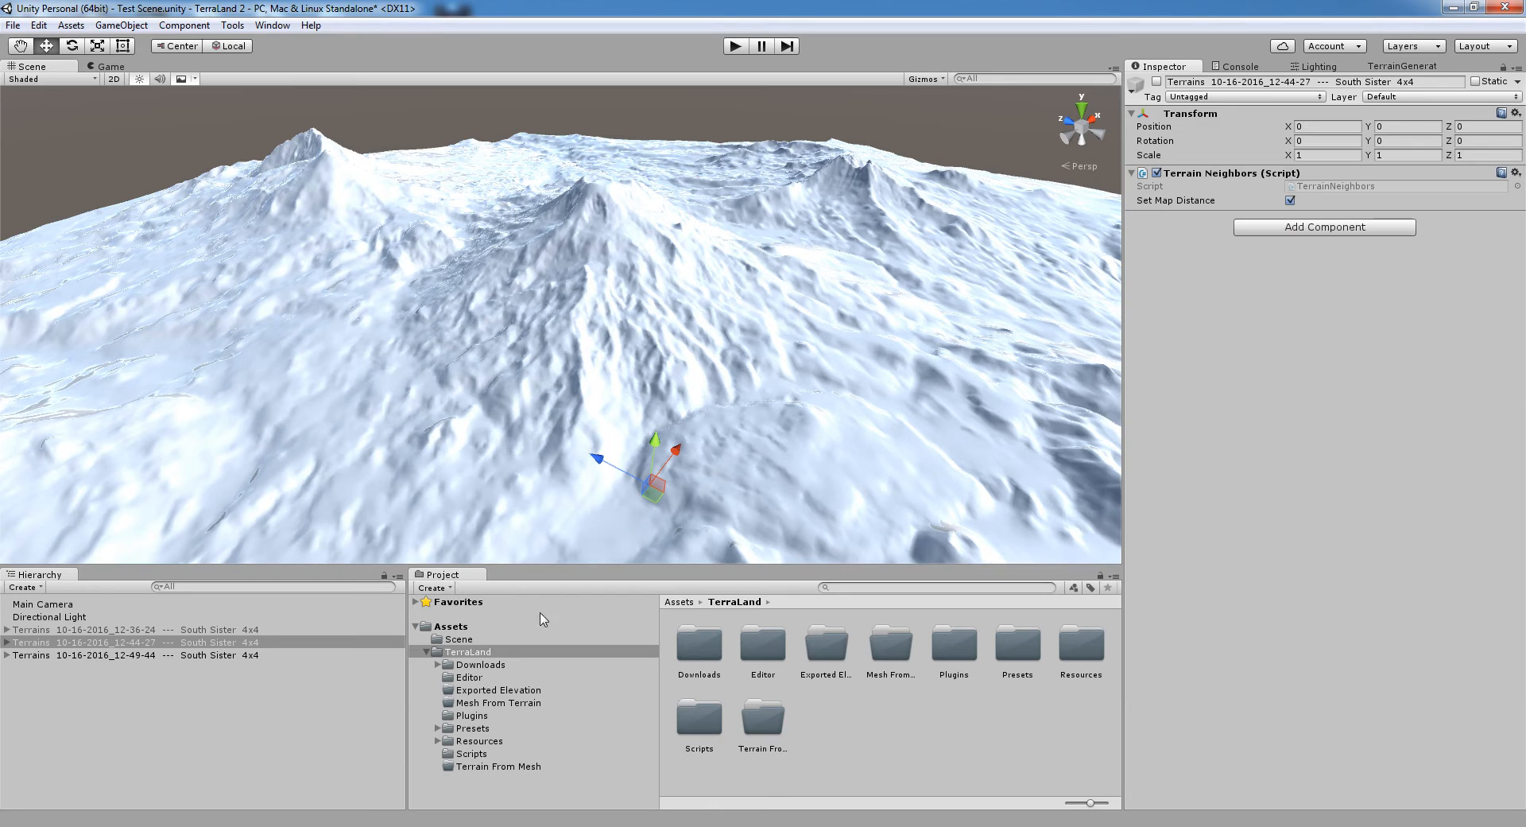
pyautogui.click(279, 642)
pyautogui.press('Up')
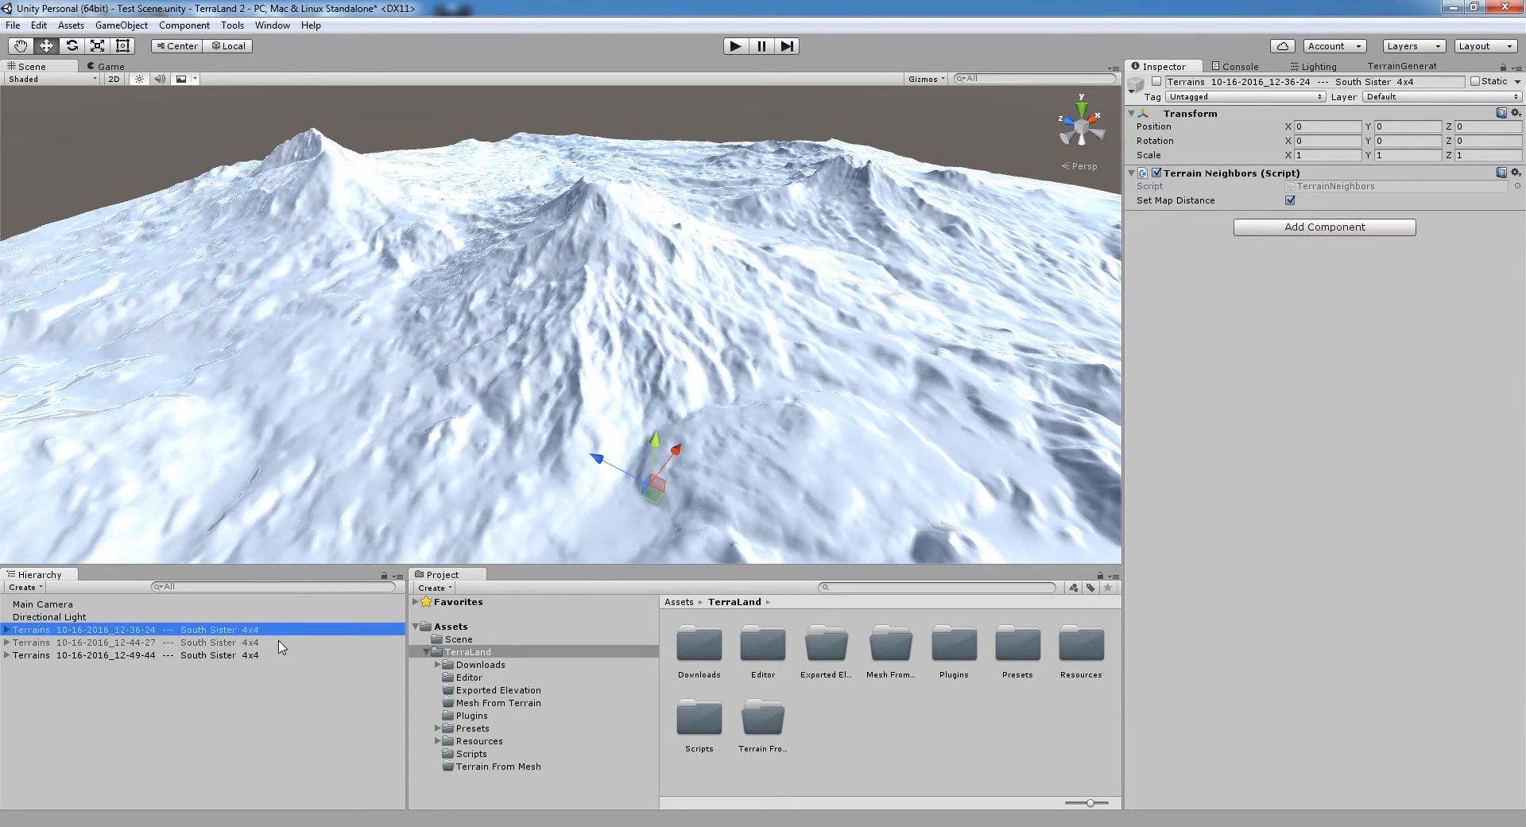
pyautogui.click(286, 632)
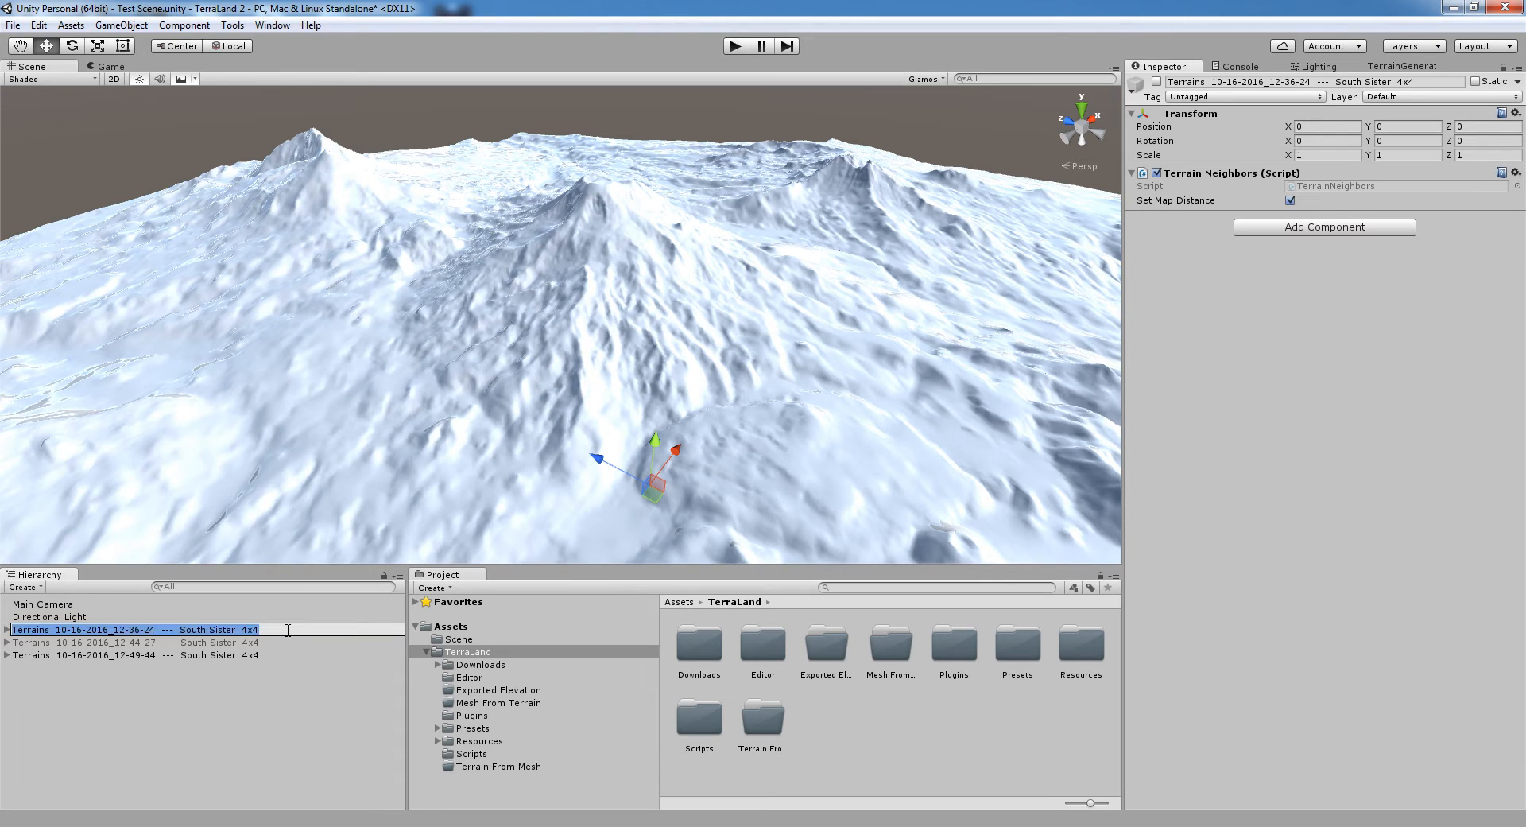
pyautogui.click(315, 628)
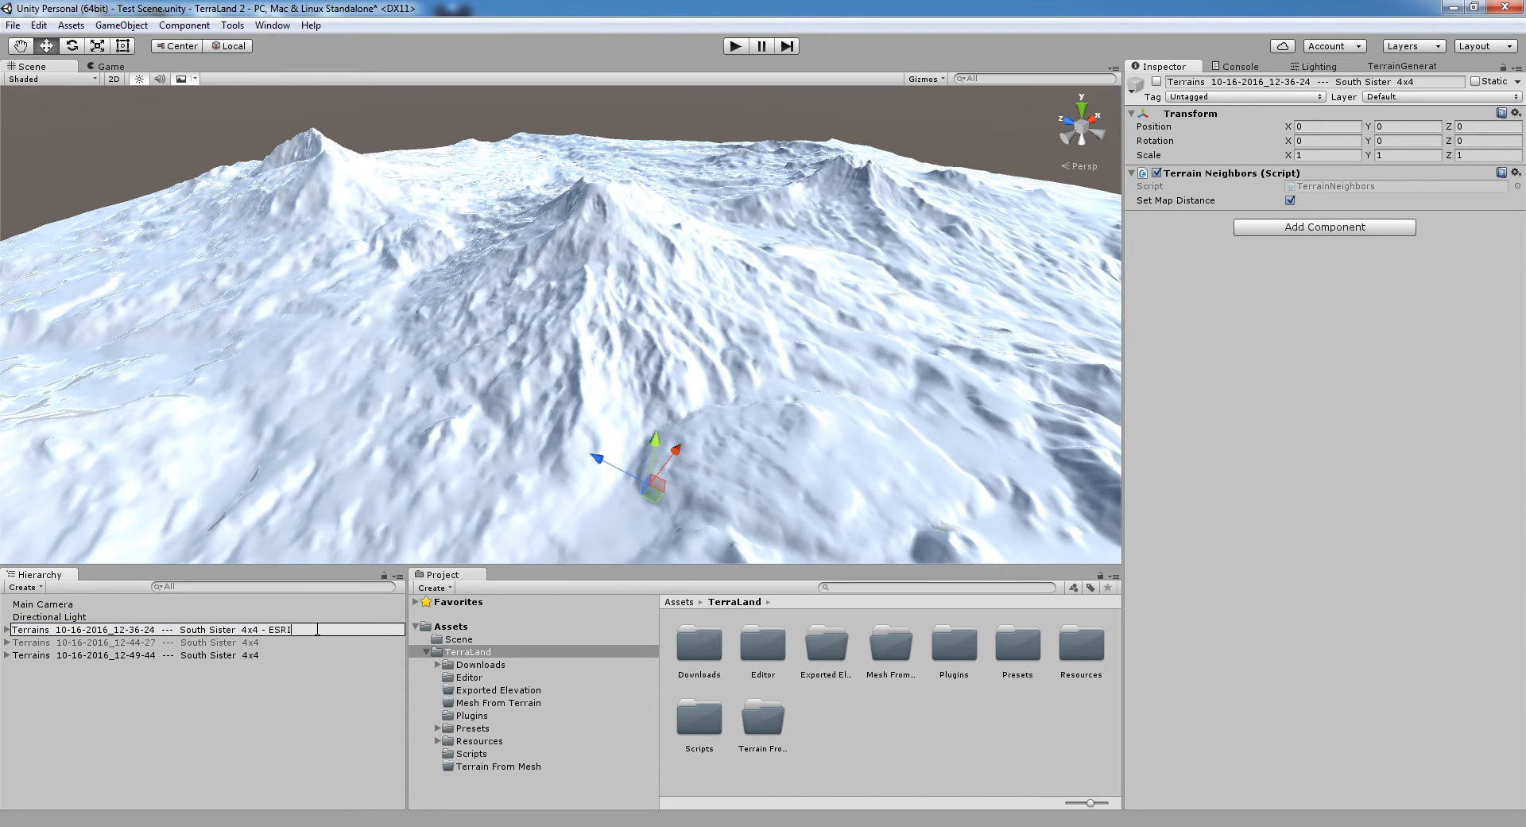
pyautogui.write('- ESRI')
pyautogui.press('Return')
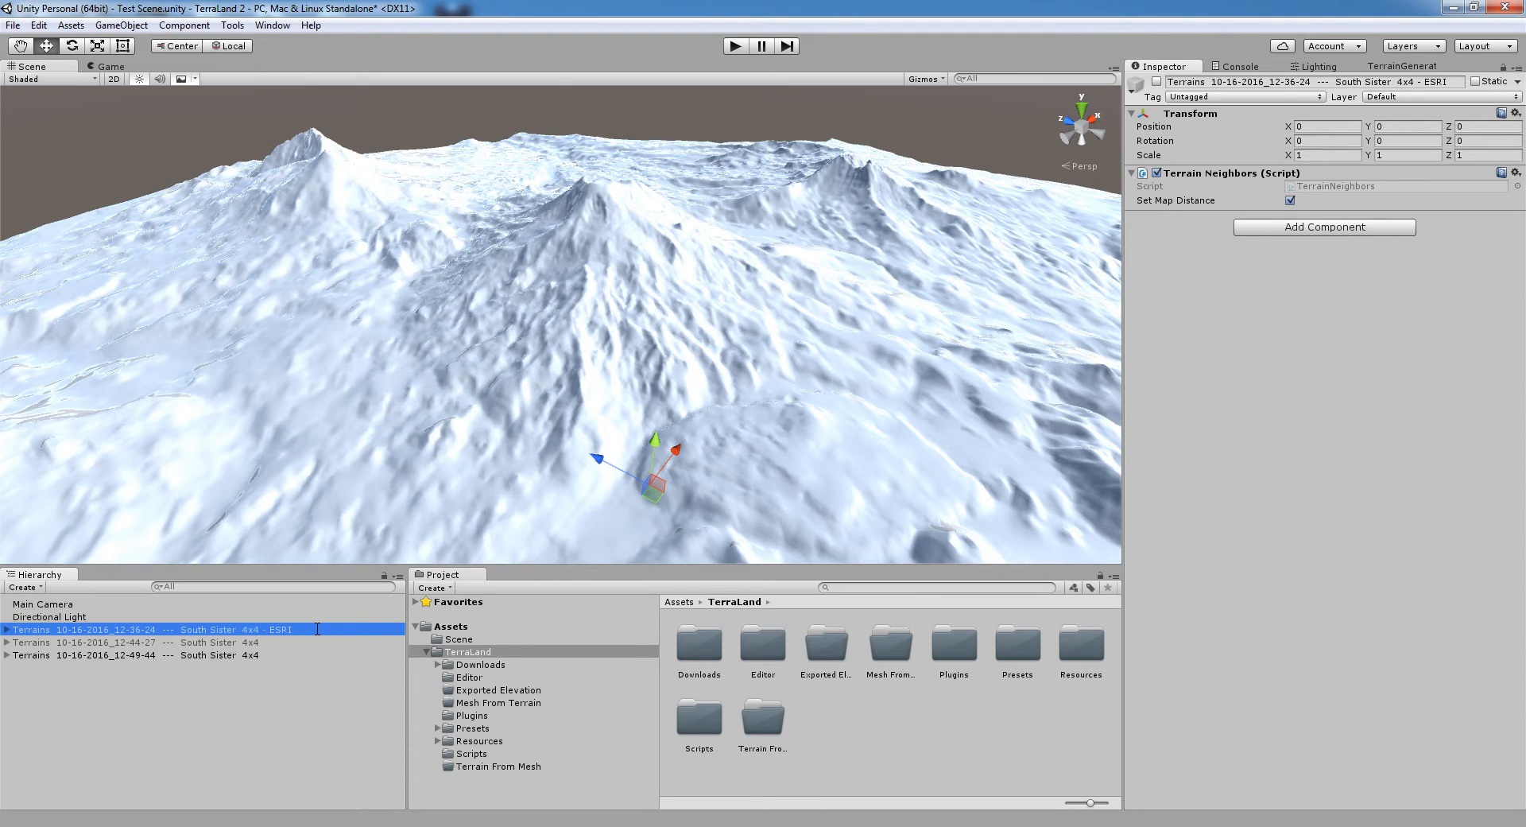
# - Append "- Google" to the name of the Terrains 10-16-2016_12-44-27 object
pyautogui.press('Down')
pyautogui.press('F2')
pyautogui.press('End')
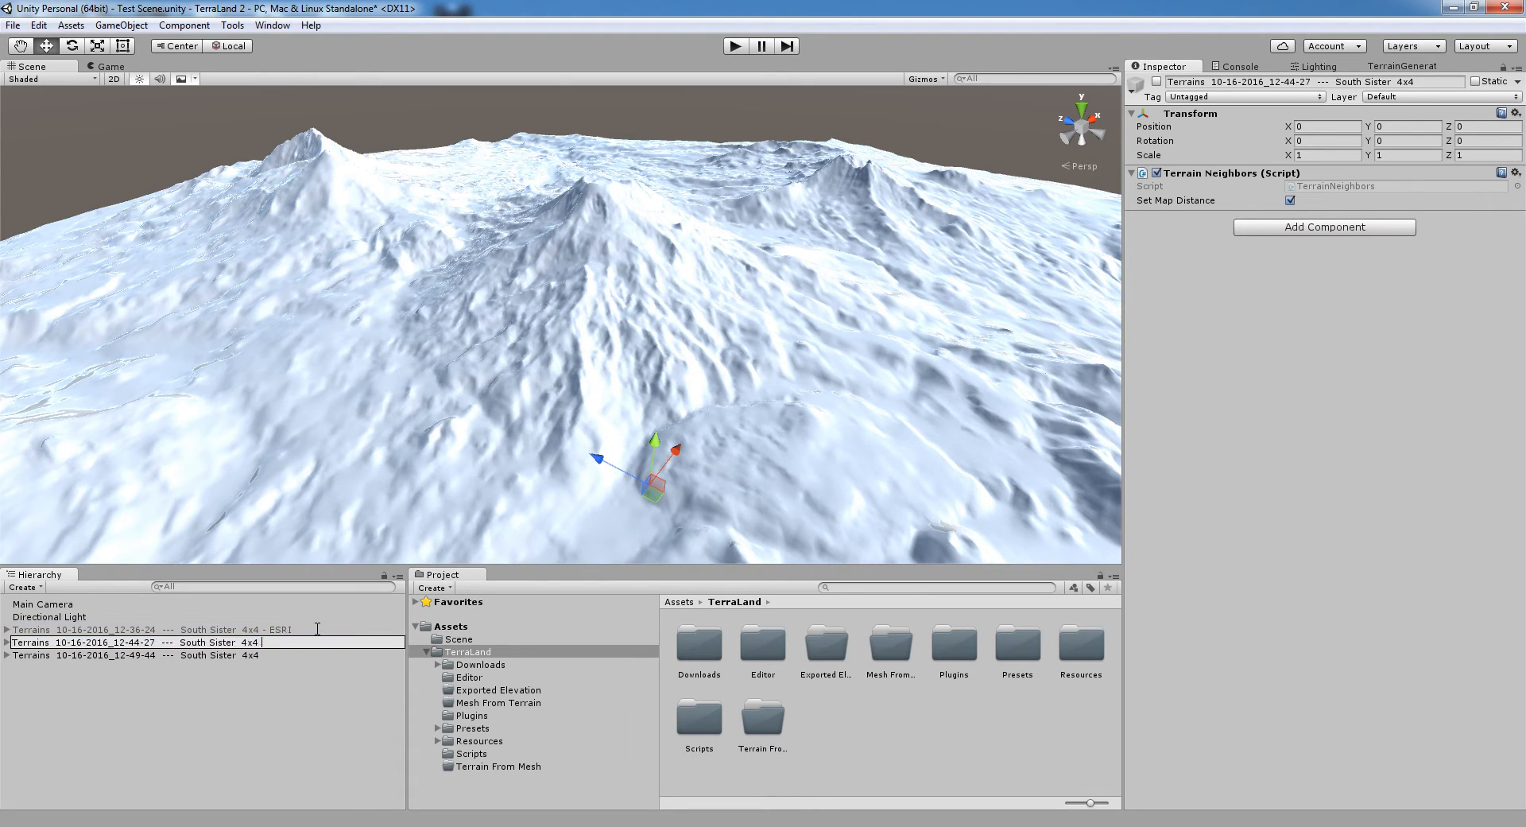
pyautogui.write('- Google')
pyautogui.press('Return')
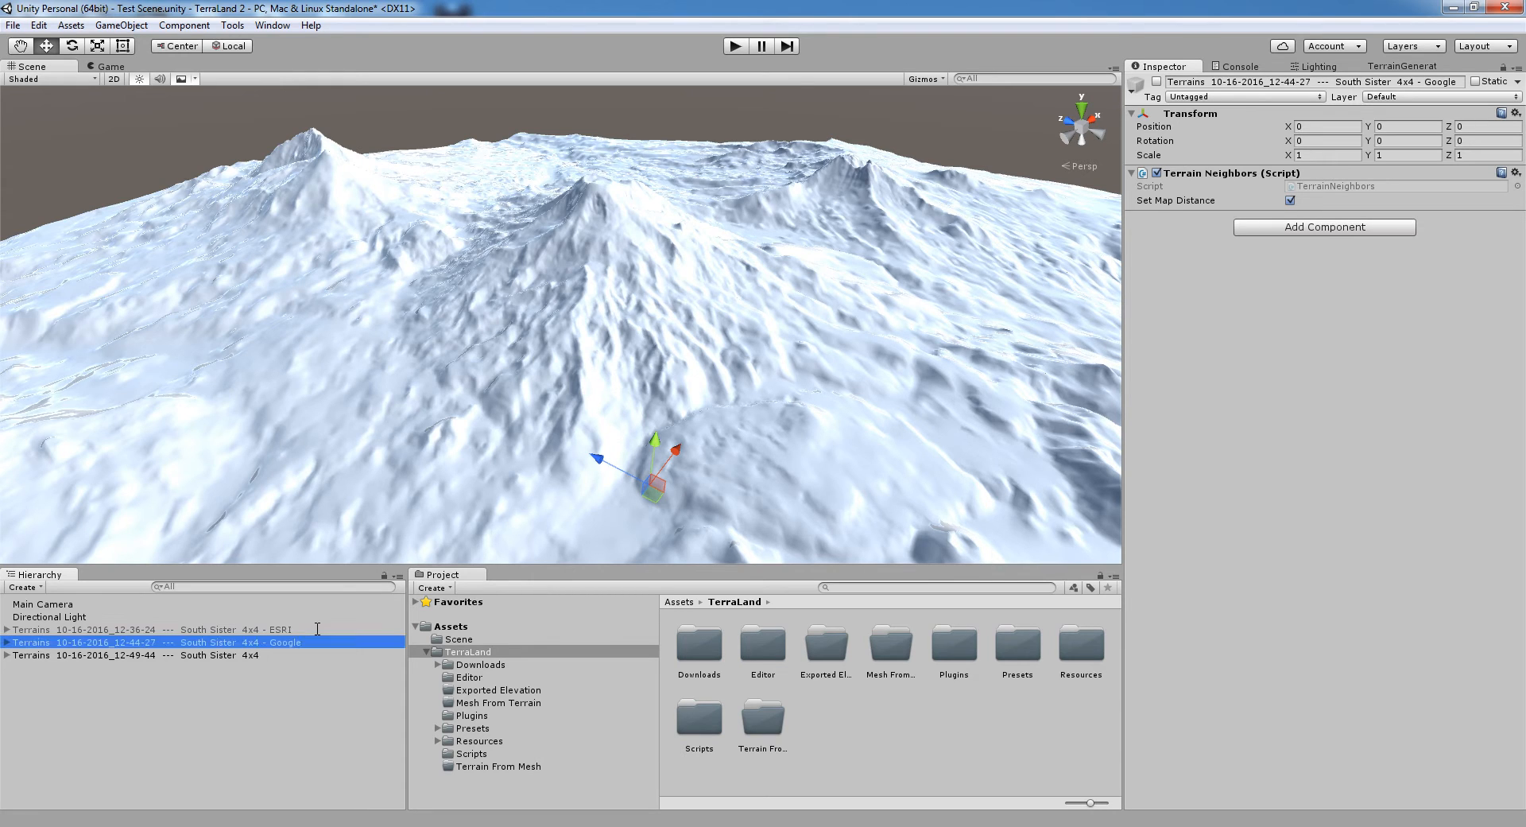
# - Append "- Bing" to the name of the Terrains 10-16-2016_12-49-44 object
pyautogui.press('Down')
pyautogui.press('F2')
pyautogui.press('End')
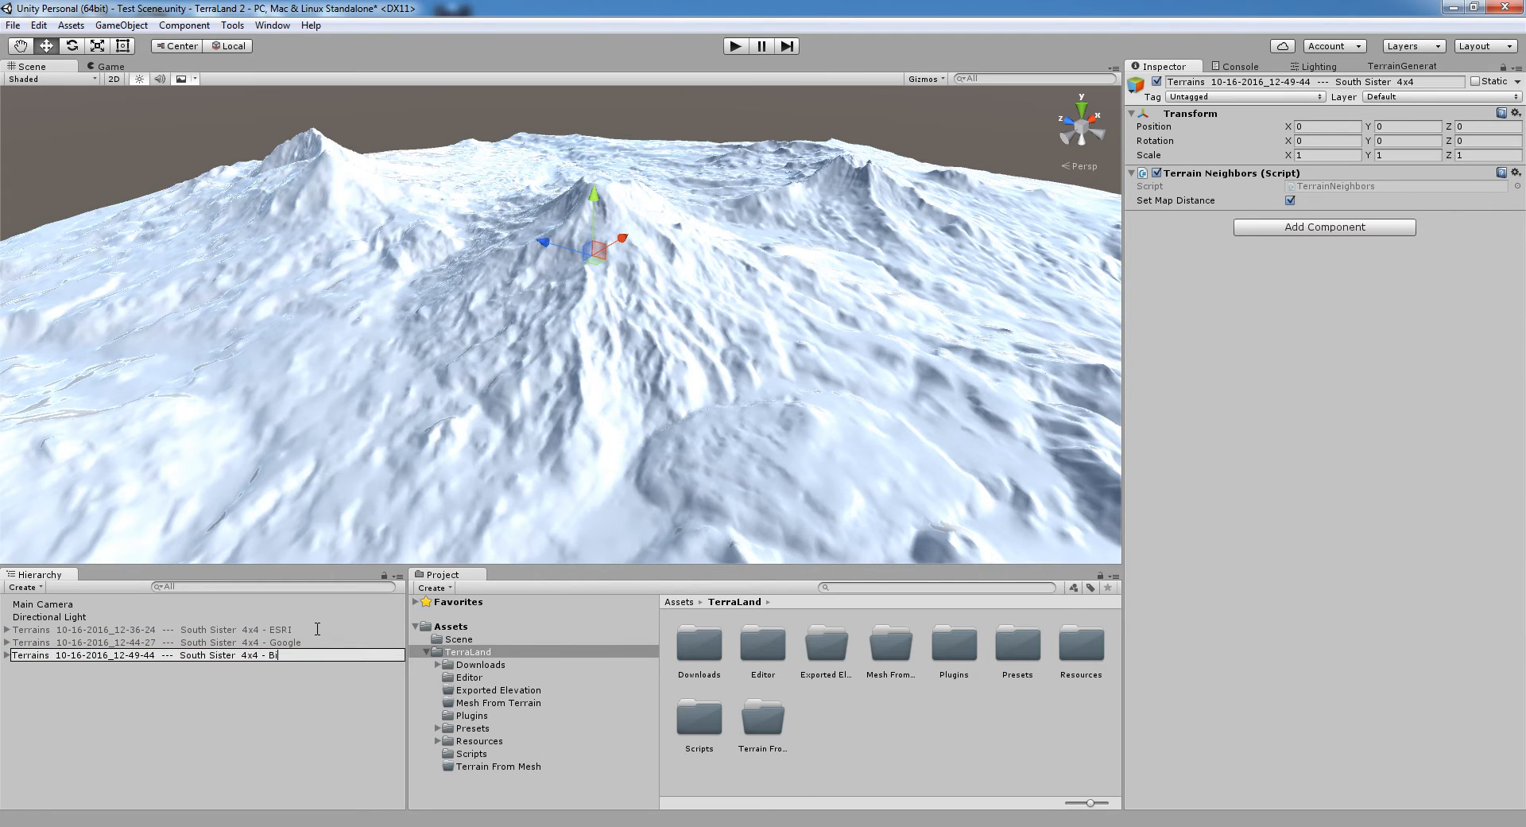
pyautogui.press('Return')
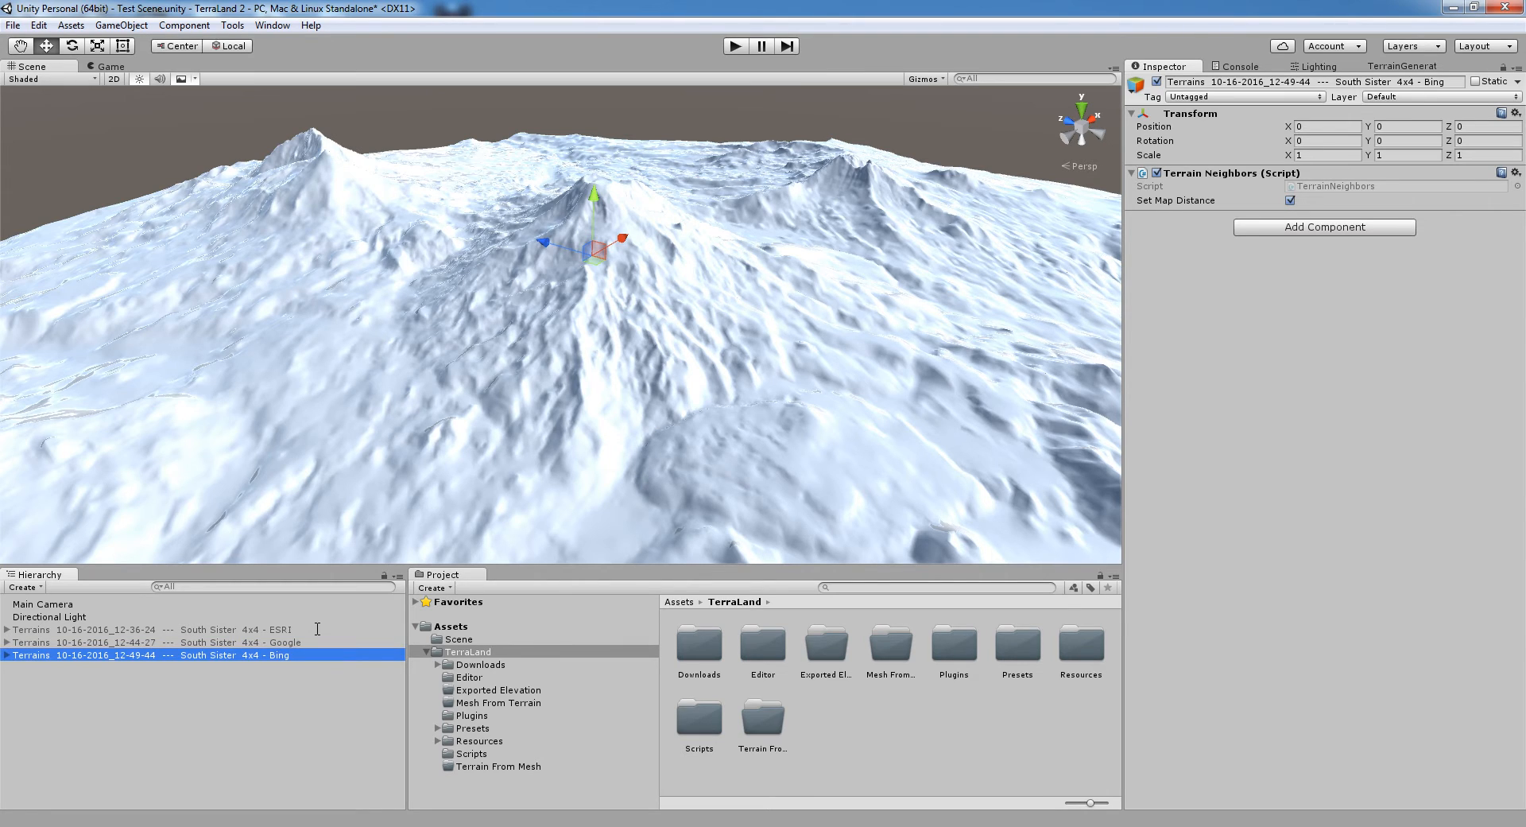
# - Reactivate the ESRI terrains object and view the whole terrain area from farther away
pyautogui.click(290, 629)
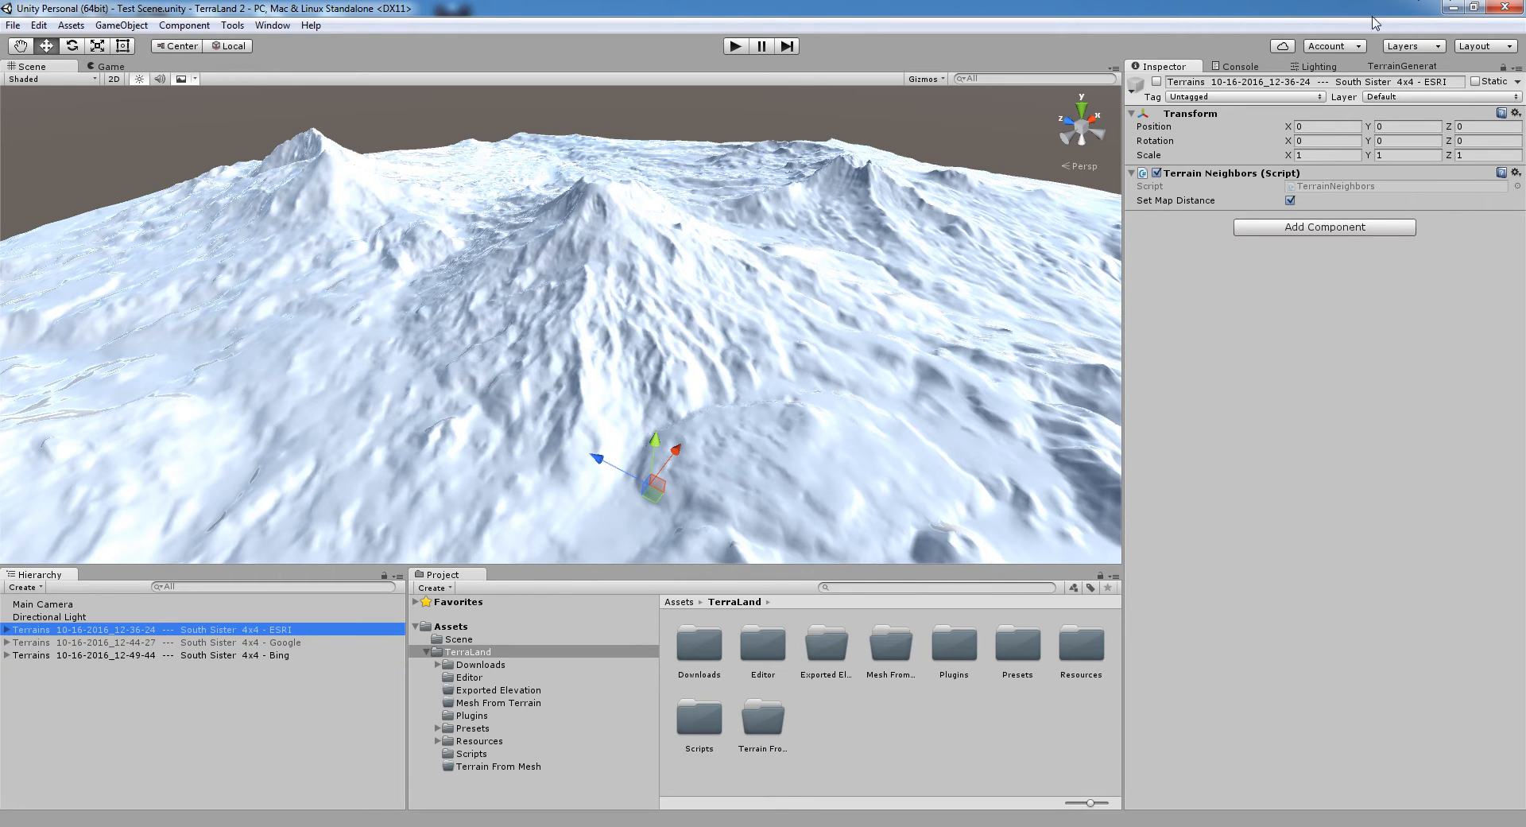
pyautogui.click(1156, 81)
pyautogui.scroll(-10, 903, 324)
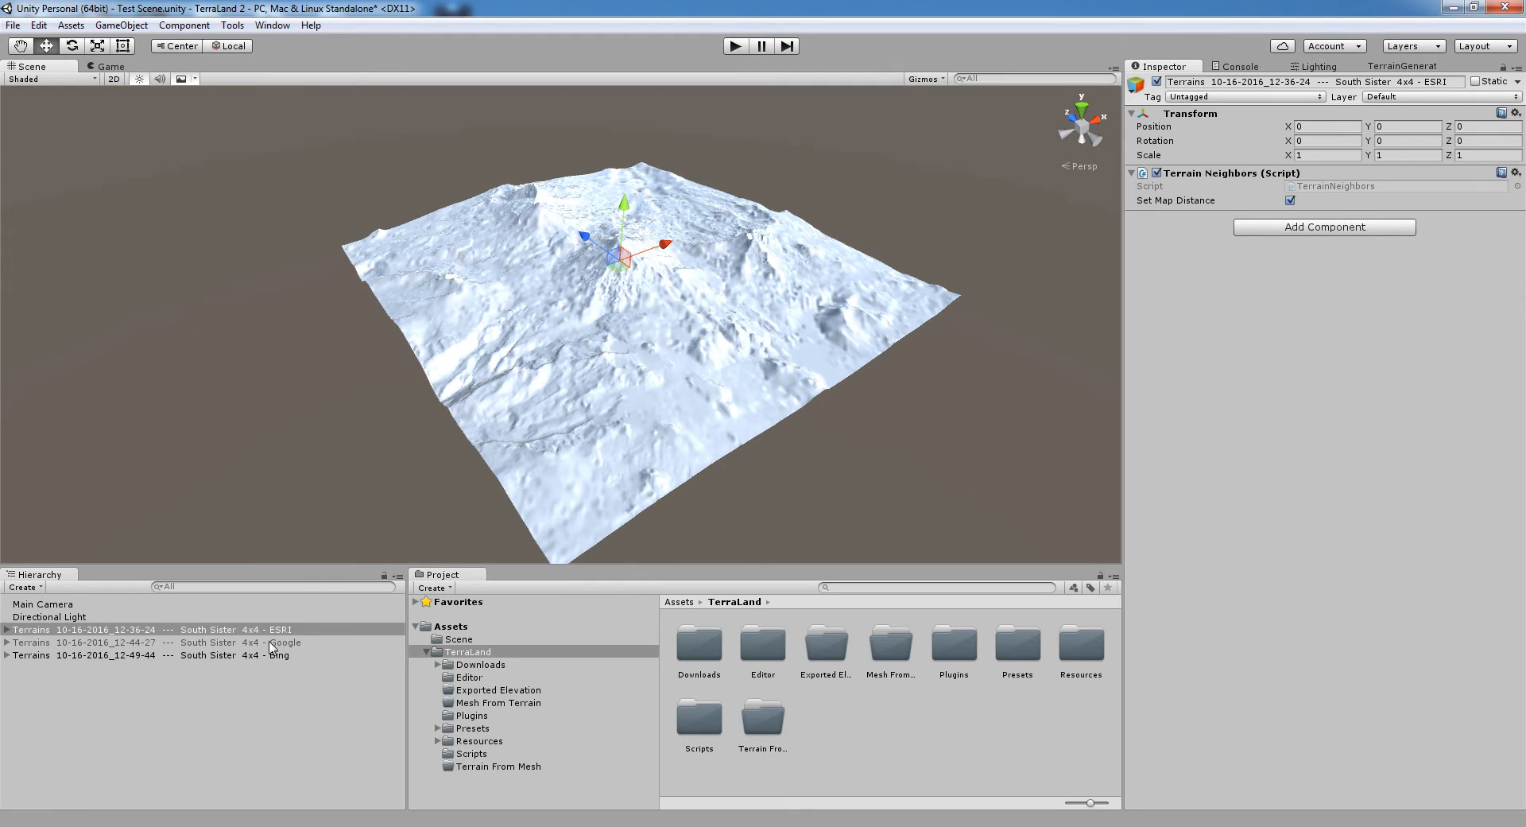
# - Activate the Google terrains object and place it beside the ESRI terrains with an X position of -21000
pyautogui.click(238, 642)
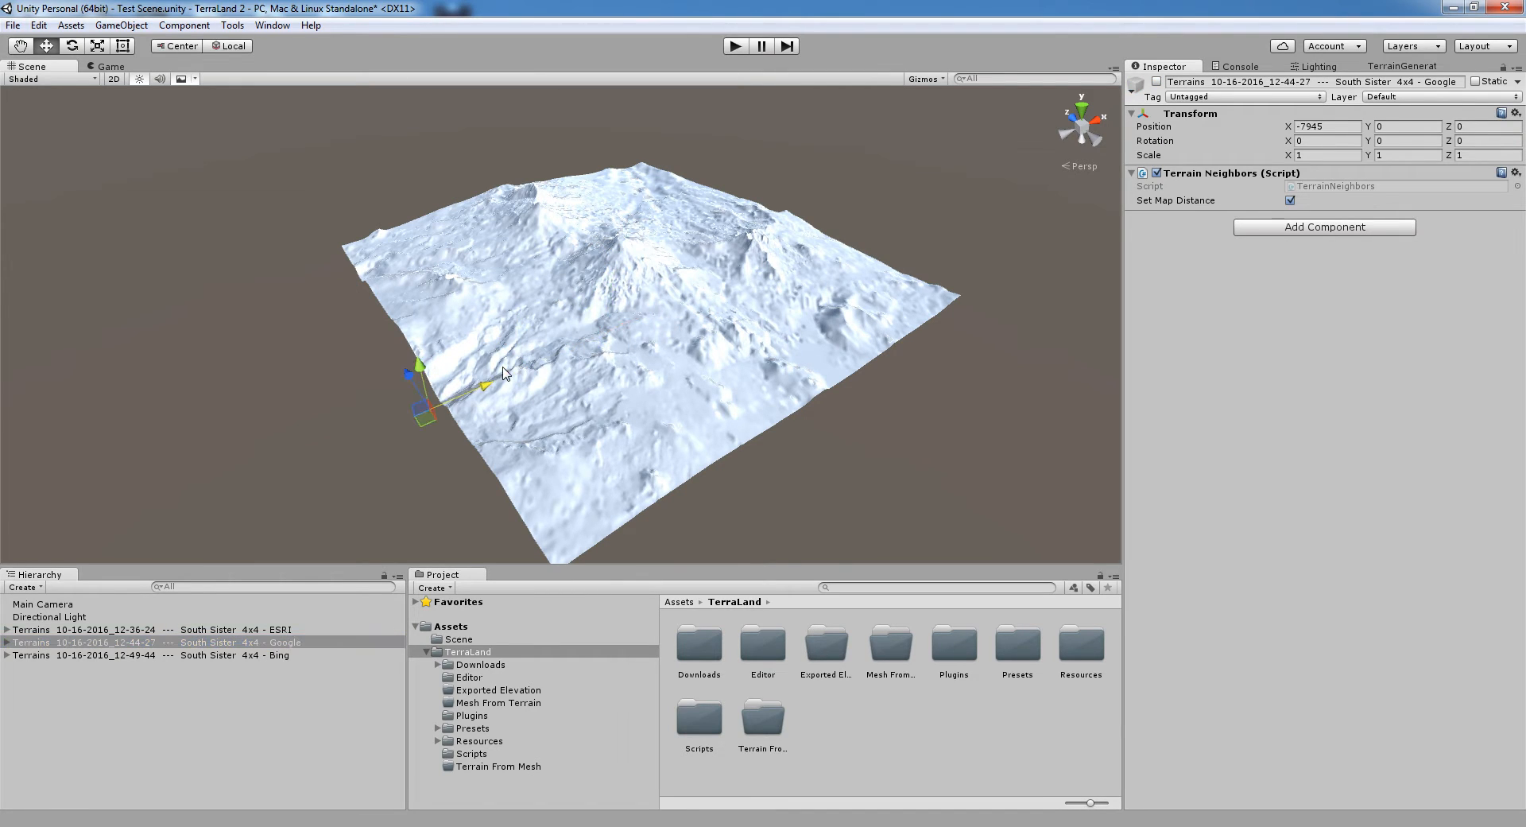
pyautogui.click(1156, 82)
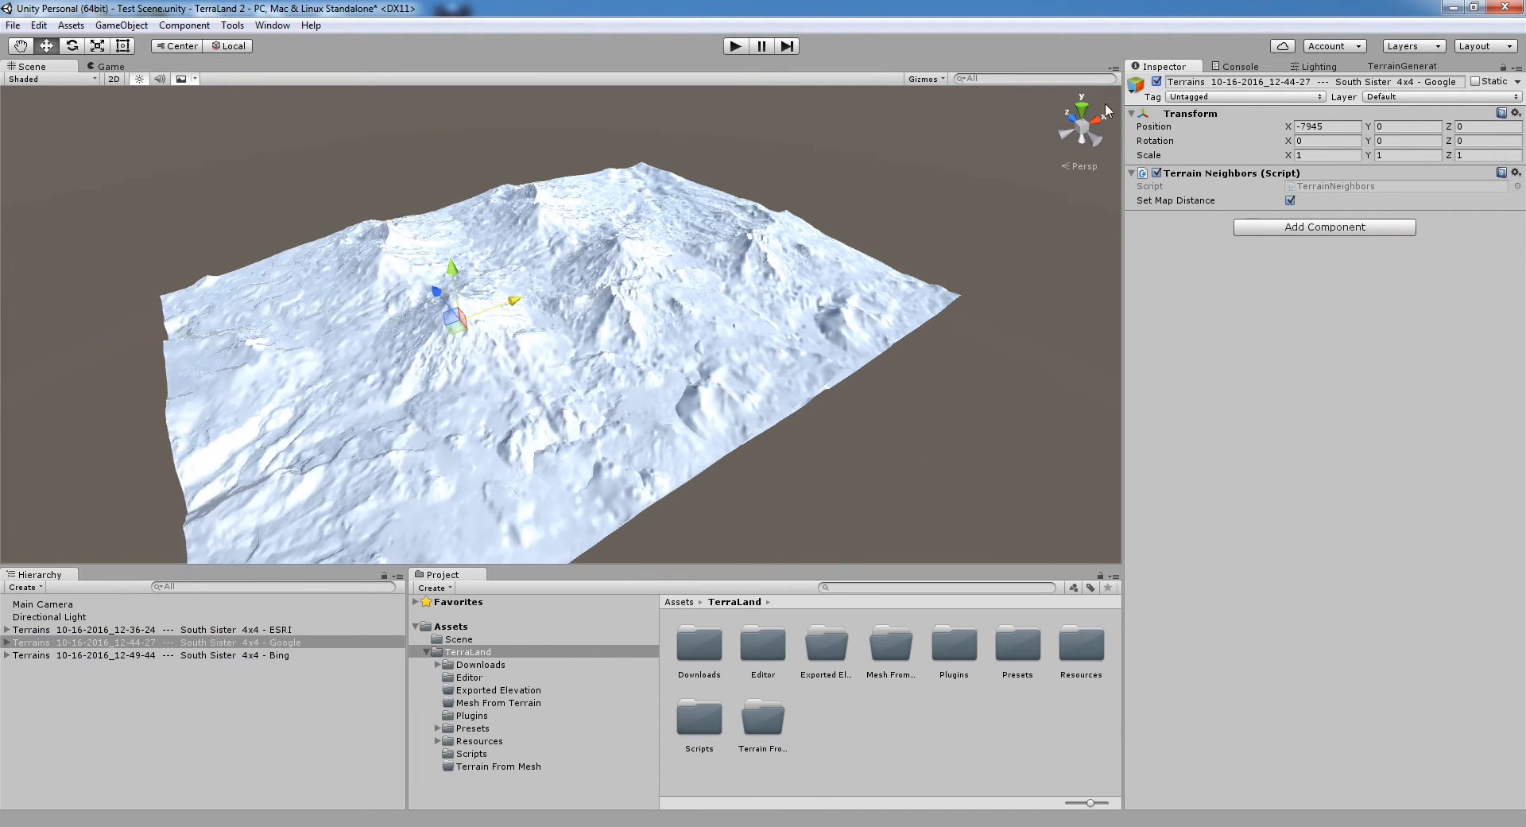
pyautogui.moveTo(524, 302); pyautogui.dragTo(147, 441)
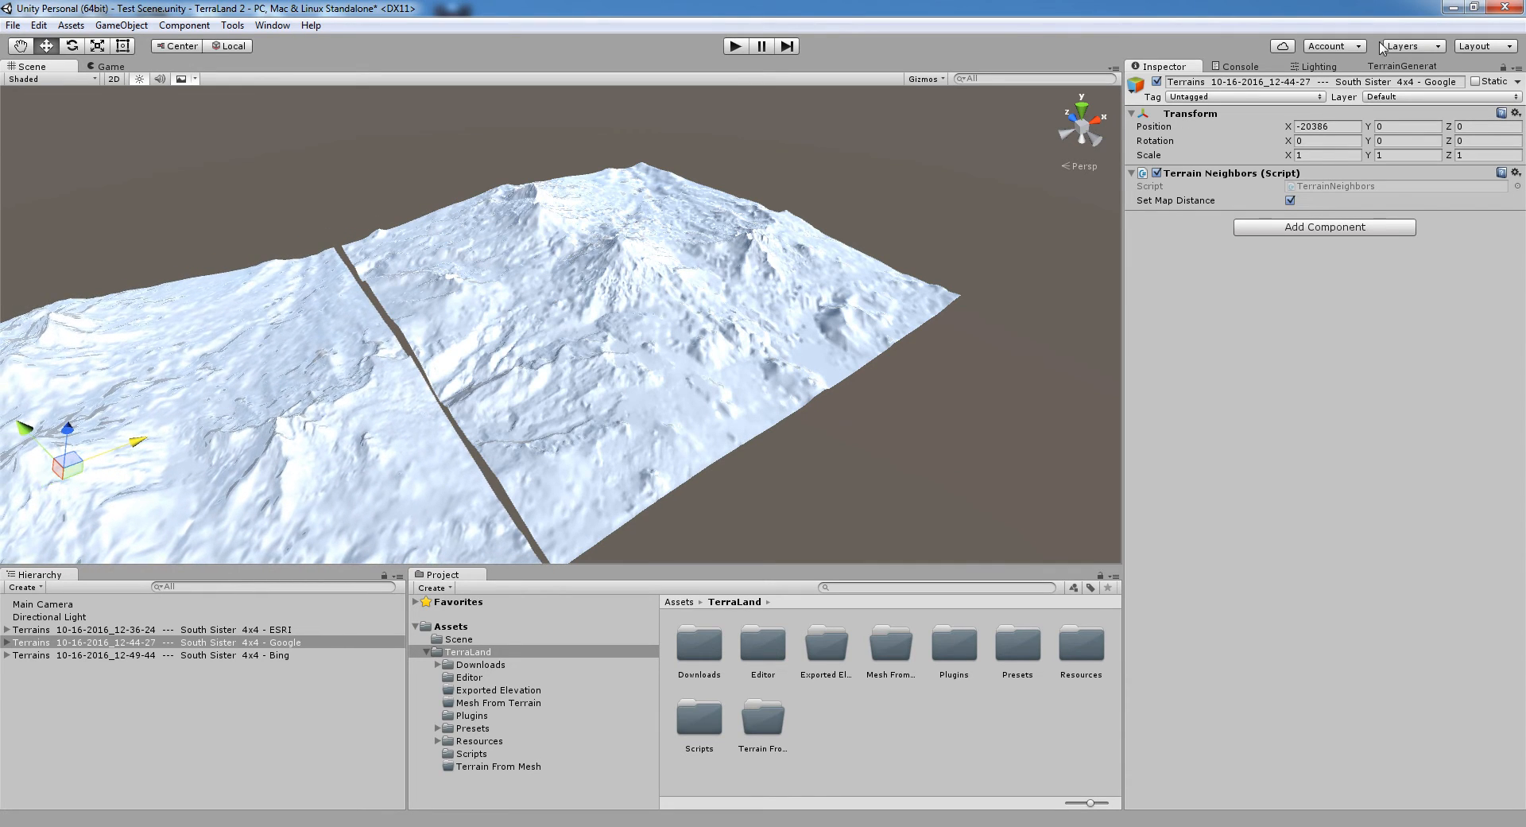
pyautogui.click(1319, 127)
pyautogui.write('000')
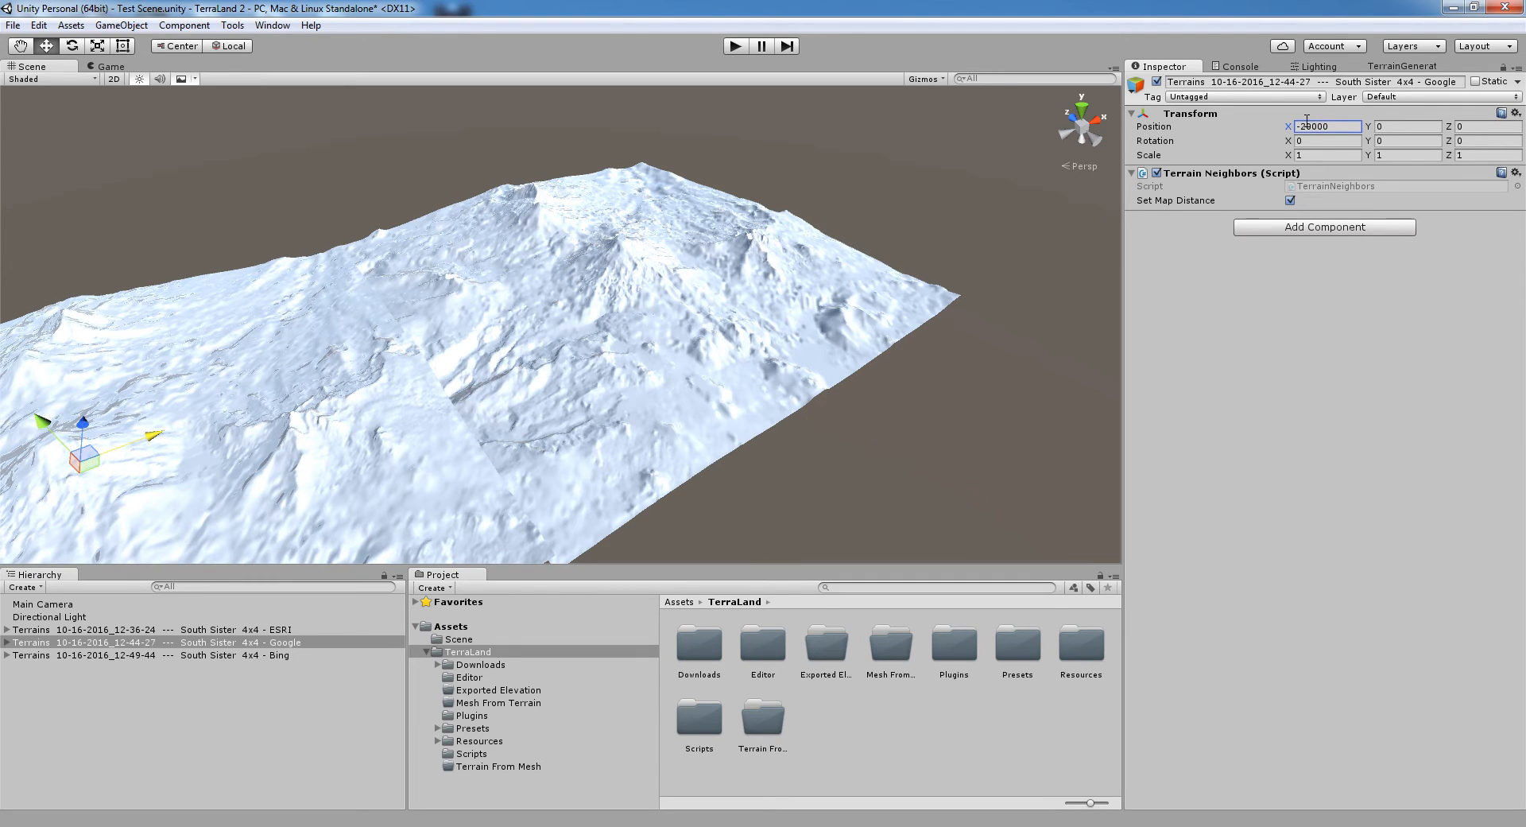
pyautogui.moveTo(1305, 126); pyautogui.dragTo(1311, 127)
pyautogui.write('1')
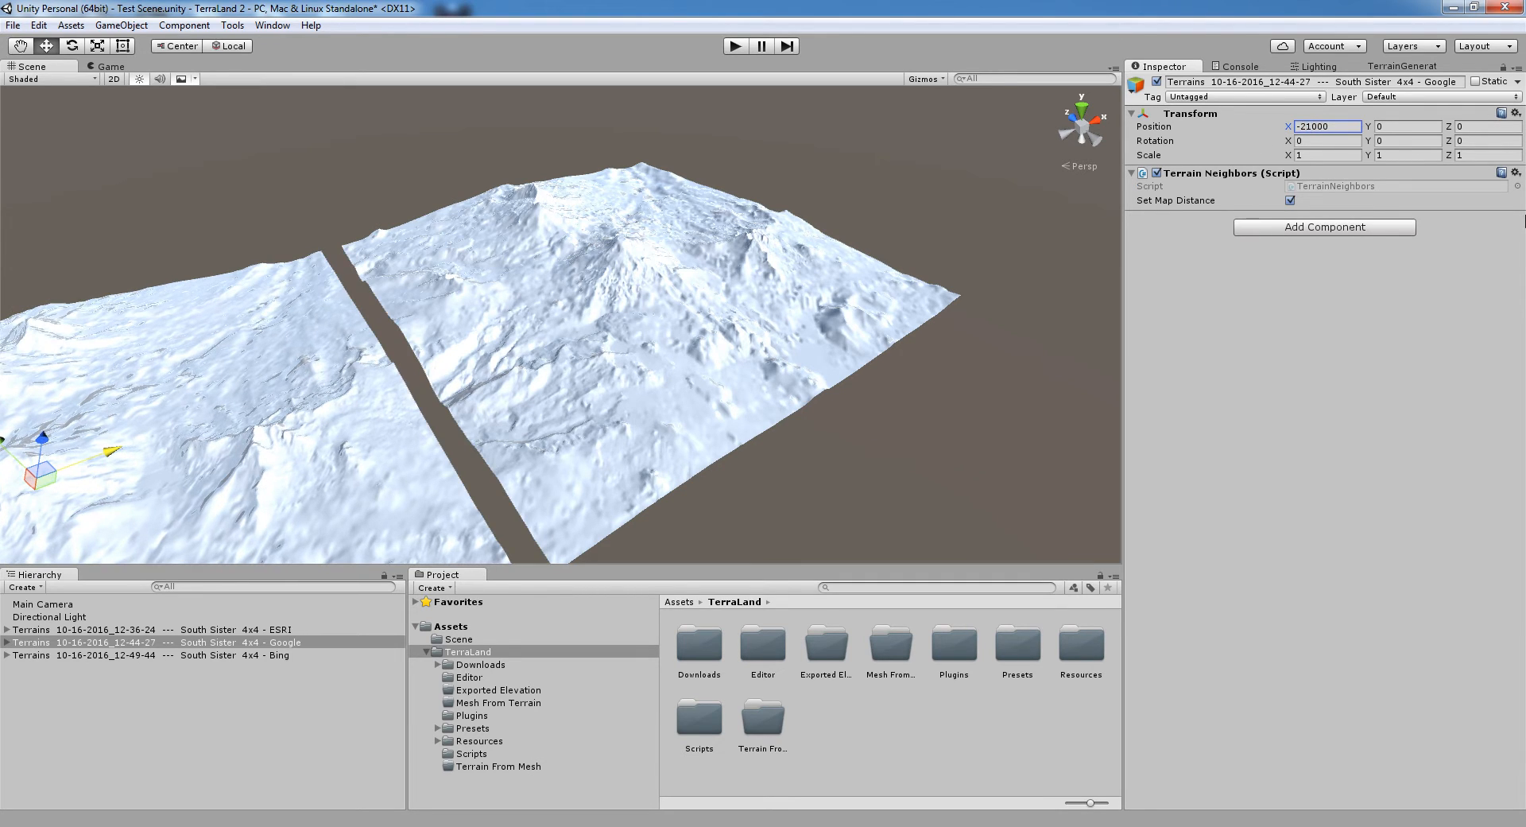
pyautogui.scroll(-4, 817, 325)
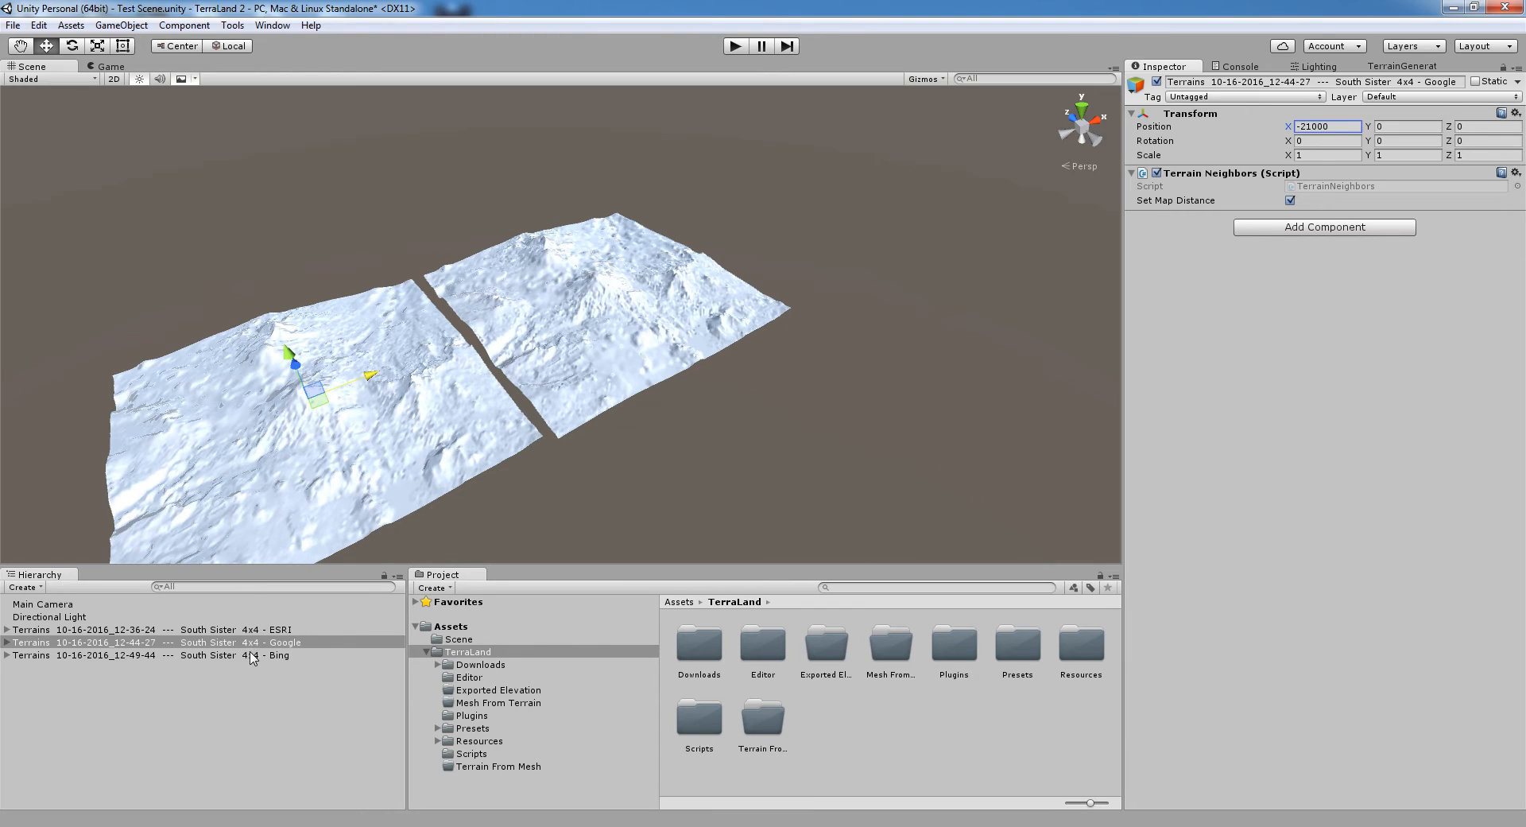
# - Move the Bing terrains object to the other side of the ESRI terrains with an X position of 21000
pyautogui.click(680, 308)
pyautogui.moveTo(646, 269); pyautogui.dragTo(892, 191)
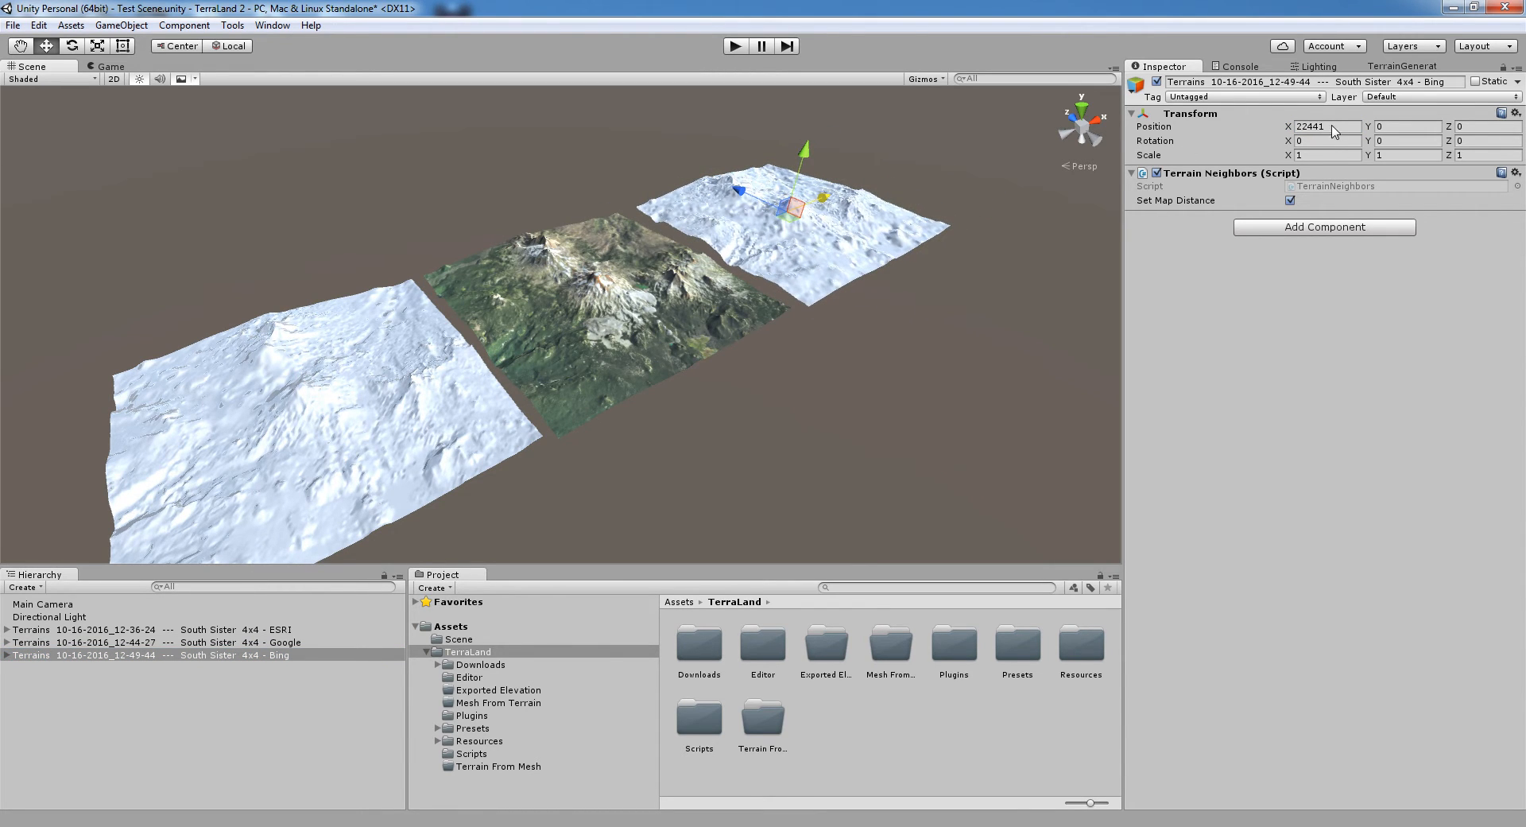
pyautogui.click(1304, 127)
pyautogui.write('21000')
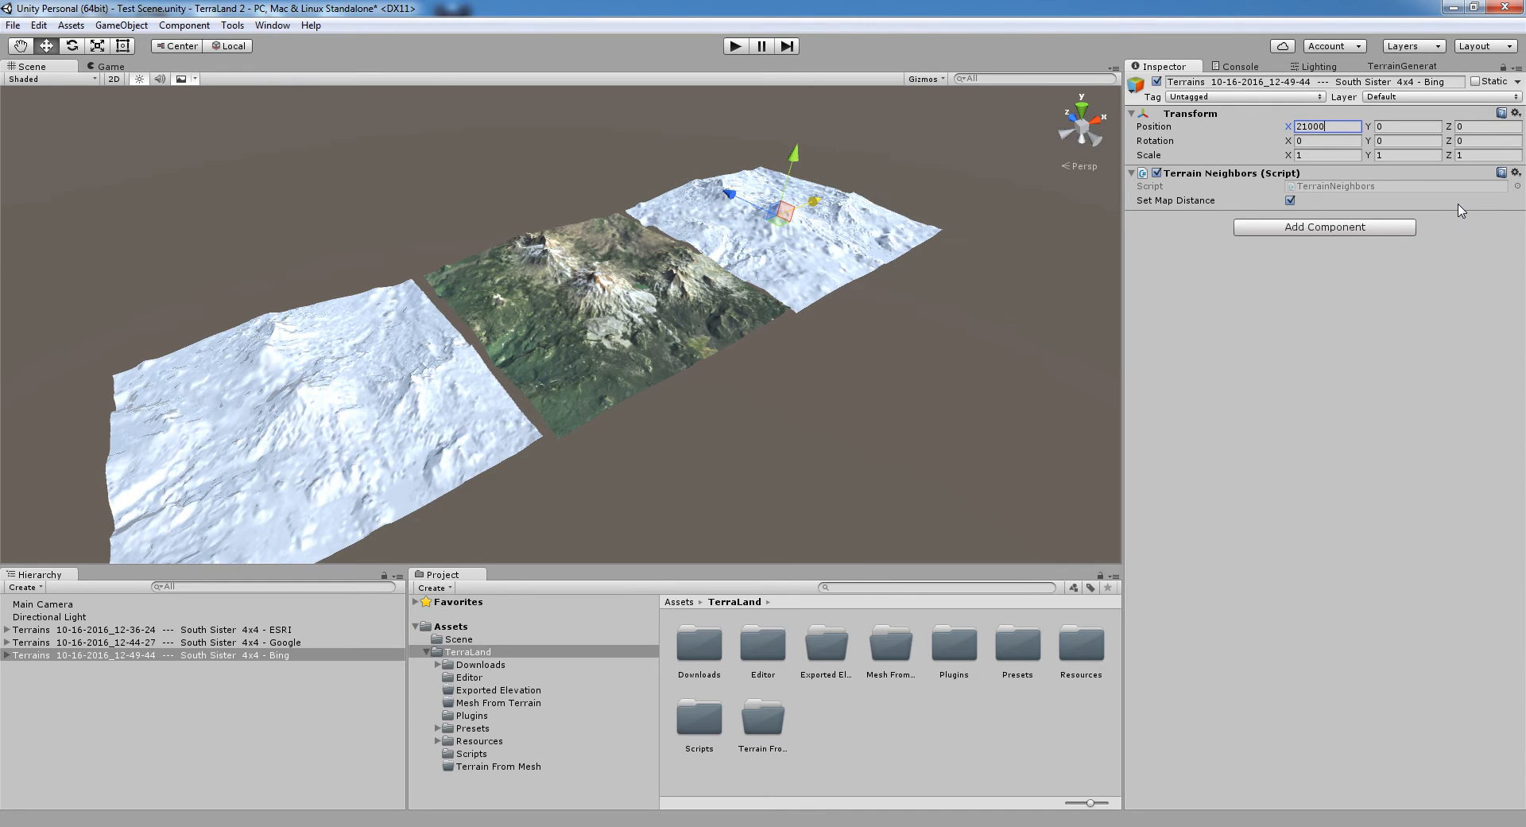
pyautogui.keyDown('alt'); pyautogui.moveTo(769, 346); pyautogui.dragTo(824, 395); pyautogui.keyUp('alt')
pyautogui.click(889, 453)
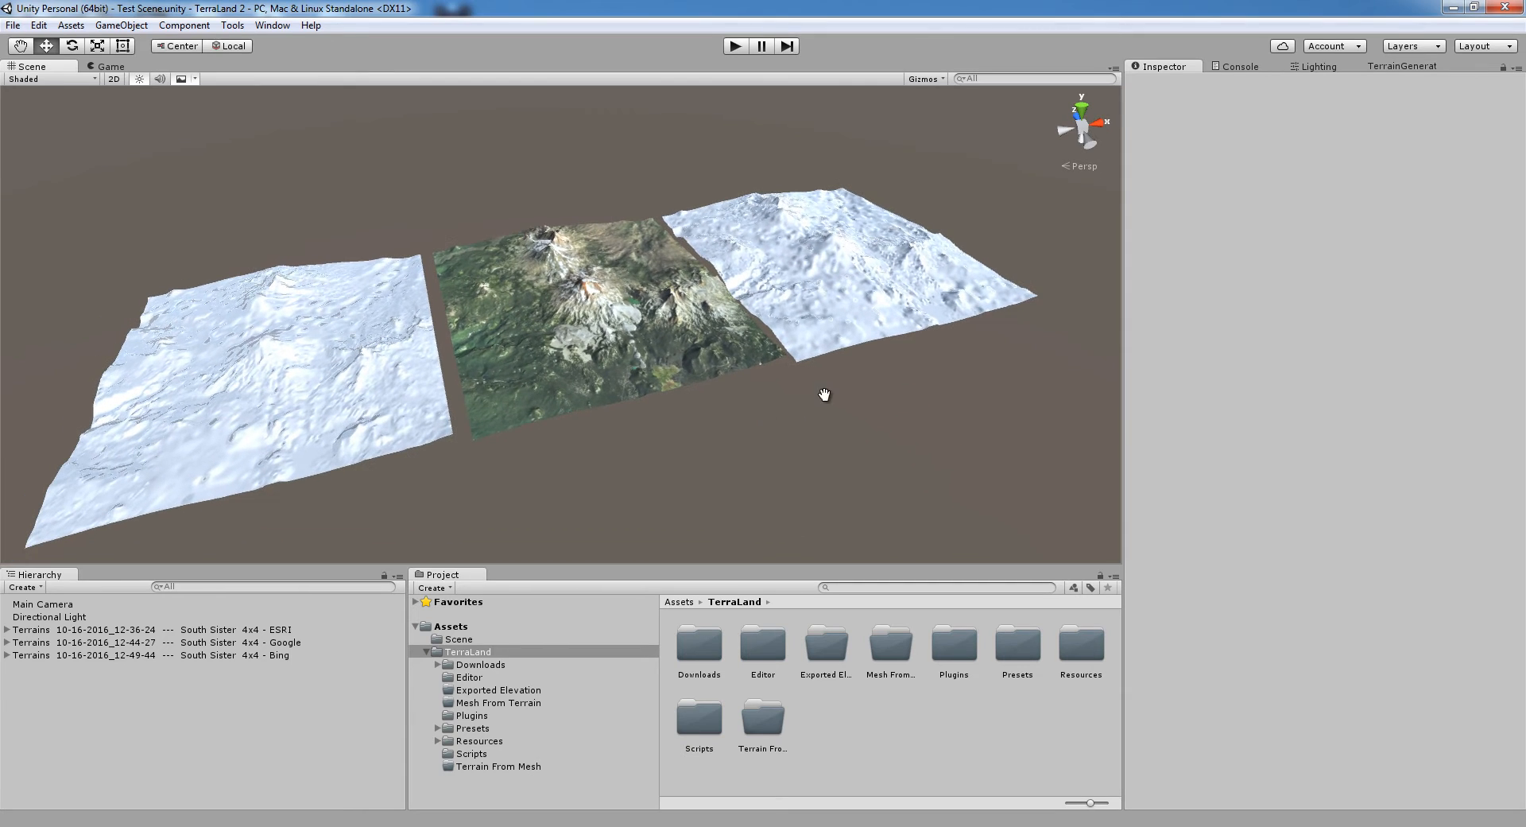
# - Assign the yellow label icon to the ESRI terrains object so its name is displayed in the scene
pyautogui.click(141, 630)
pyautogui.click(882, 452)
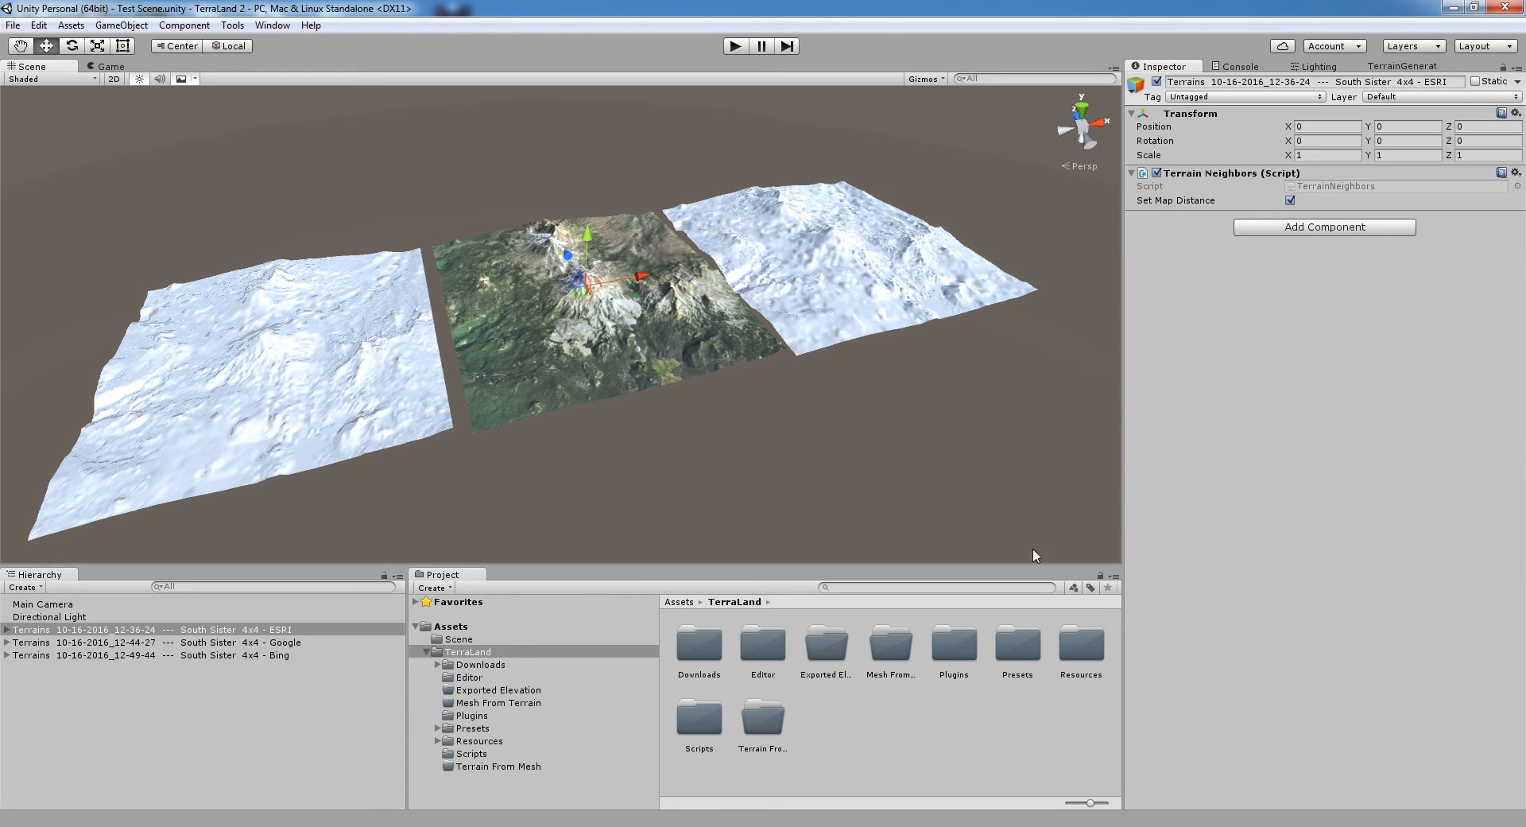
pyautogui.click(337, 629)
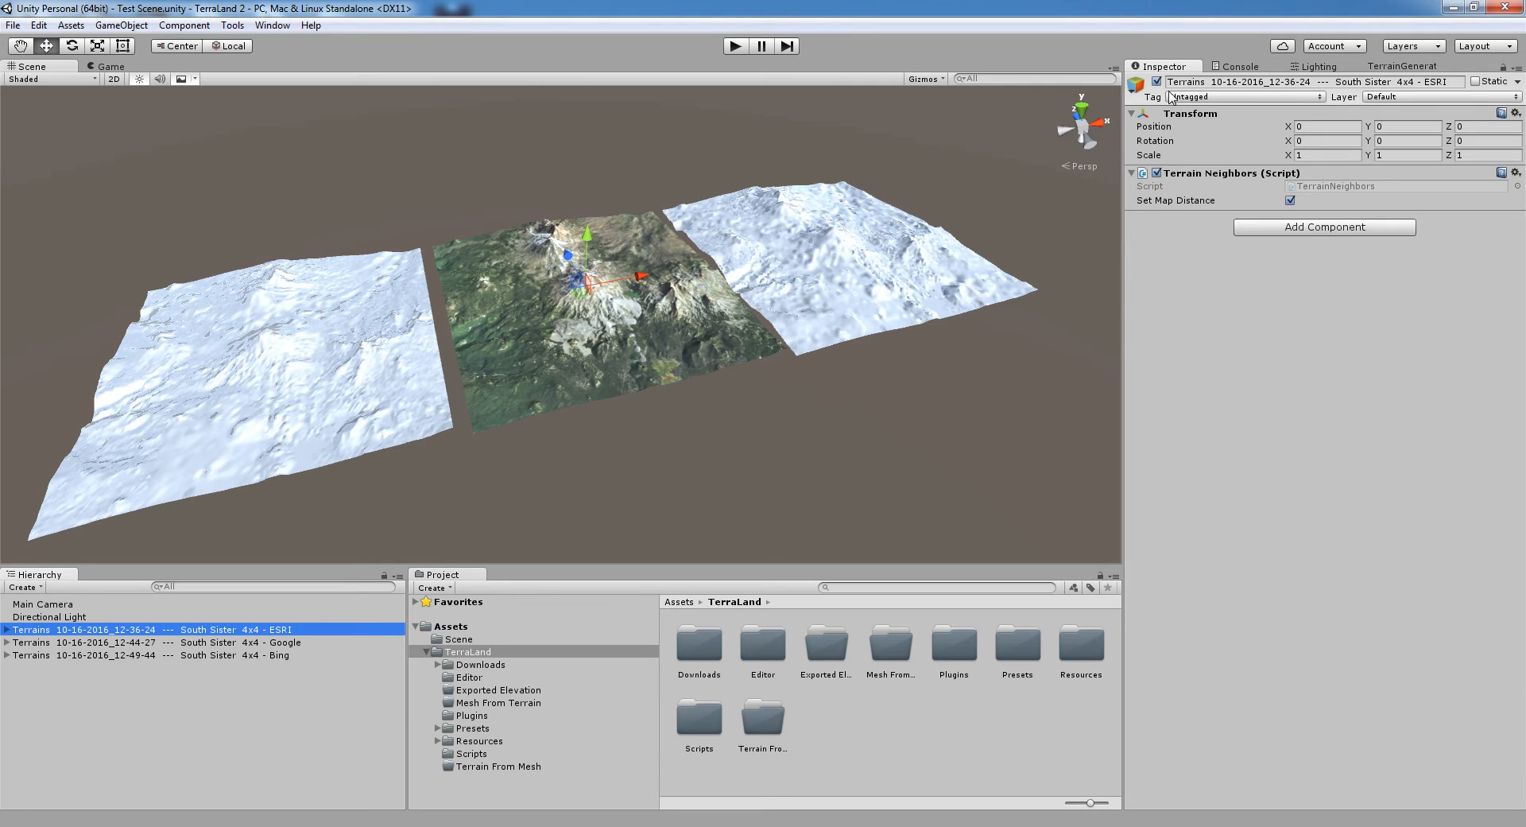
pyautogui.click(1137, 84)
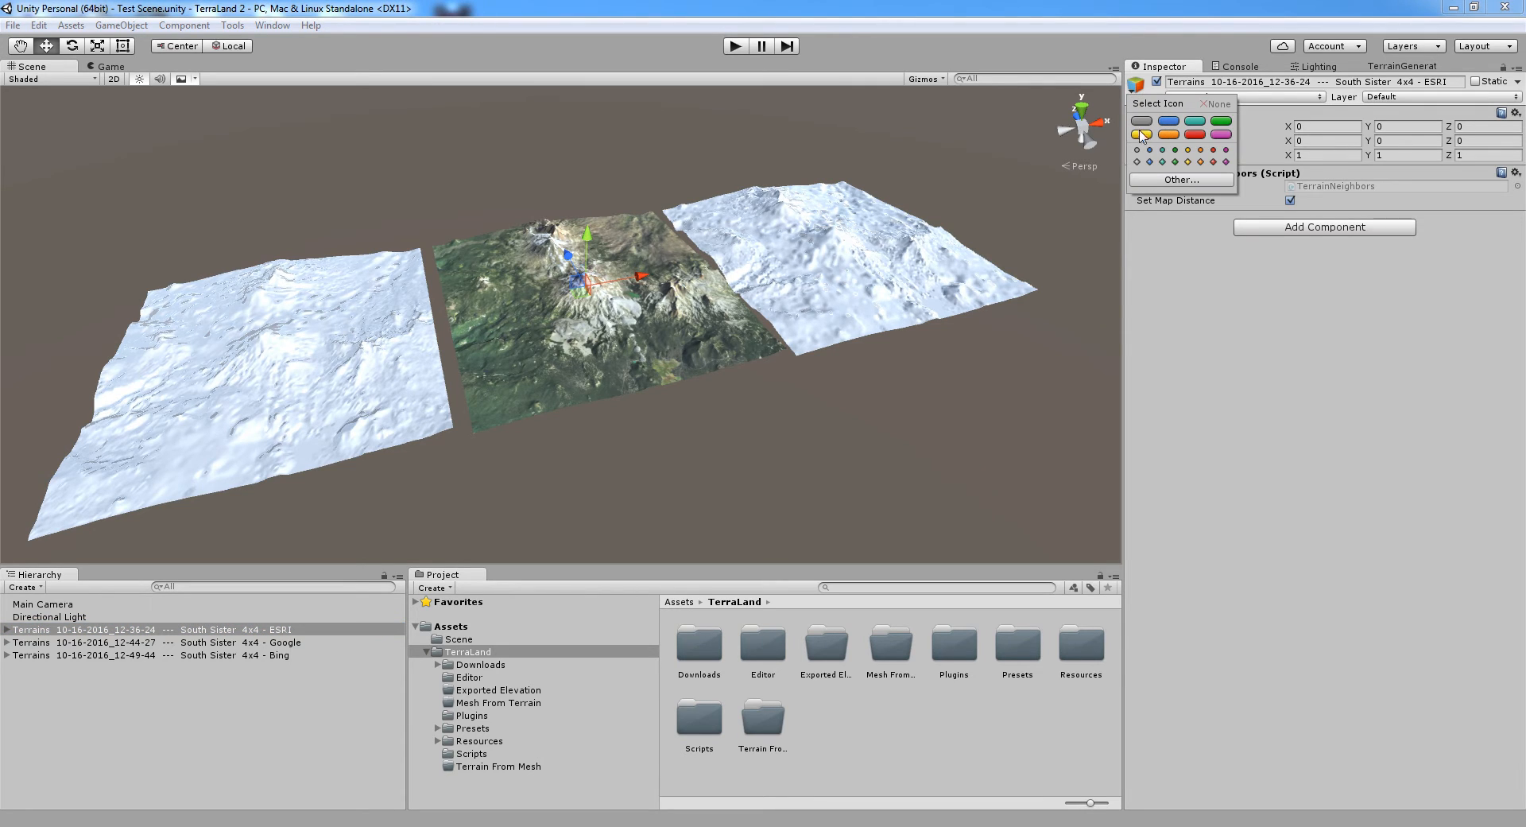
pyautogui.click(1142, 134)
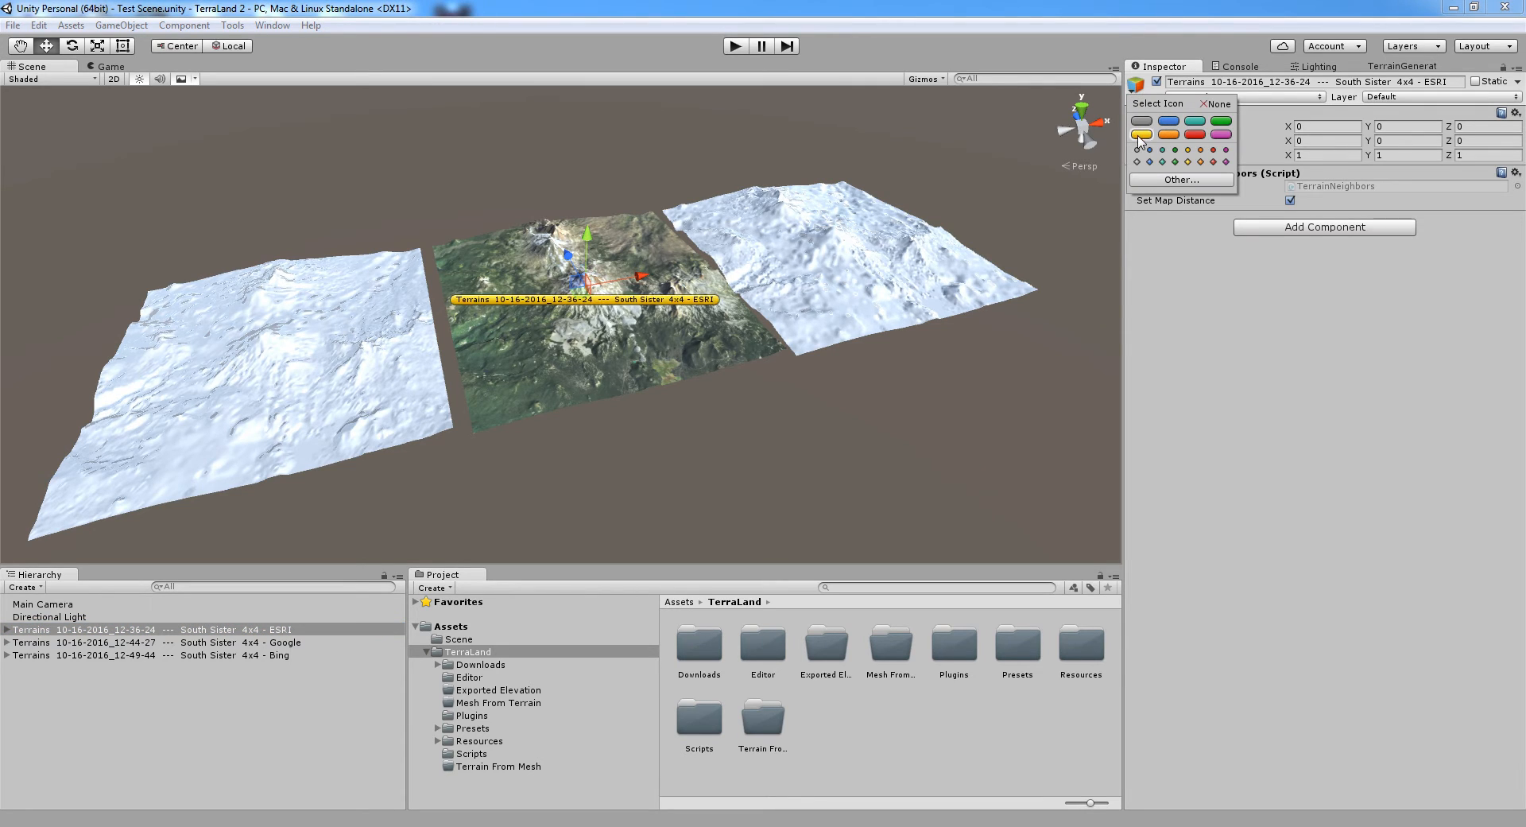
# - Assign the yellow label icon to the Google terrains object
pyautogui.click(254, 643)
pyautogui.click(1137, 84)
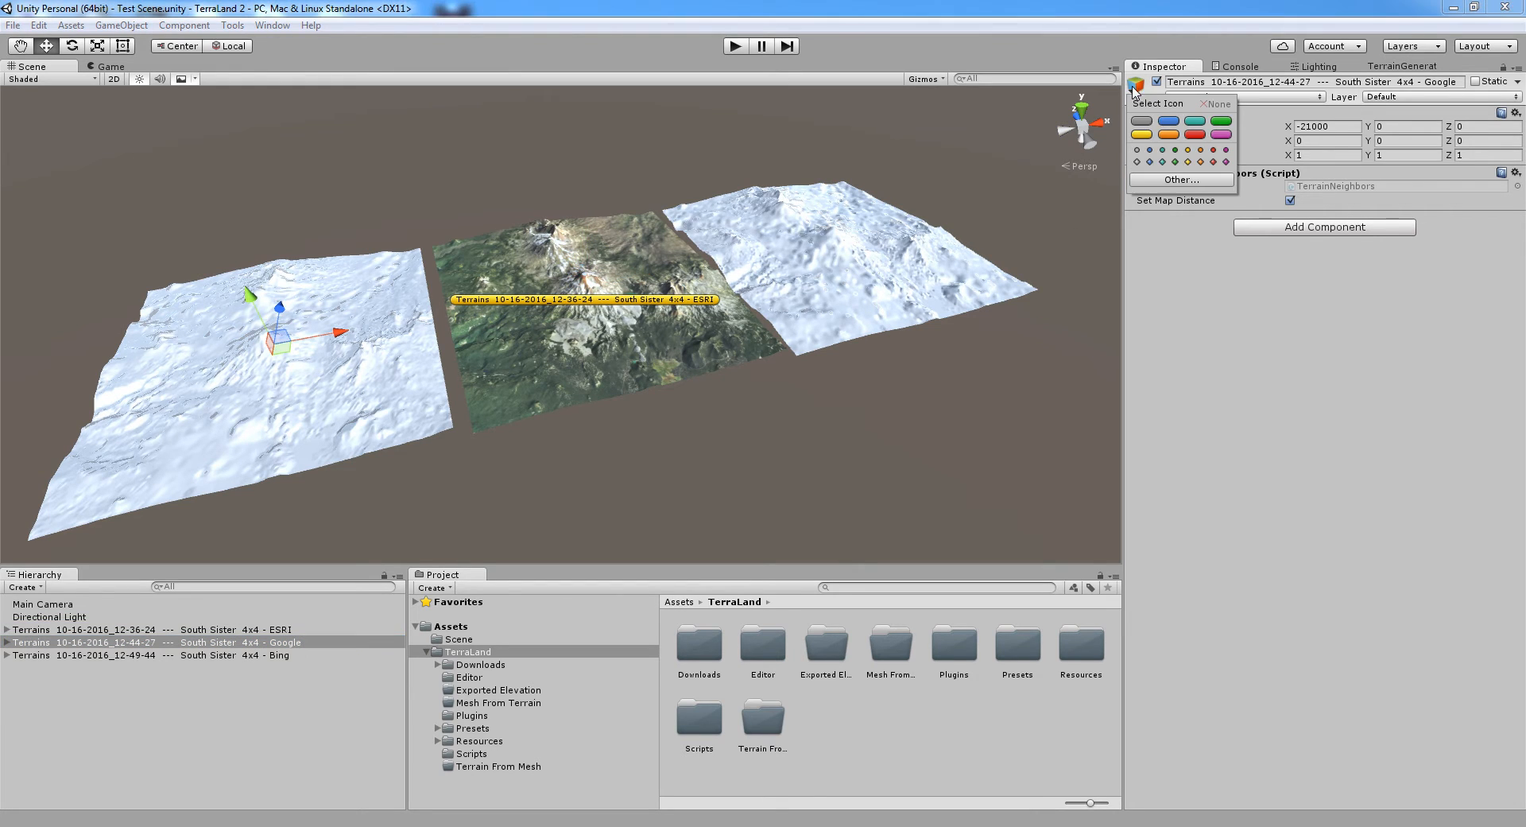
pyautogui.click(1141, 134)
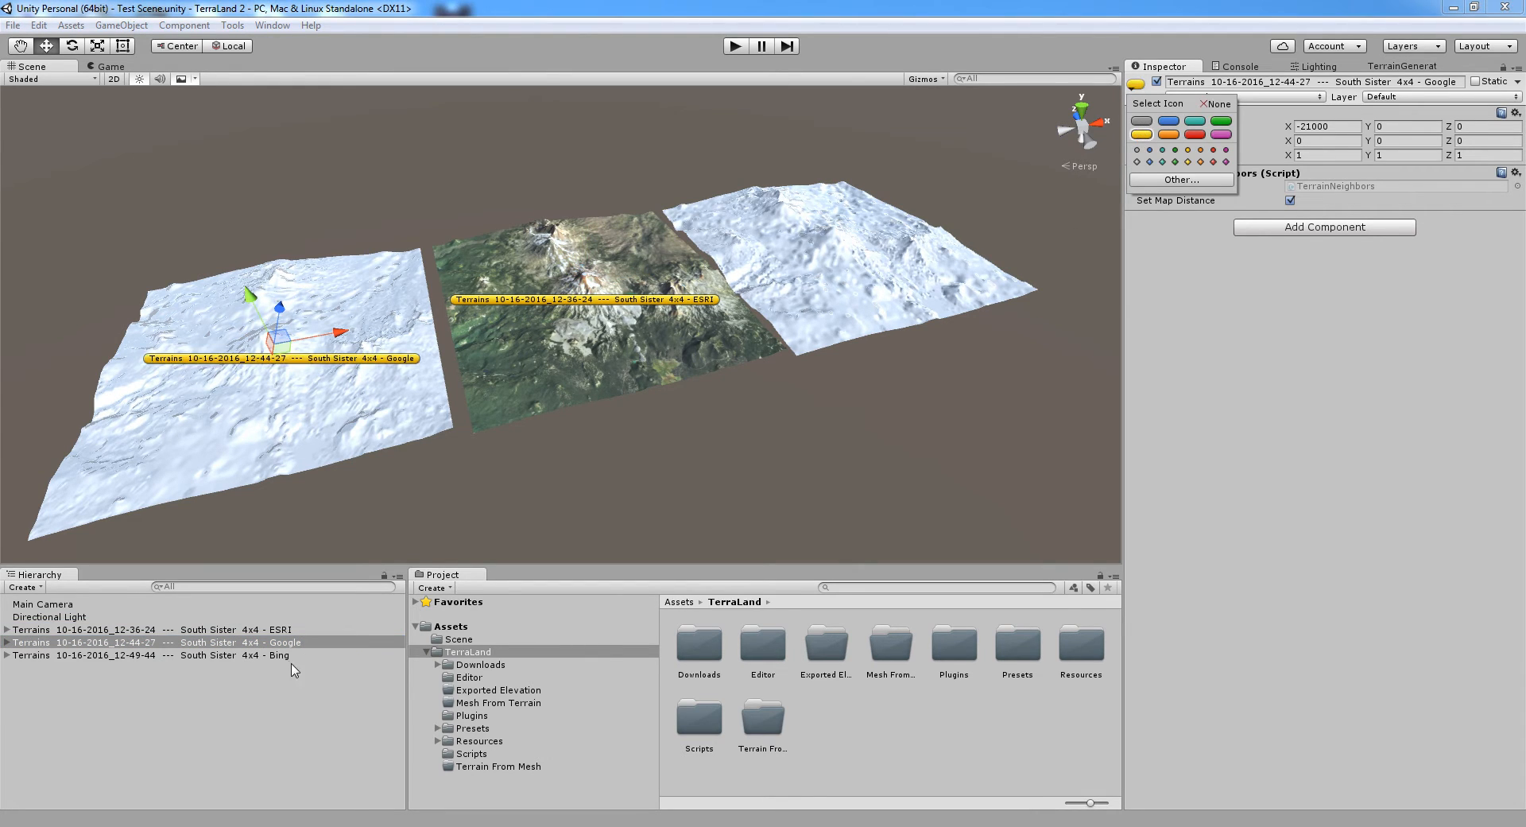
# - Assign the yellow label icon to the Bing terrains object and view all three labelled terrains together
pyautogui.click(322, 661)
pyautogui.click(317, 655)
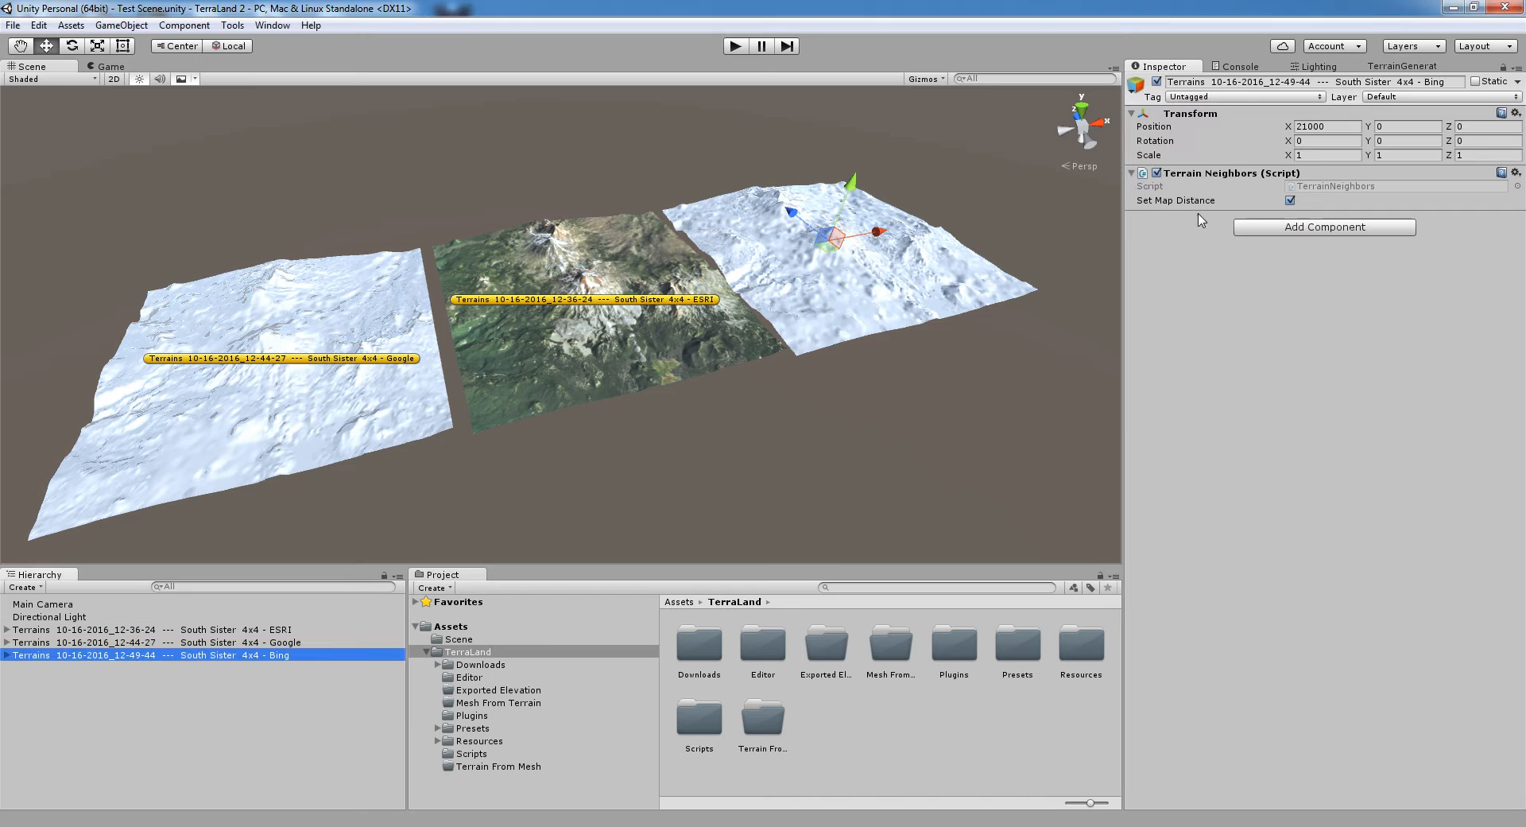
pyautogui.click(1137, 84)
pyautogui.click(1142, 134)
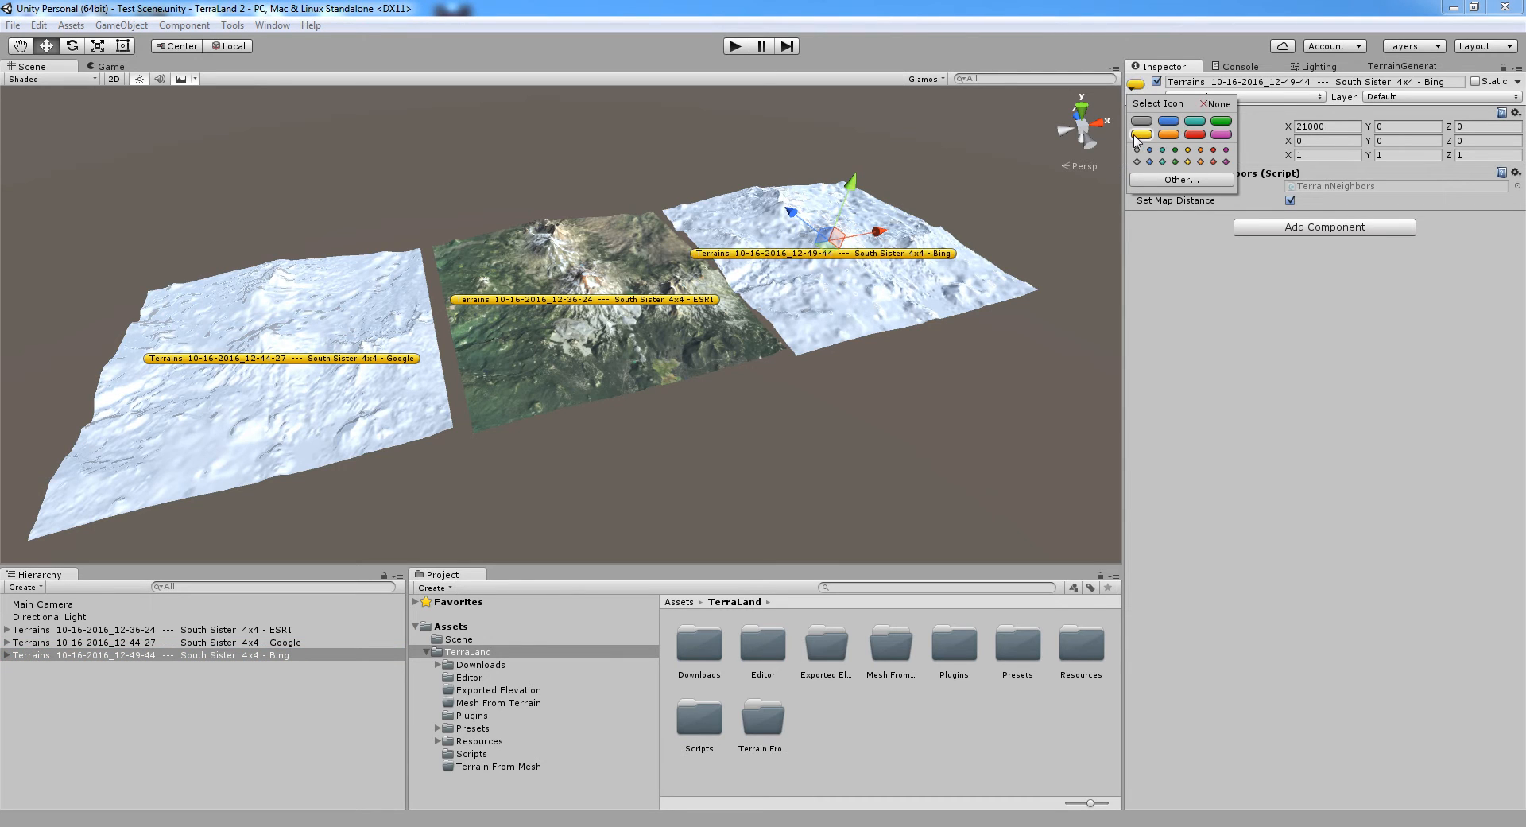
pyautogui.click(1284, 415)
pyautogui.moveTo(930, 346); pyautogui.dragTo(985, 349, button='right')
pyautogui.moveTo(905, 383); pyautogui.dragTo(957, 364, button='middle')
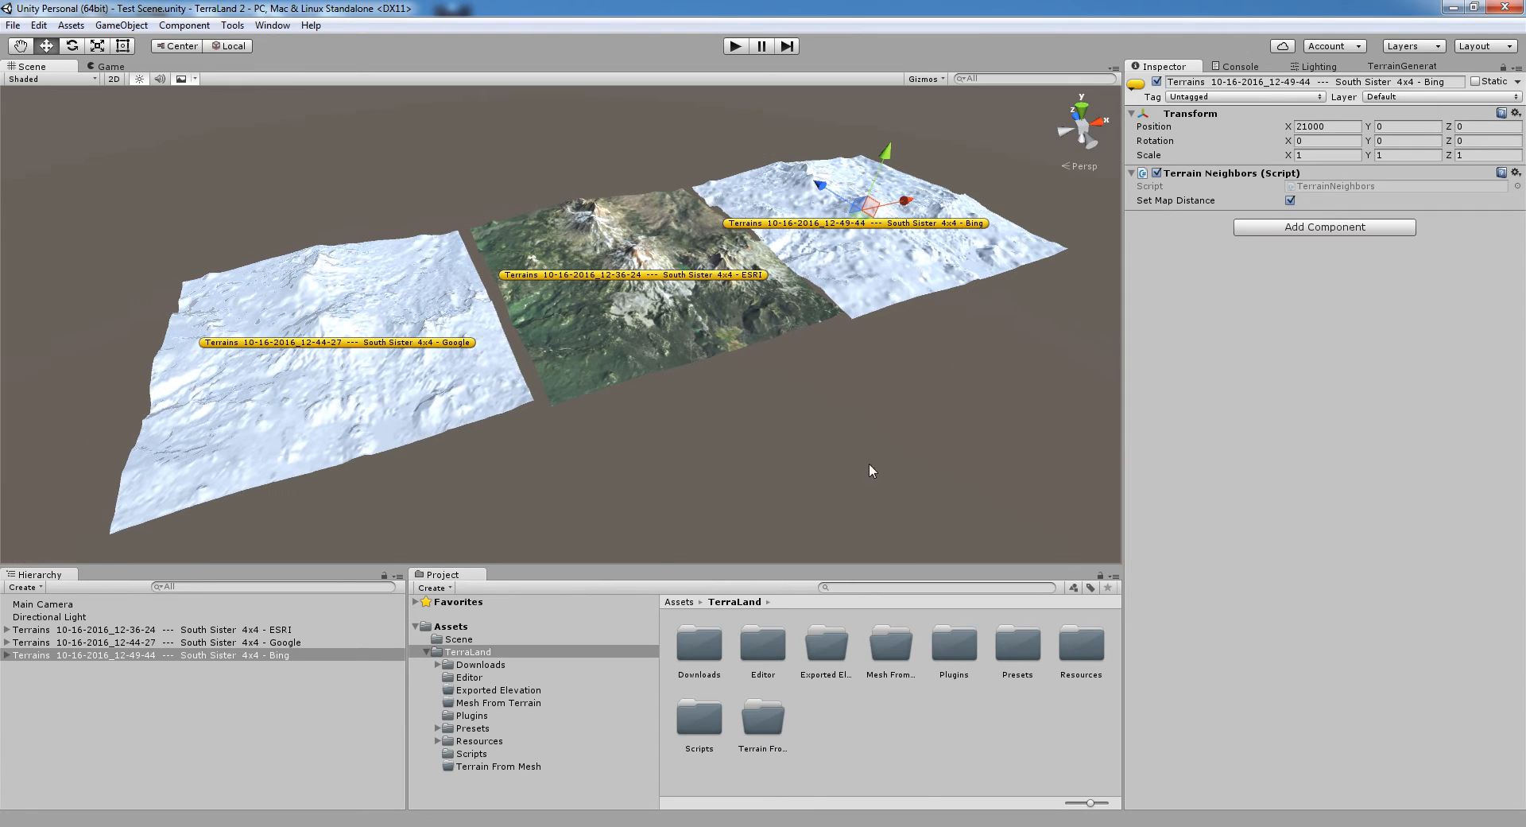
# - Find the Elevation folder of the 10-16-2016_12-36-24 download in the project's Downloads folder and show it in Windows Explorer
pyautogui.click(404, 697)
pyautogui.click(298, 722)
pyautogui.moveTo(904, 380); pyautogui.dragTo(903, 380, button='right')
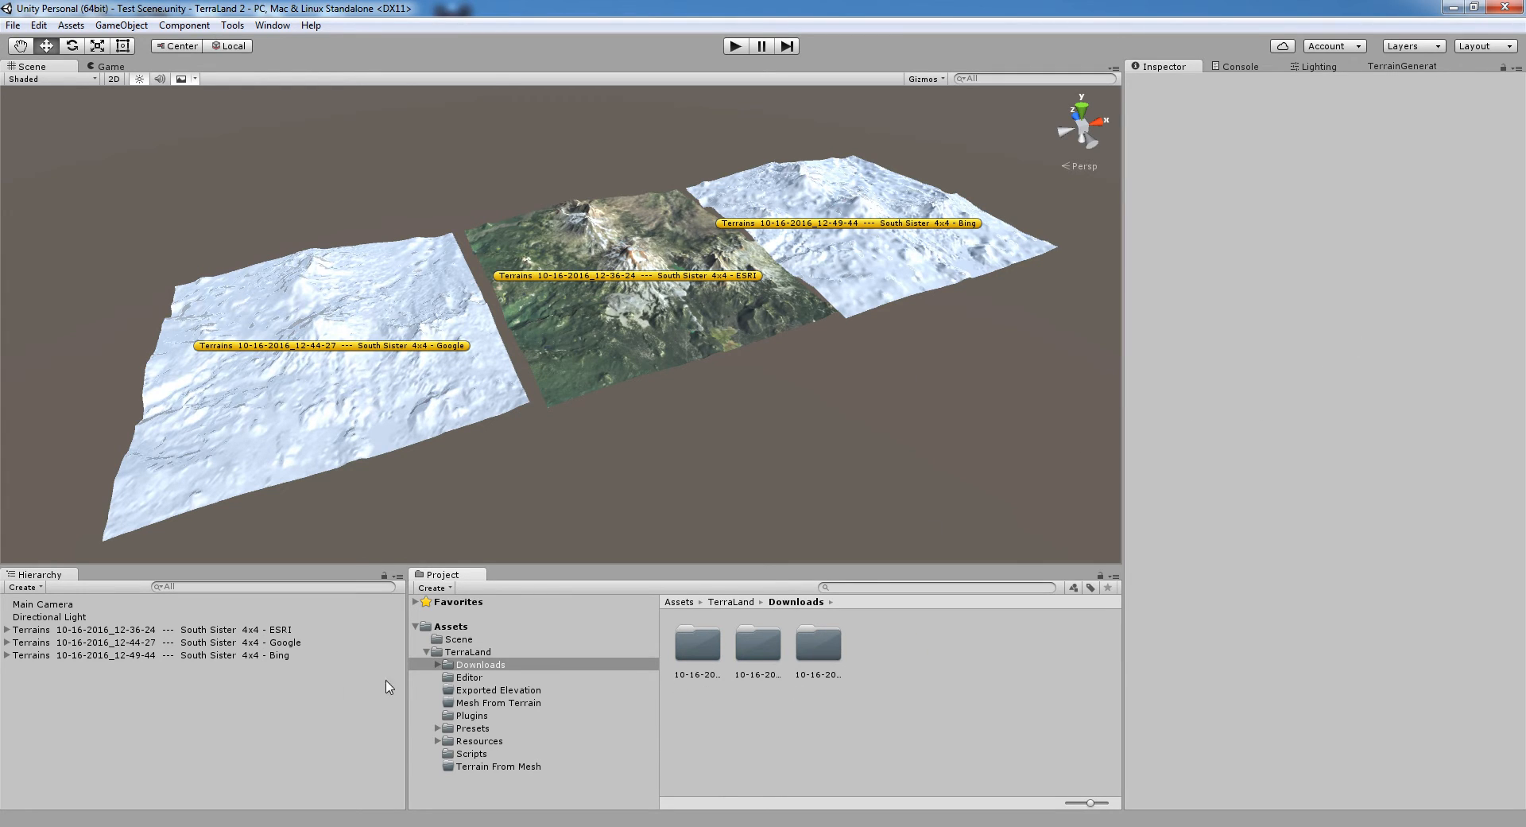
pyautogui.click(504, 668)
pyautogui.click(438, 665)
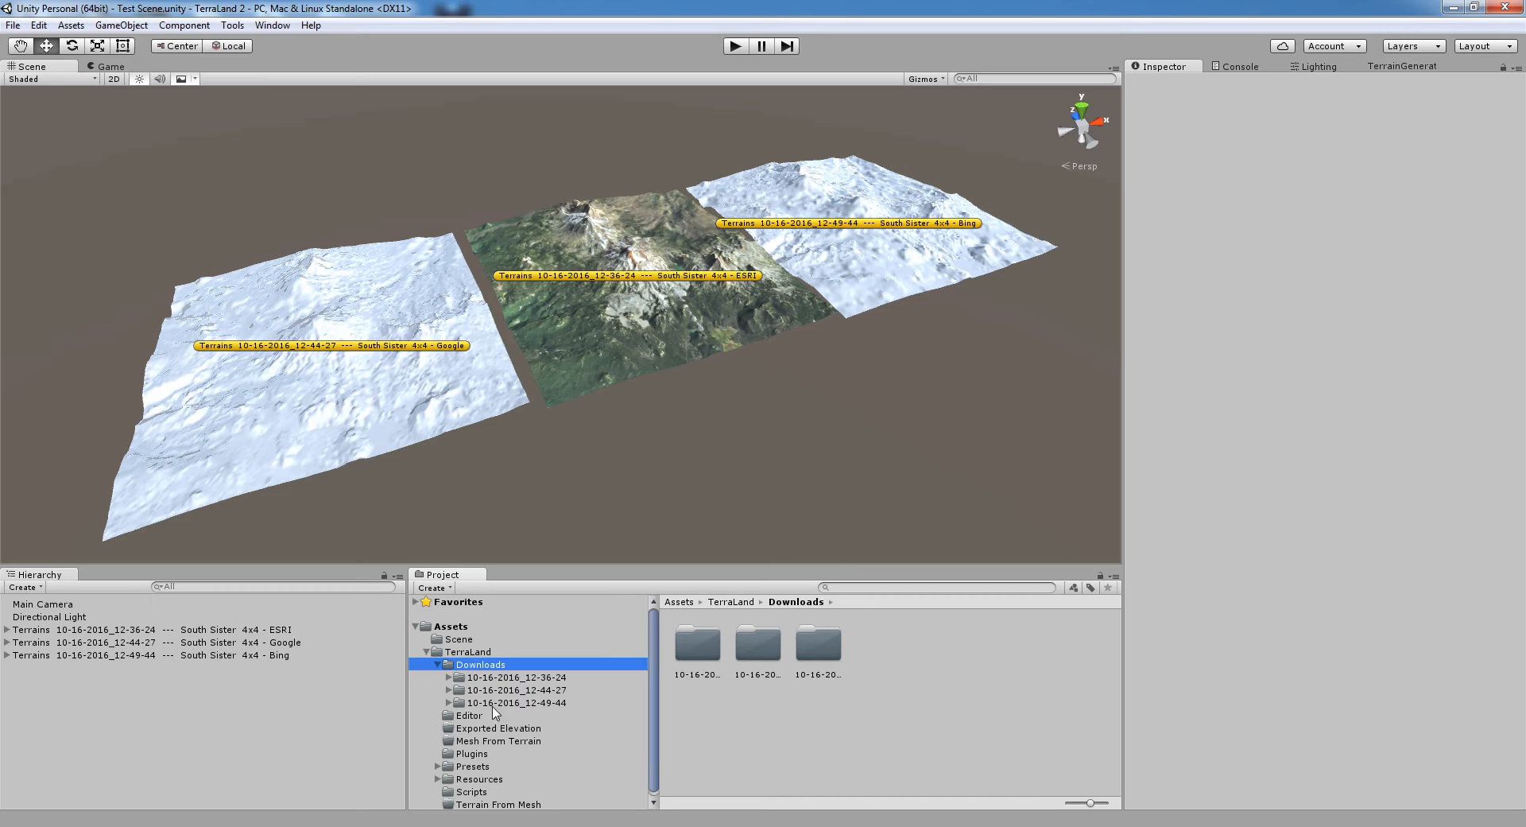
pyautogui.click(450, 677)
pyautogui.click(521, 690)
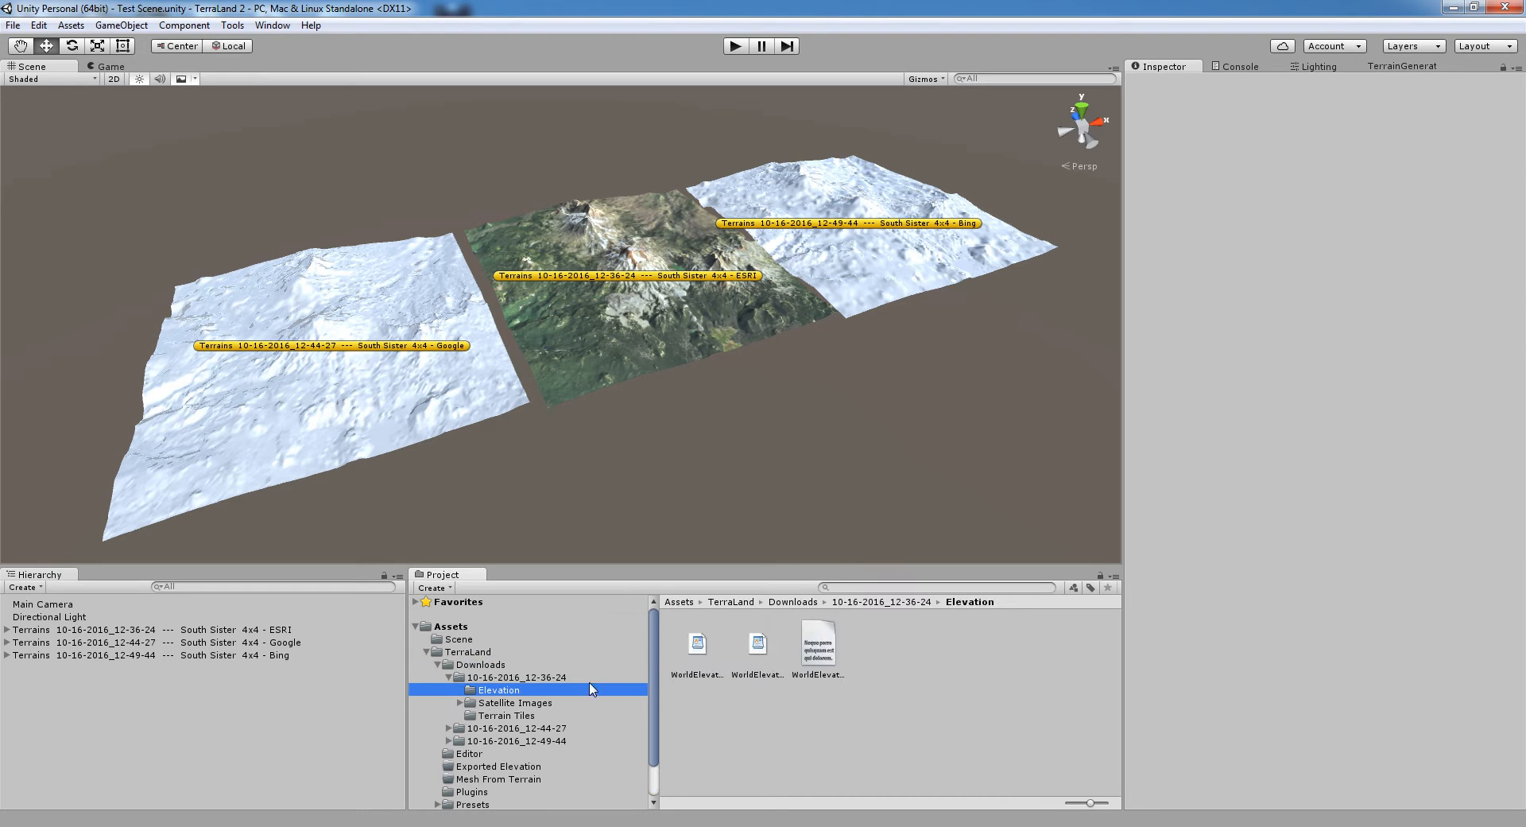
pyautogui.rightClick(574, 690)
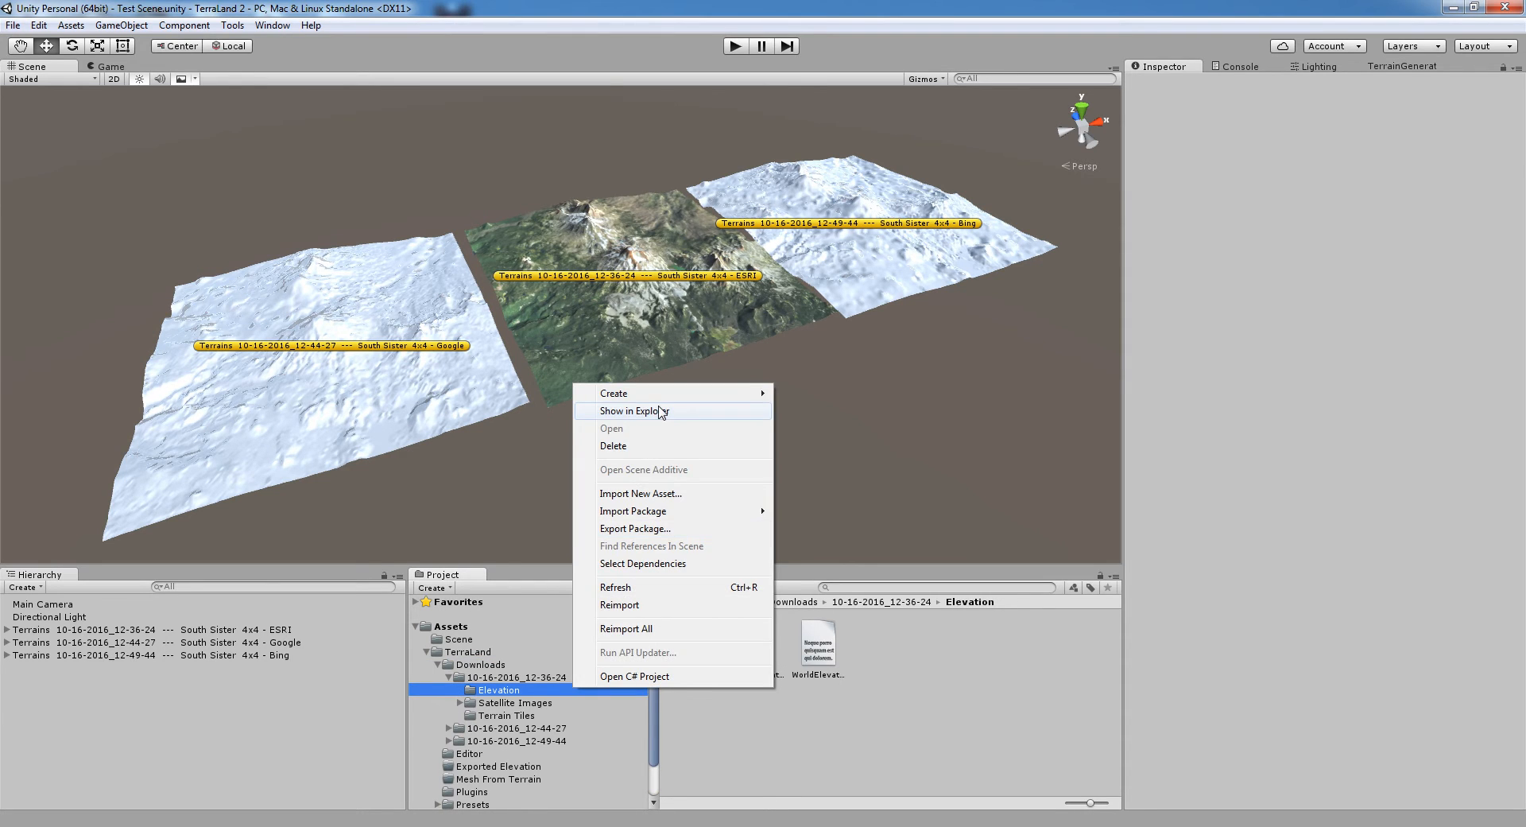
pyautogui.click(659, 411)
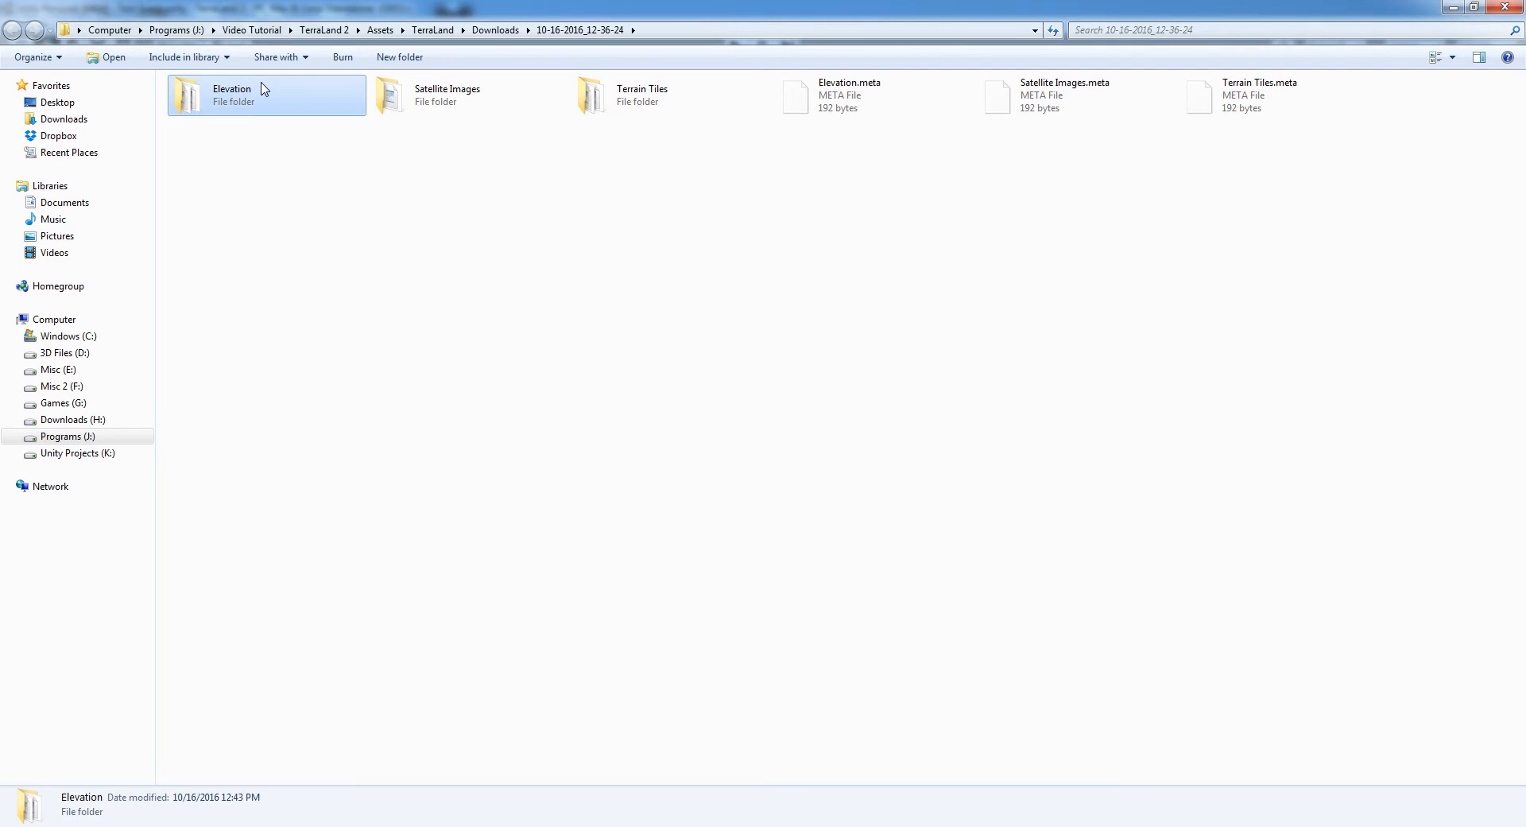
# - Open the Elevation folder and load its WorldElevation.asc file into Global Mapper
pyautogui.doubleClick(264, 89)
pyautogui.click(245, 89)
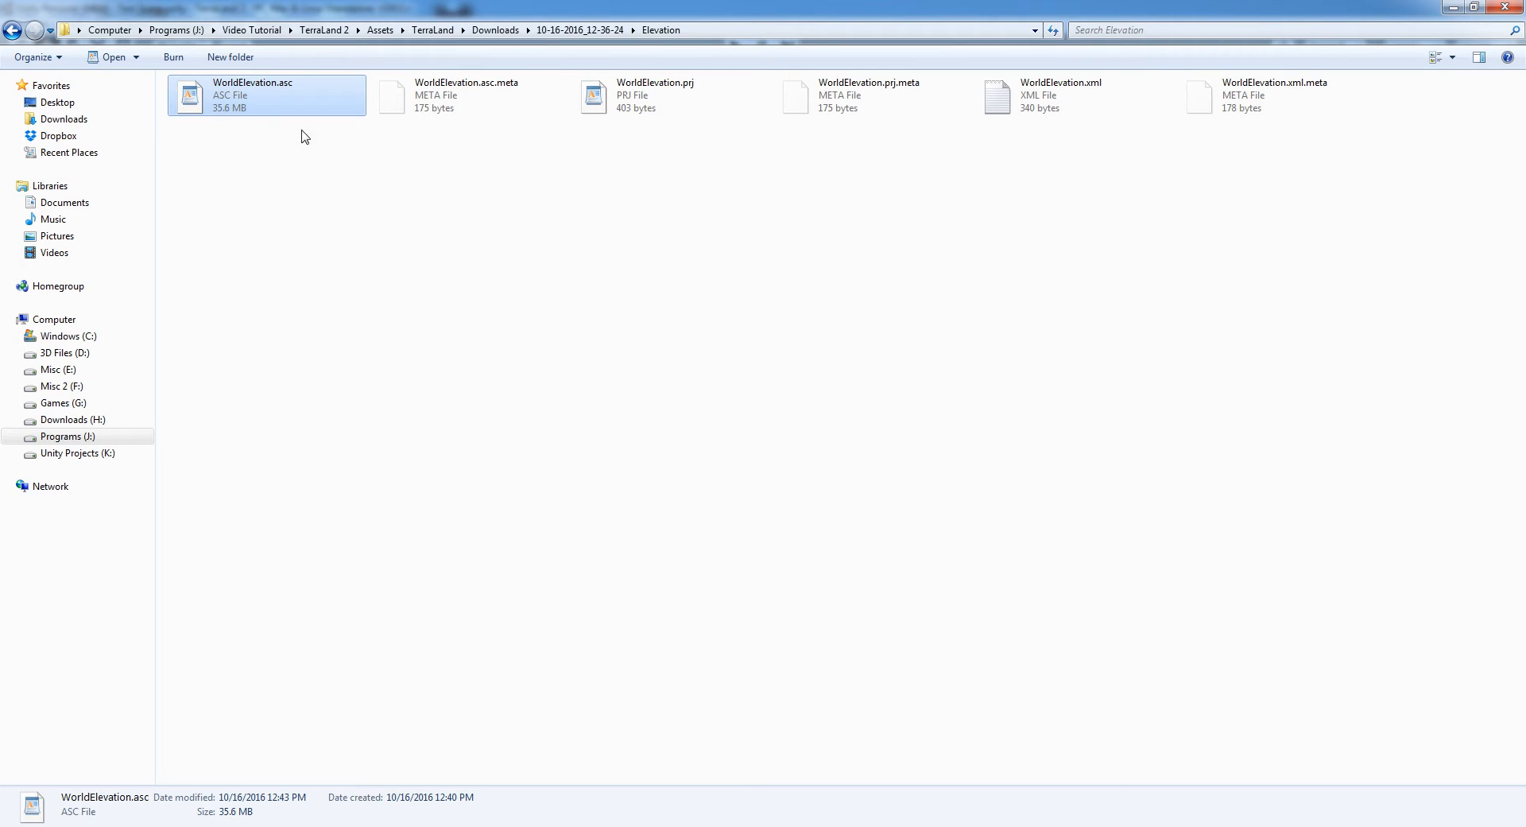
pyautogui.moveTo(217, 111); pyautogui.dragTo(744, 447)
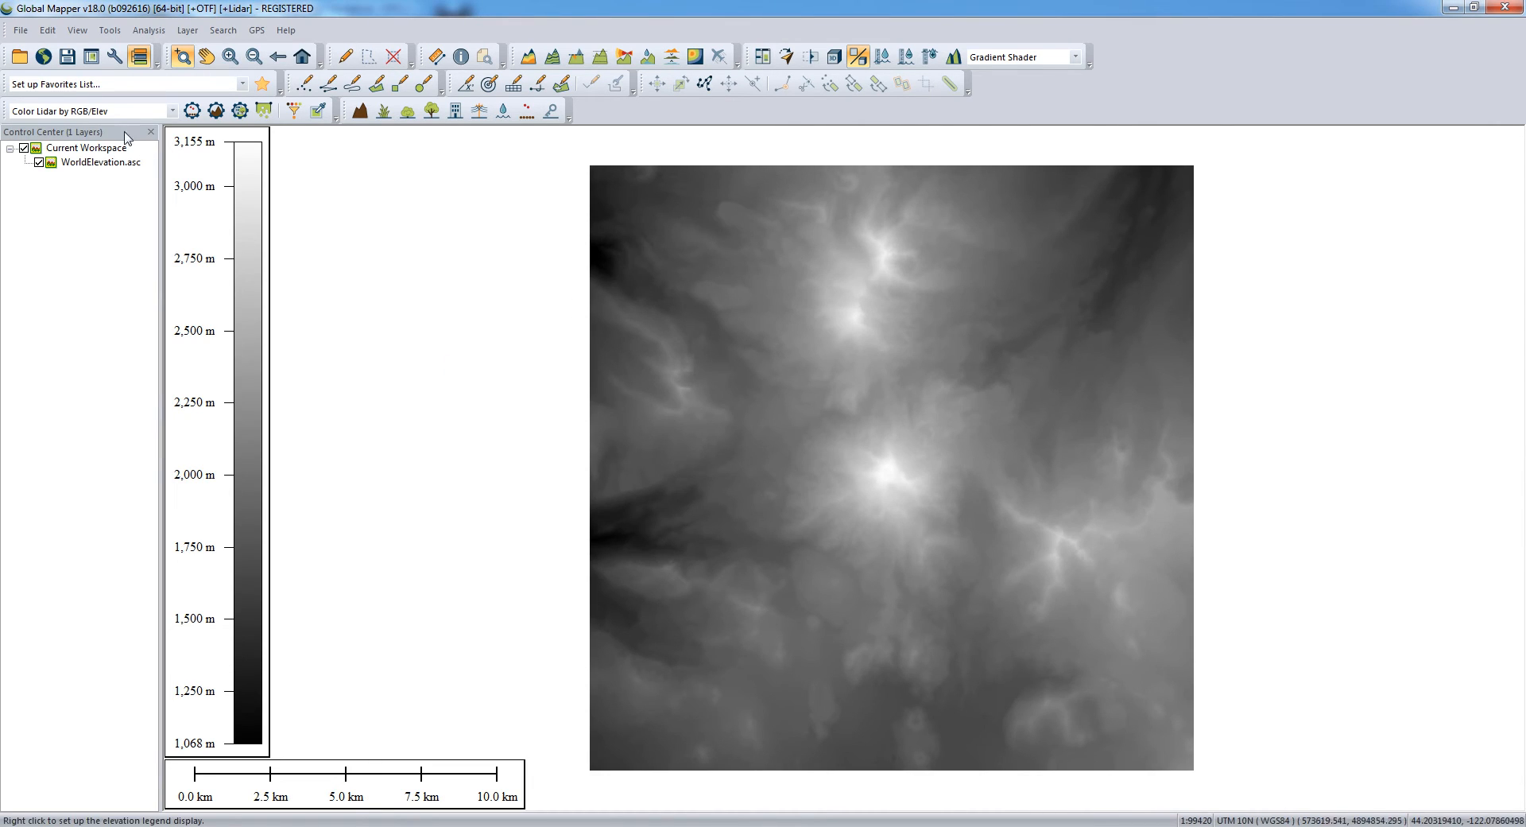
# - Load the World Imagery online source for the current screen bounds and reorder the layers so WorldElevation.asc draws over it
pyautogui.click(43, 57)
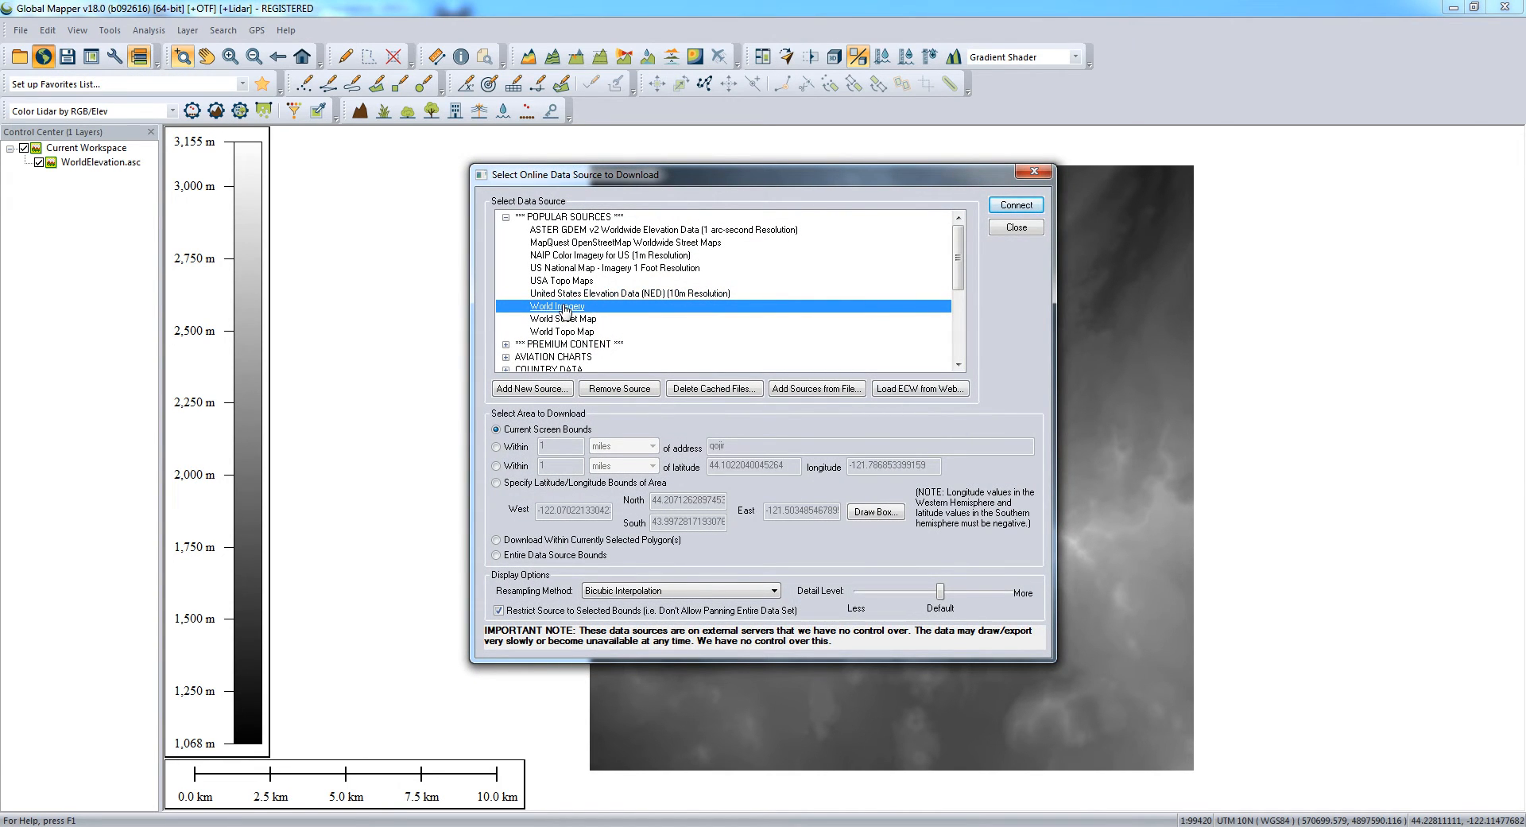
pyautogui.click(1014, 205)
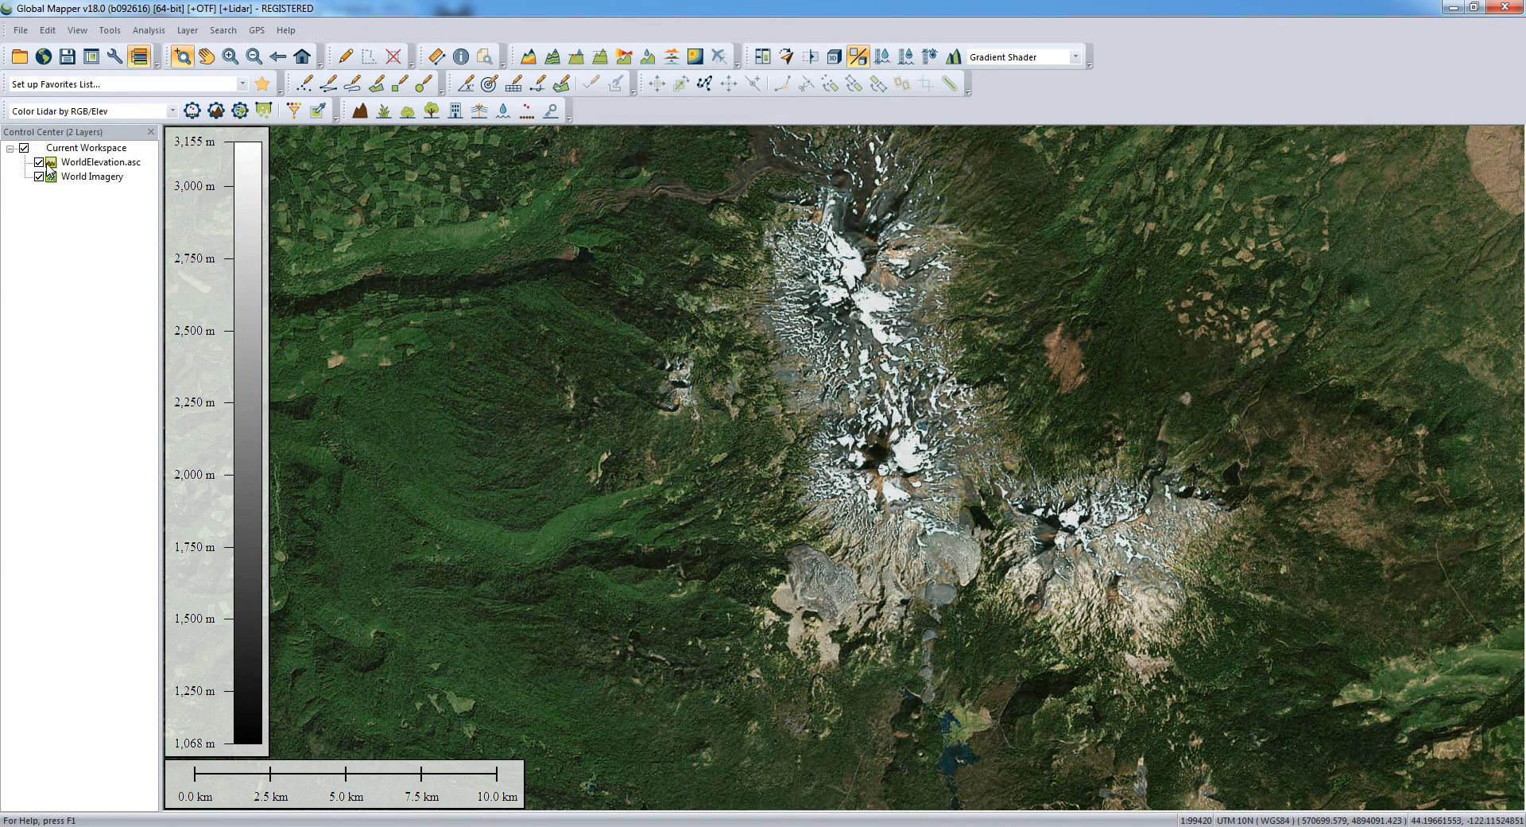
pyautogui.click(112, 163)
pyautogui.moveTo(111, 165); pyautogui.dragTo(114, 202)
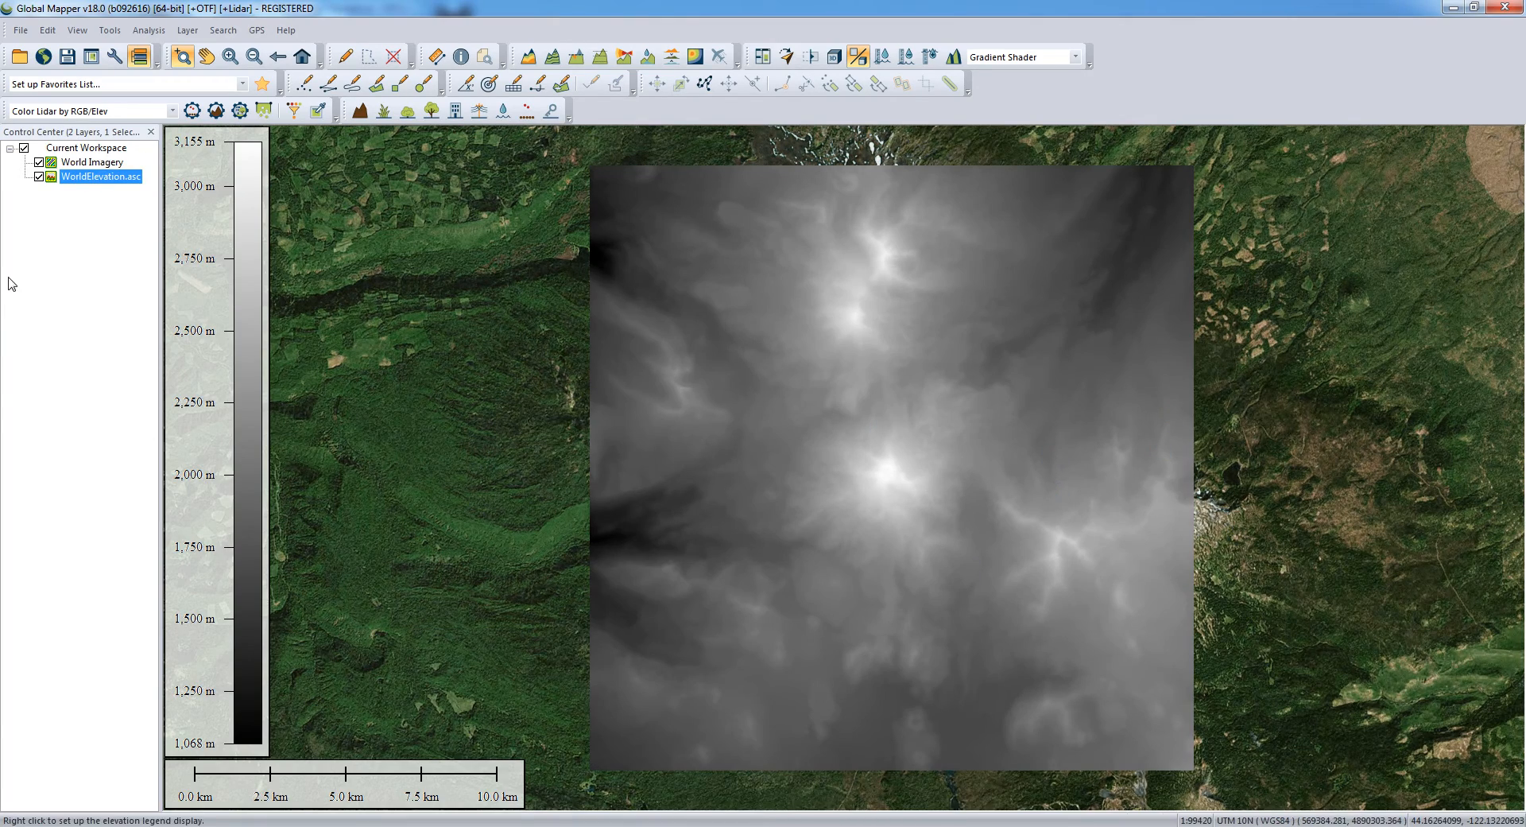
# - Hide the World Imagery layer and load the NAIP Color Imagery for US (1m Resolution) online source for the current screen bounds
pyautogui.click(39, 162)
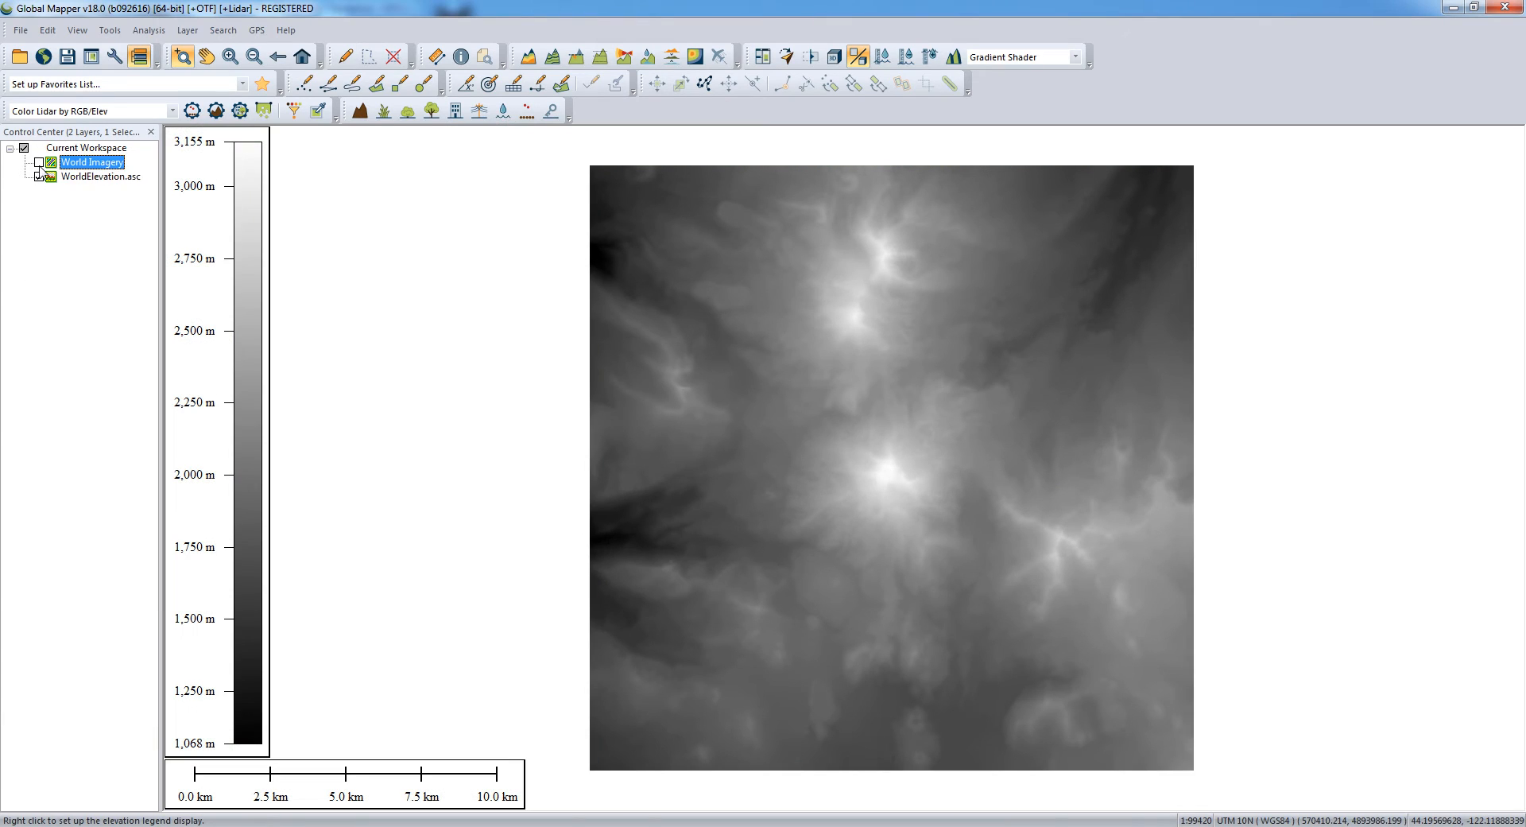
pyautogui.click(41, 58)
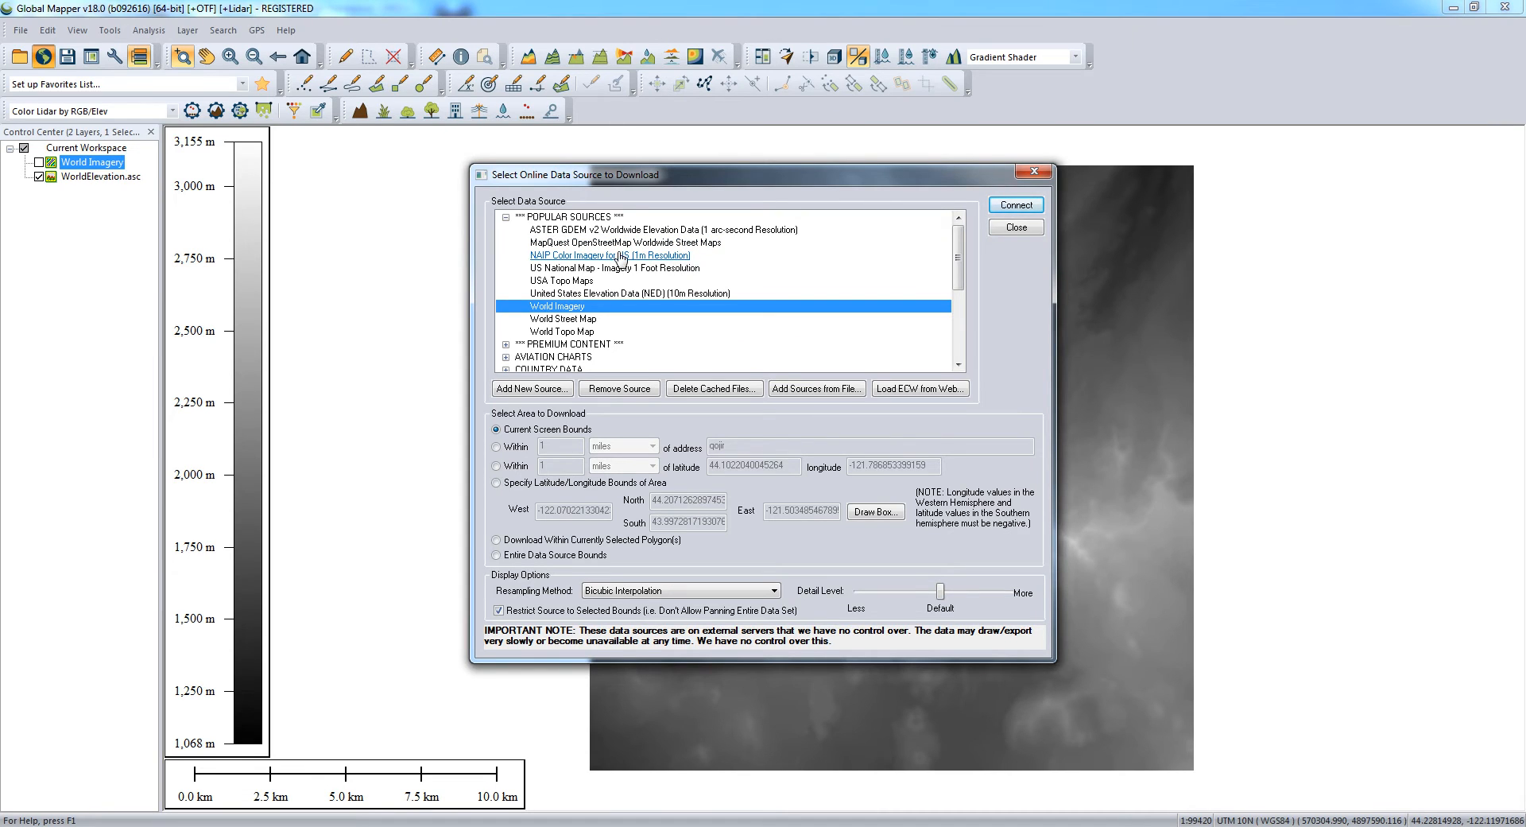
pyautogui.click(621, 256)
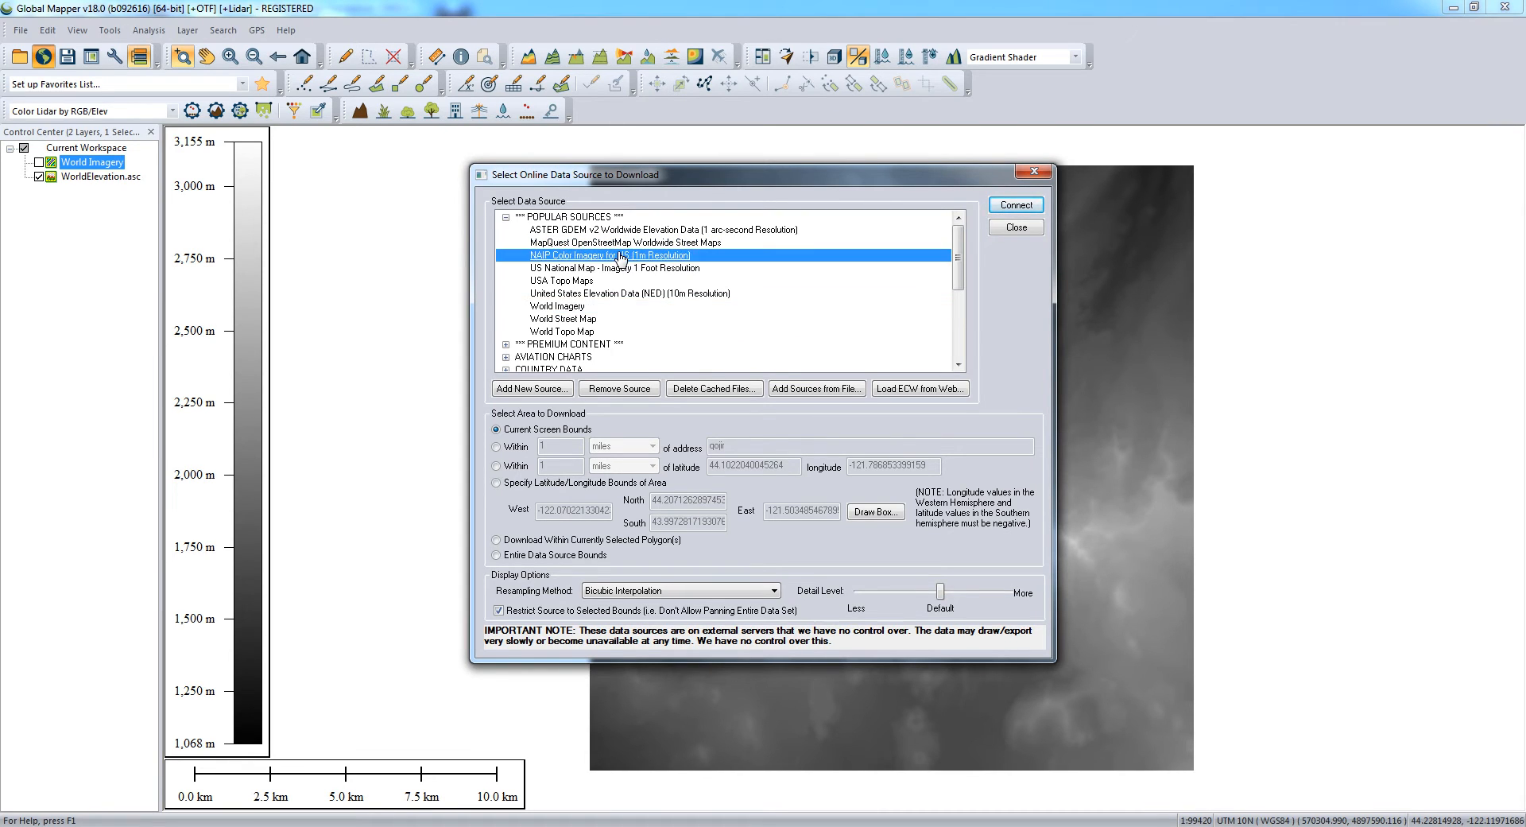
pyautogui.click(1017, 205)
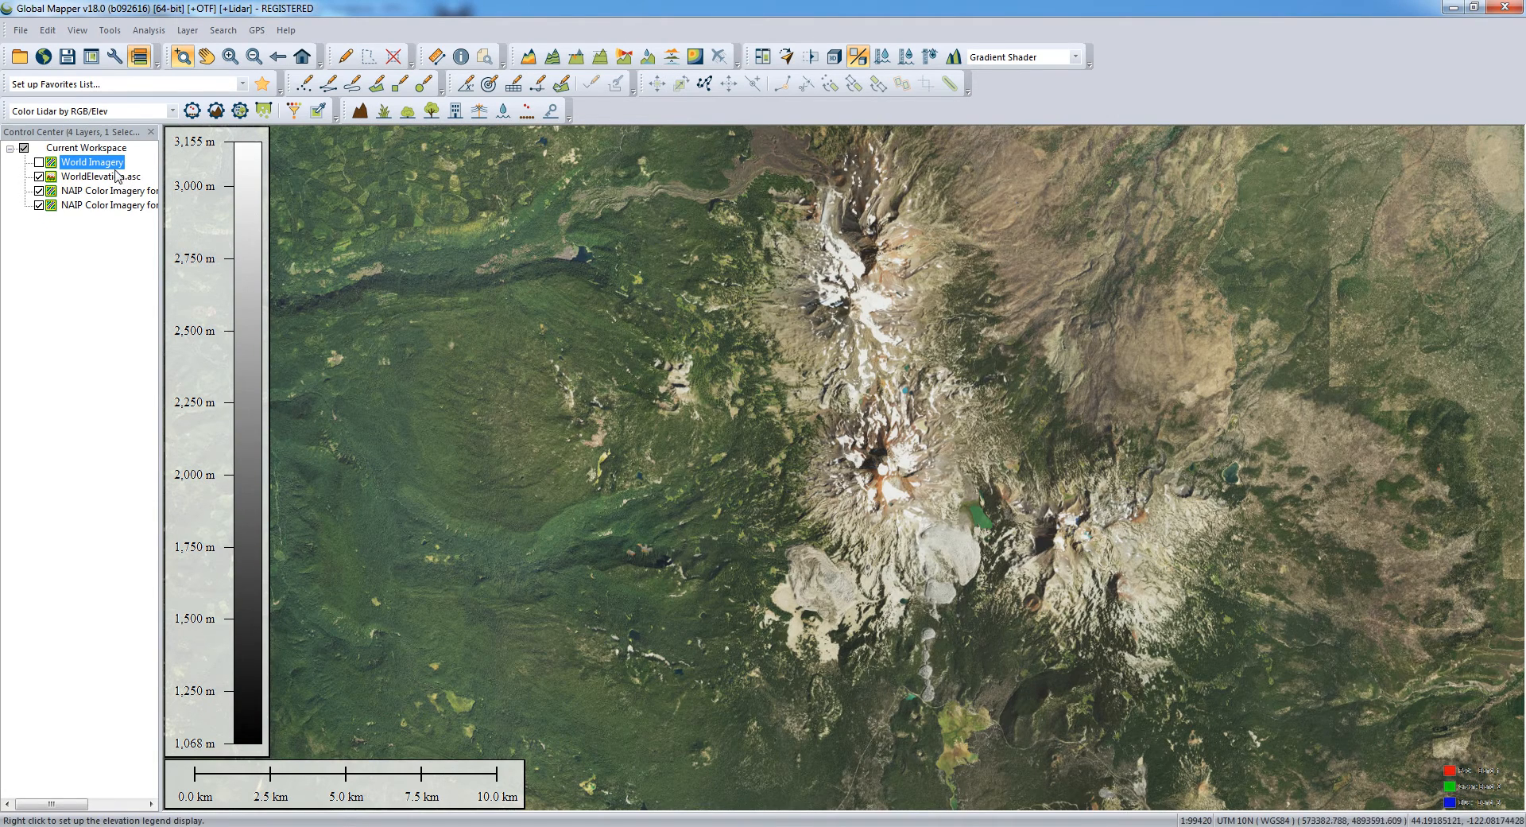
# - Reorder the layers so WorldElevation.asc draws over the NAIP Color Imagery, and hide both NAIP layers
pyautogui.moveTo(109, 179); pyautogui.dragTo(119, 260)
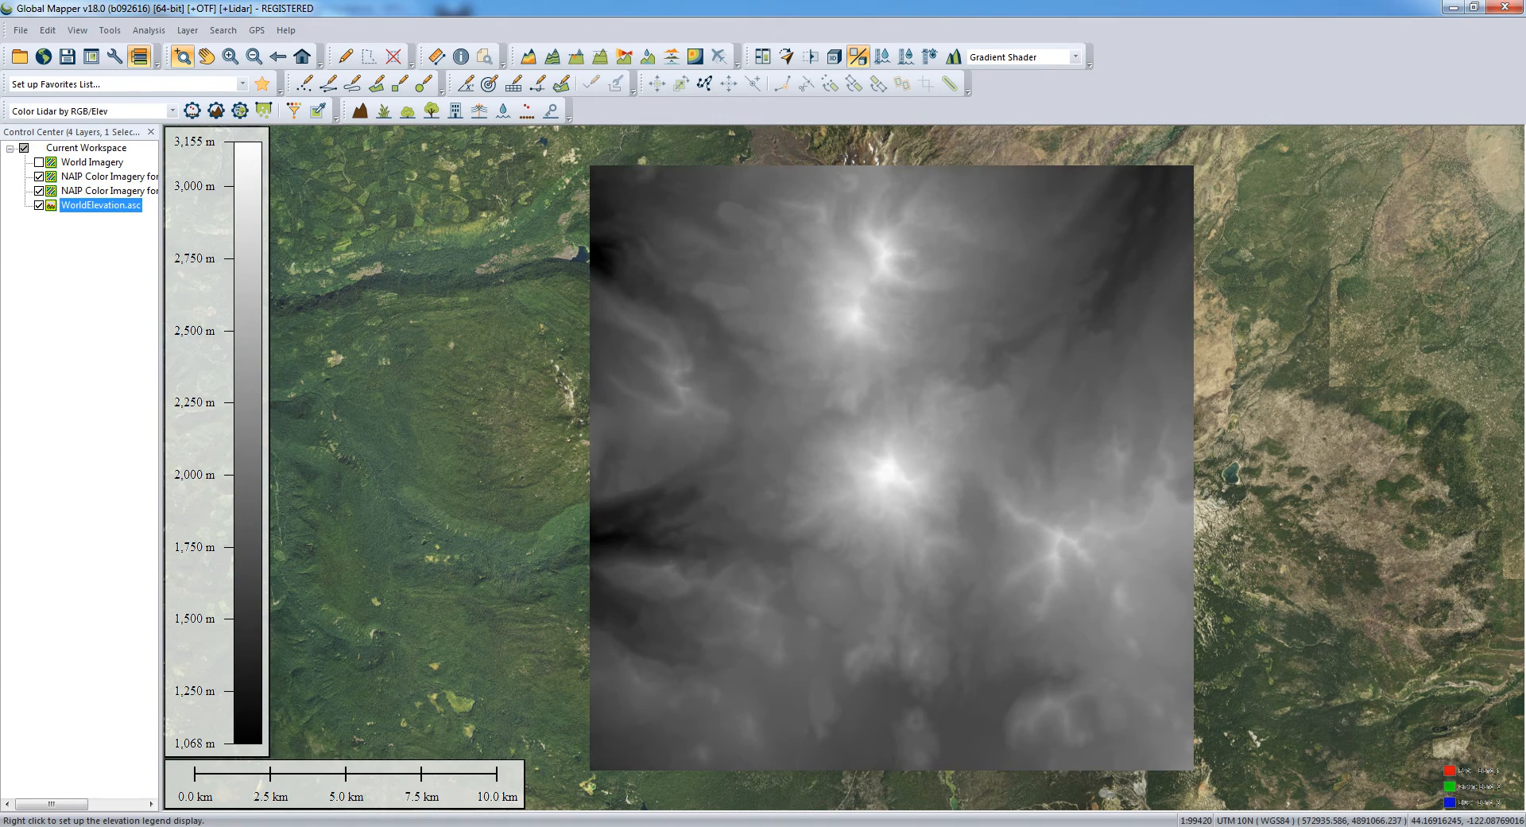
pyautogui.click(39, 177)
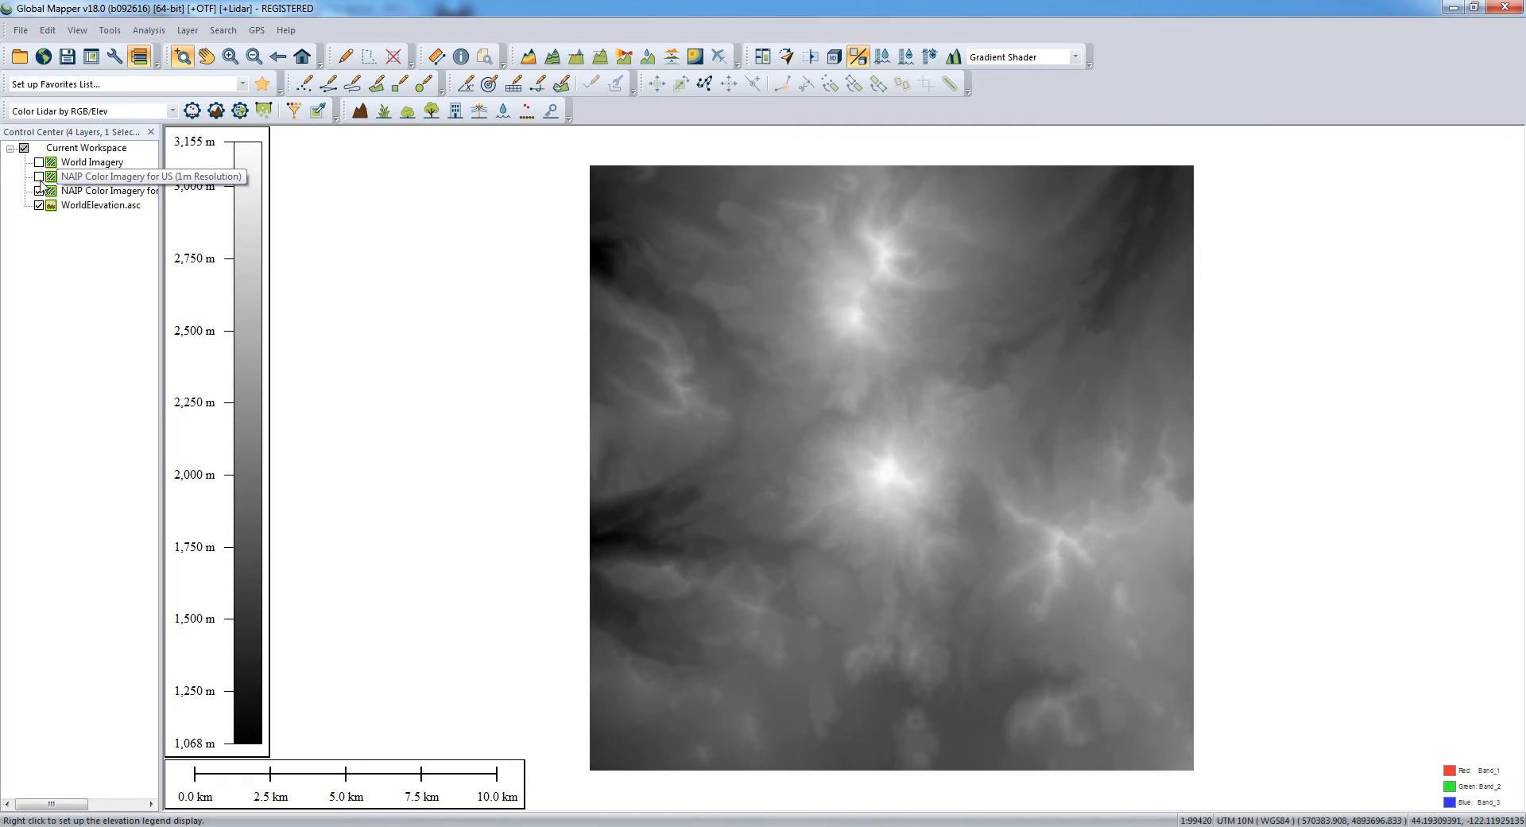
pyautogui.click(38, 191)
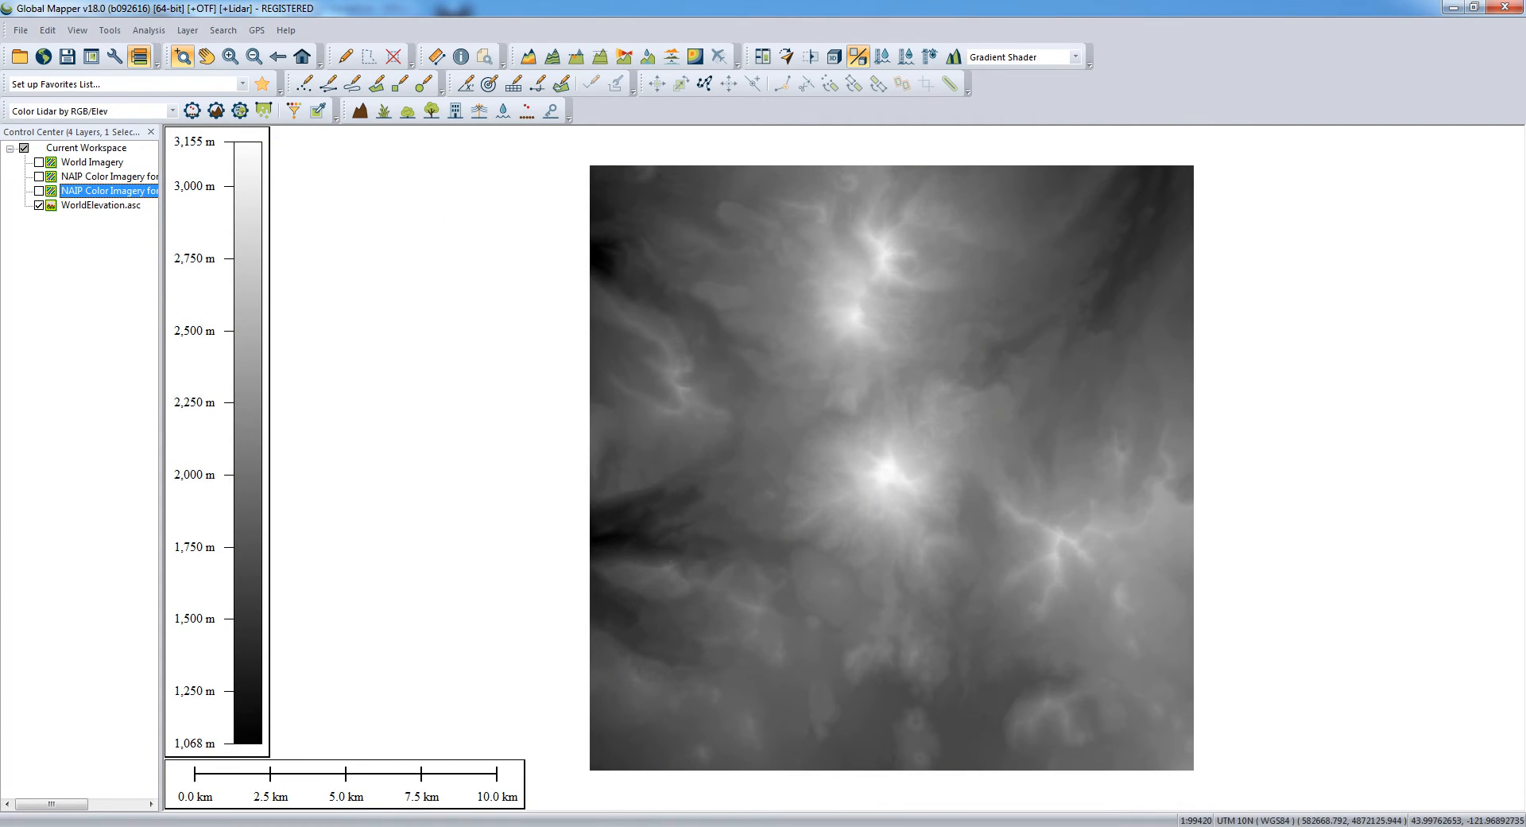
# - Open the Google Tiles folder in Video Tutorial and load its Google.bmp file into Global Mapper
pyautogui.moveTo(401, 826)
pyautogui.click(487, 767)
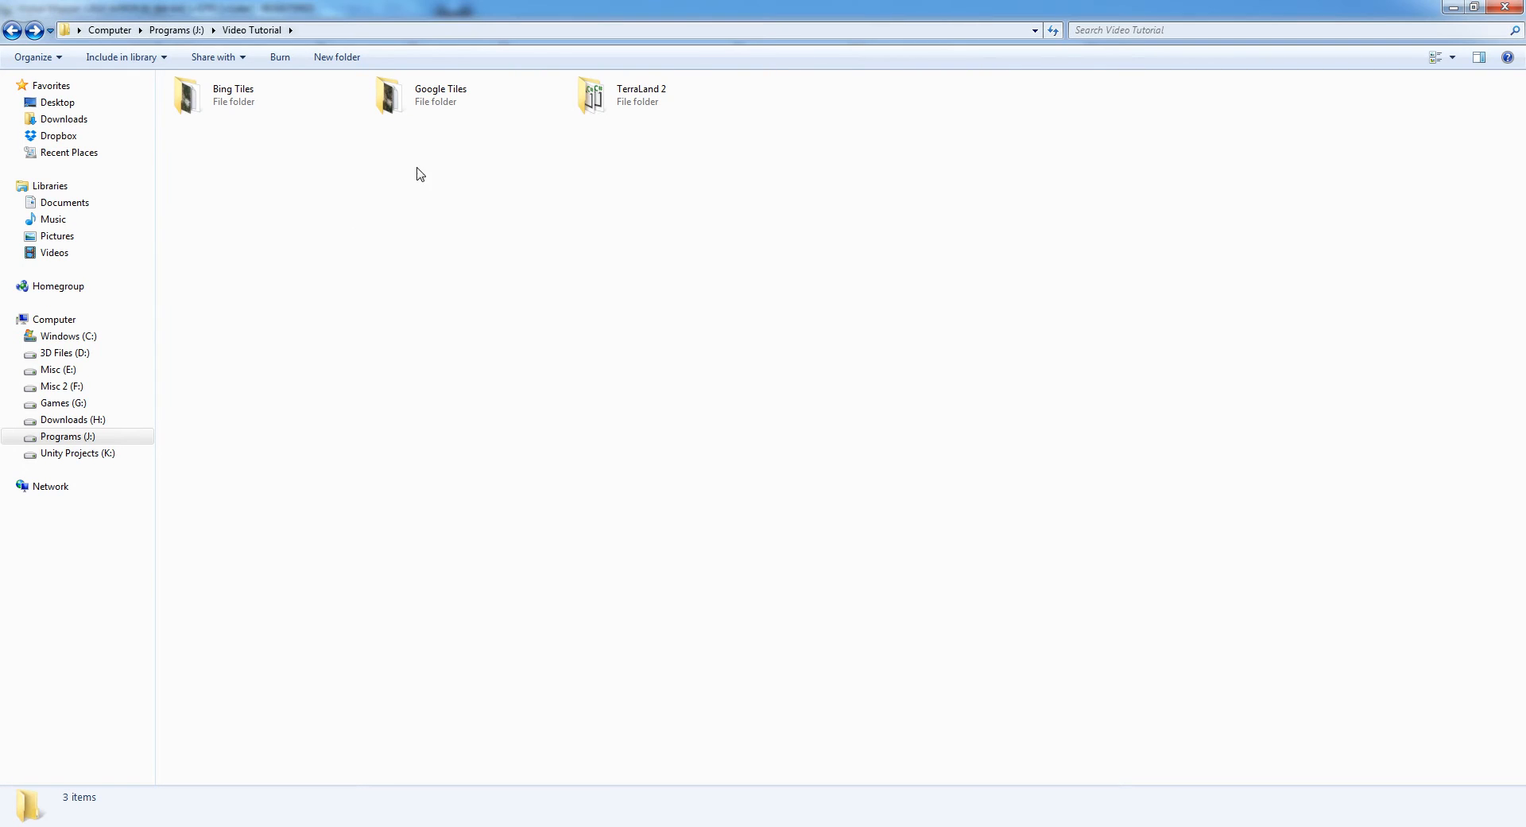
pyautogui.doubleClick(461, 97)
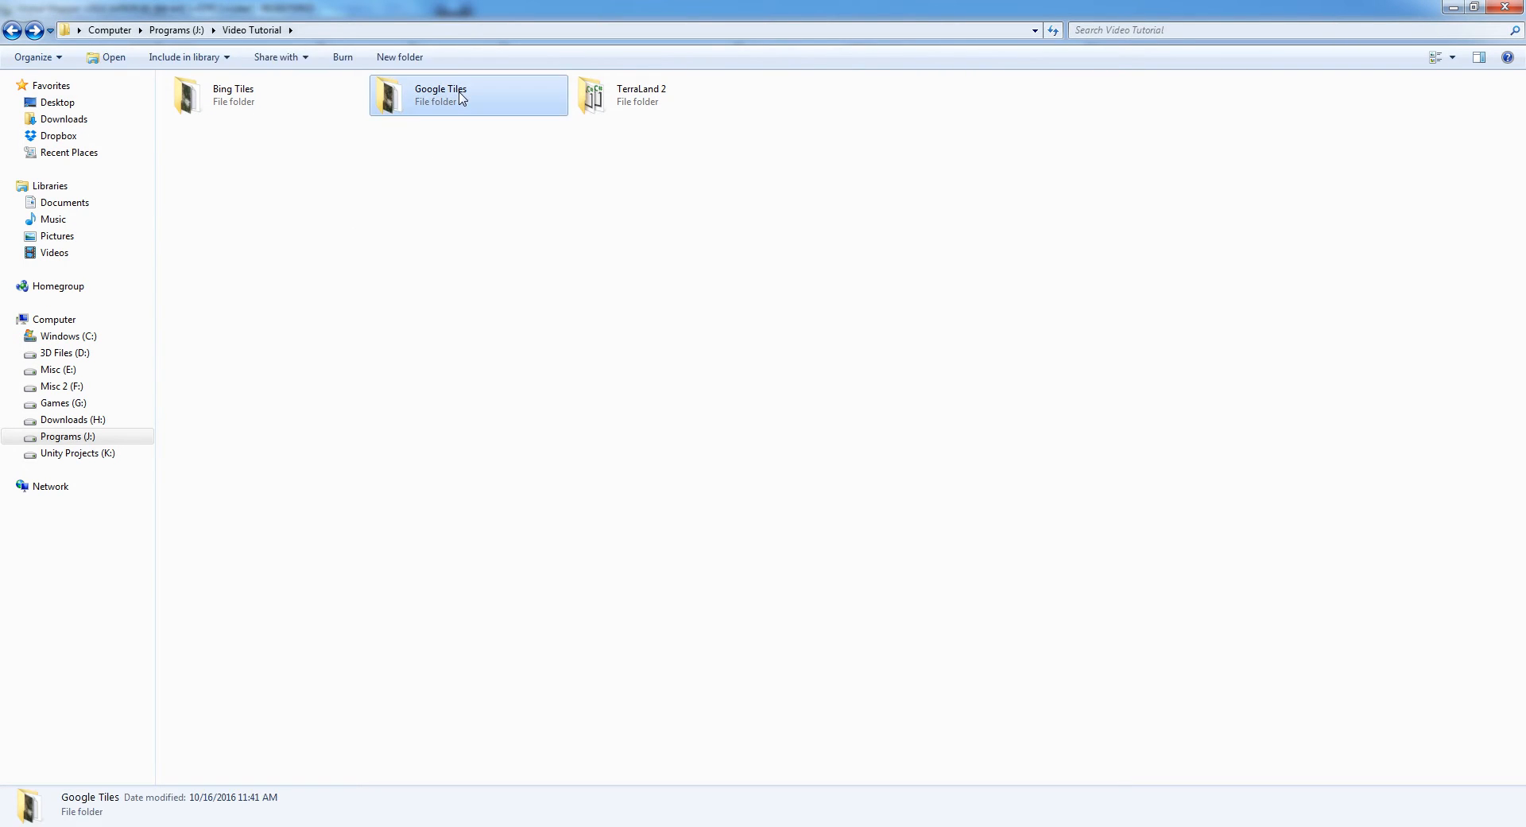
pyautogui.click(512, 105)
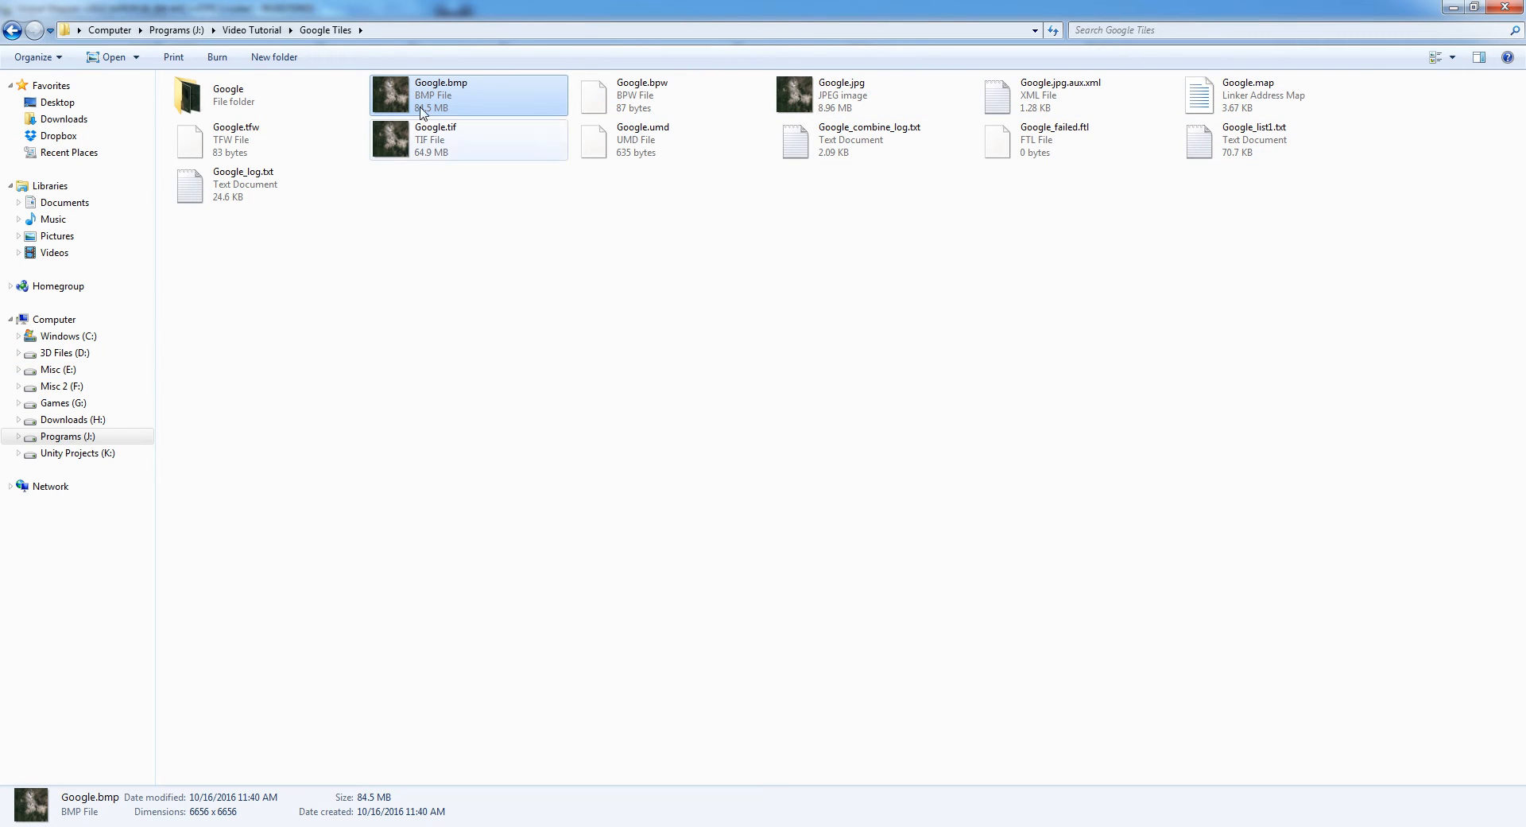
pyautogui.moveTo(394, 100); pyautogui.dragTo(927, 449)
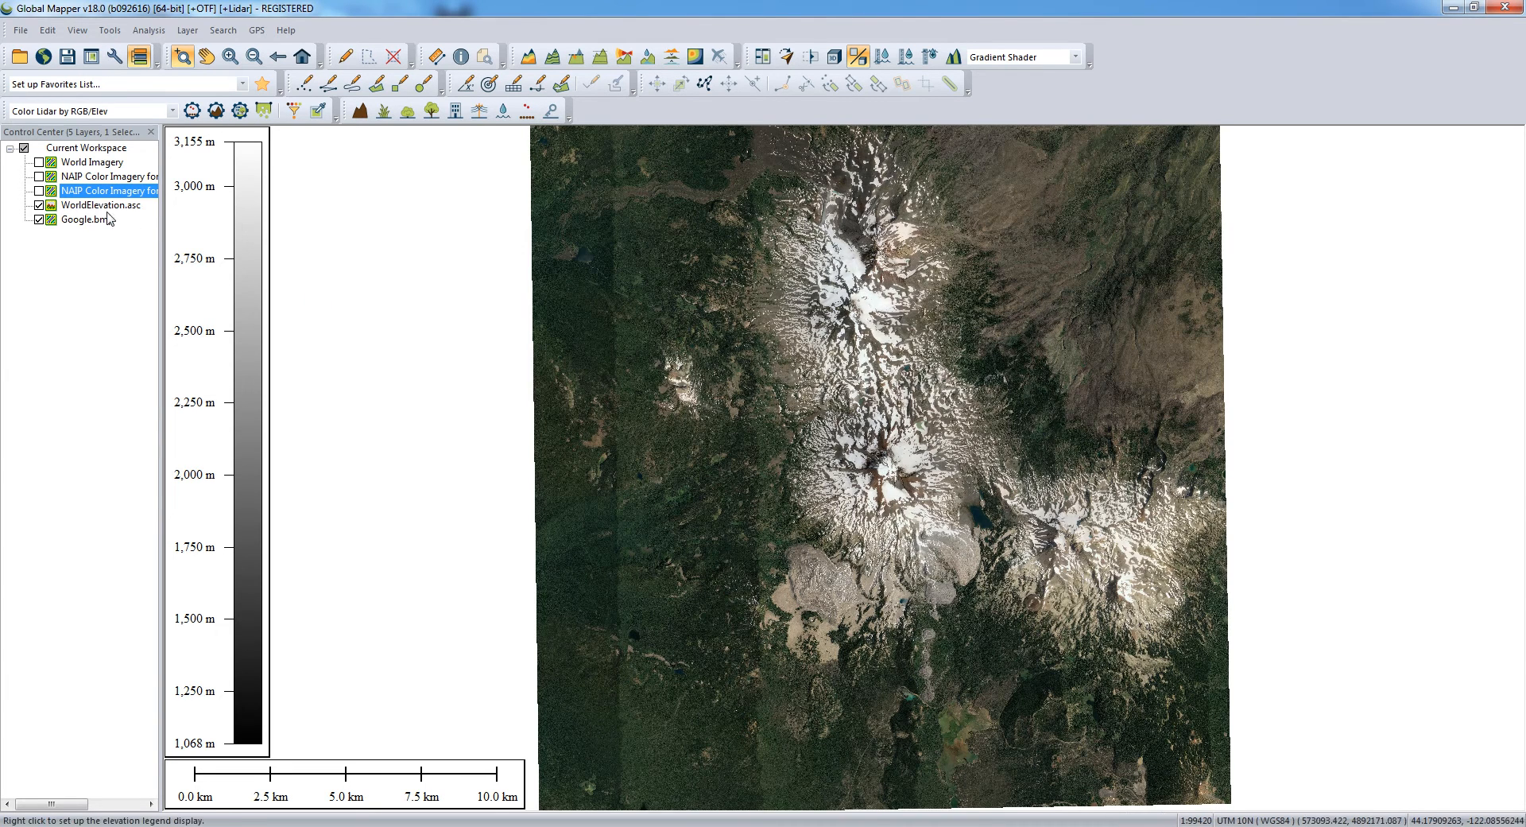
# - Reorder the layers so WorldElevation.asc draws over Google.bmp, and hide the Google.bmp layer
pyautogui.click(71, 206)
pyautogui.moveTo(72, 208); pyautogui.dragTo(70, 248)
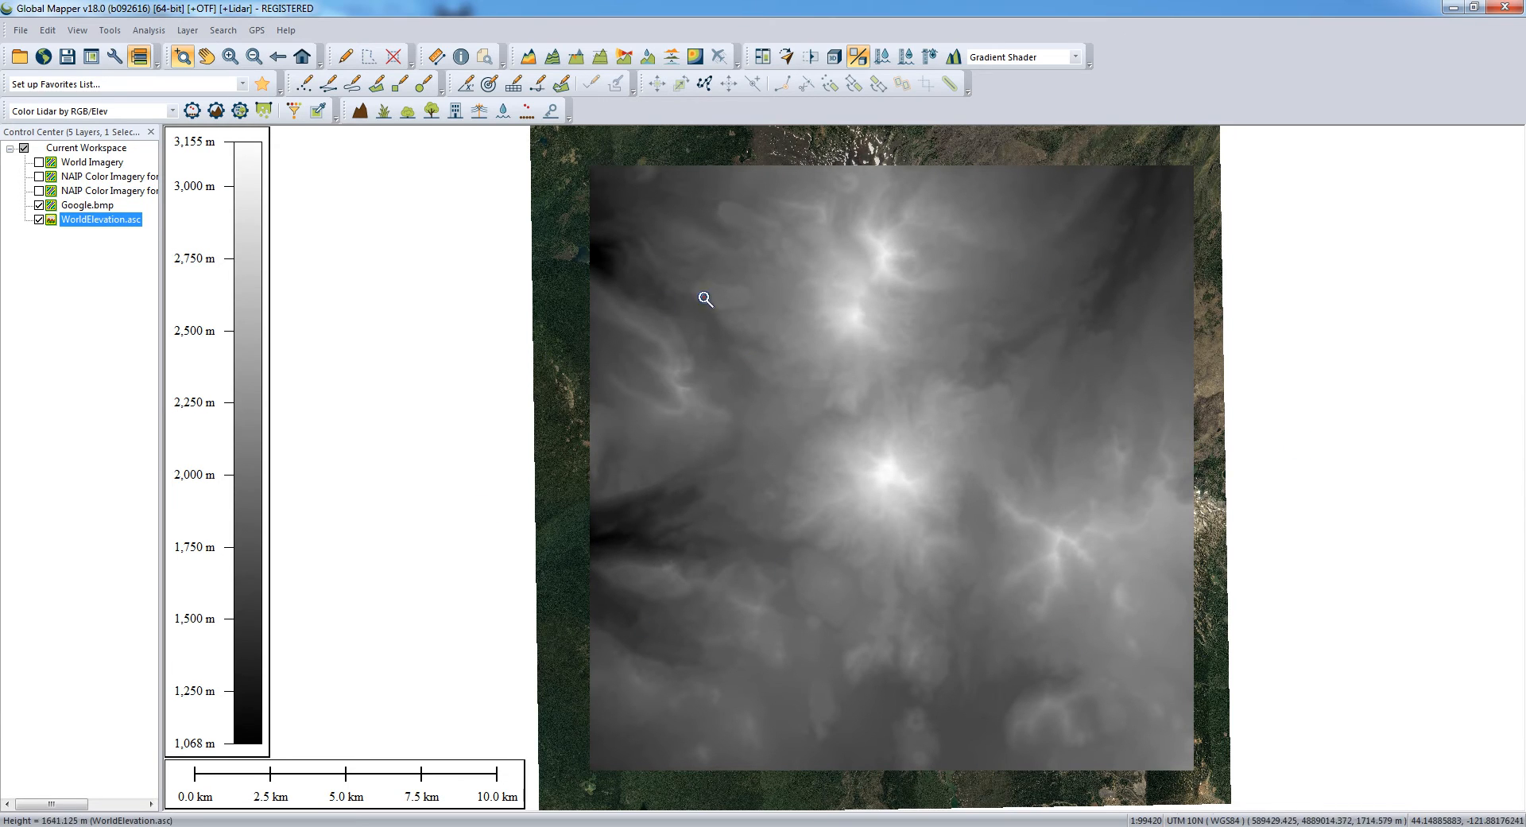
pyautogui.click(39, 205)
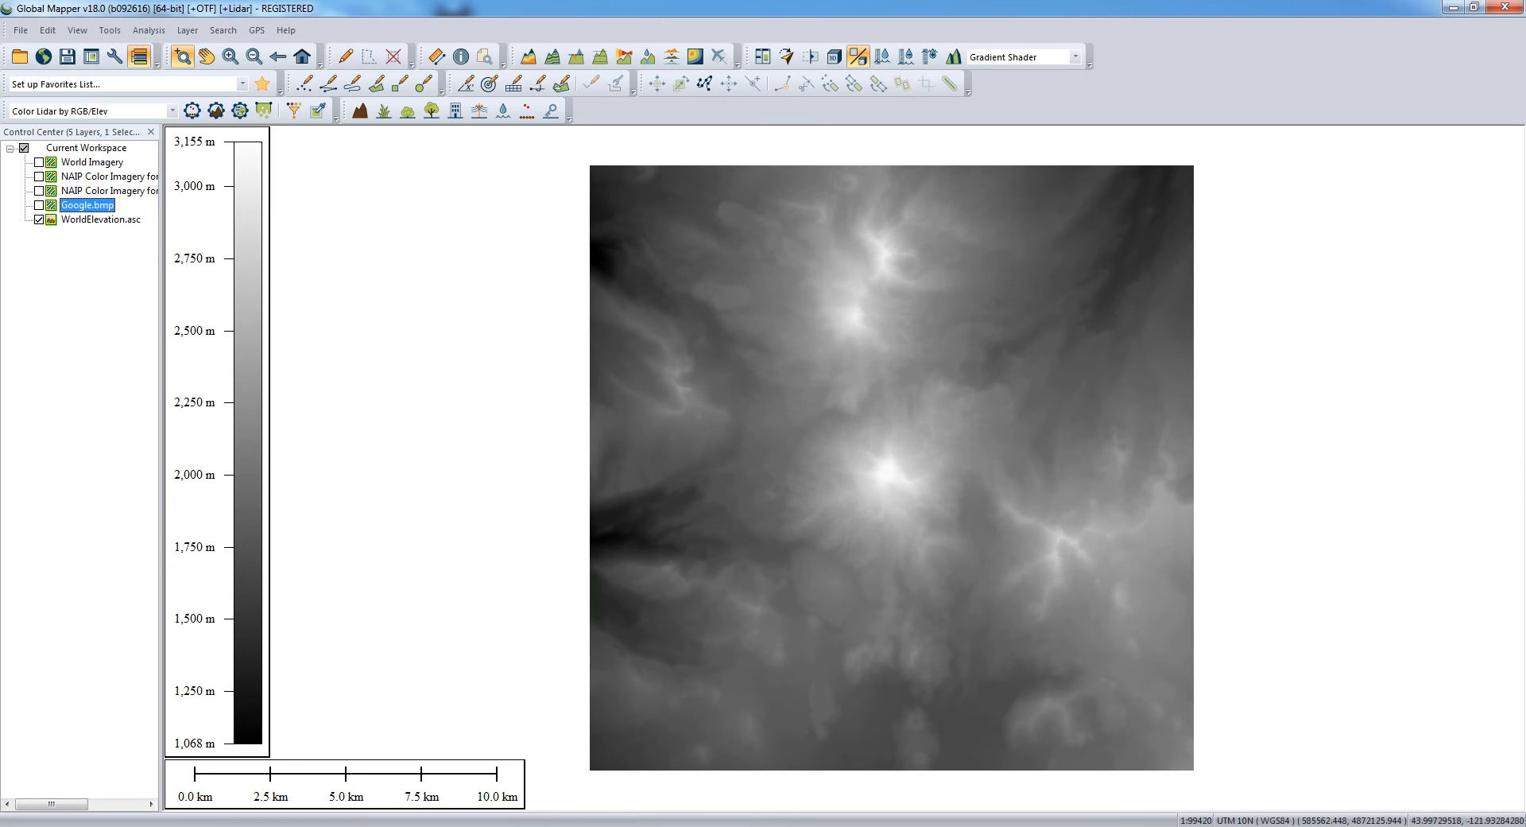
# - Open the Bing Tiles folder in Video Tutorial and load its Bing.bmp file into Global Mapper
pyautogui.hotkey('alt', 'Tab')
pyautogui.click(875, 286)
pyautogui.press('BackSpace')
pyautogui.click(226, 94)
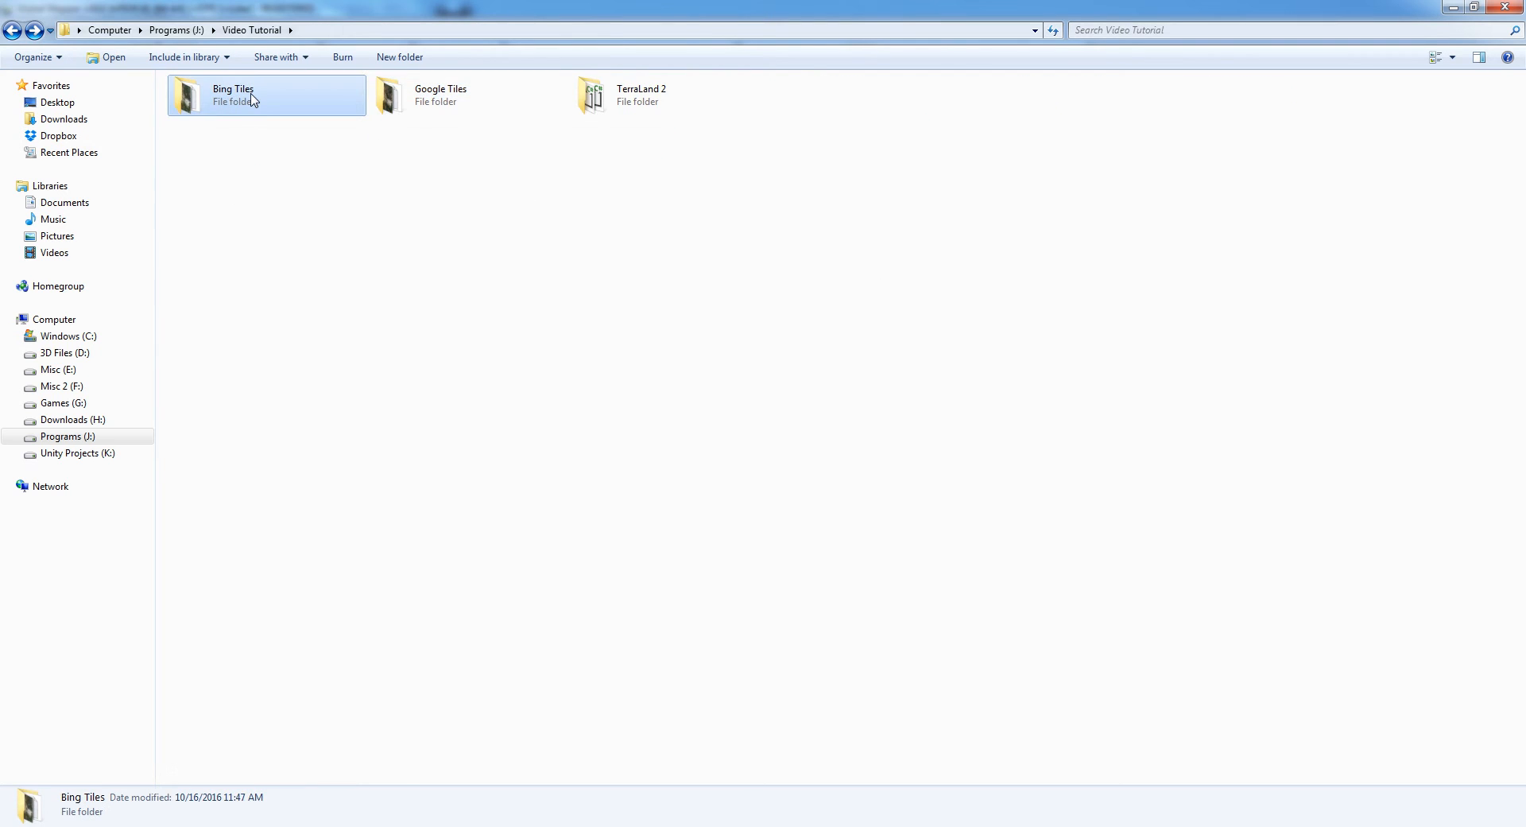
pyautogui.doubleClick(251, 99)
pyautogui.click(470, 96)
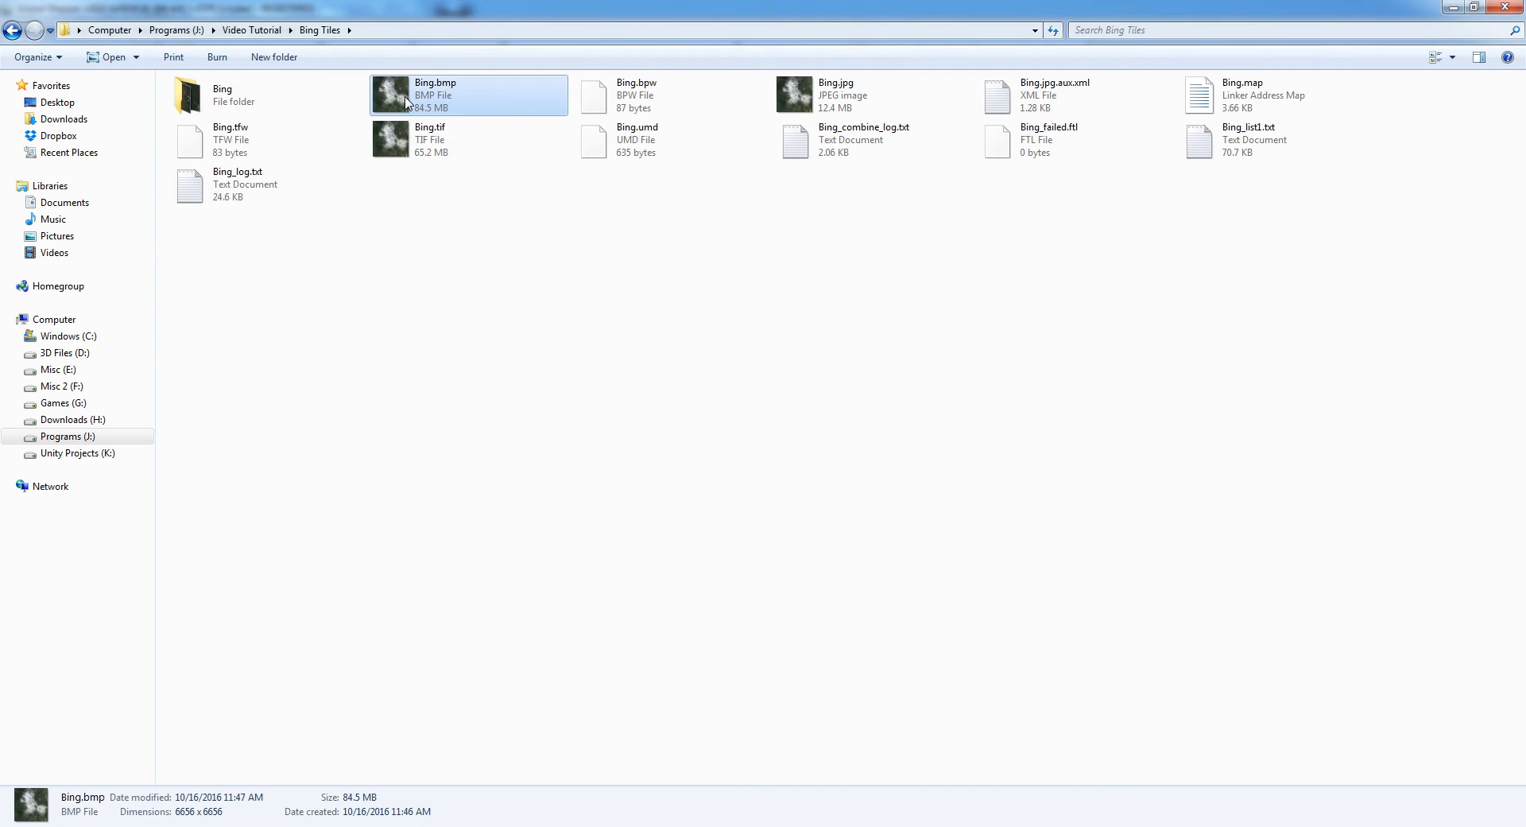
pyautogui.moveTo(397, 100); pyautogui.dragTo(878, 432)
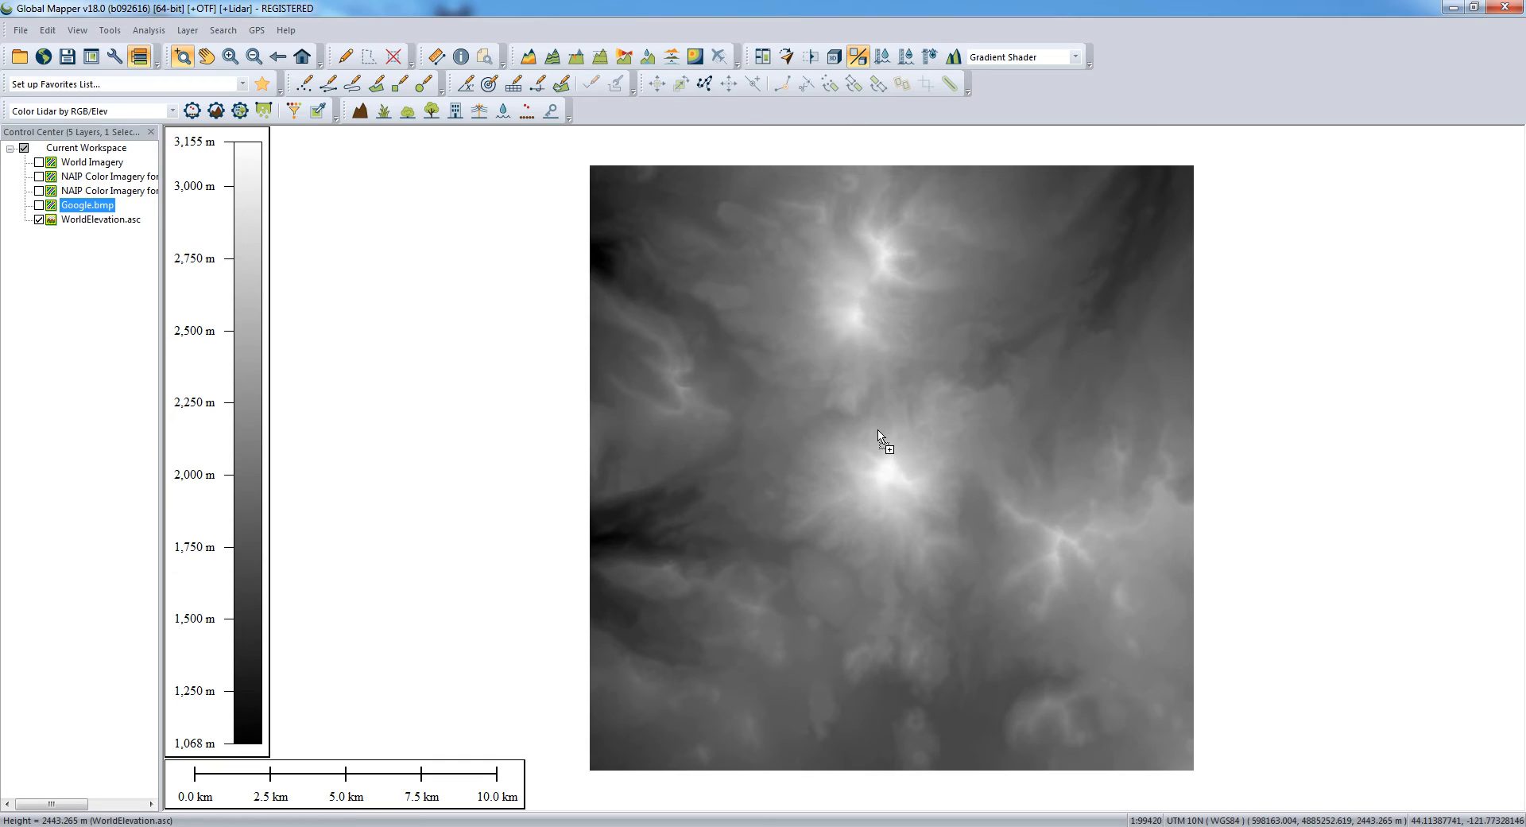
pyautogui.moveTo(879, 431); pyautogui.dragTo(879, 432)
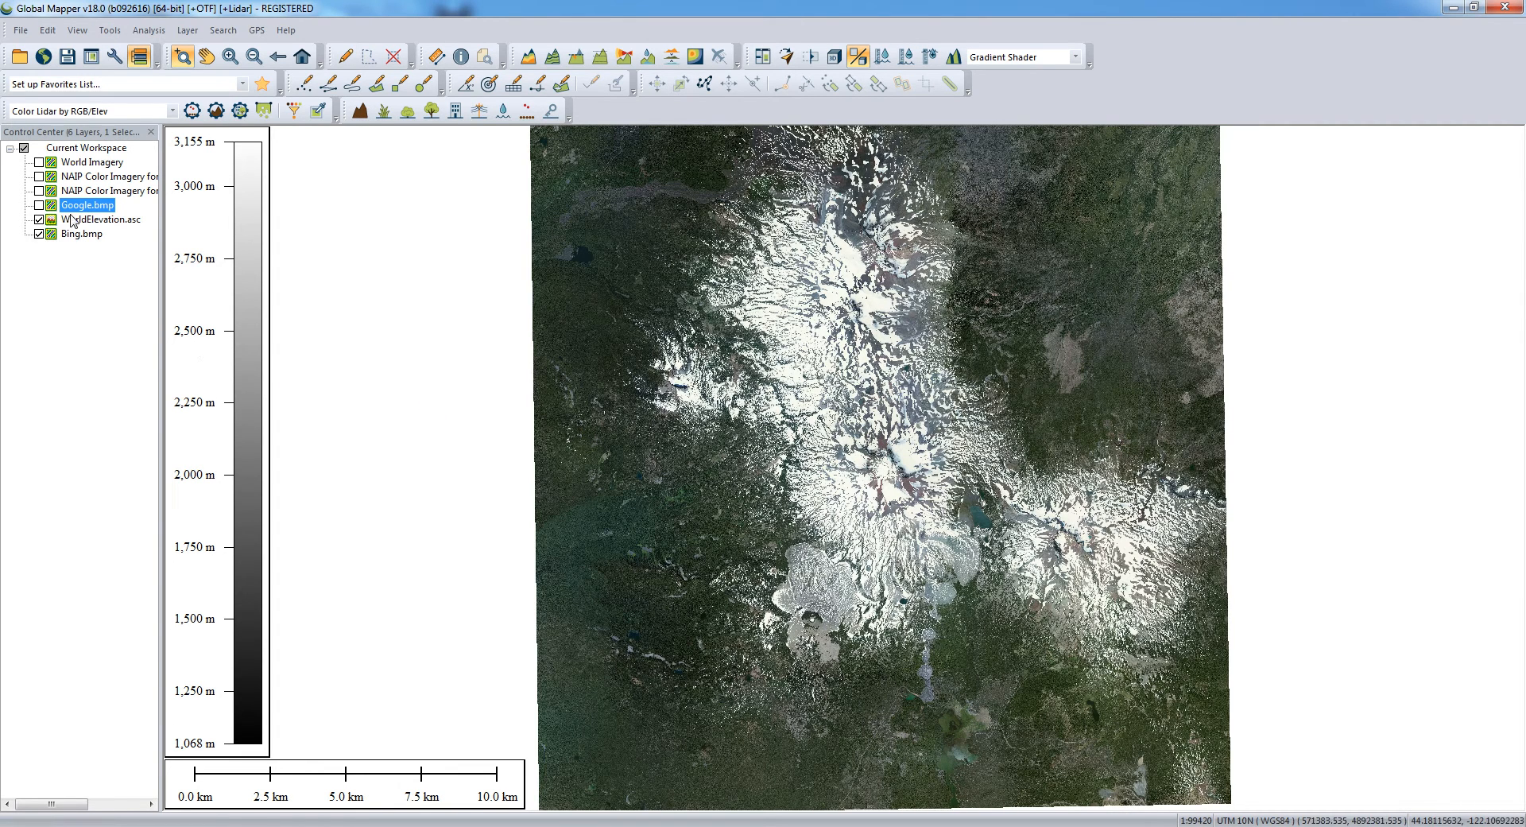
# - Reorder the layers so WorldElevation.asc draws over Bing.bmp, and hide the Bing.bmp layer
pyautogui.moveTo(72, 221); pyautogui.dragTo(77, 278)
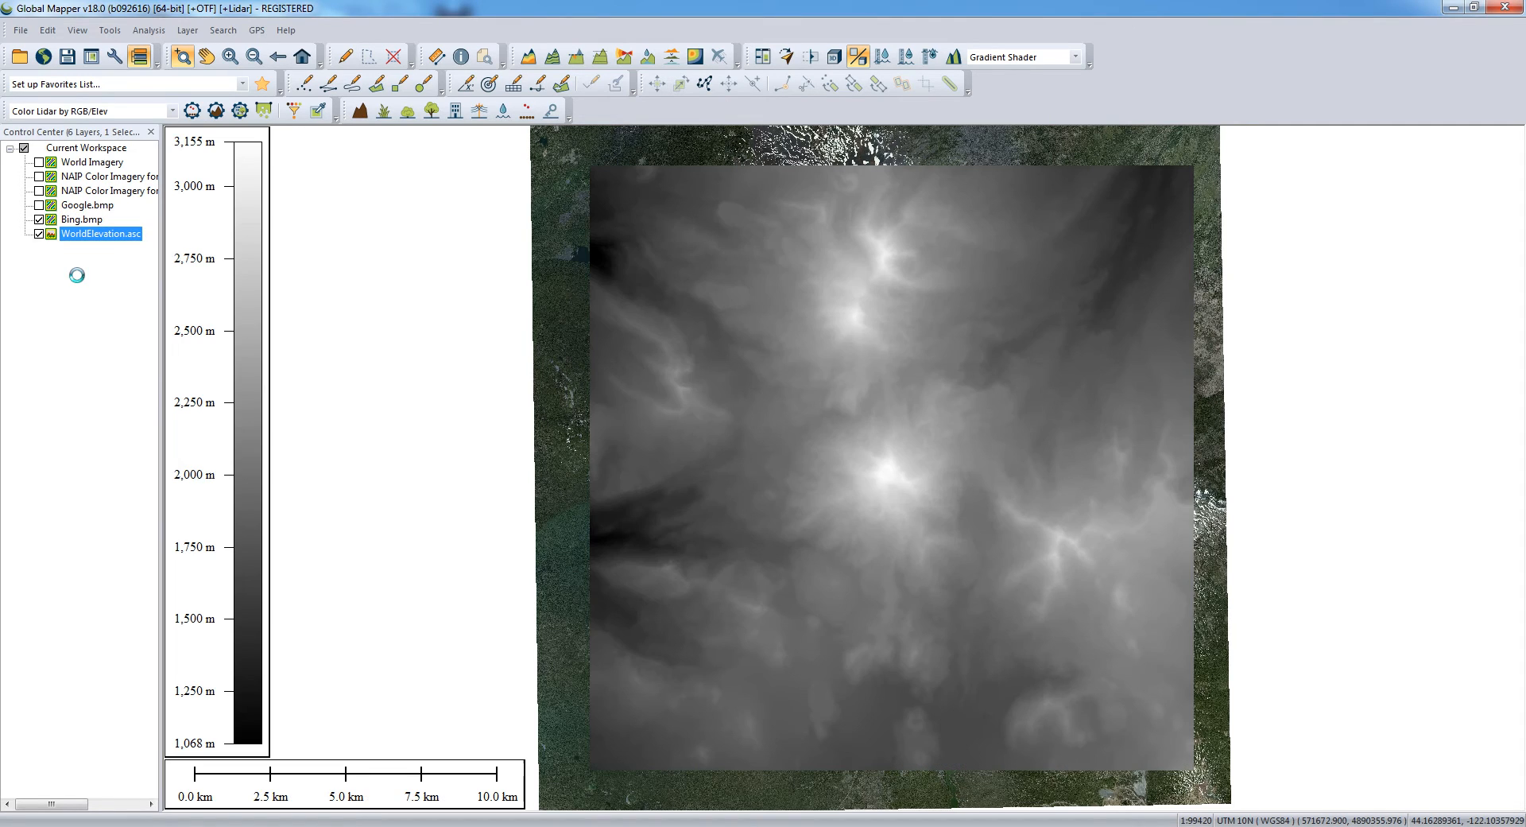
pyautogui.click(38, 221)
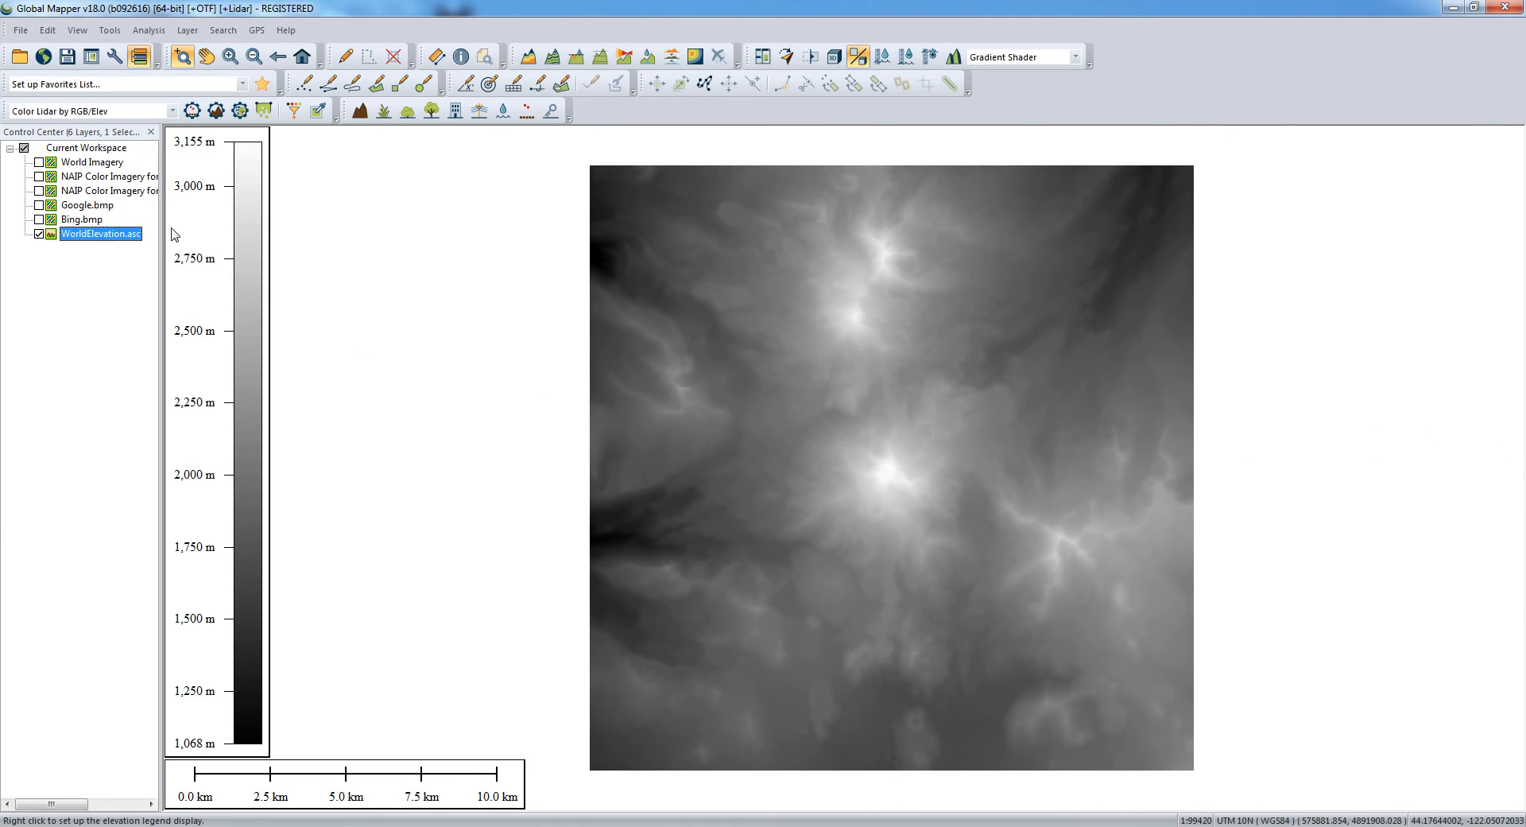
# - Create a rectangular coverage box area for the WorldElevation.asc layer and check its outline without the elevation data
pyautogui.rightClick(93, 236)
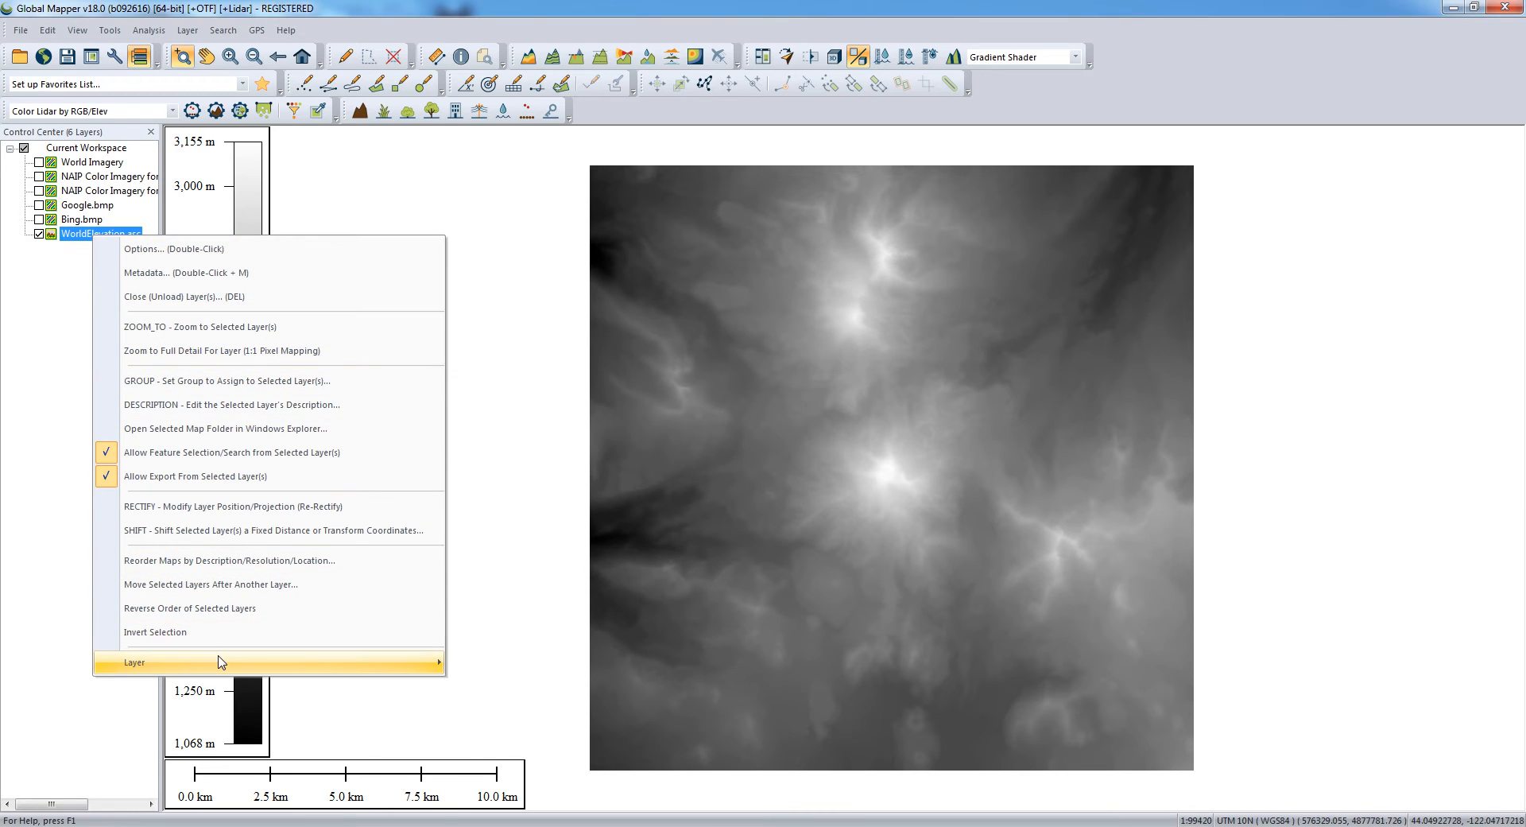
pyautogui.moveTo(229, 662)
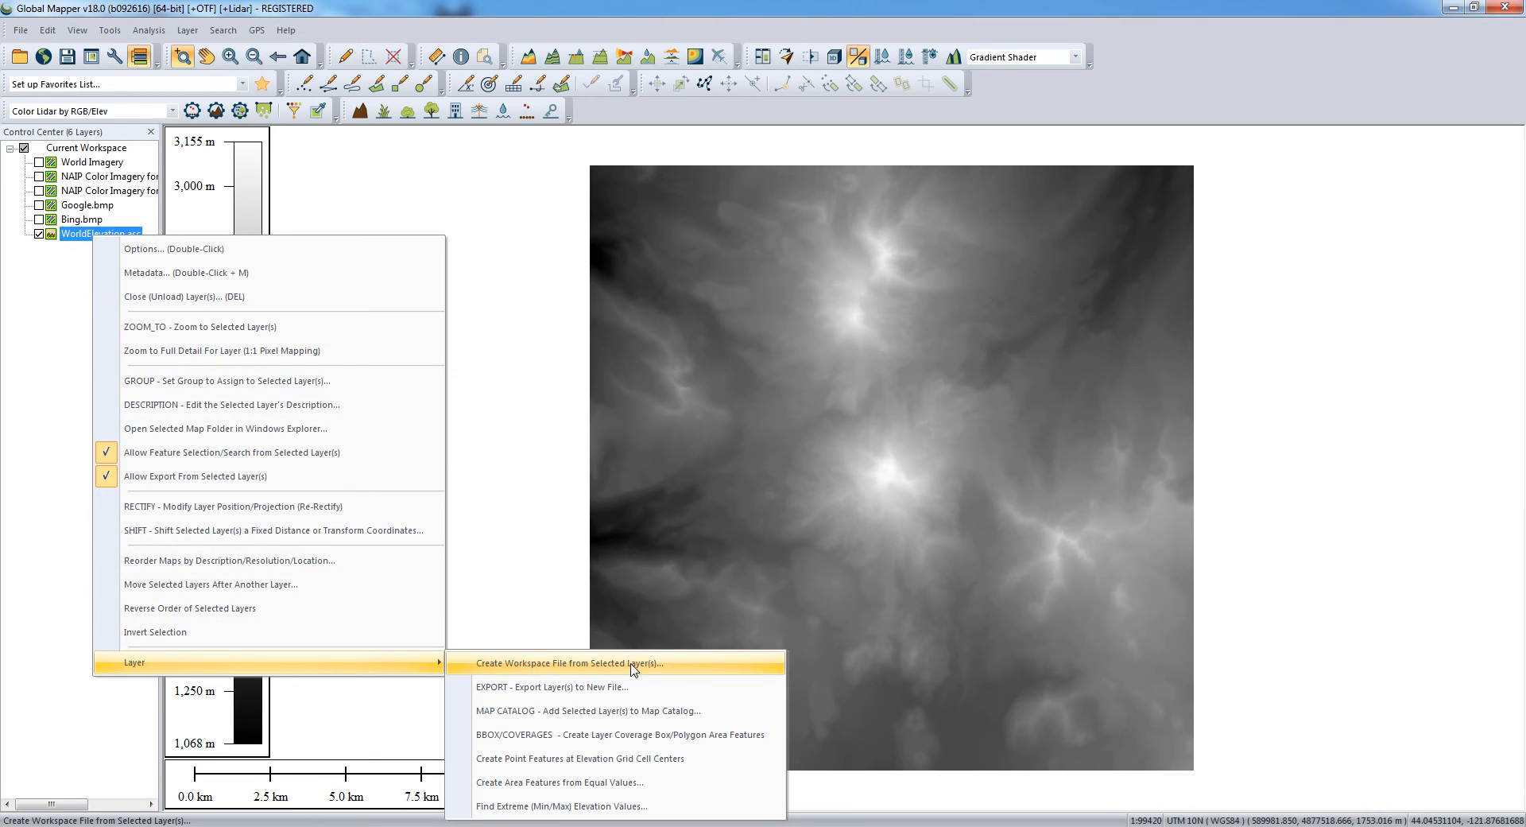
pyautogui.click(656, 735)
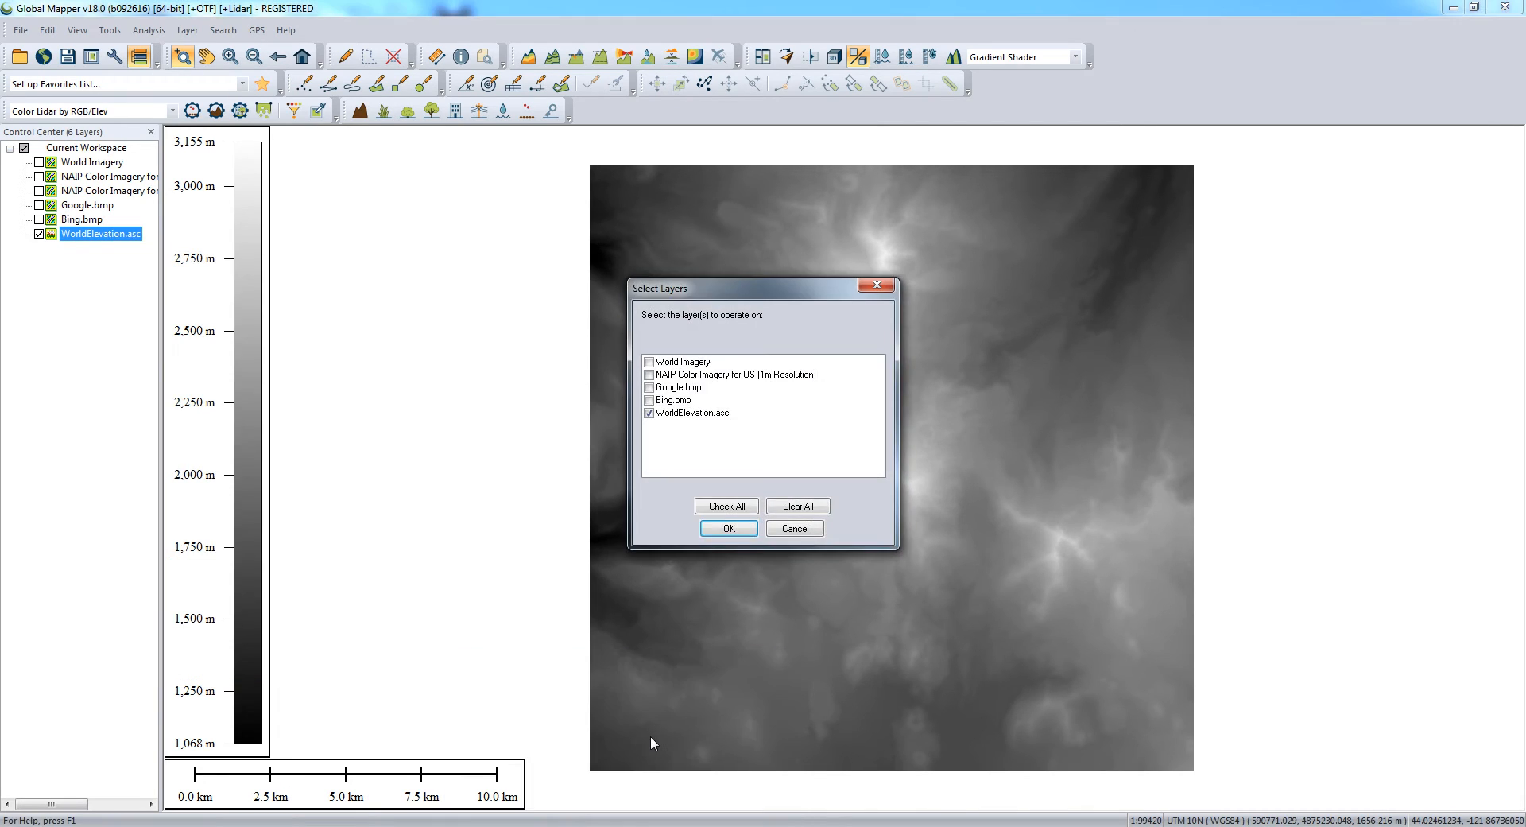
pyautogui.click(729, 529)
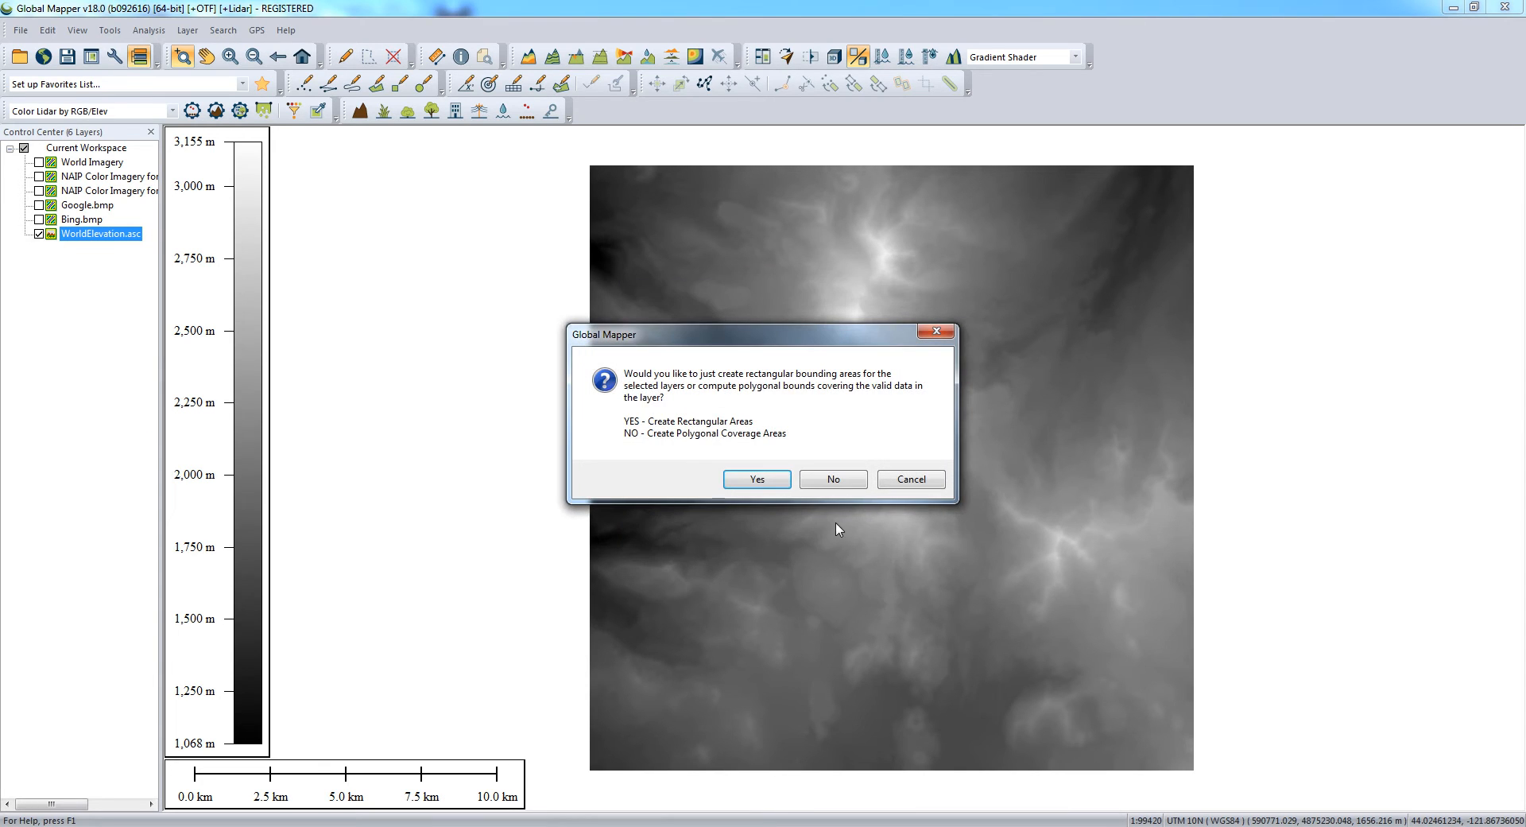
pyautogui.click(757, 479)
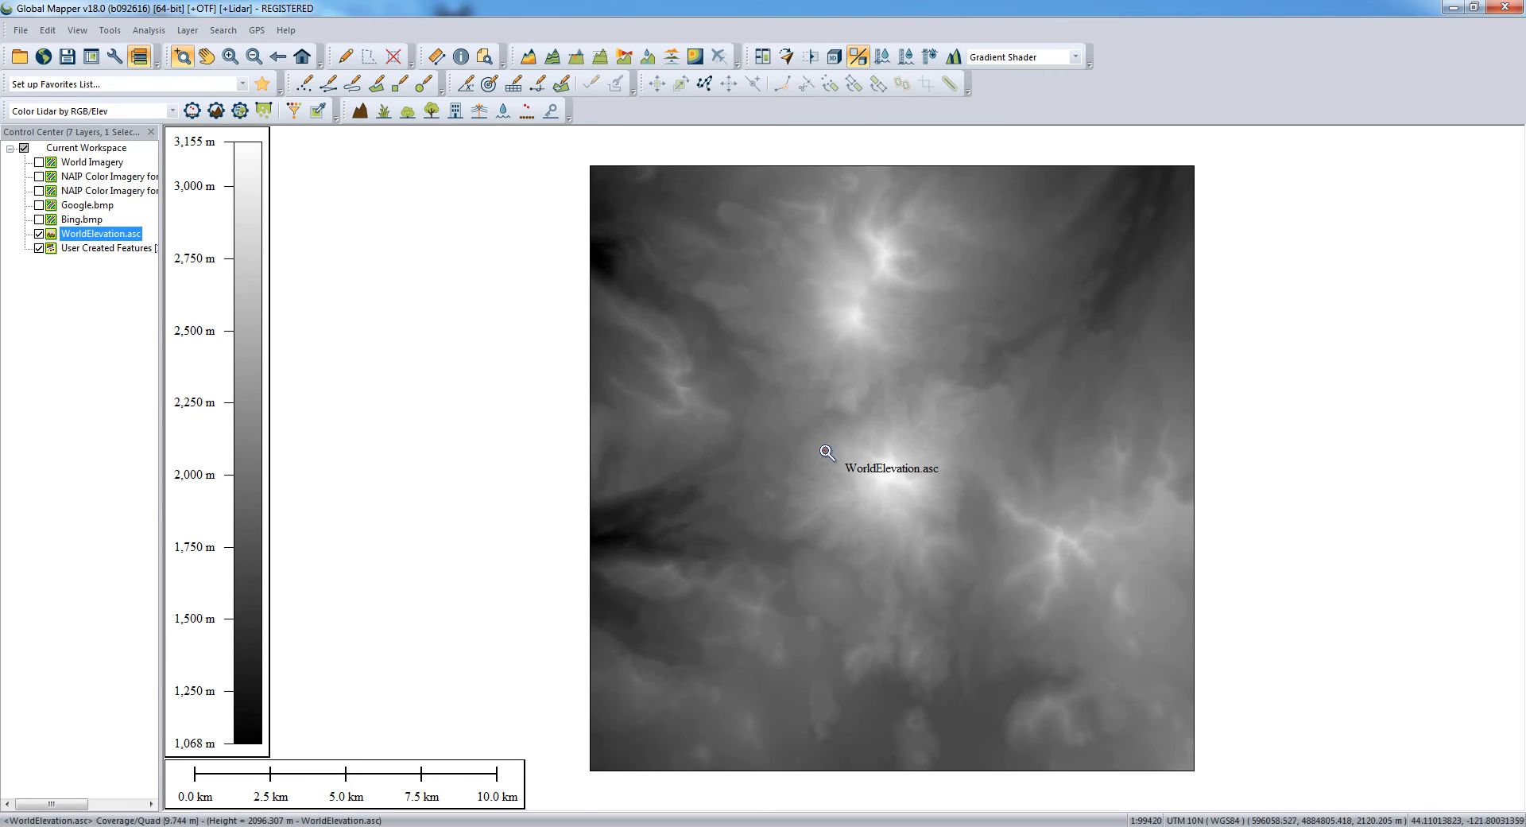
pyautogui.click(39, 233)
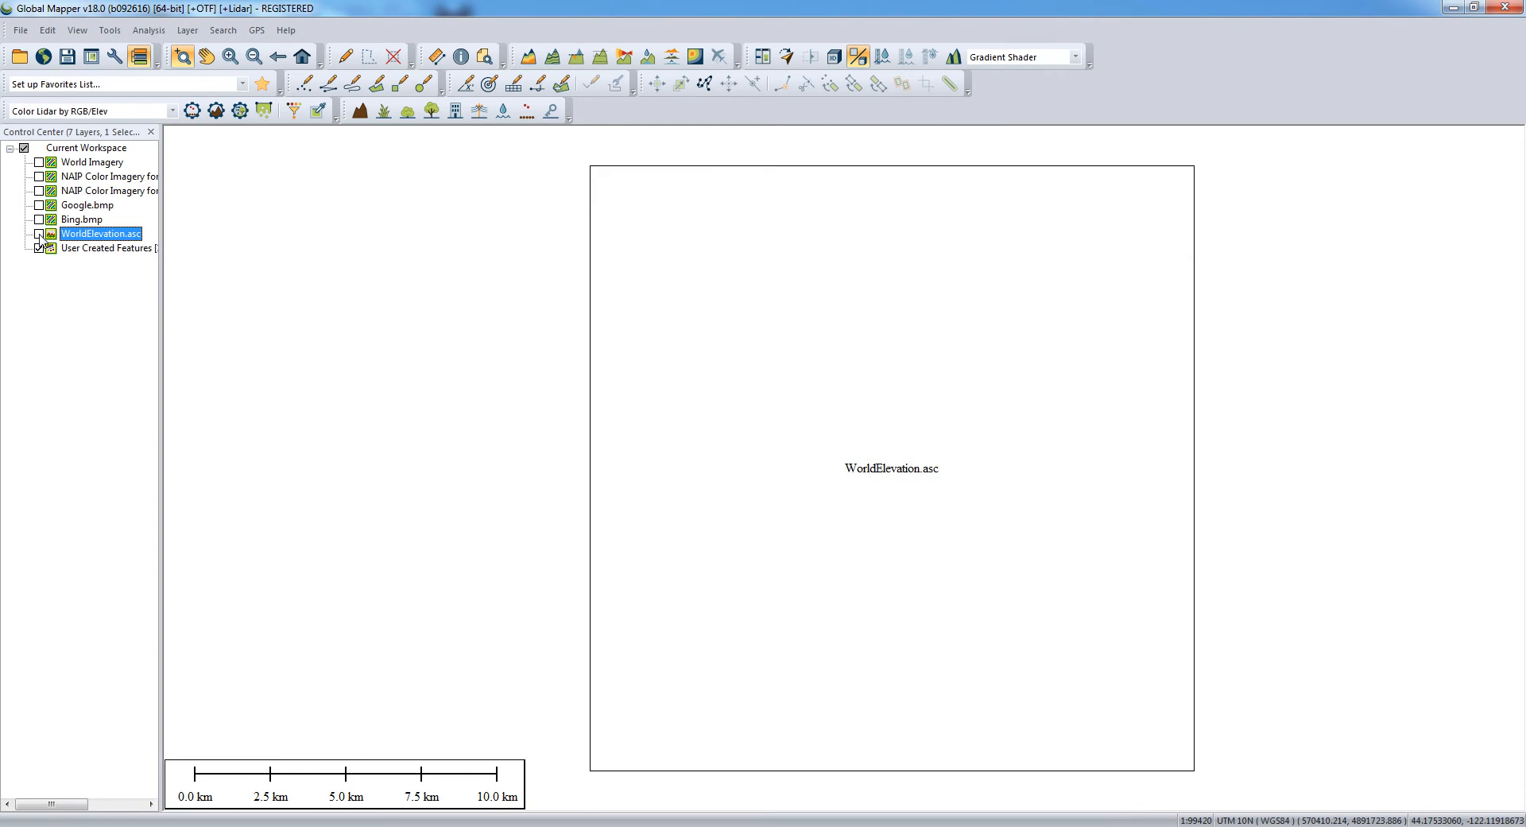
pyautogui.click(39, 234)
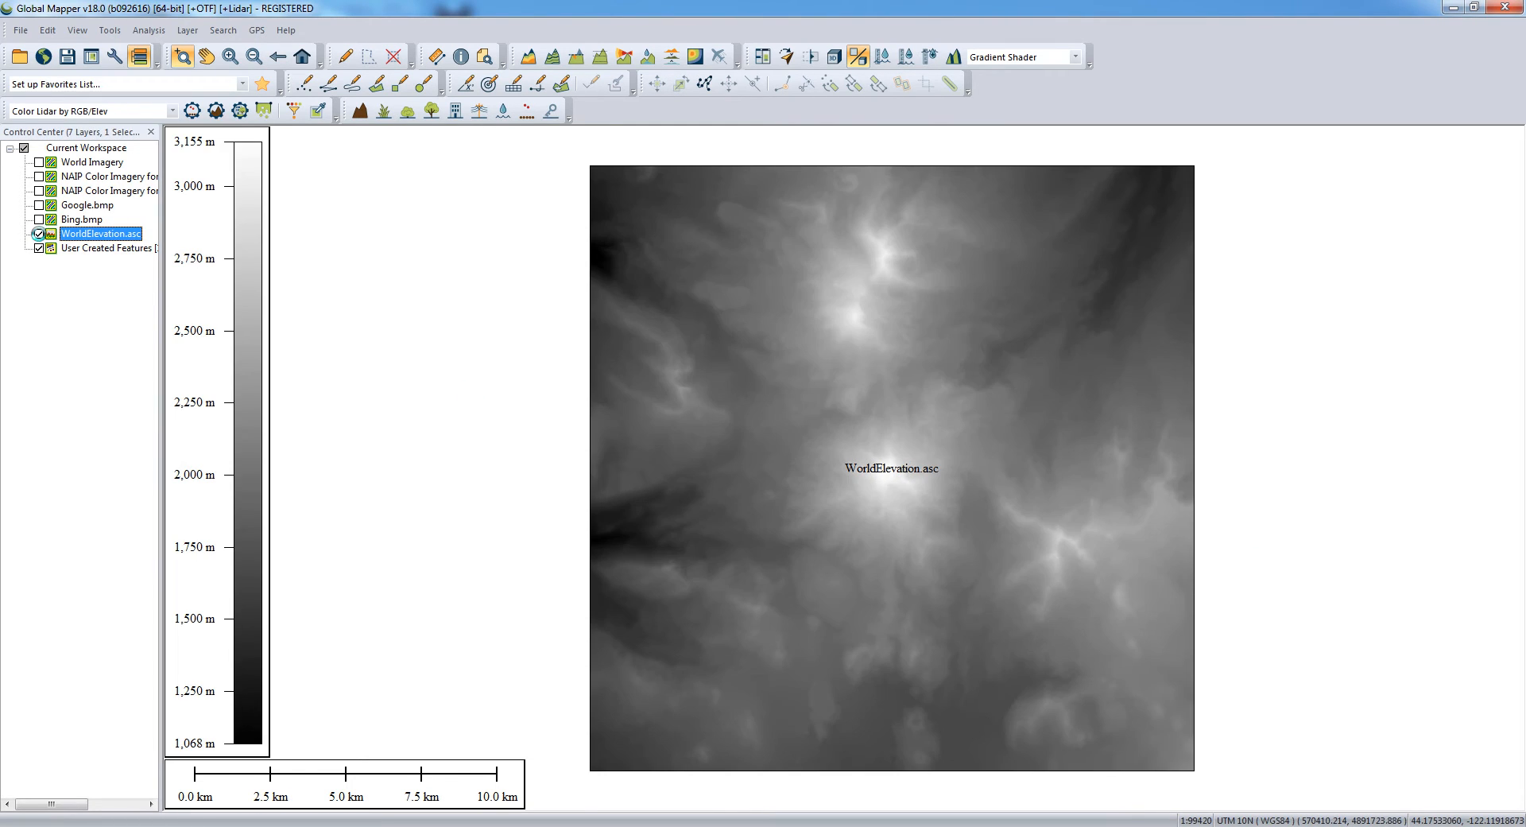
# - Select all features of the User Created Features layer with the Digitizer tool
pyautogui.click(120, 250)
pyautogui.rightClick(121, 250)
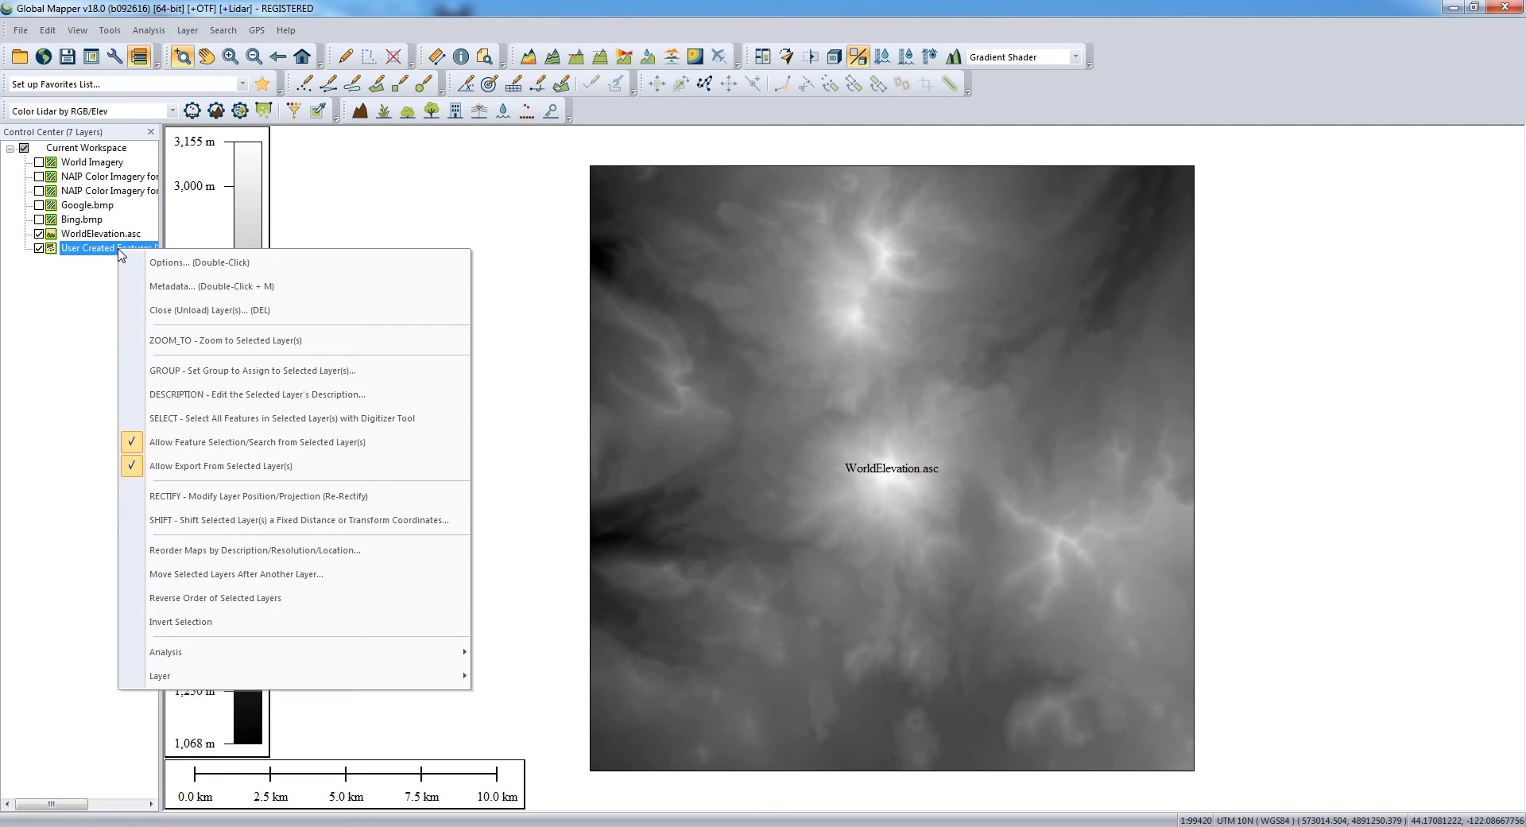
pyautogui.click(266, 417)
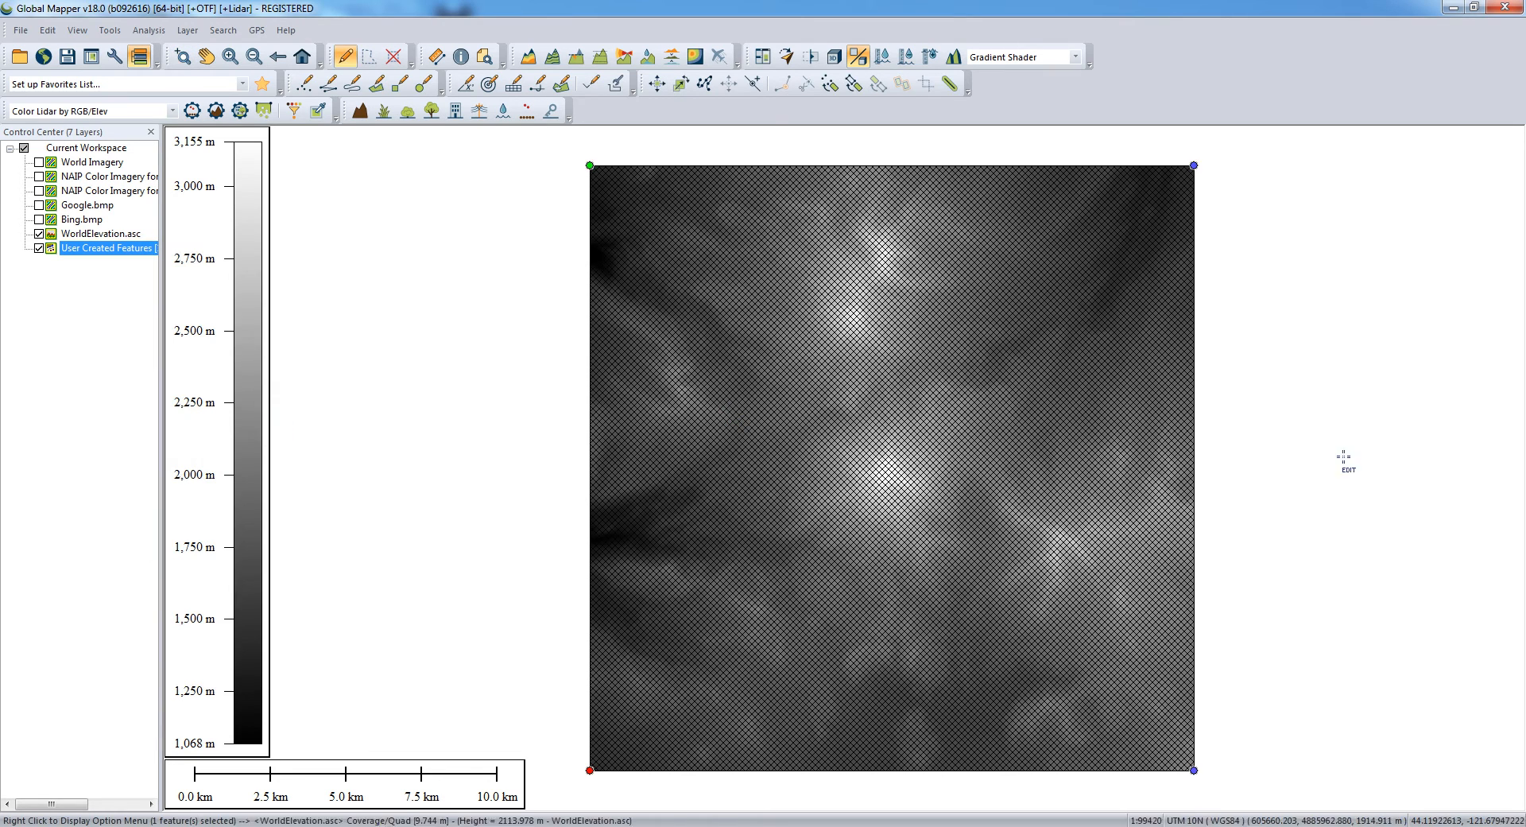
# - Hide the WorldElevation.asc layer and show Google.bmp beneath the selected coverage area
pyautogui.click(39, 233)
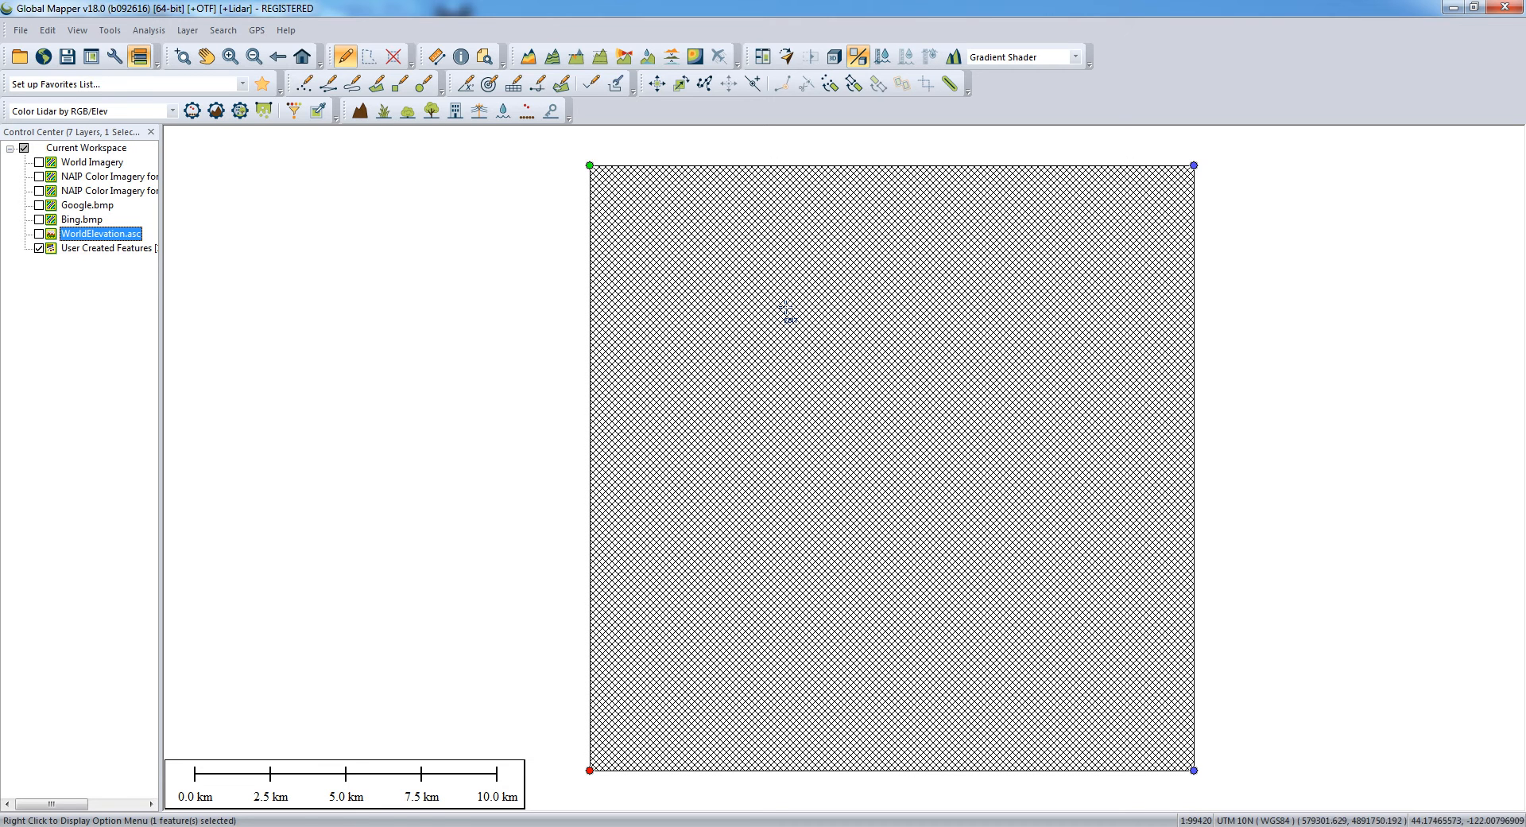
pyautogui.click(39, 248)
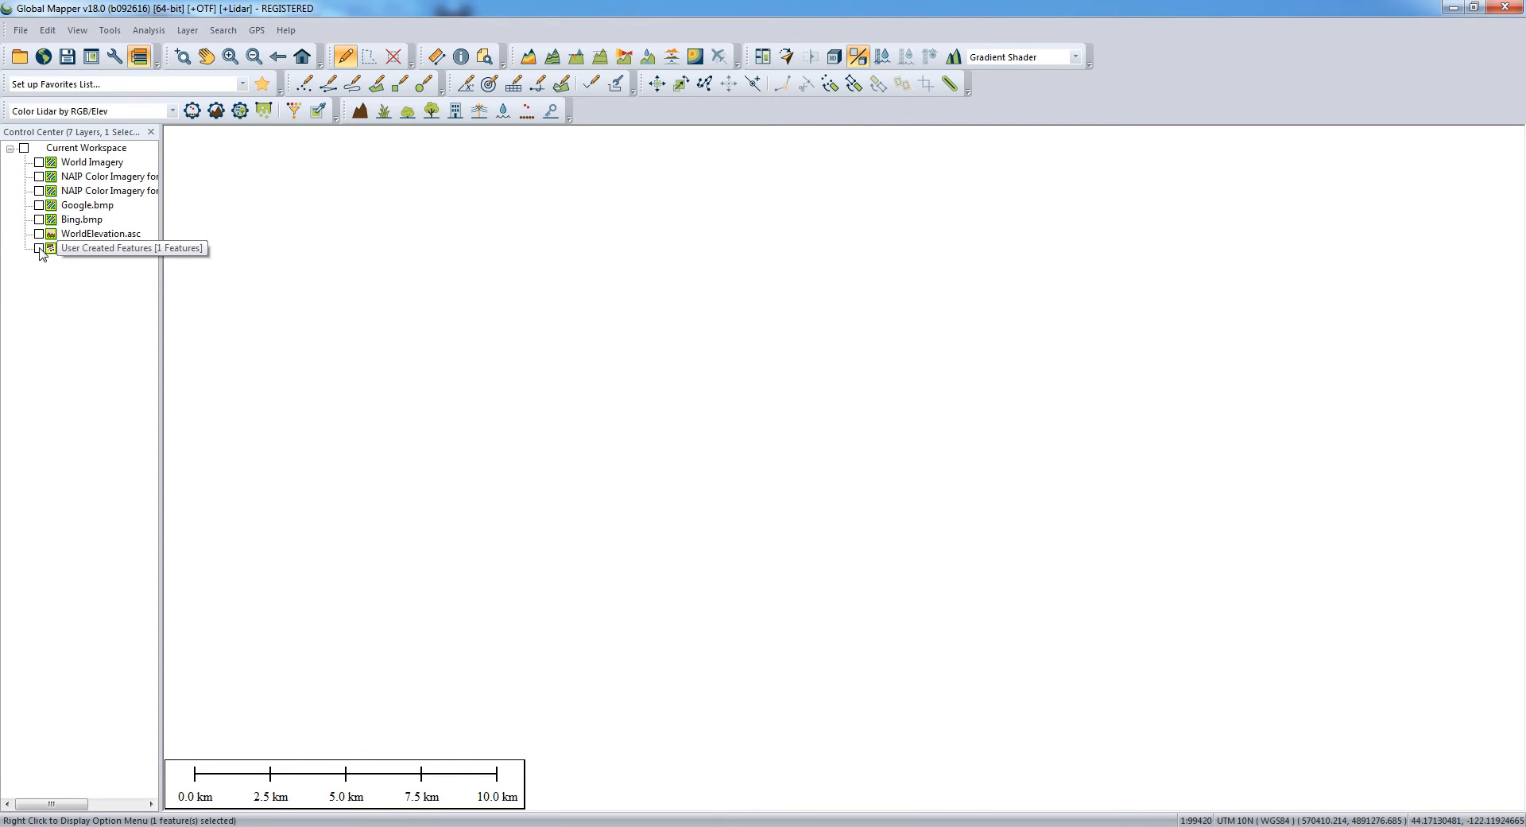
pyautogui.click(39, 248)
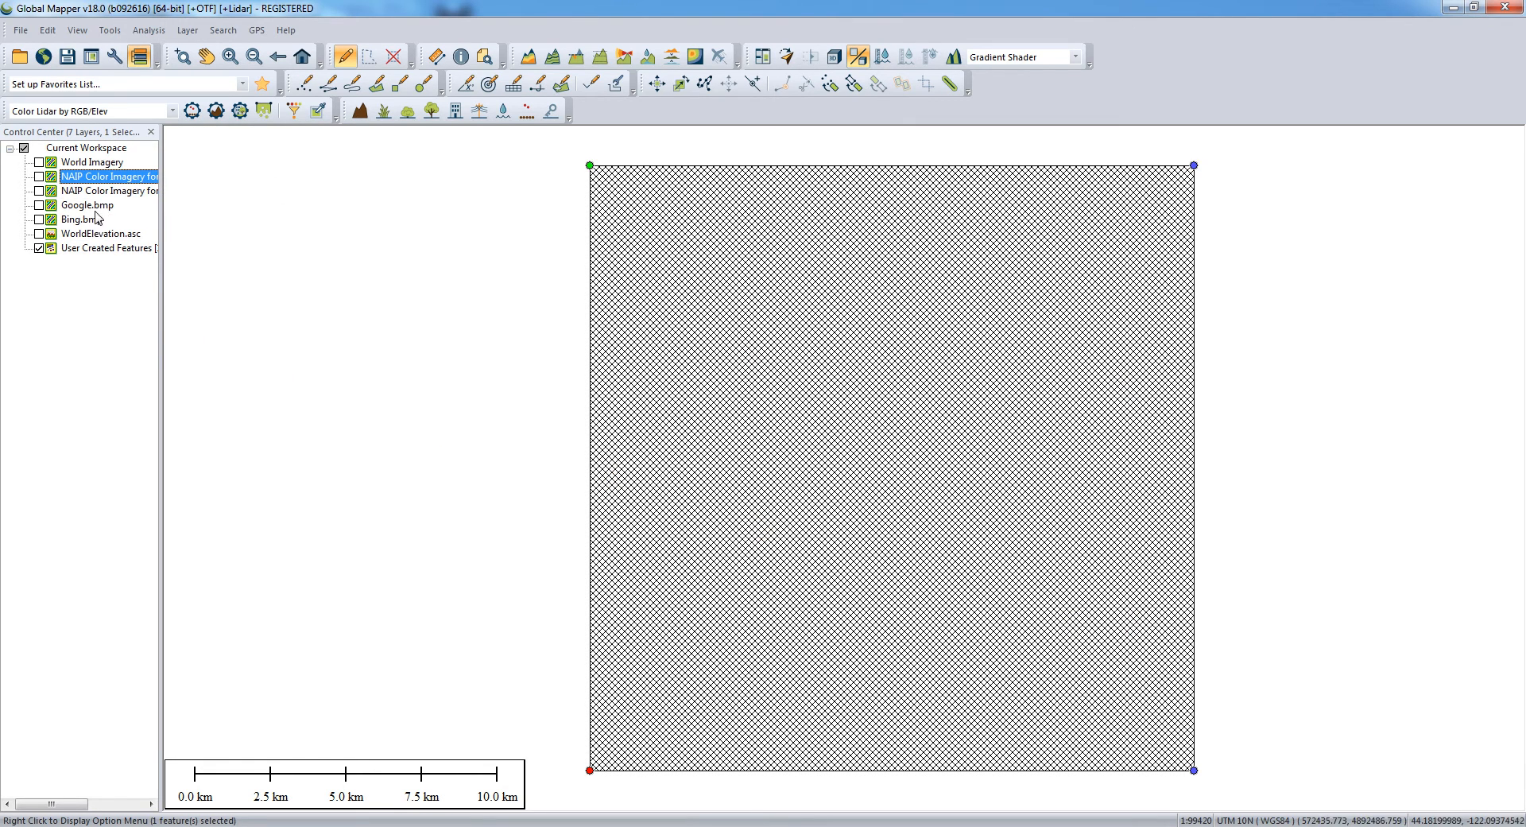
pyautogui.click(39, 205)
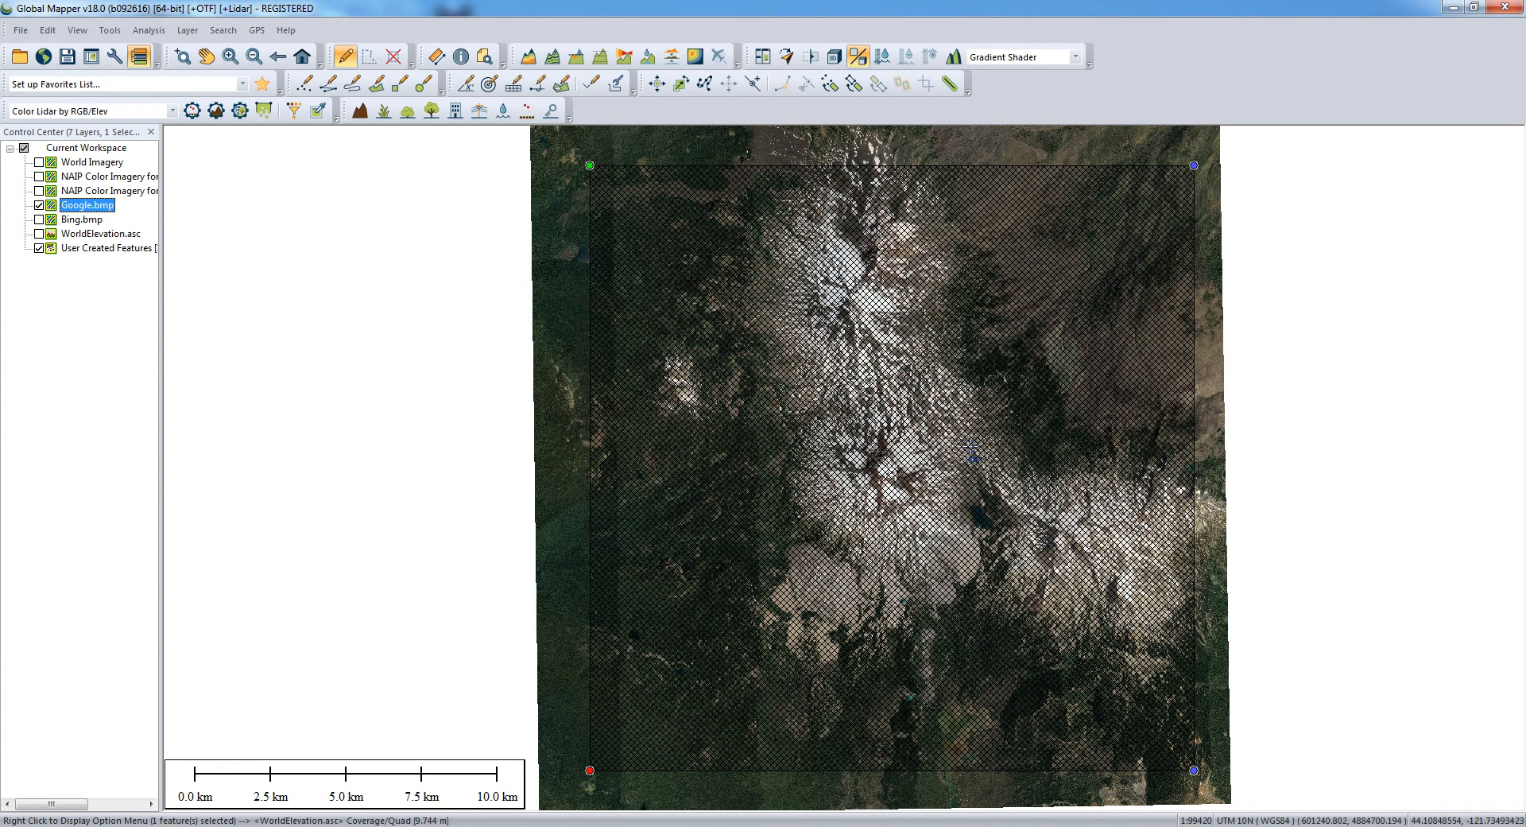
# - Start a raster/image export of the visible imagery with JPG as the format
pyautogui.click(21, 30)
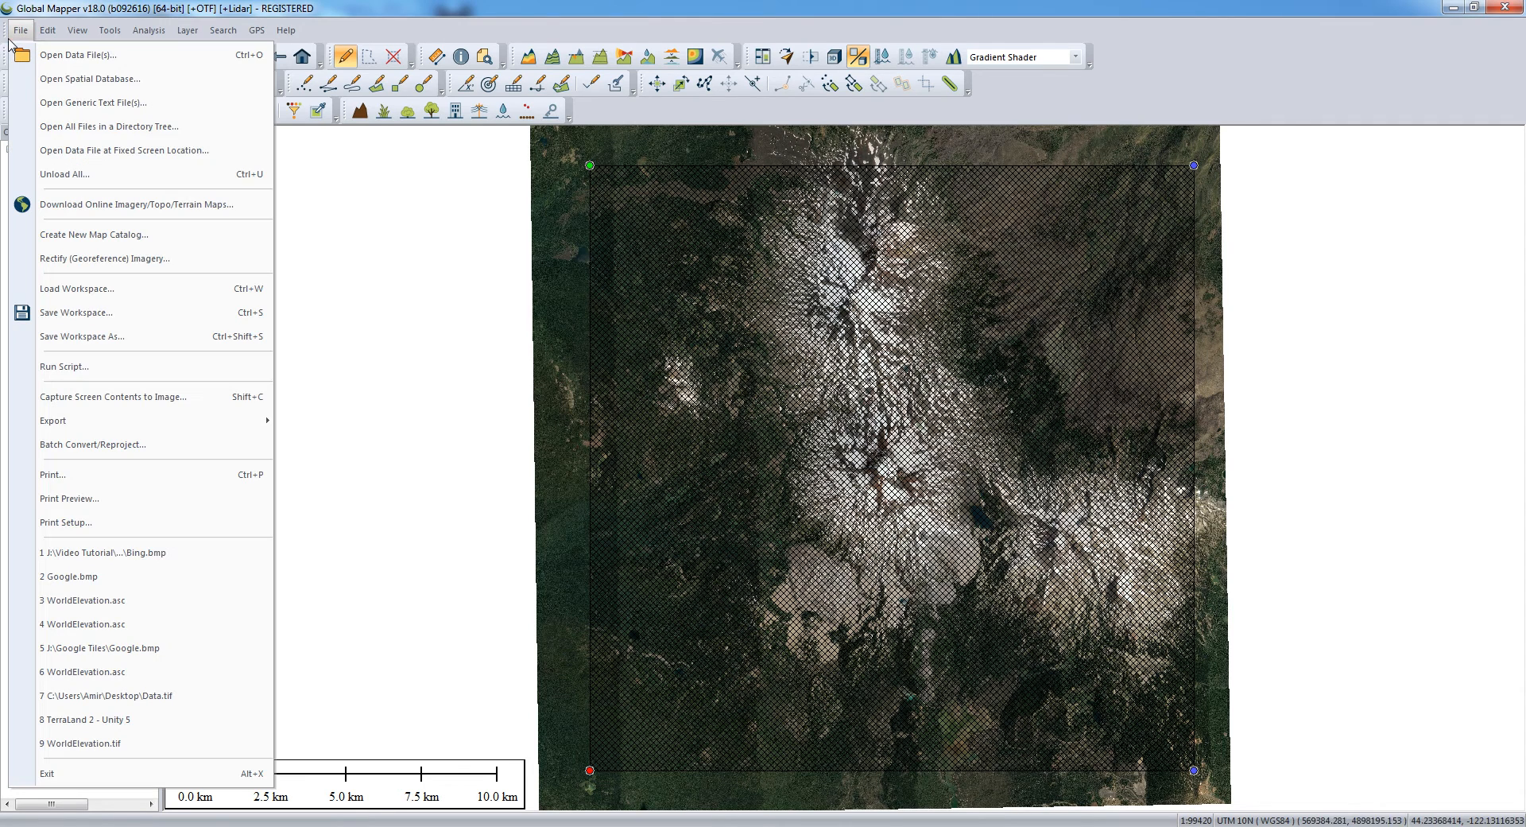
pyautogui.moveTo(92, 420)
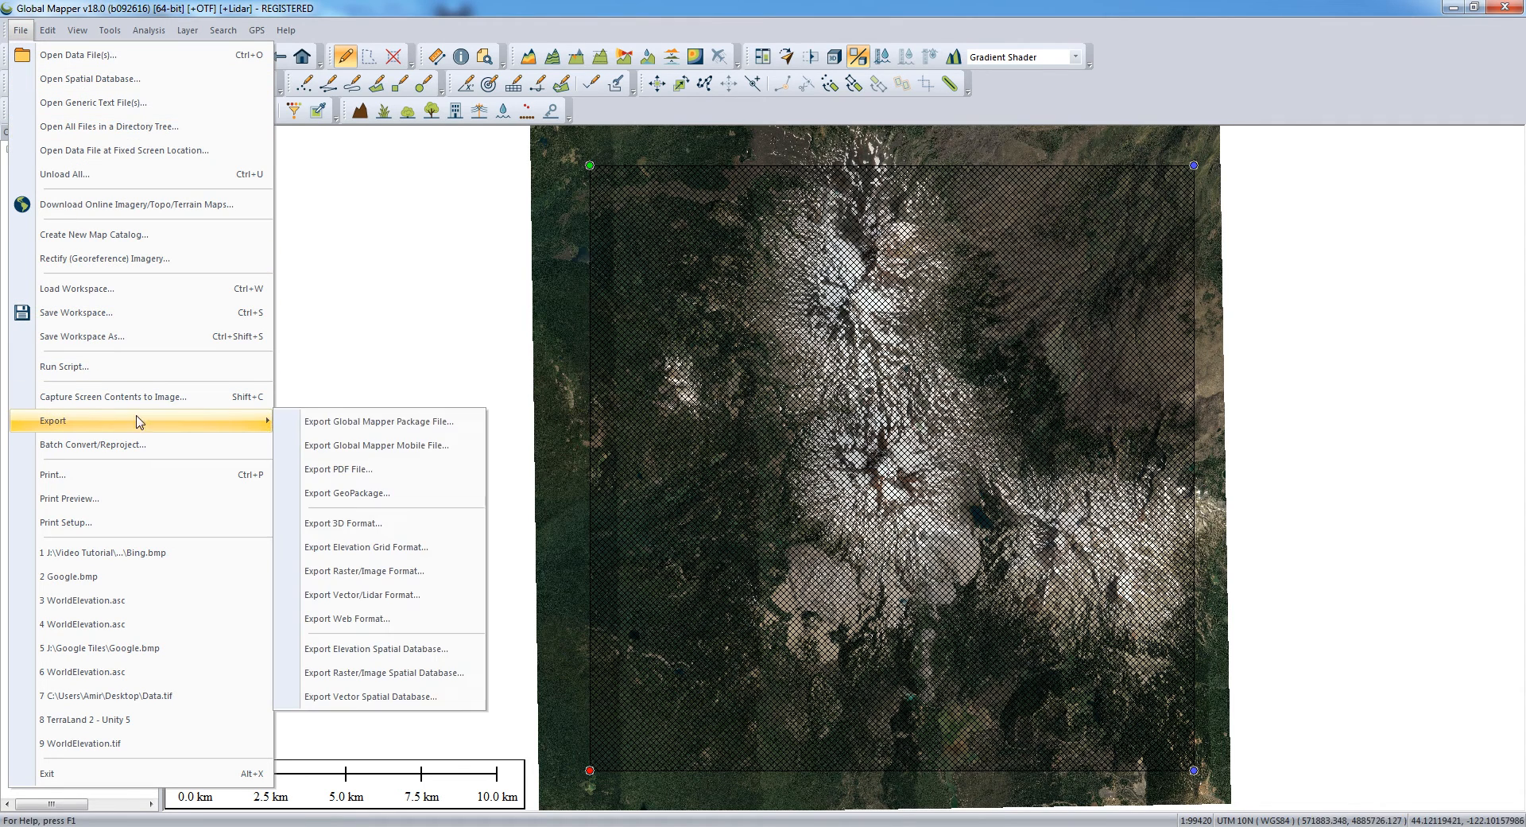
pyautogui.click(399, 569)
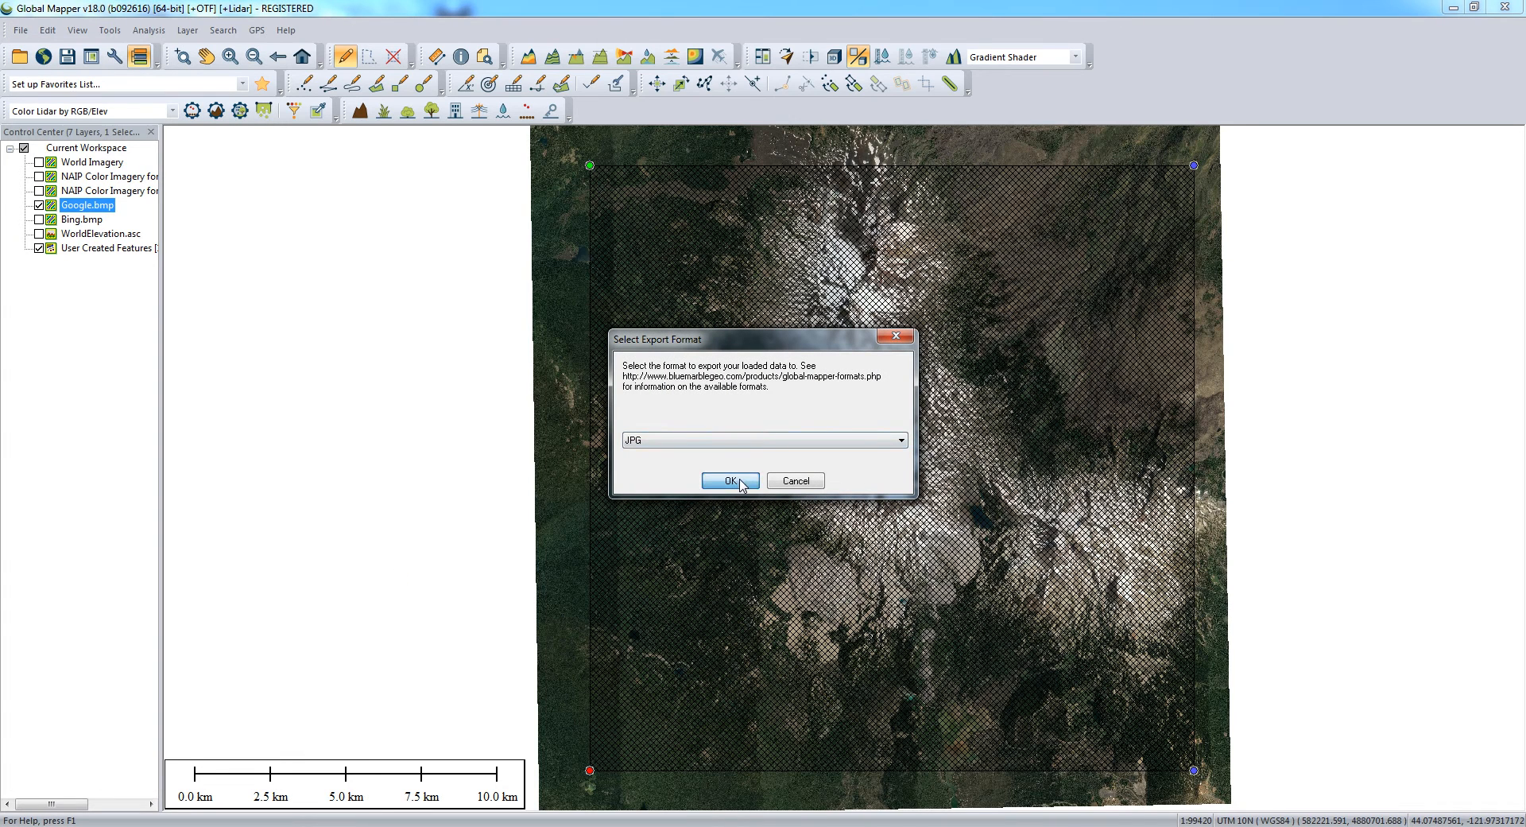
pyautogui.click(901, 440)
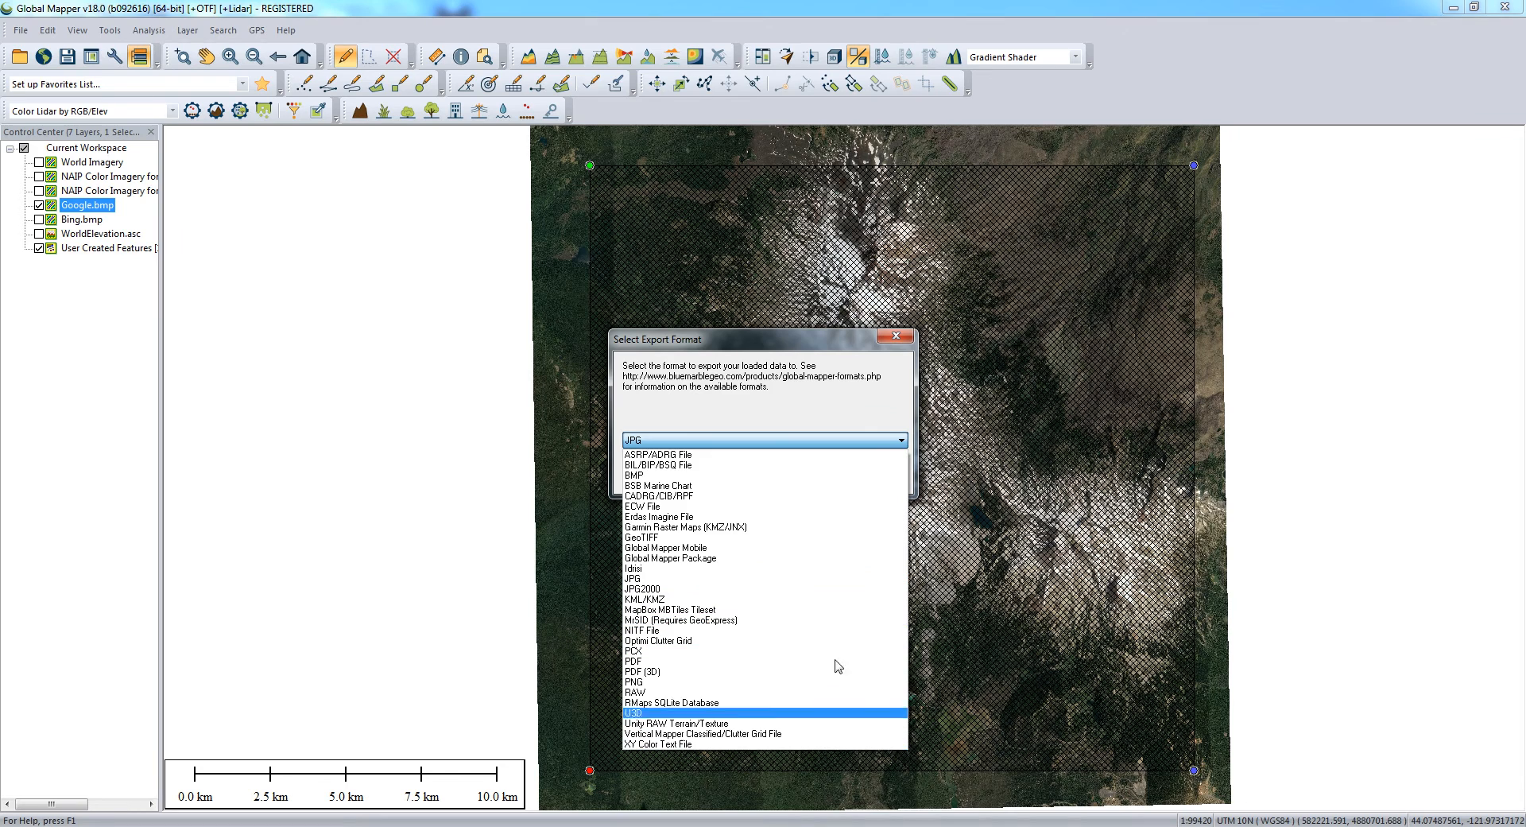
pyautogui.click(836, 578)
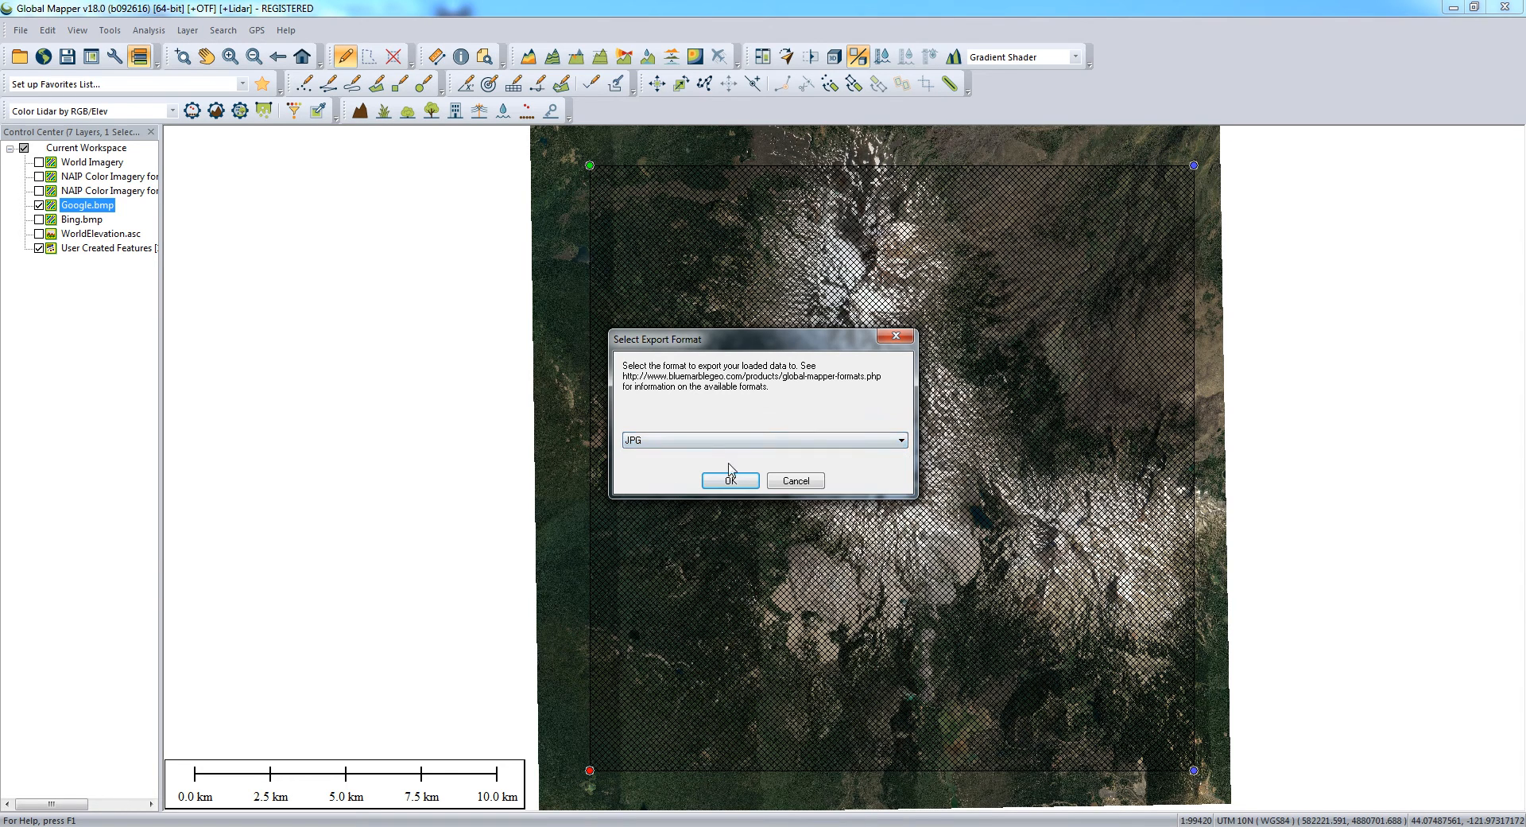
pyautogui.click(725, 481)
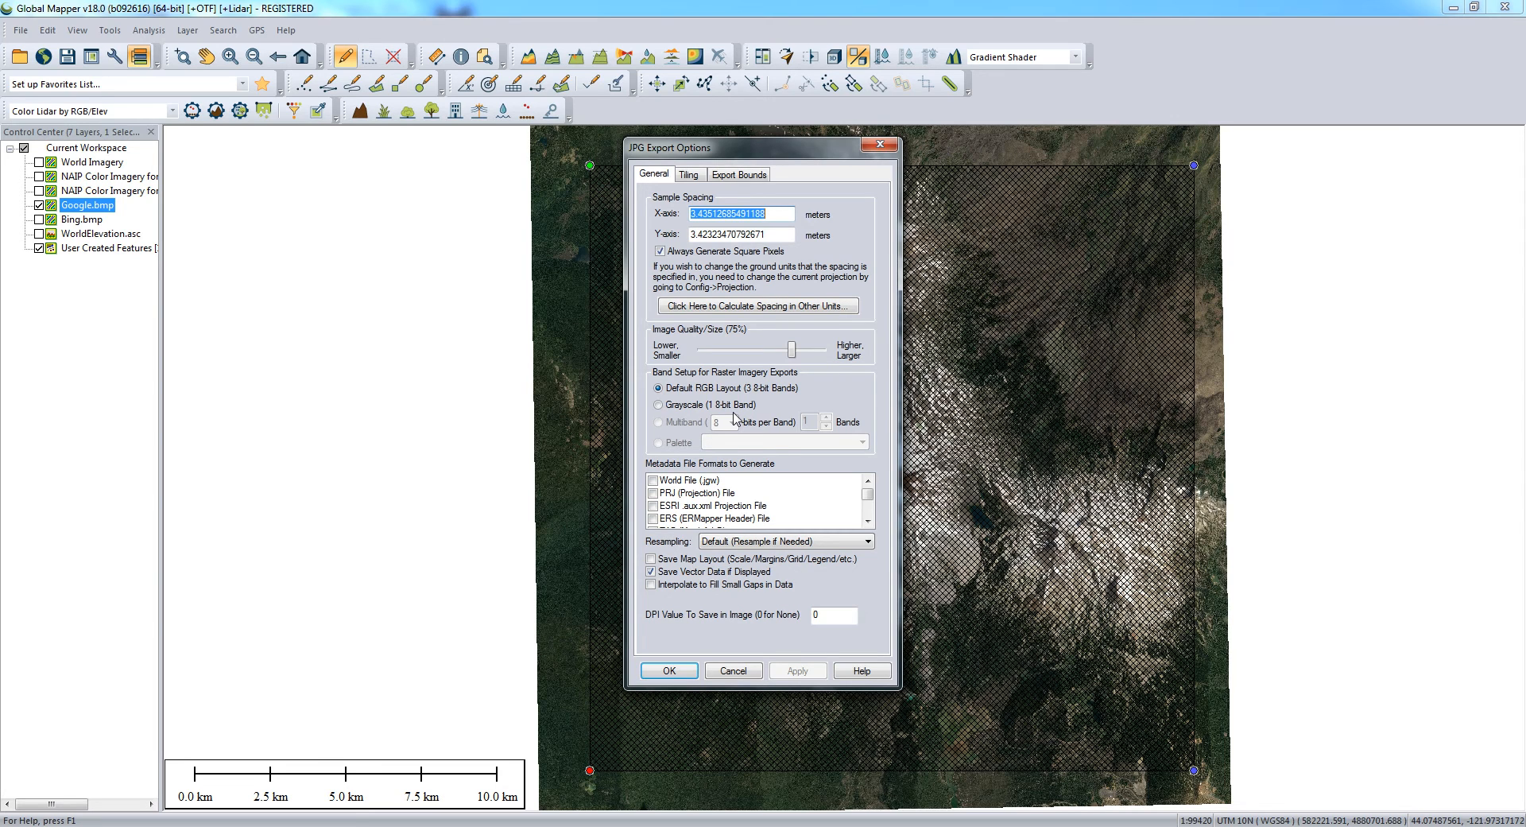
# - Tile the JPG export into 4 rows and 4 columns, keep the bounds cropped to the selected area feature, and accept the options
pyautogui.moveTo(867, 491); pyautogui.dragTo(868, 488)
pyautogui.click(692, 176)
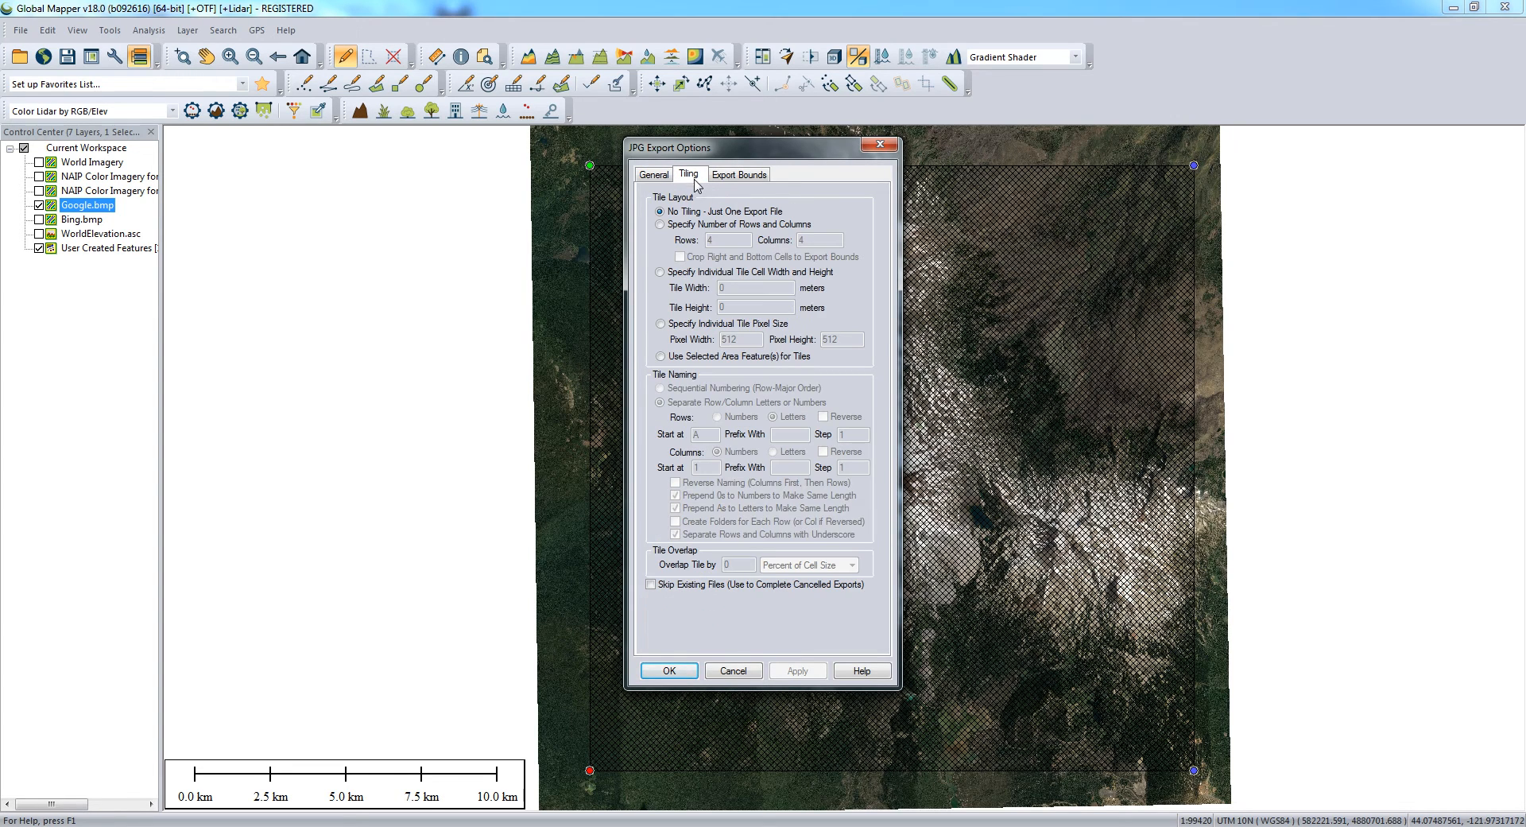
pyautogui.click(700, 226)
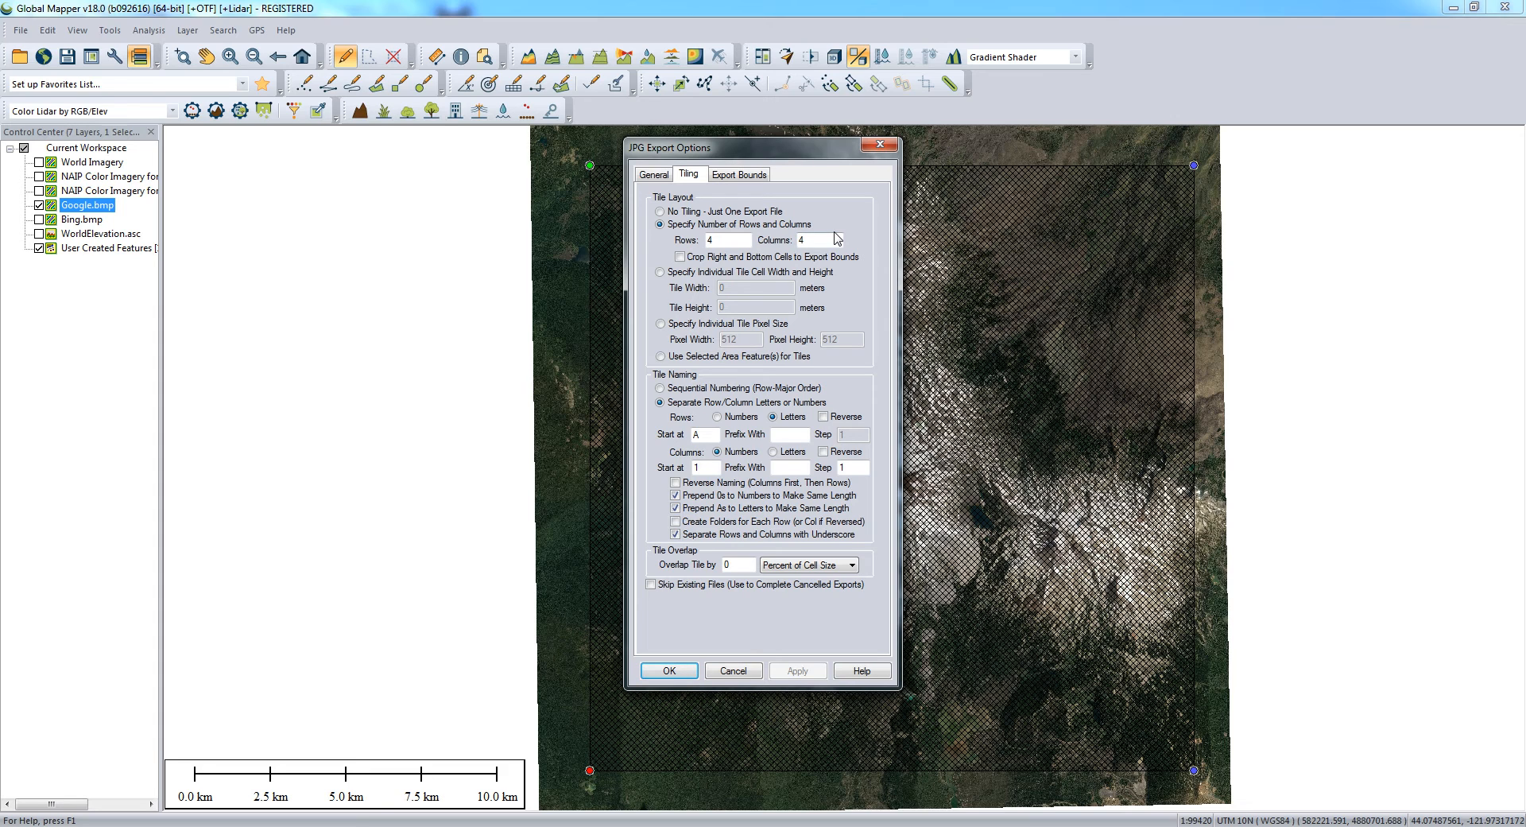
pyautogui.click(741, 176)
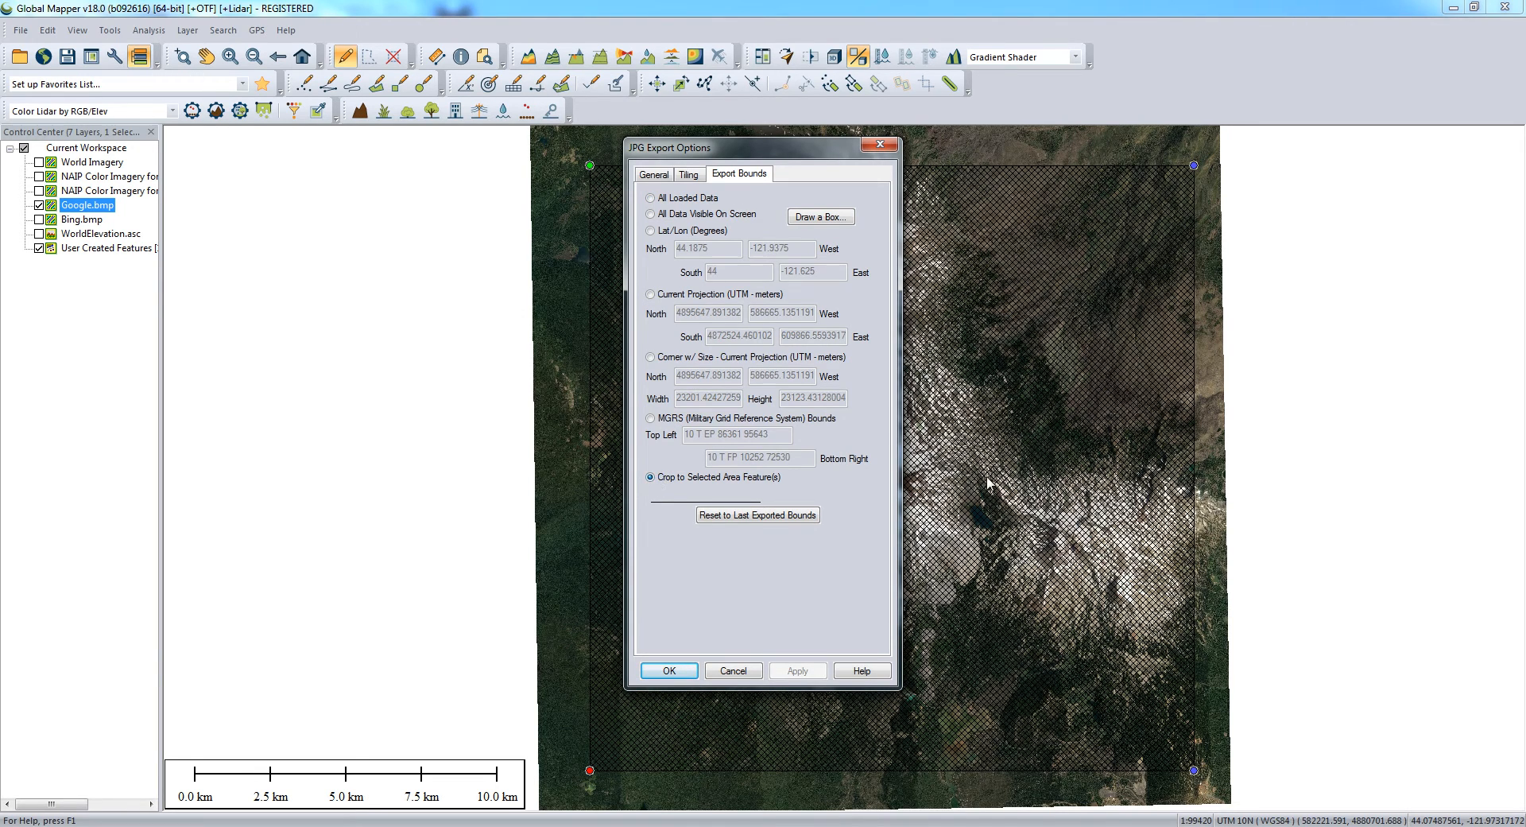
pyautogui.click(669, 670)
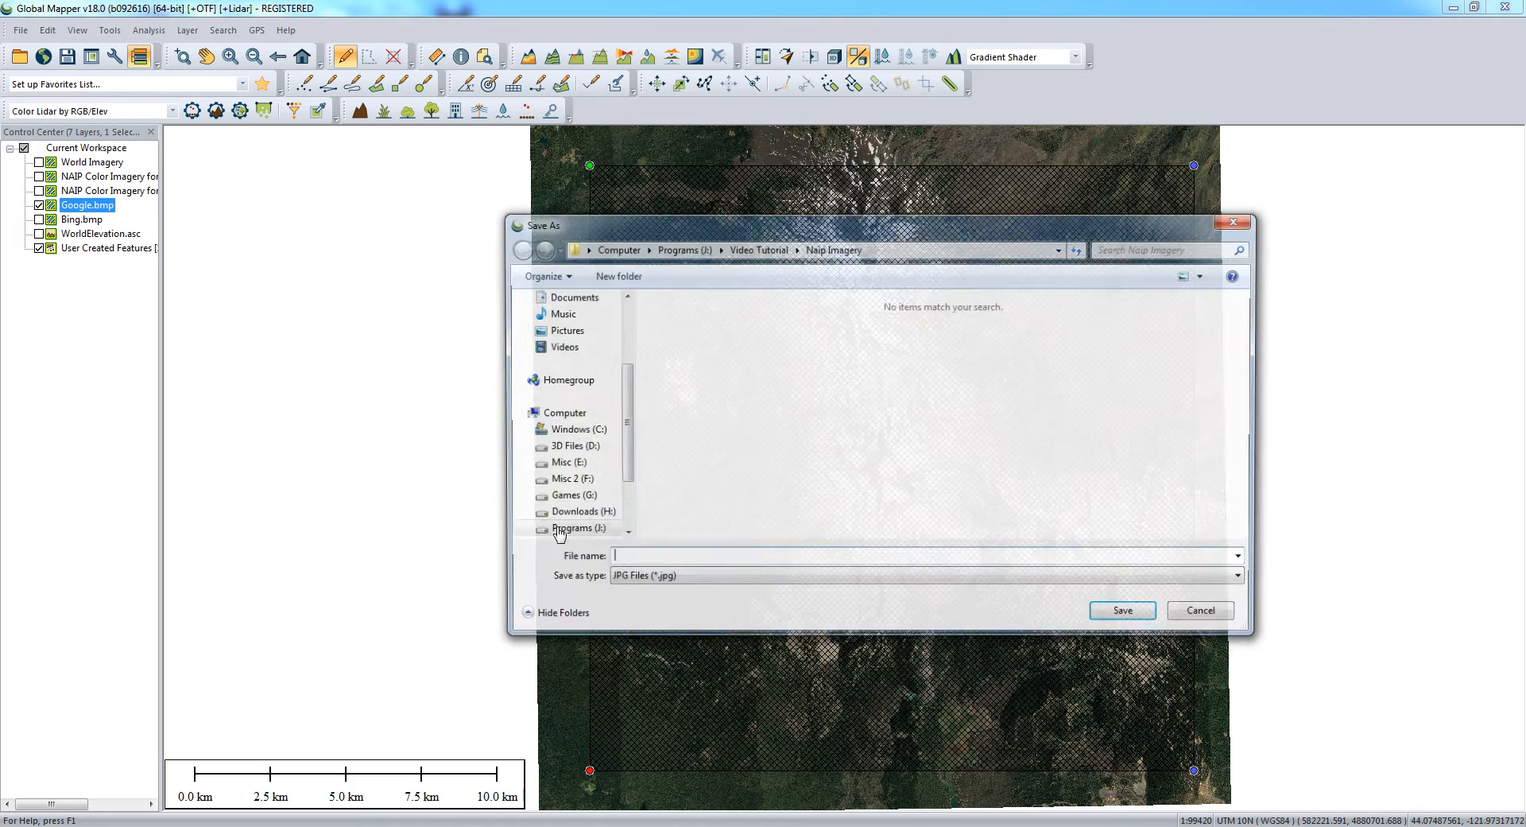
# - Save the Google tile export as Google inside a new folder named Google in the Video Tutorial folder
pyautogui.click(757, 248)
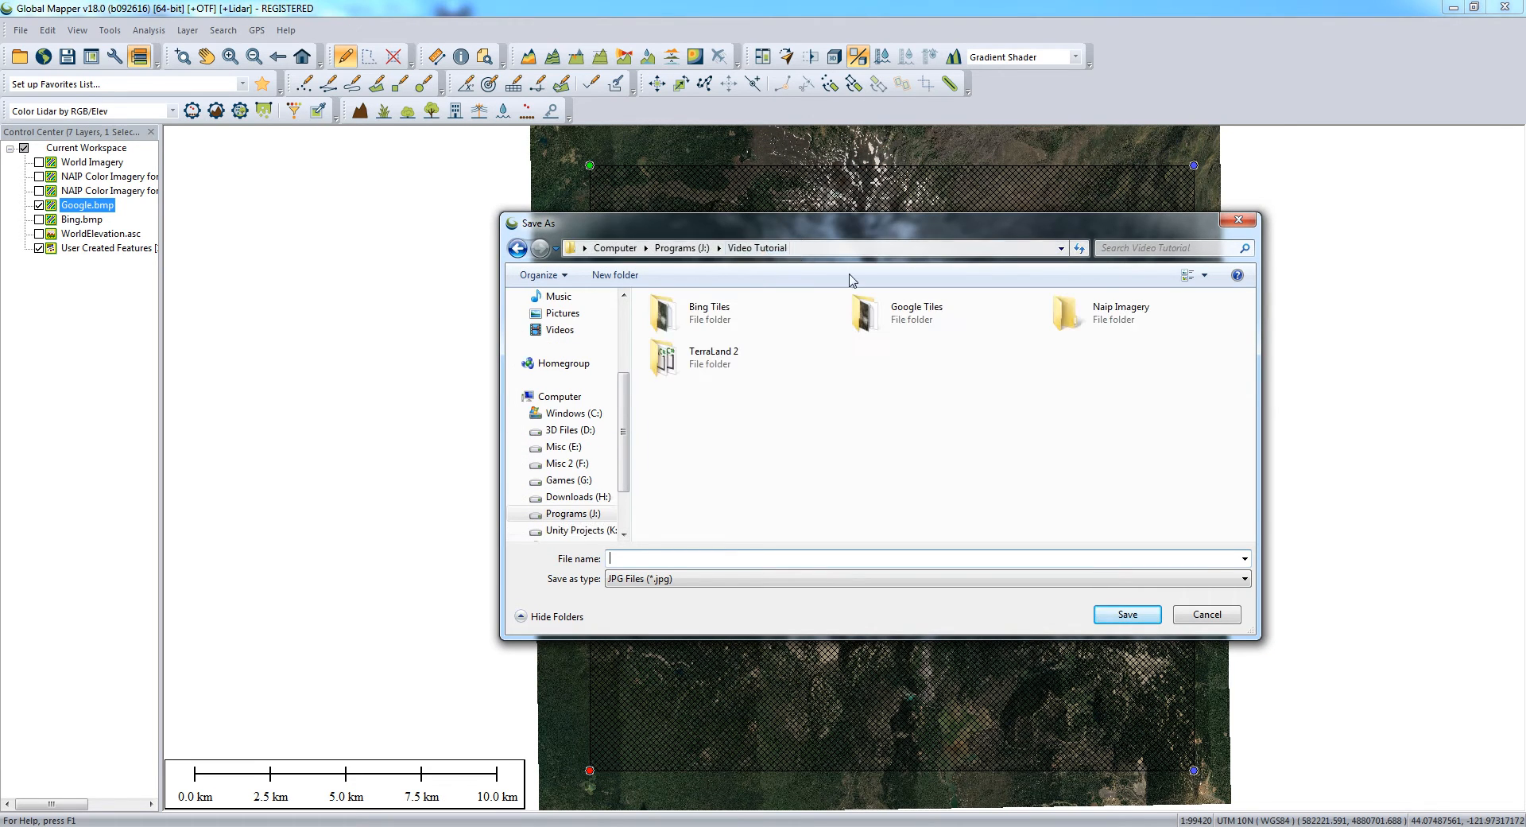
pyautogui.click(615, 274)
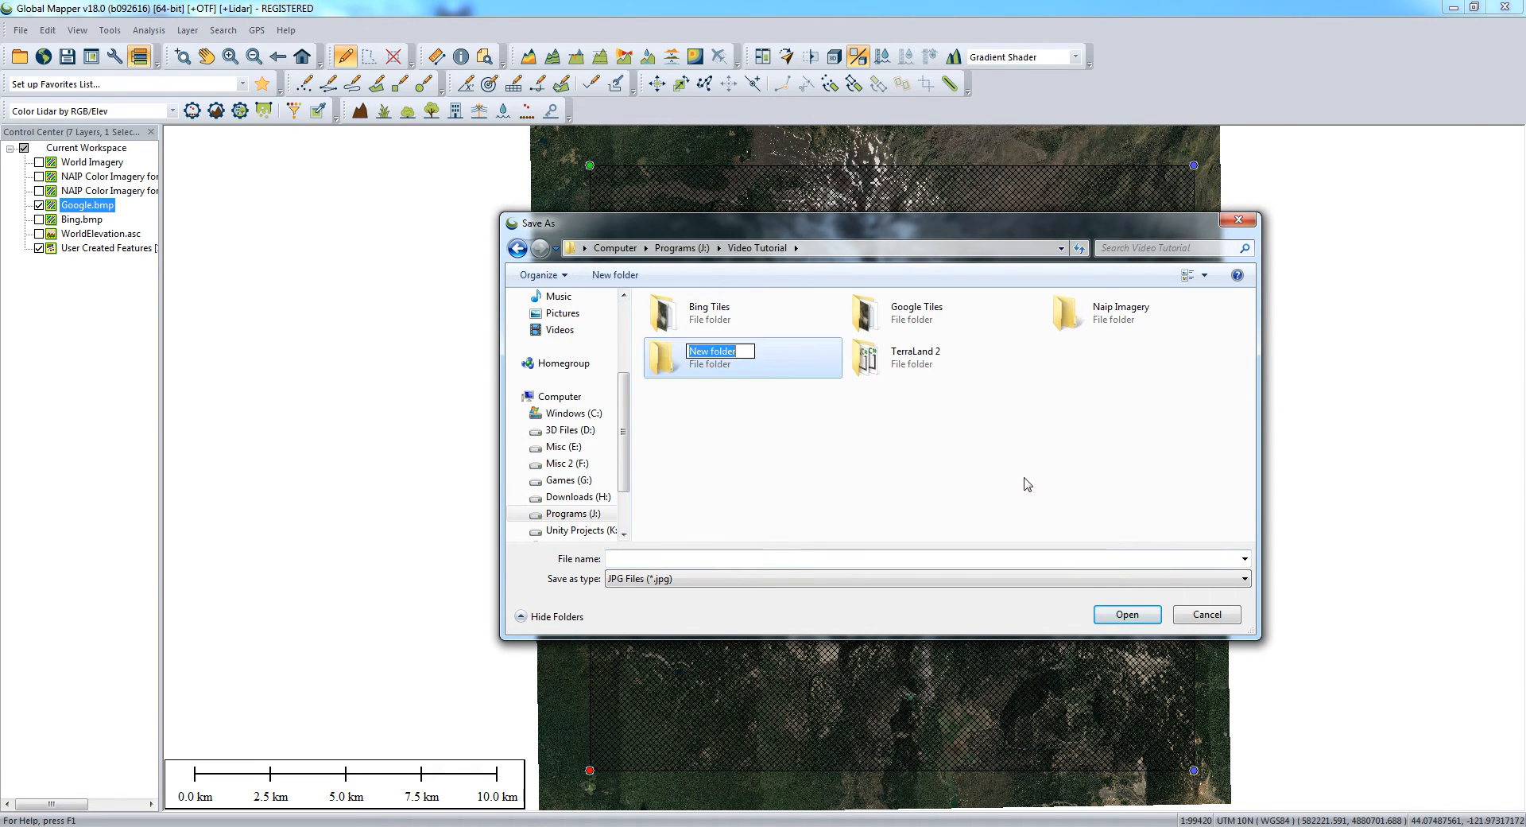
pyautogui.write('Google')
pyautogui.press('Return')
pyautogui.press('Return')
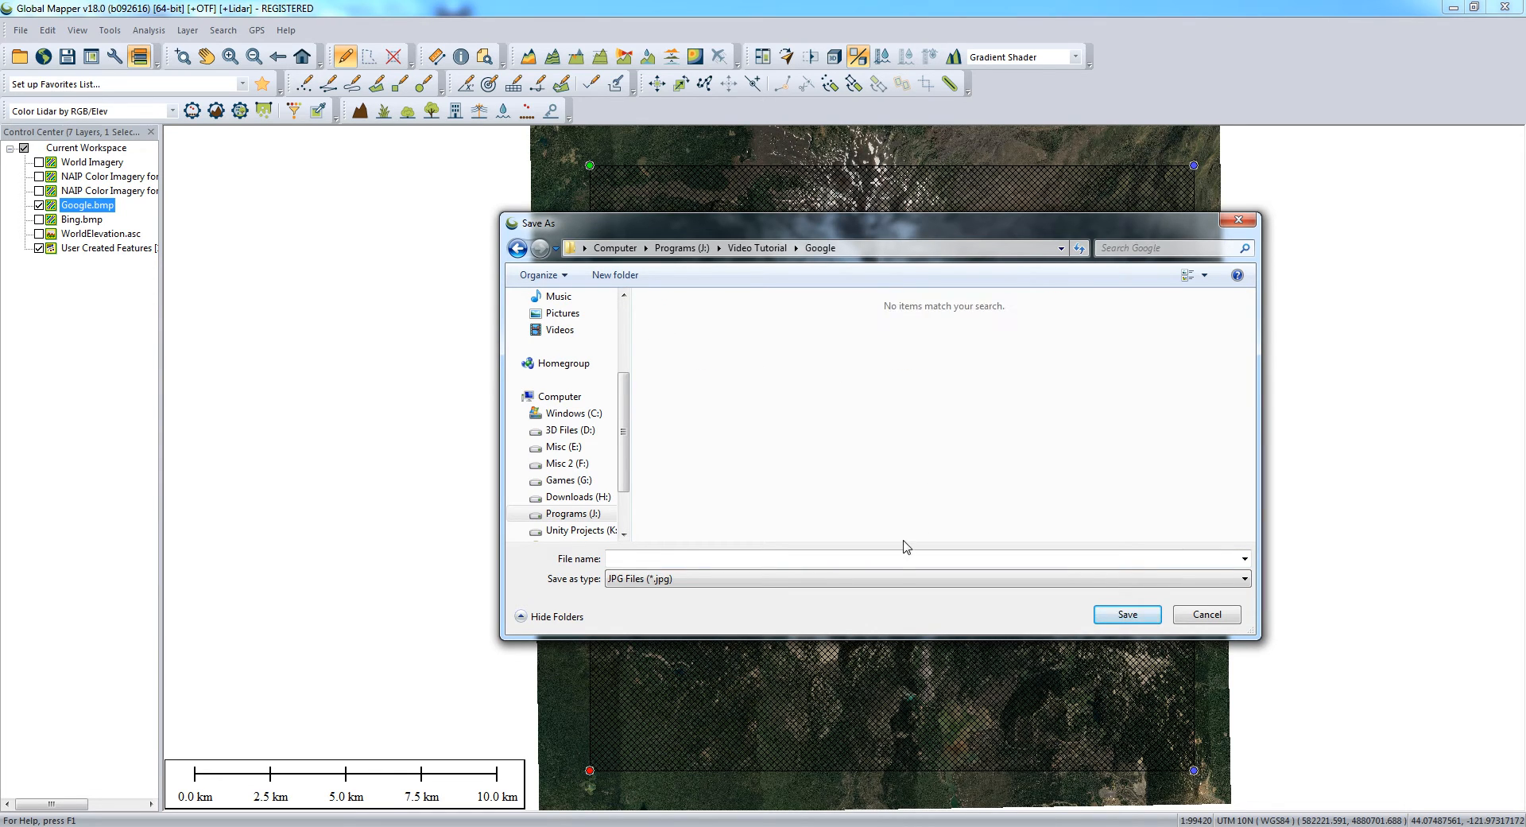
pyautogui.click(901, 578)
pyautogui.click(901, 576)
pyautogui.click(890, 559)
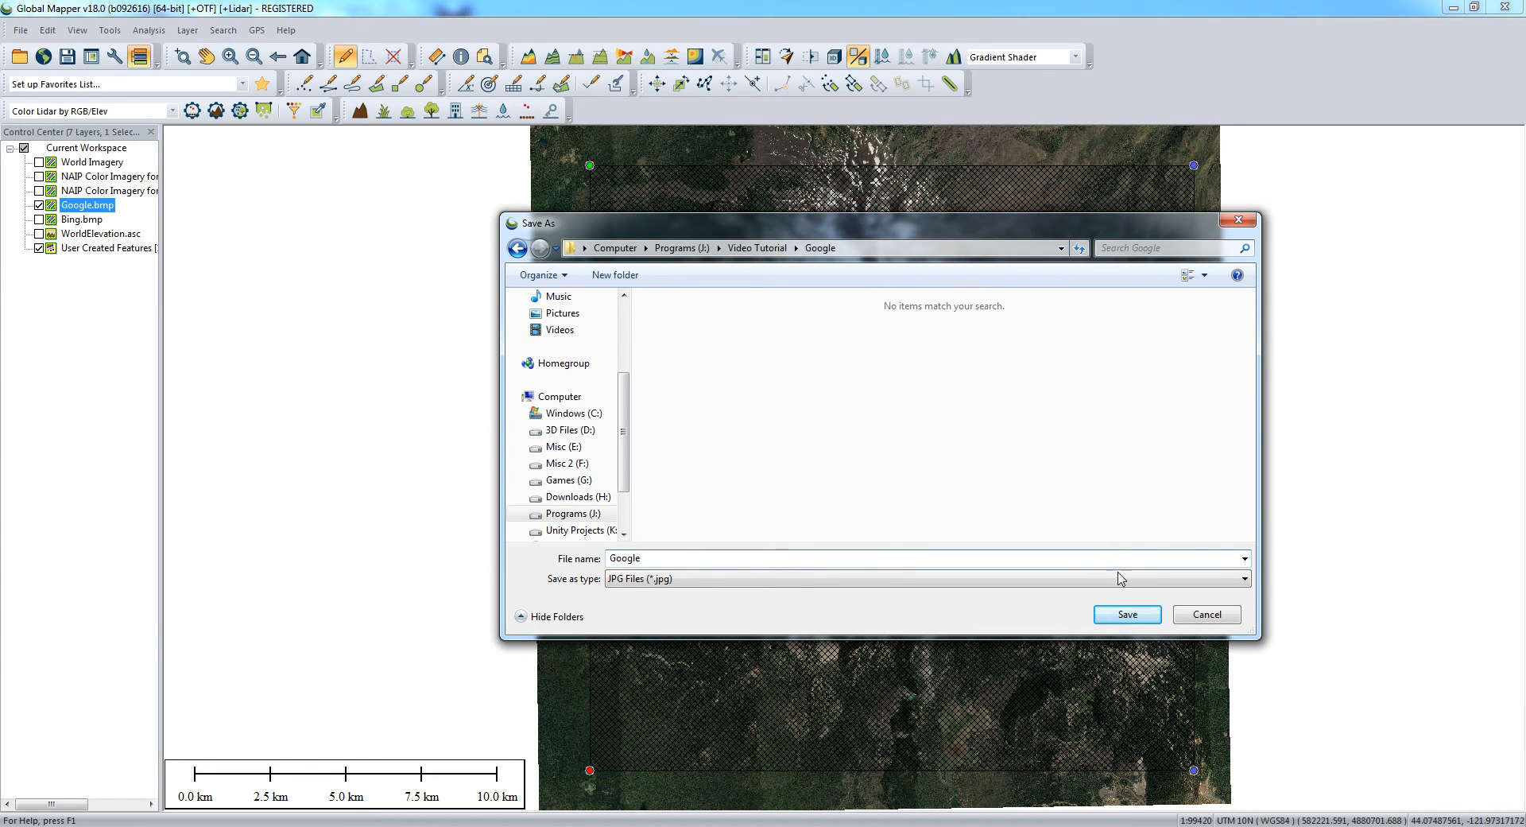
pyautogui.click(1126, 617)
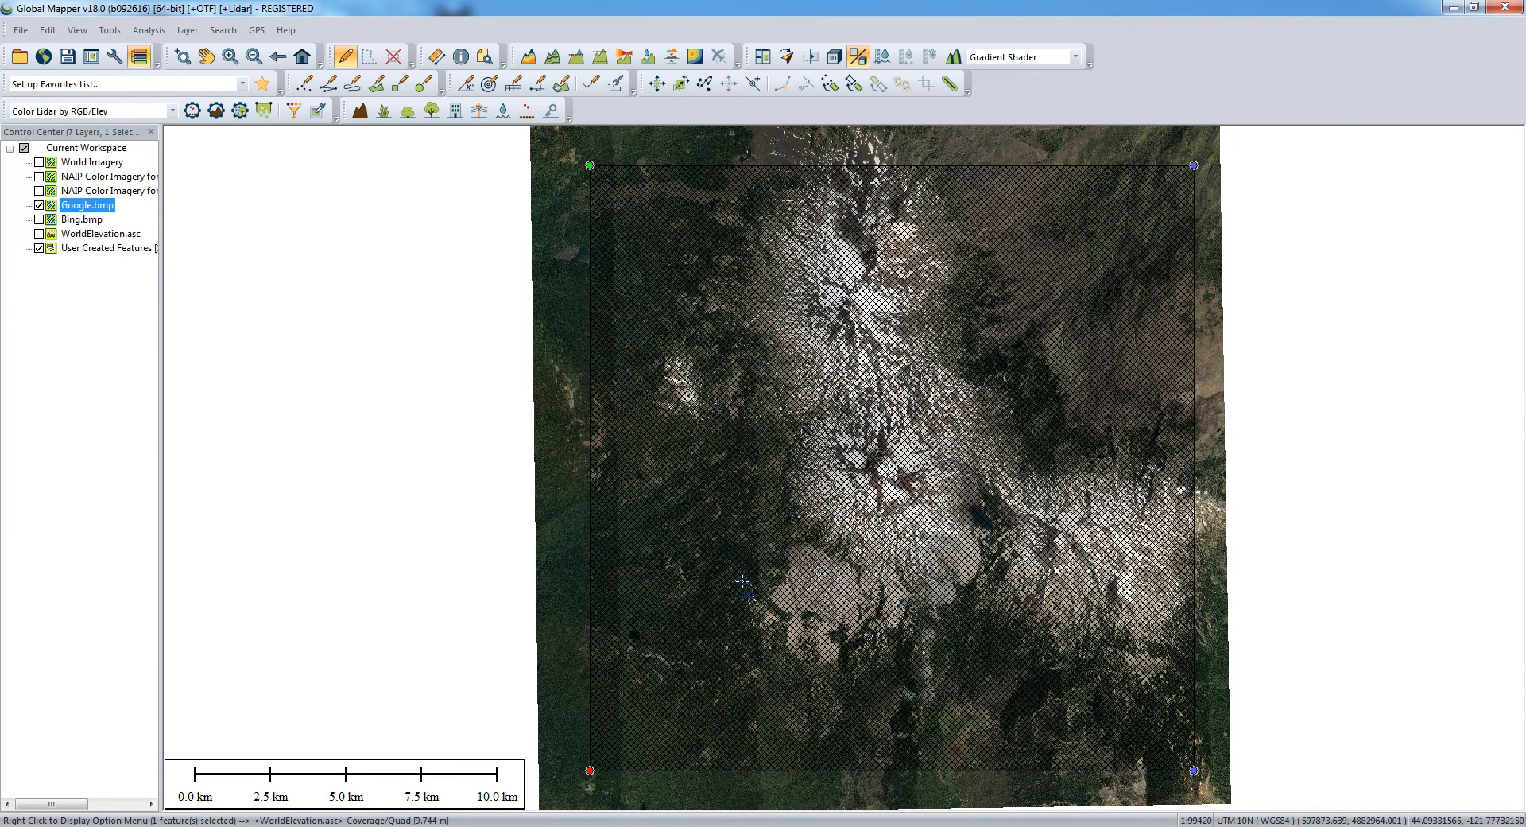
# - Switch to Windows Explorer, open the exported Google folder and enlarge the tile thumbnails
pyautogui.hotkey('alt', 'Tab')
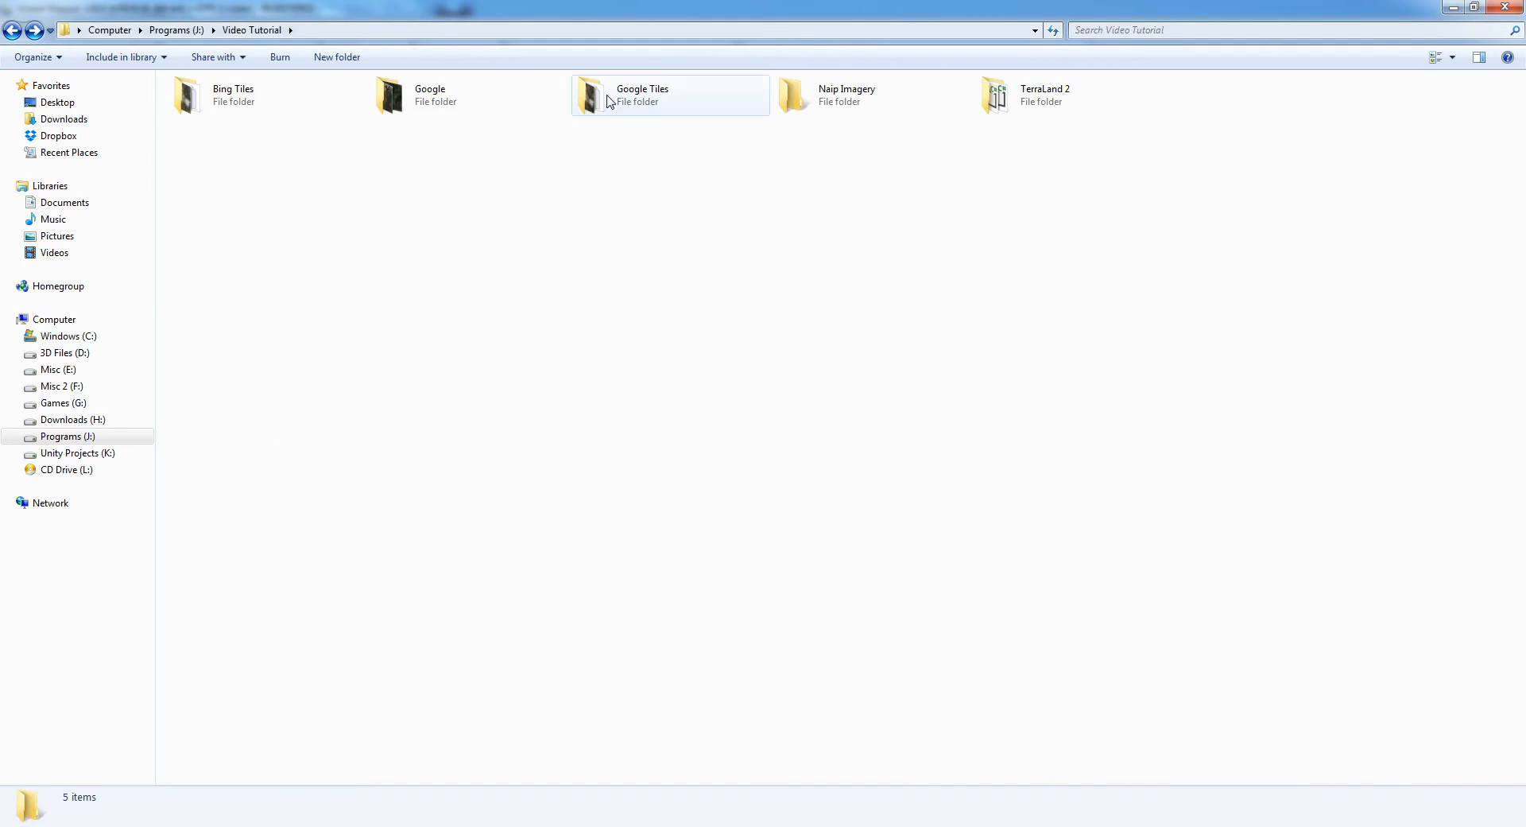
pyautogui.click(479, 108)
pyautogui.doubleClick(479, 107)
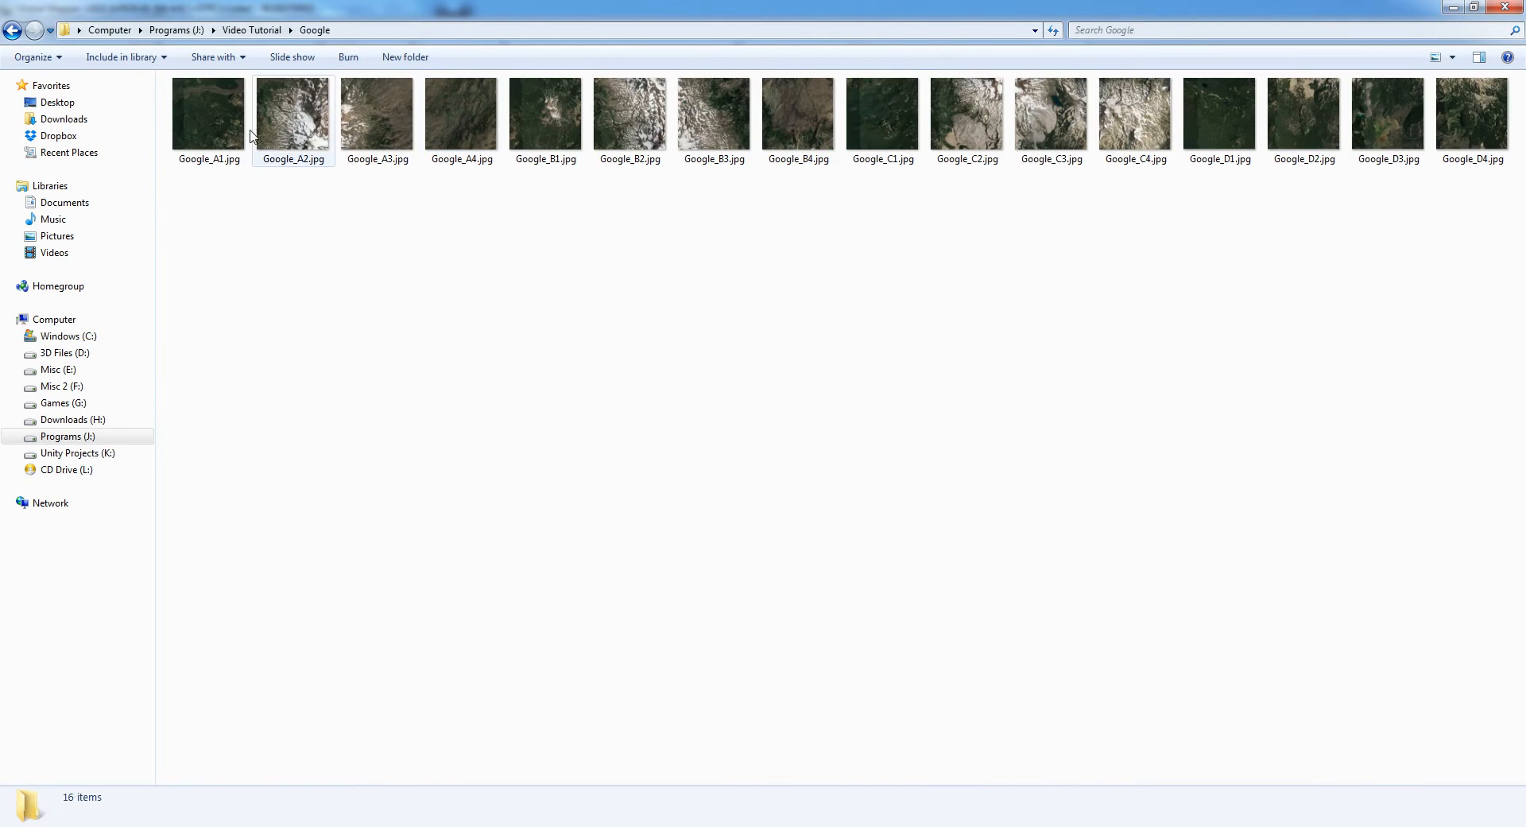
pyautogui.click(1452, 58)
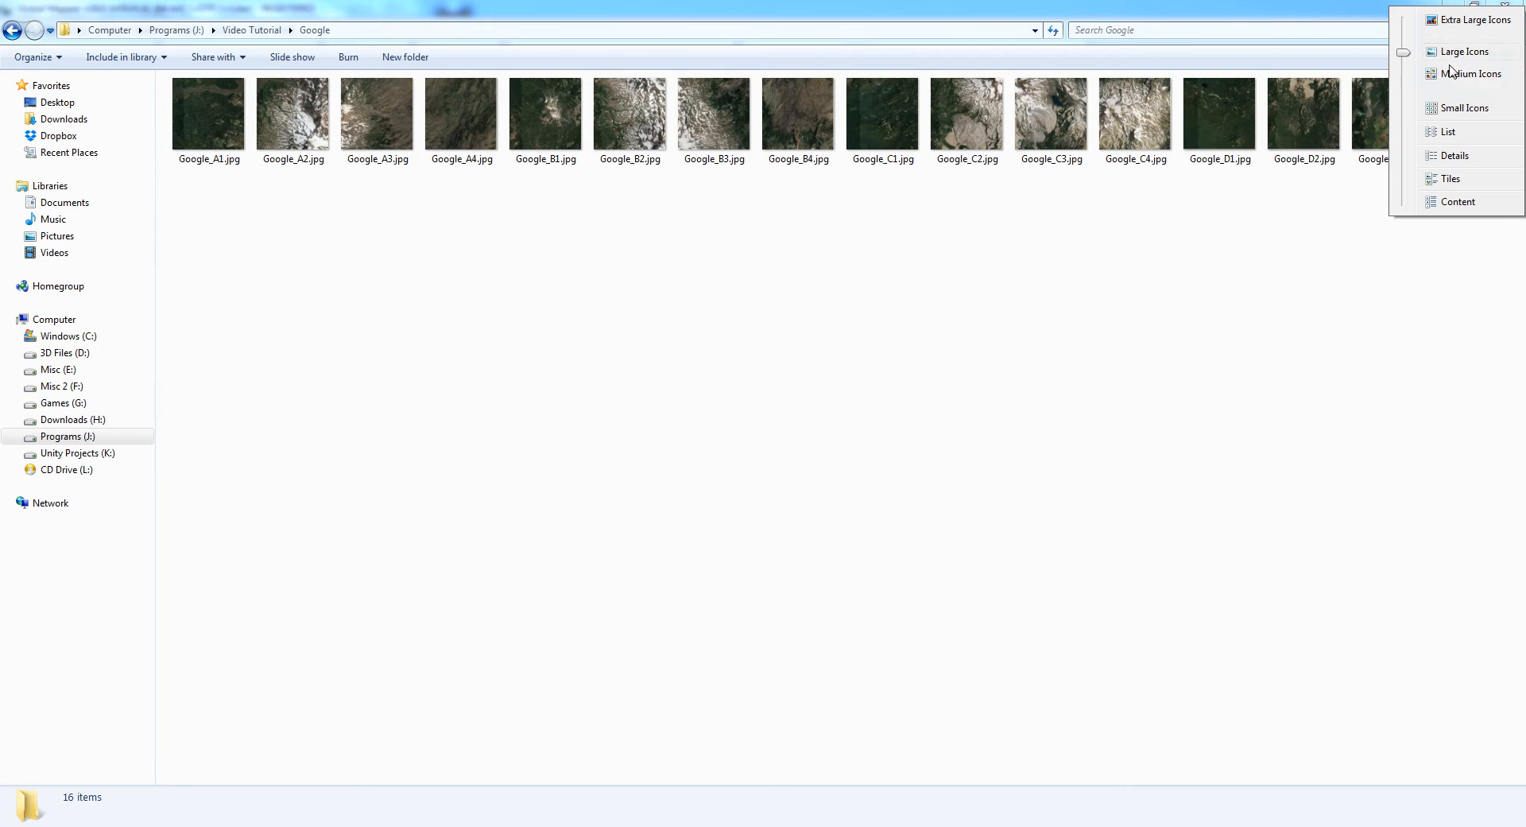
pyautogui.click(1403, 49)
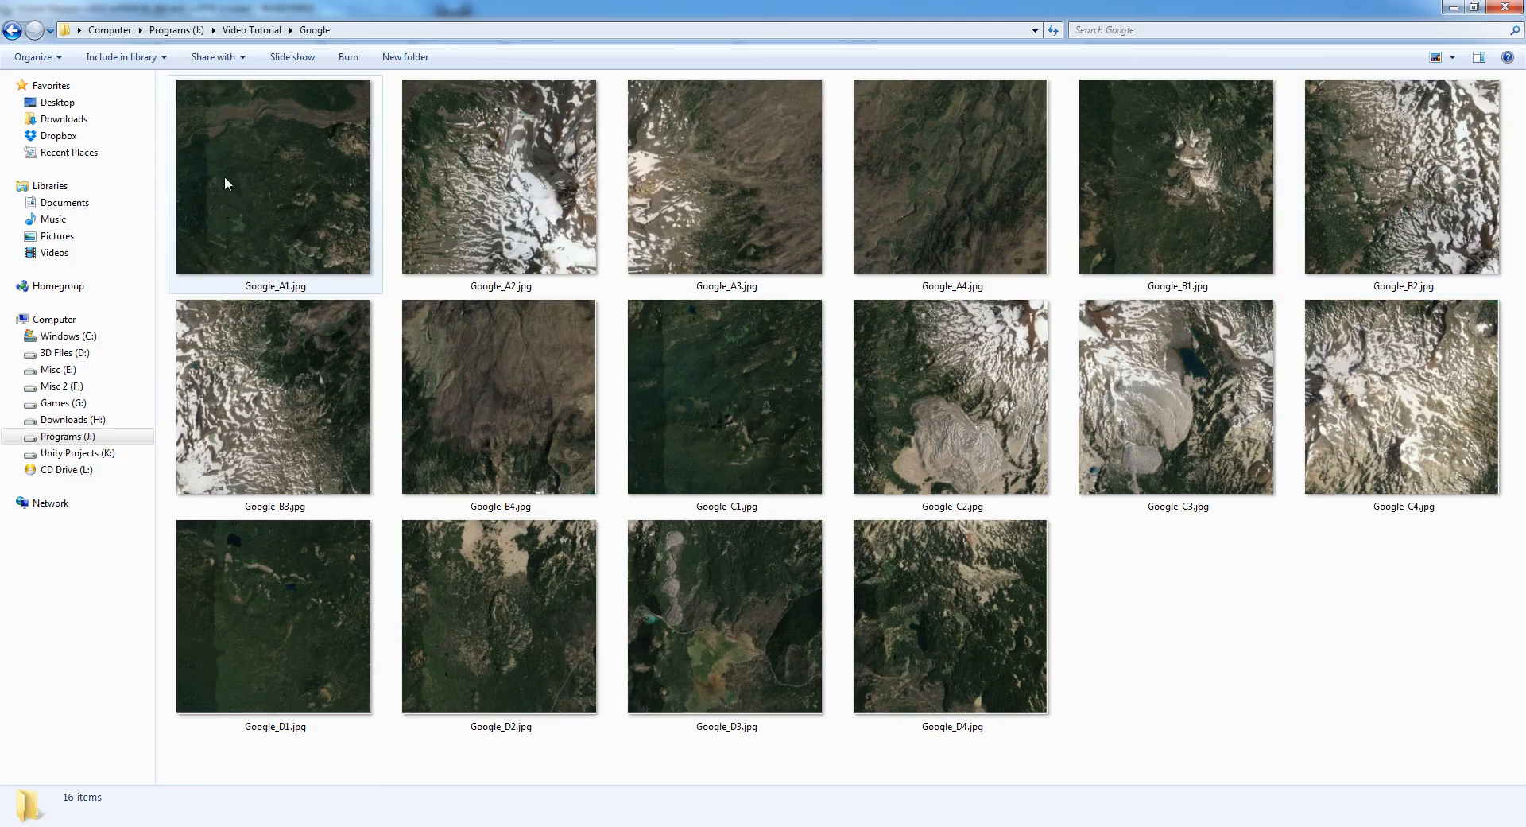
# - Examine the Google_A1.jpg tile and its pixel dimensions, and return to the Video Tutorial folder
pyautogui.doubleClick(288, 178)
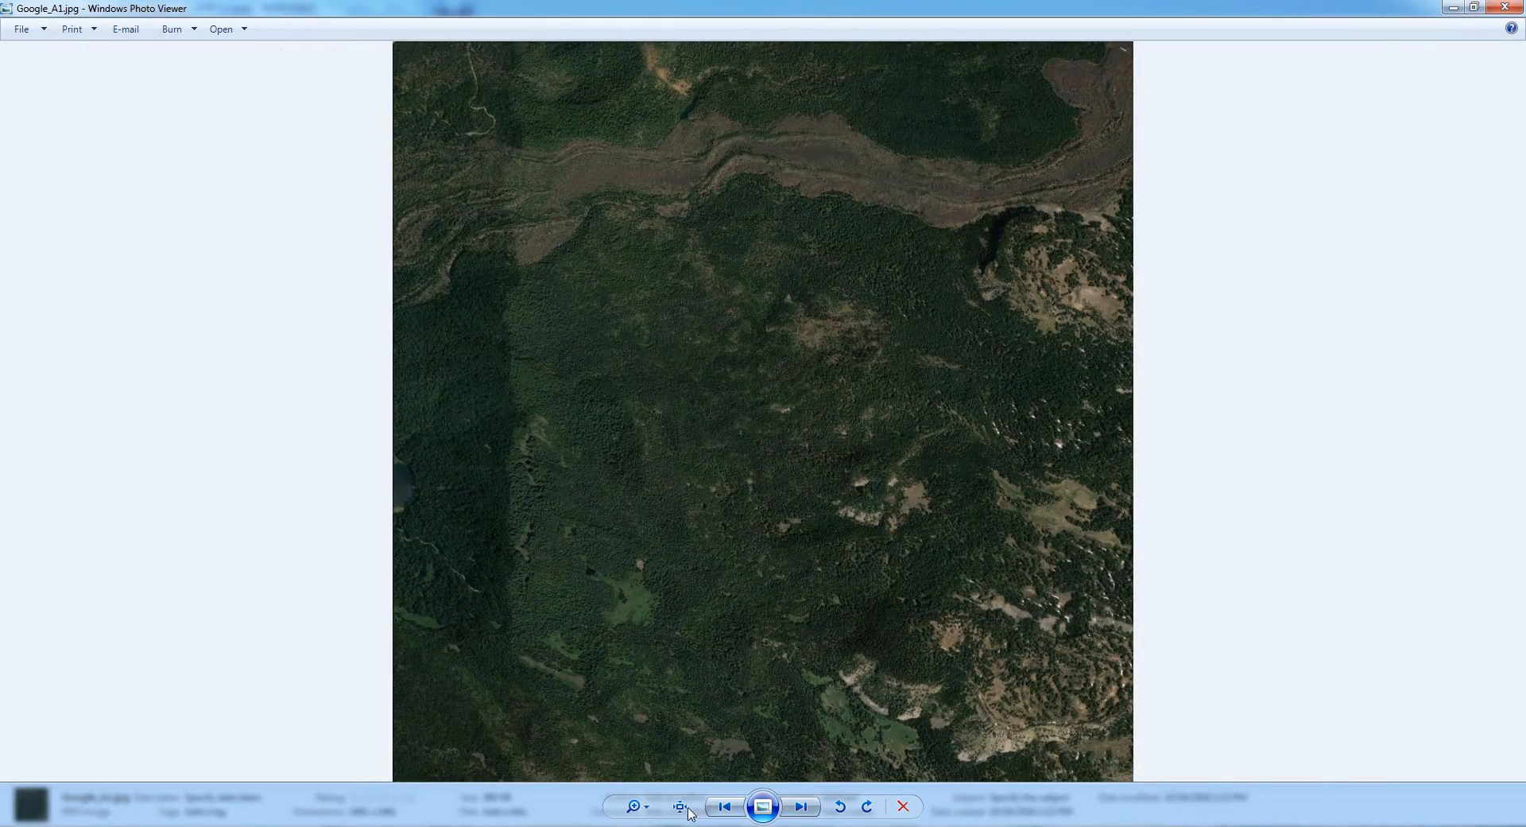
pyautogui.scroll(1, 936, 504)
pyautogui.hotkey('alt', 'F4')
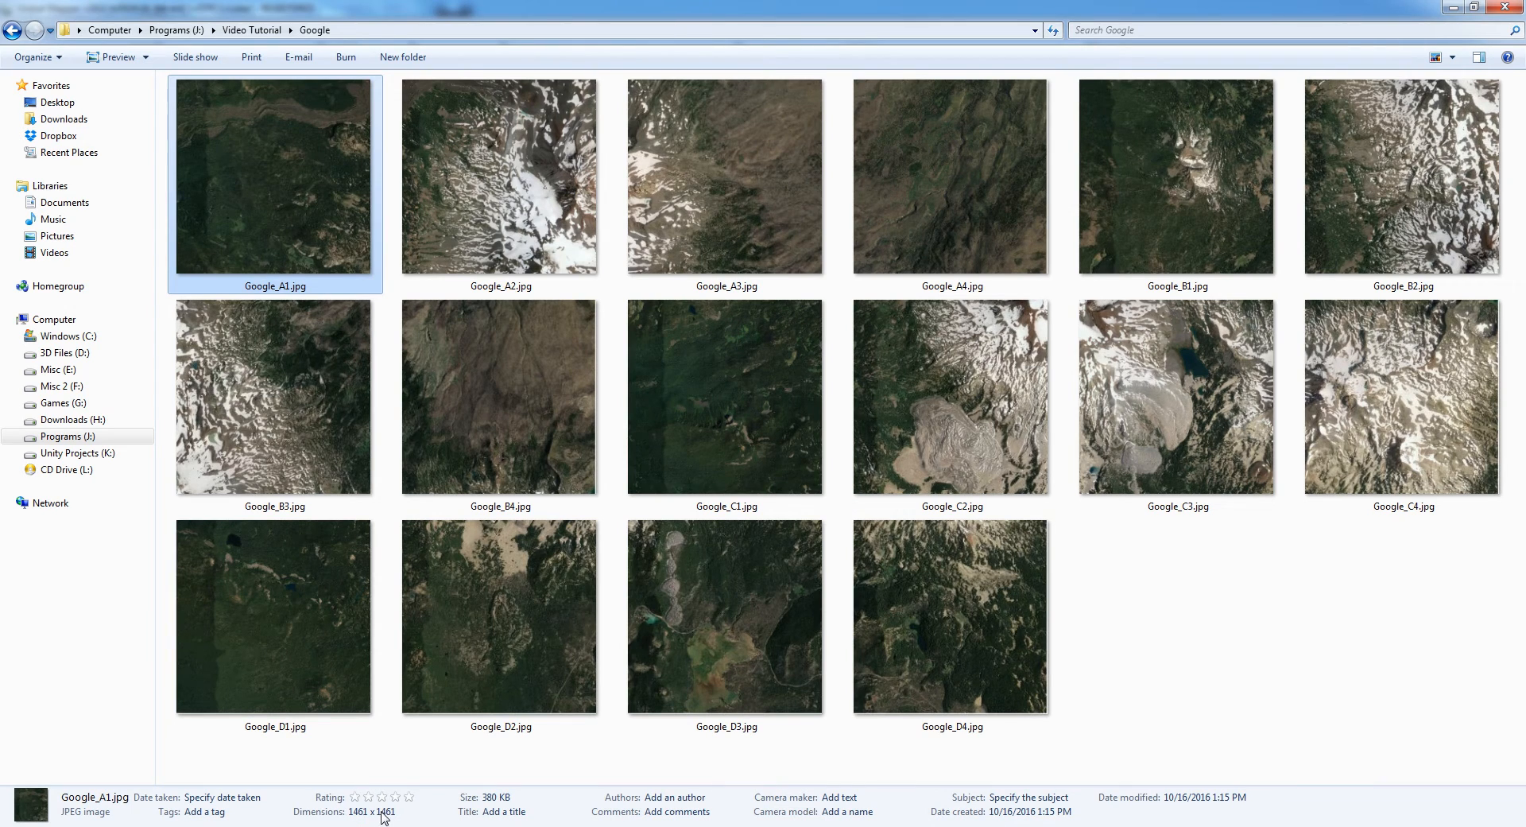
pyautogui.click(1152, 614)
pyautogui.press('BackSpace')
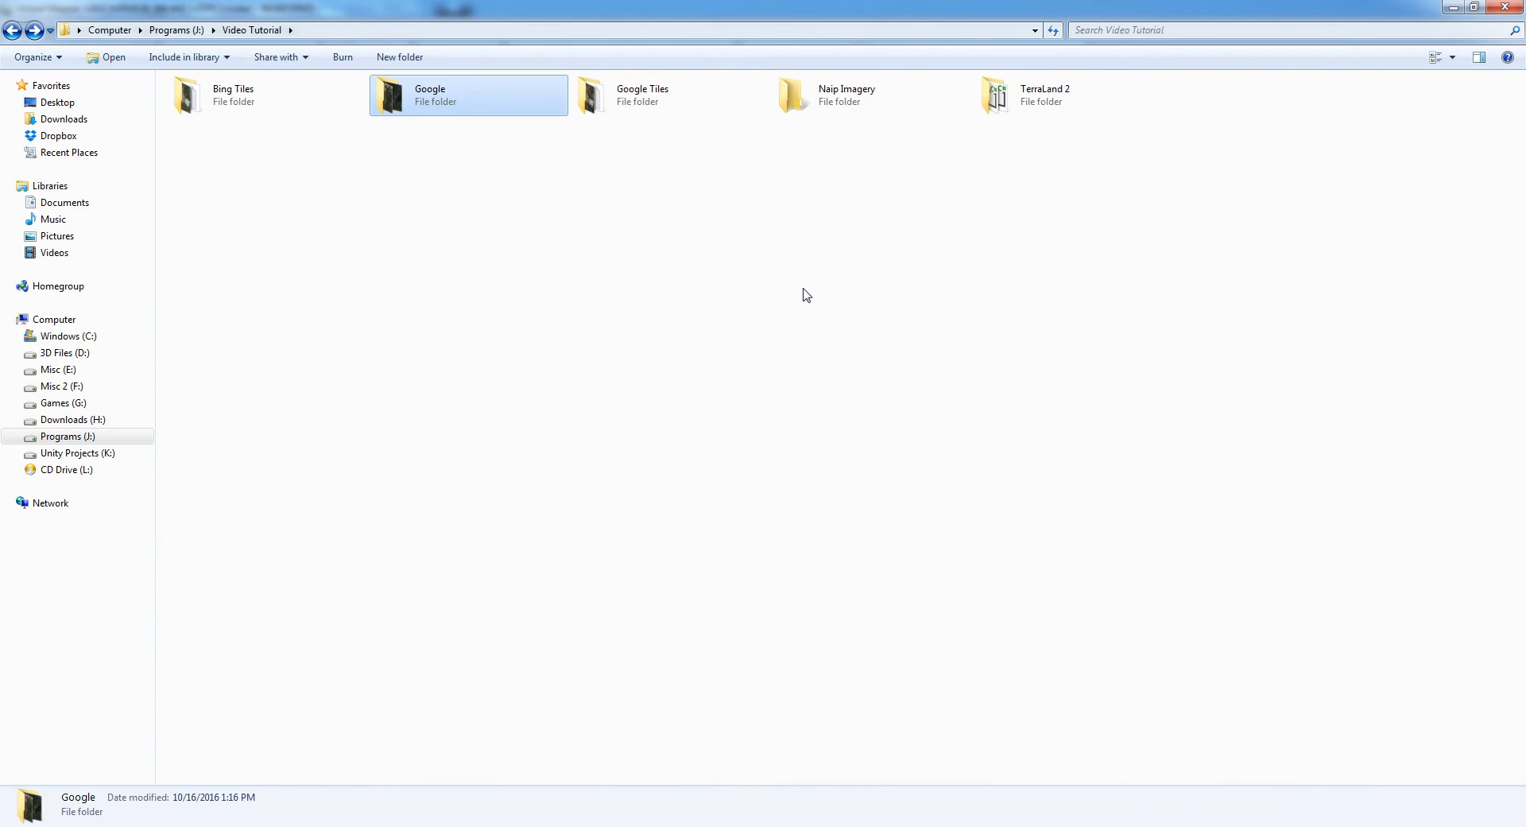
# - Switch back to Global Mapper, hide the Google.bmp layer and show Bing.bmp instead
pyautogui.hotkey('alt', 'Tab')
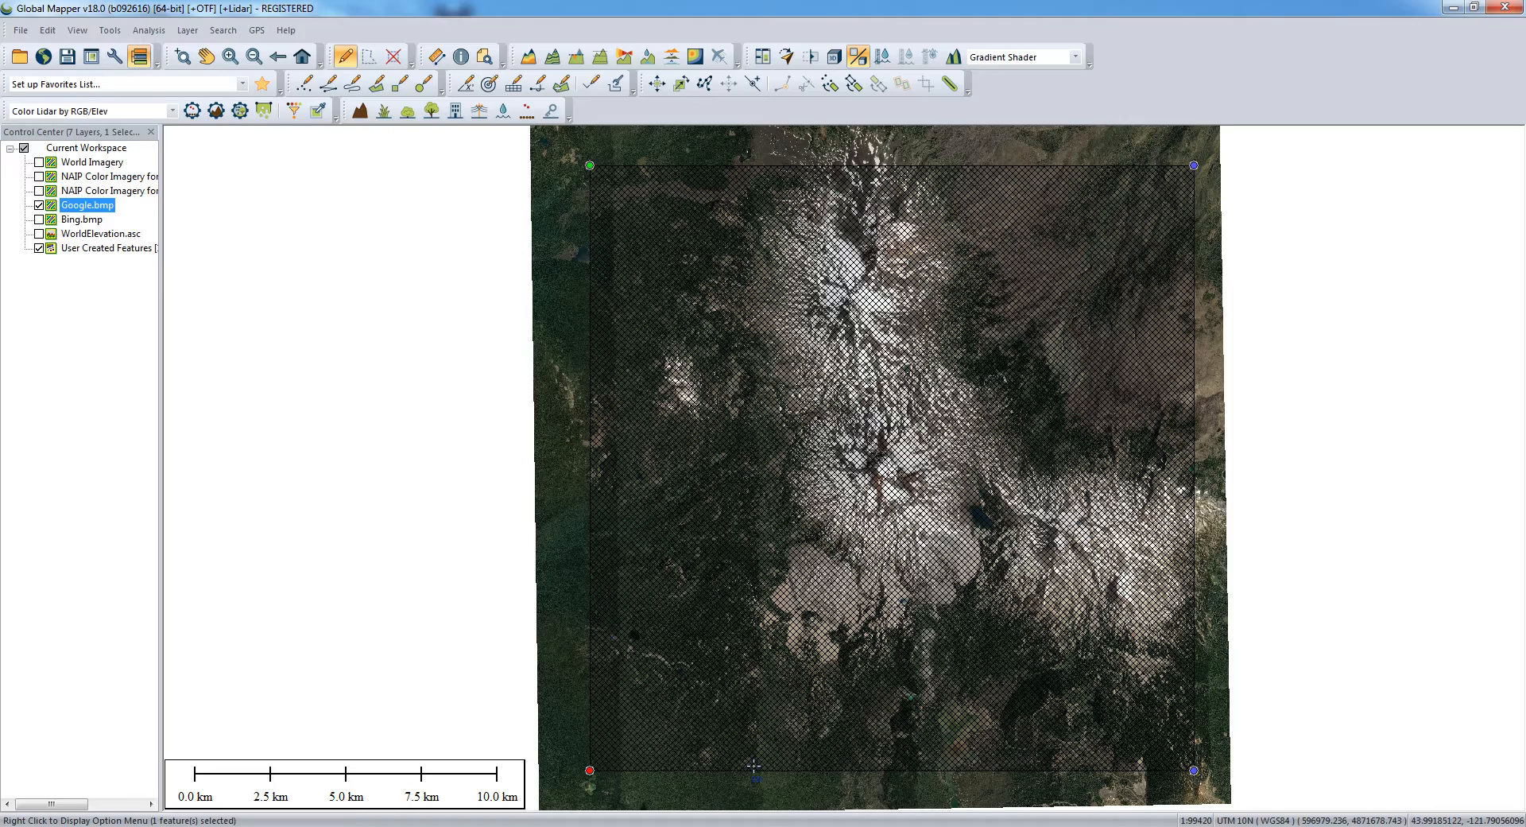
pyautogui.click(39, 205)
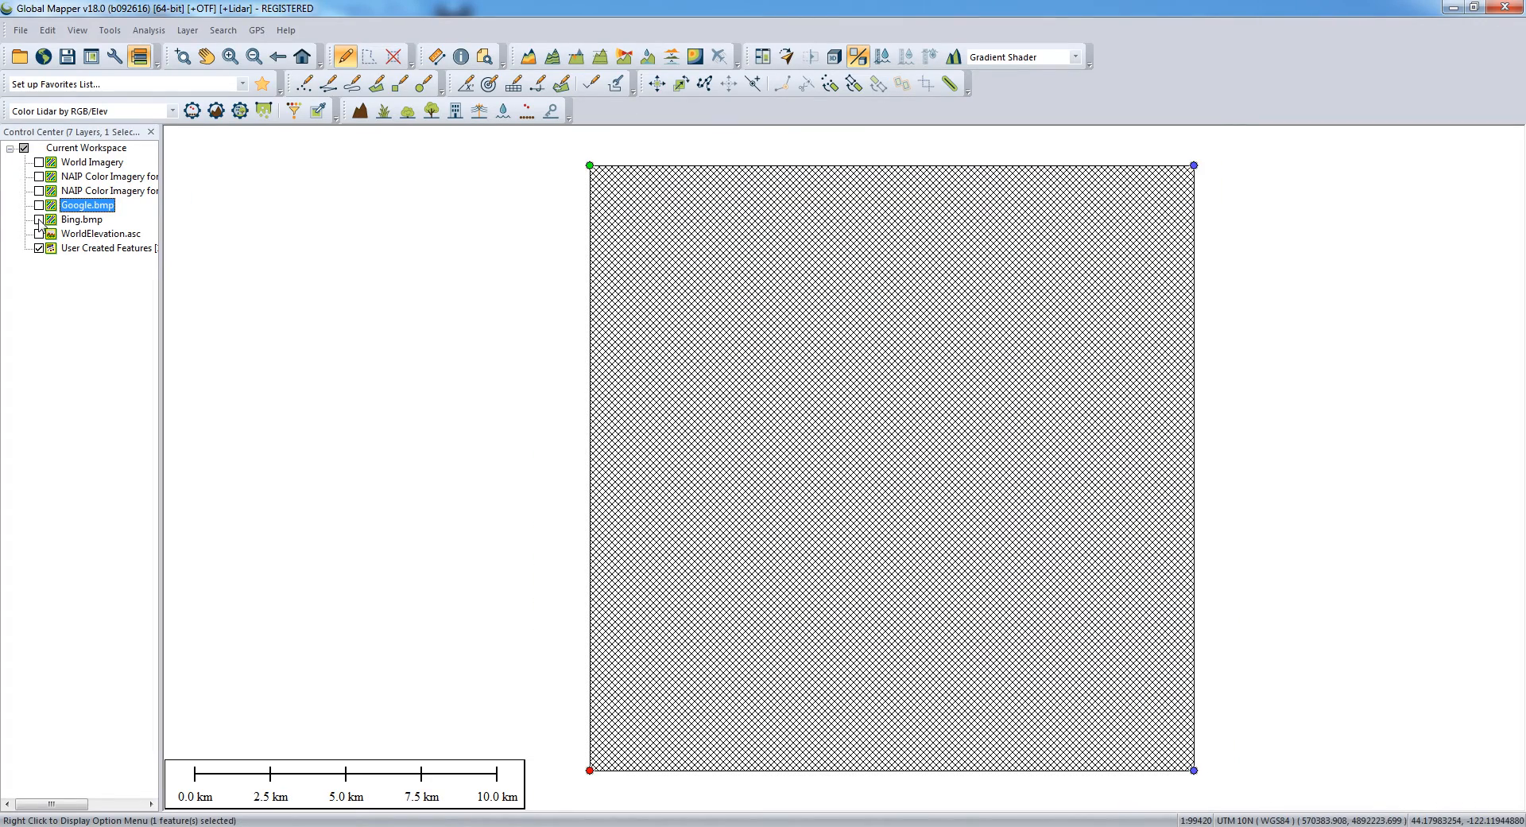
pyautogui.click(39, 219)
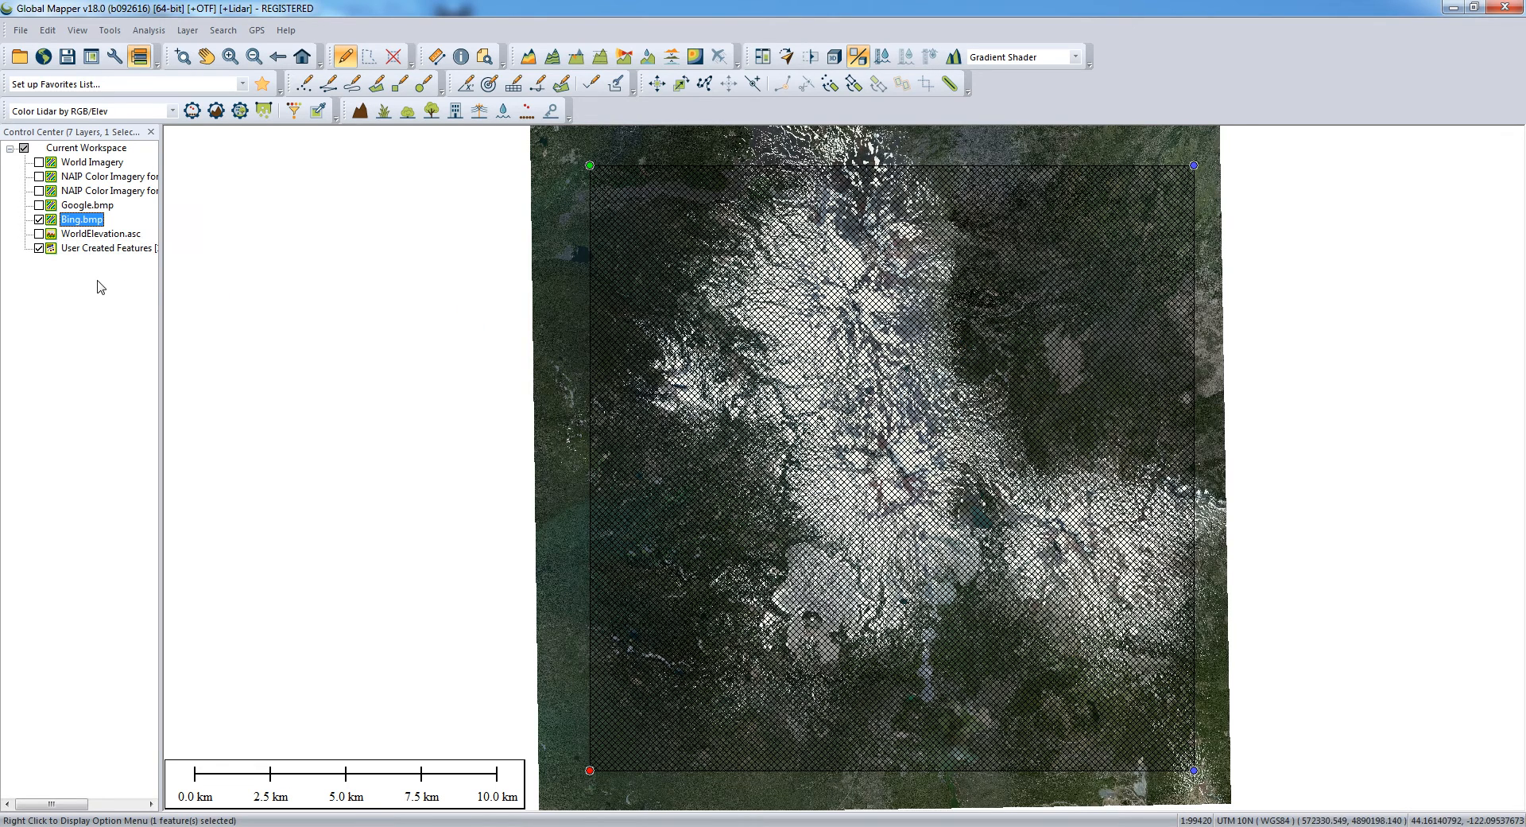
# - Start a JPG raster export of the Bing imagery, split into 4 rows and 4 columns and cropped to the selected area feature
pyautogui.click(20, 30)
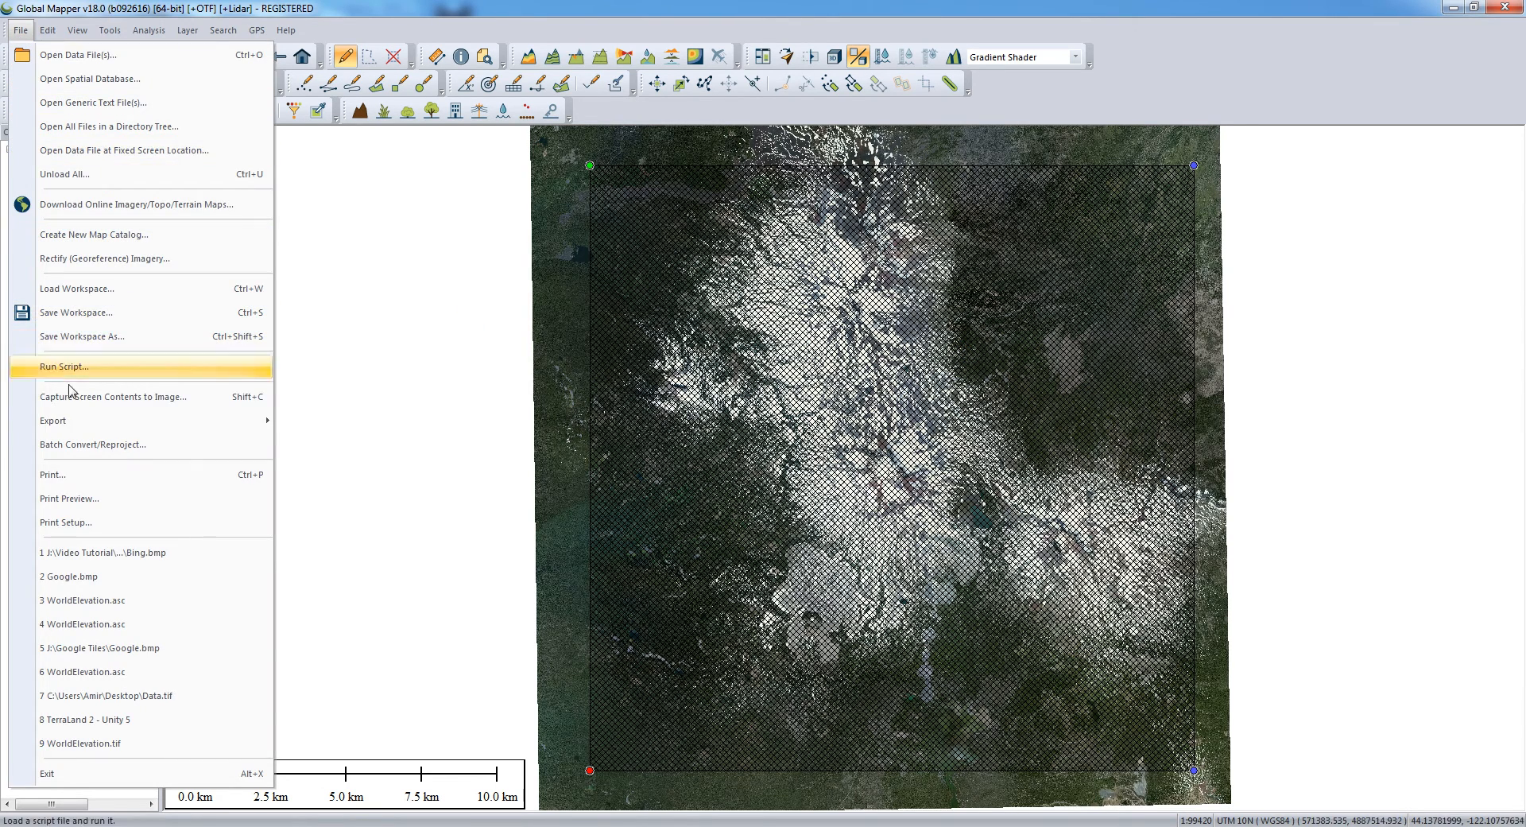
pyautogui.moveTo(76, 421)
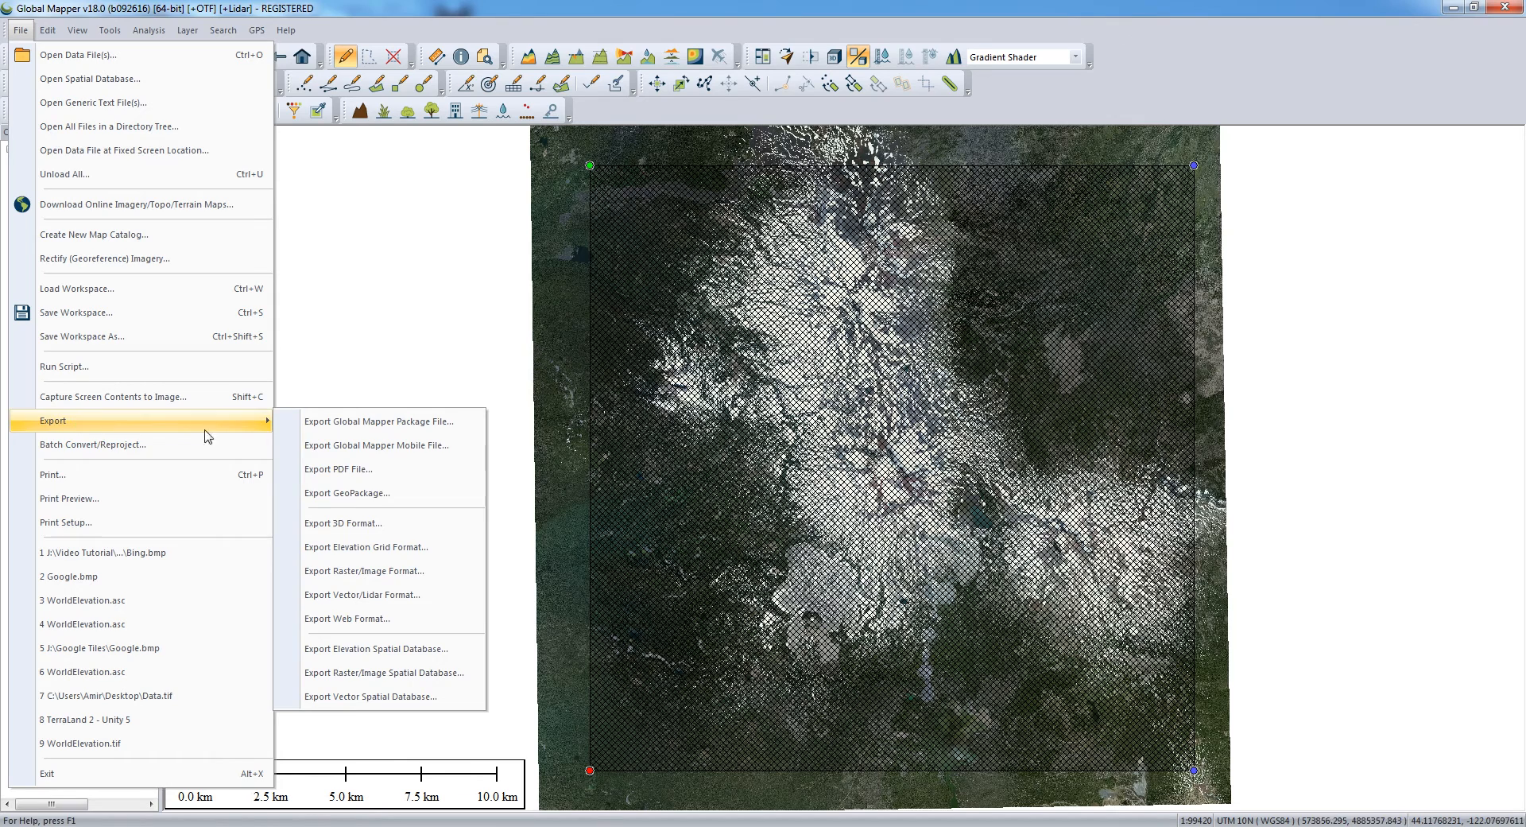
pyautogui.click(424, 571)
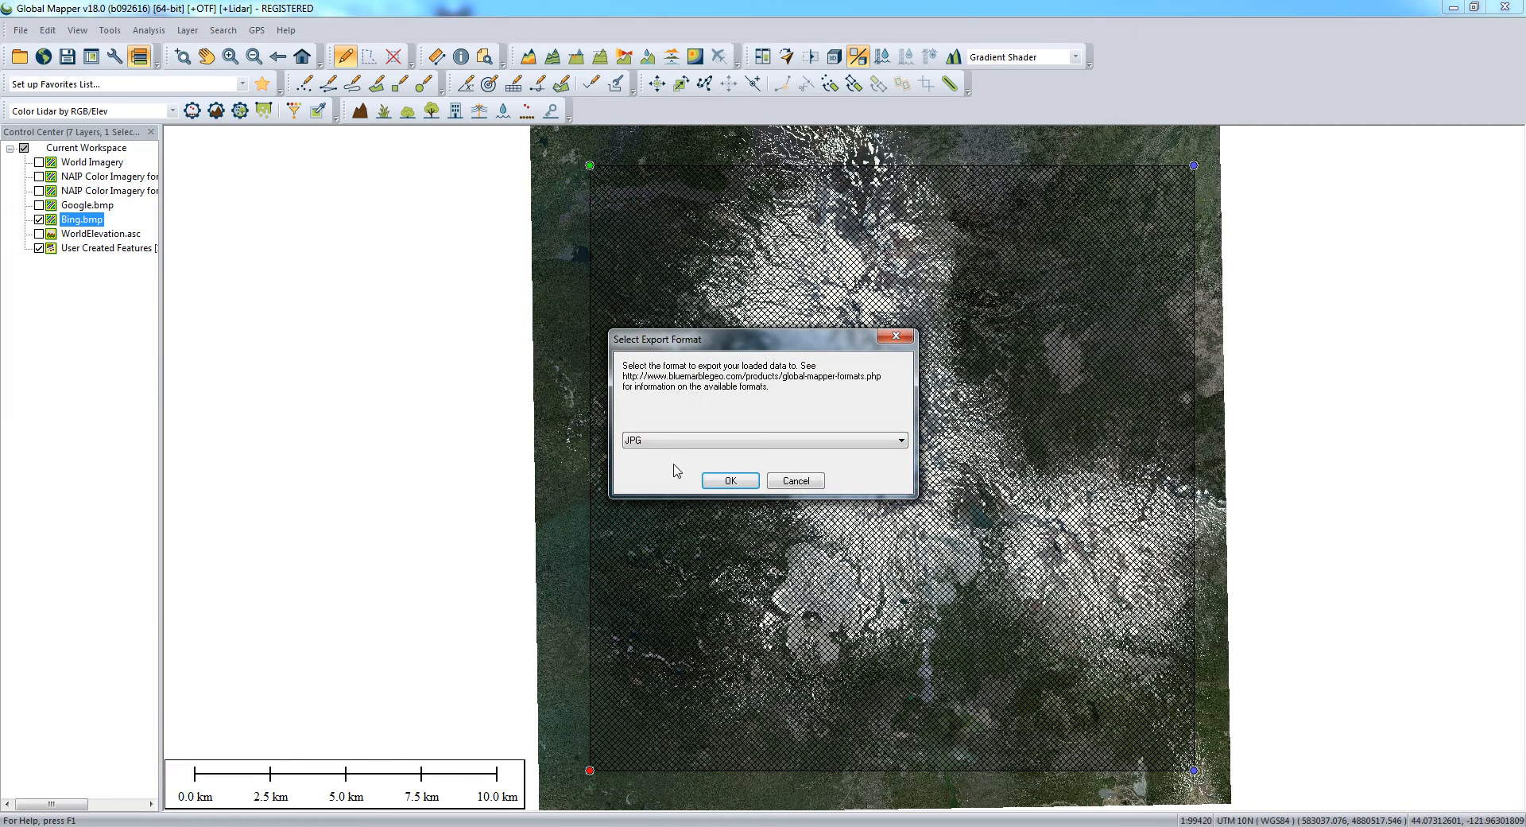
pyautogui.click(728, 480)
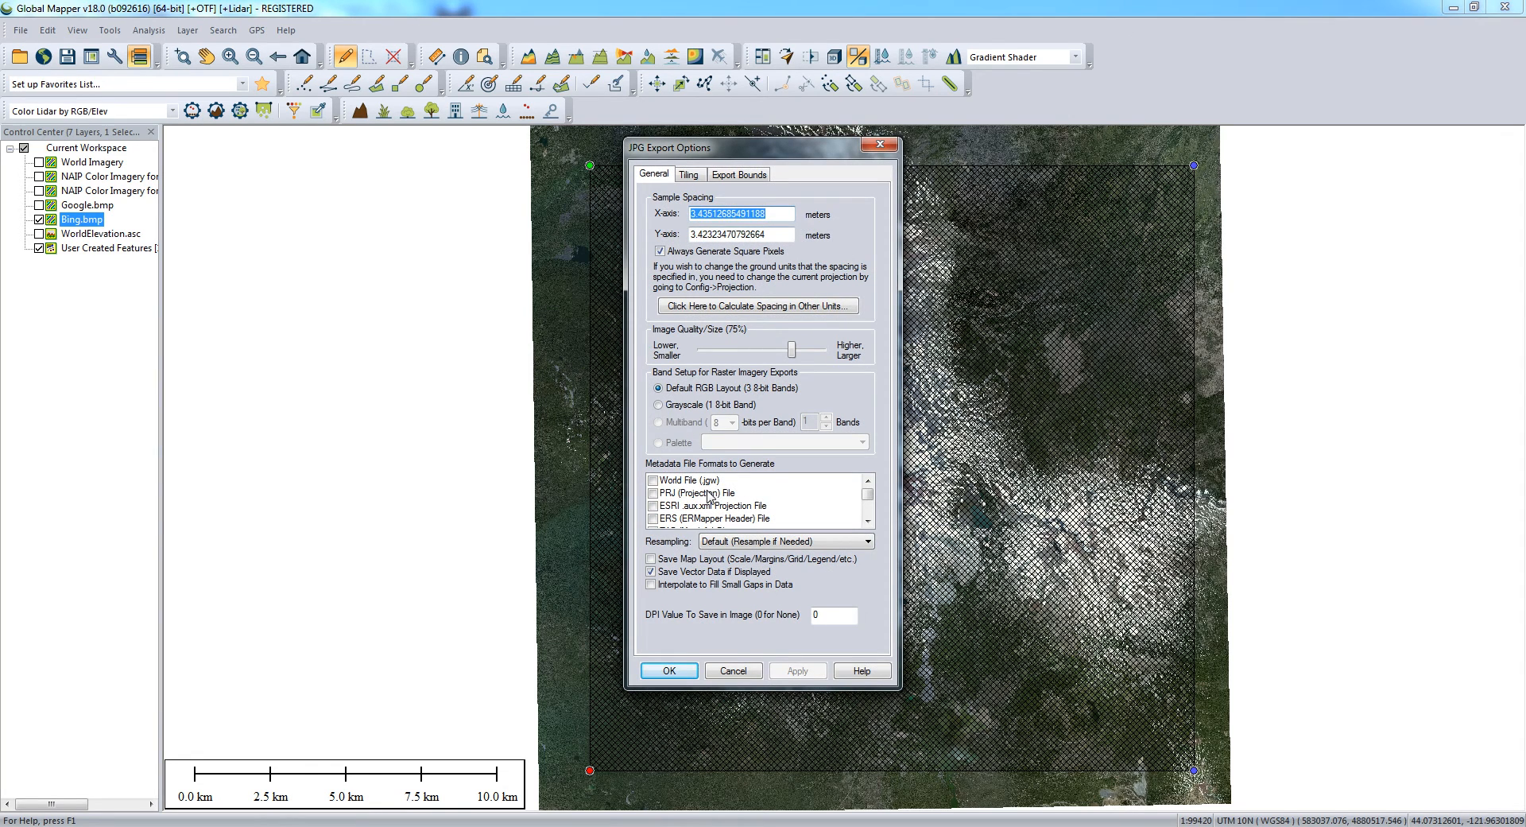
pyautogui.click(689, 175)
pyautogui.click(704, 226)
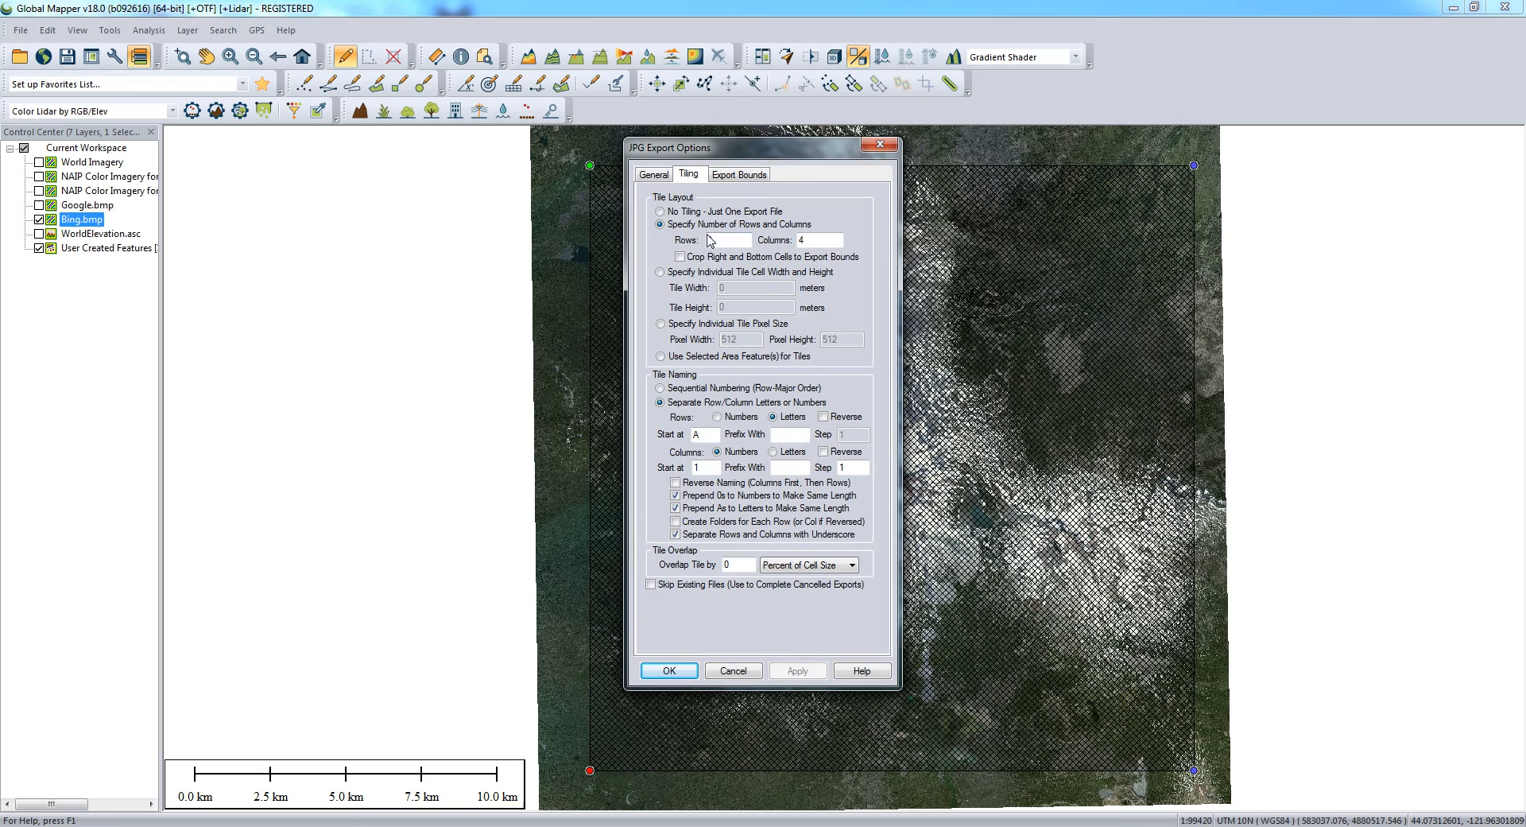
pyautogui.click(738, 174)
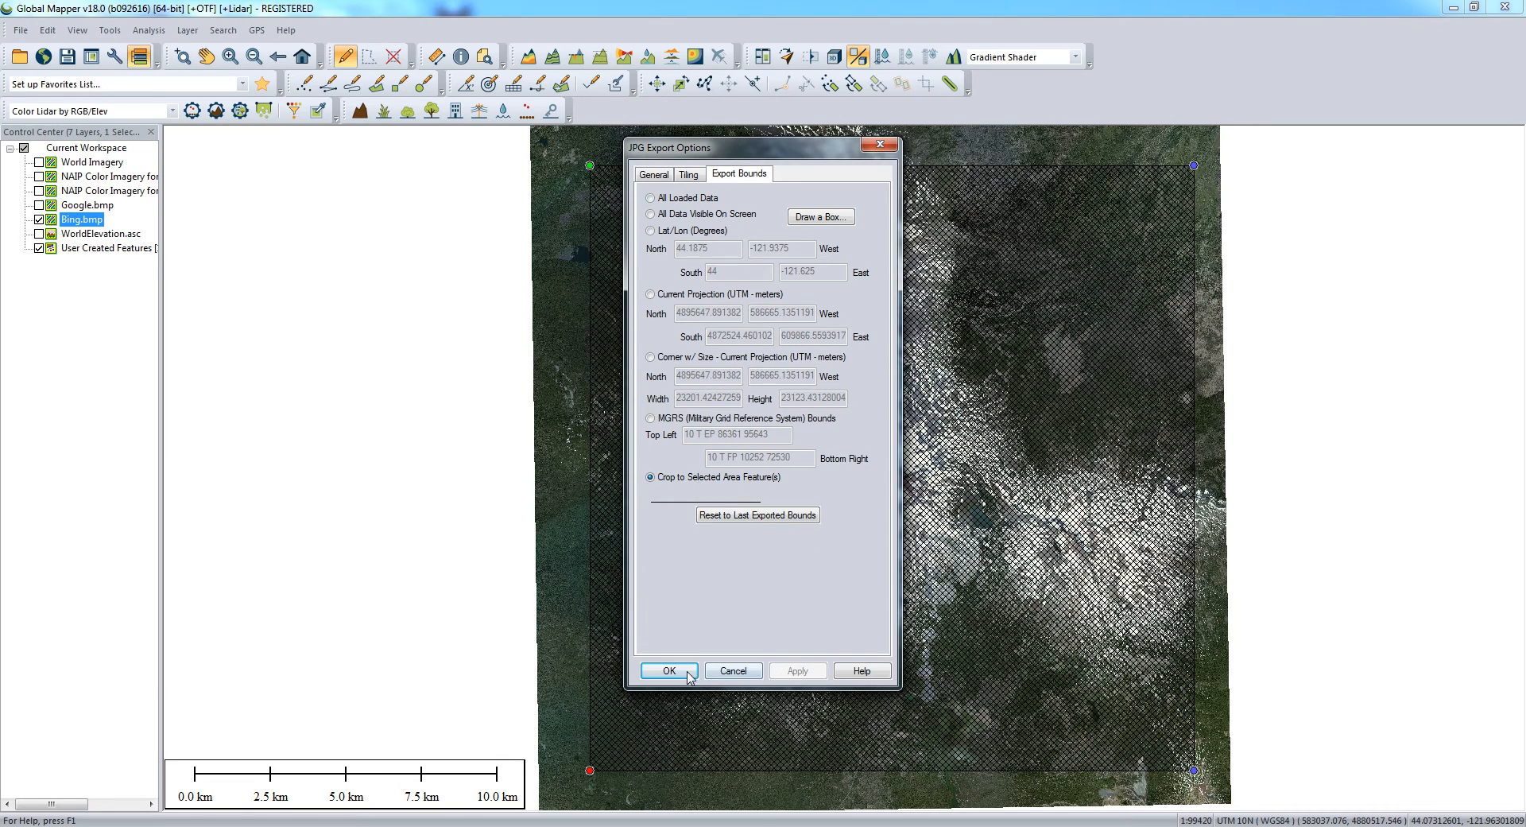
pyautogui.click(689, 671)
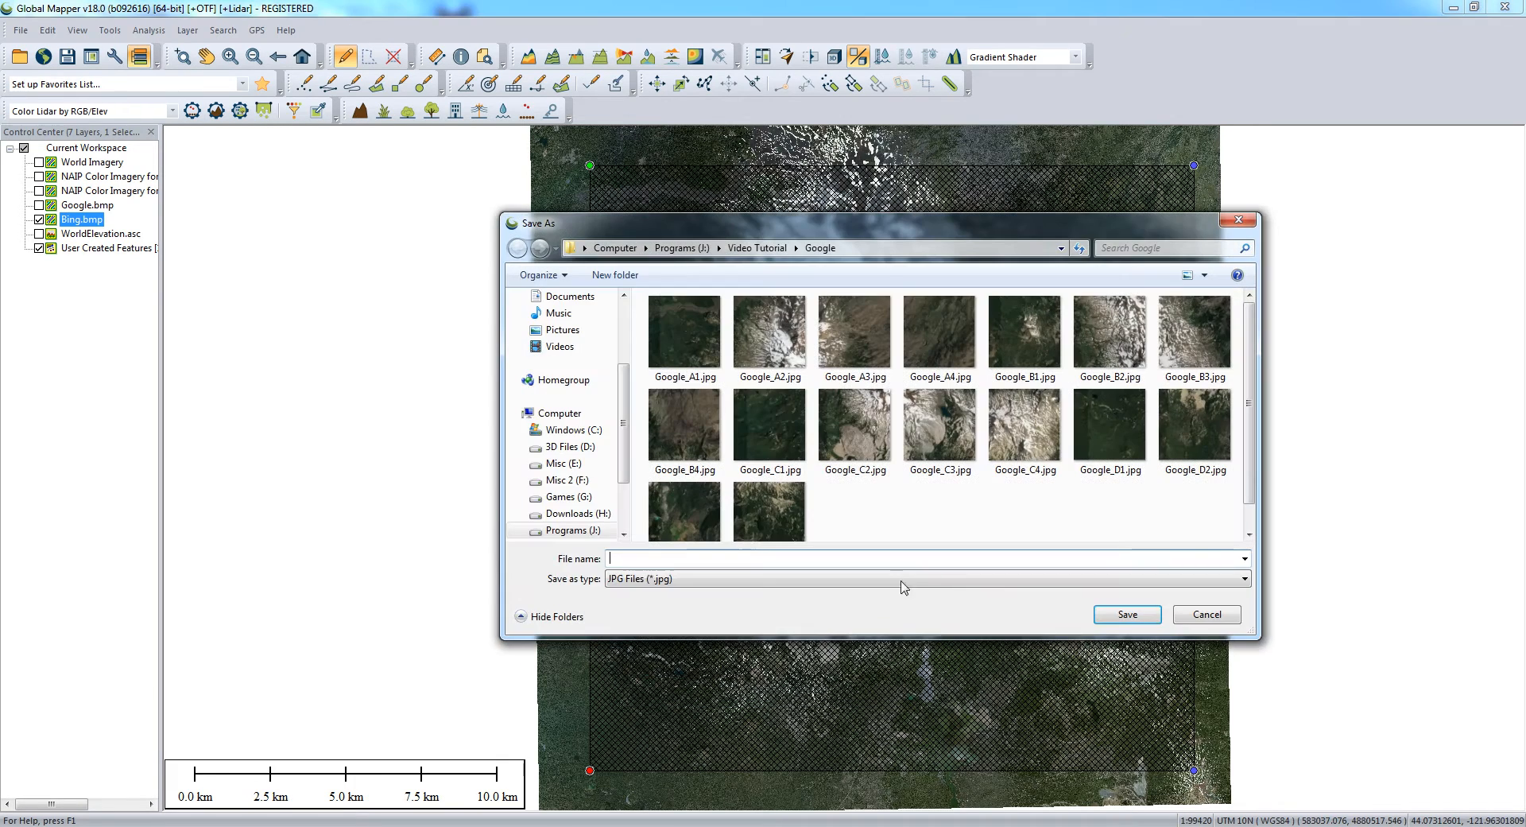
# - Save the Bing tile export as Bing inside a new folder named Bing in the Video Tutorial folder
pyautogui.click(757, 247)
pyautogui.click(616, 274)
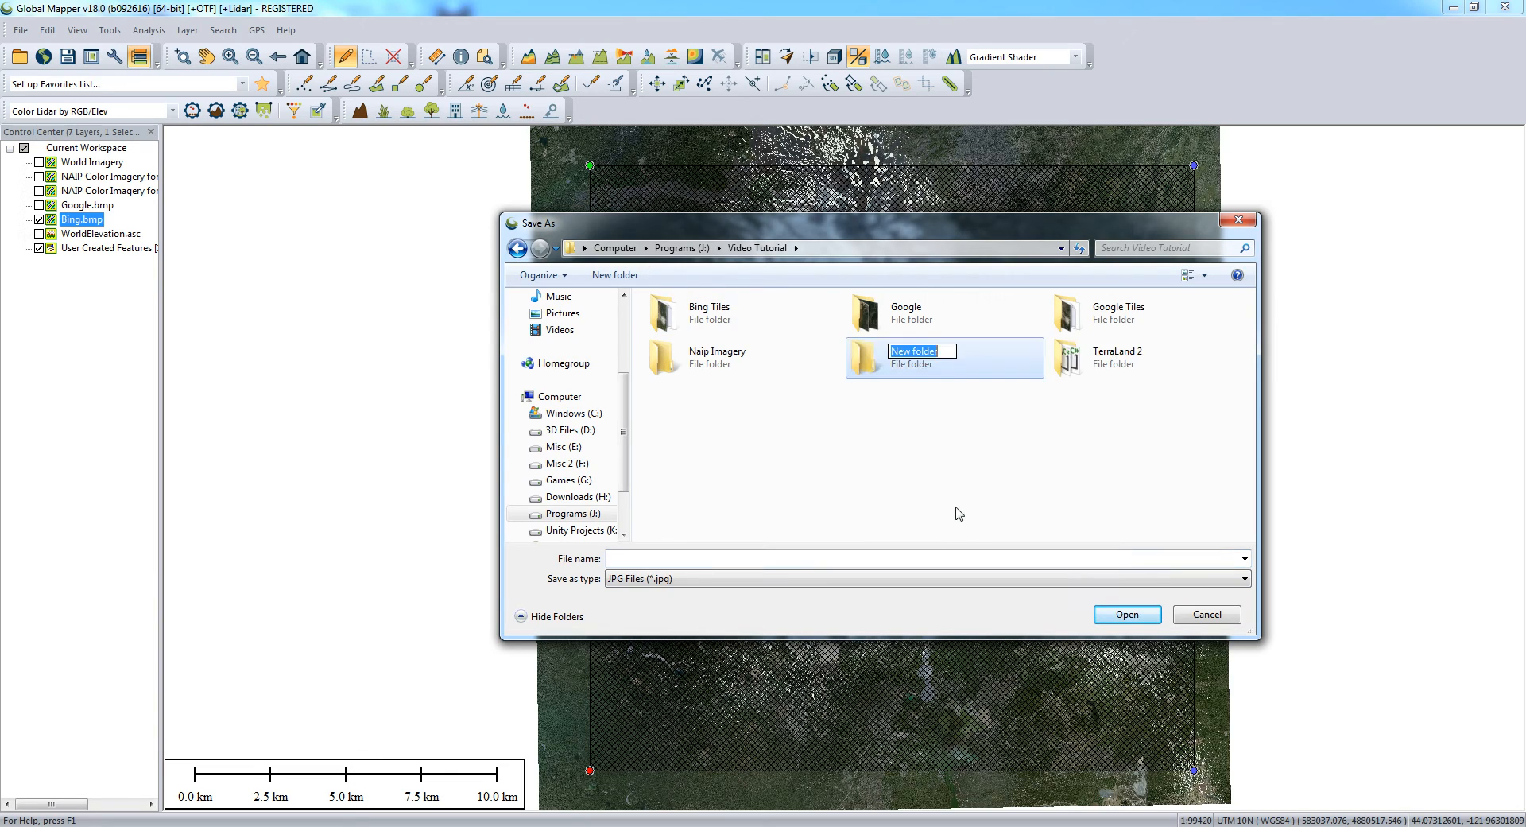
pyautogui.write('Bing')
pyautogui.press('Return')
pyautogui.press('Return')
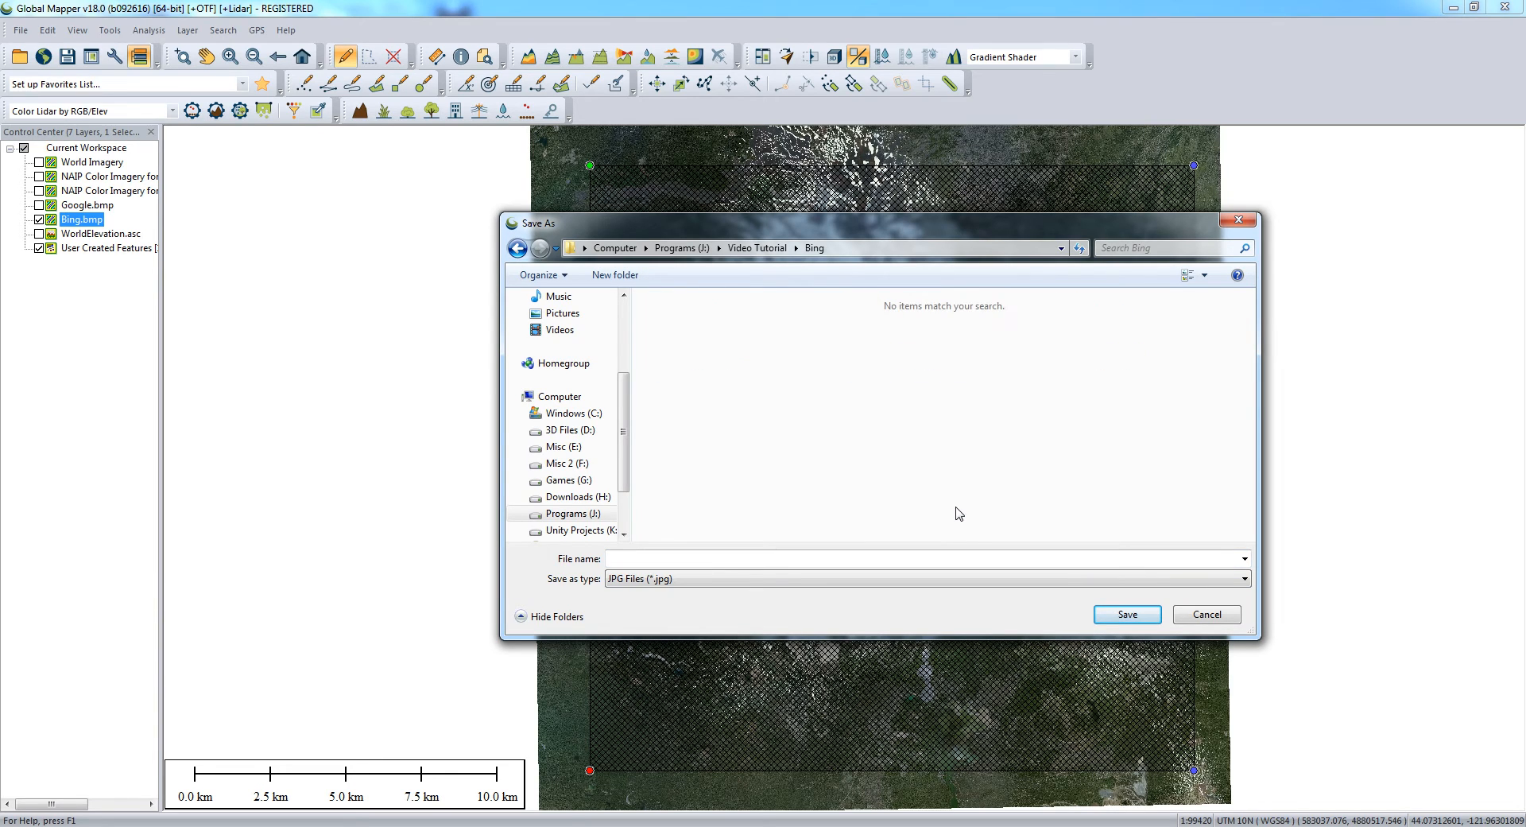
pyautogui.click(703, 558)
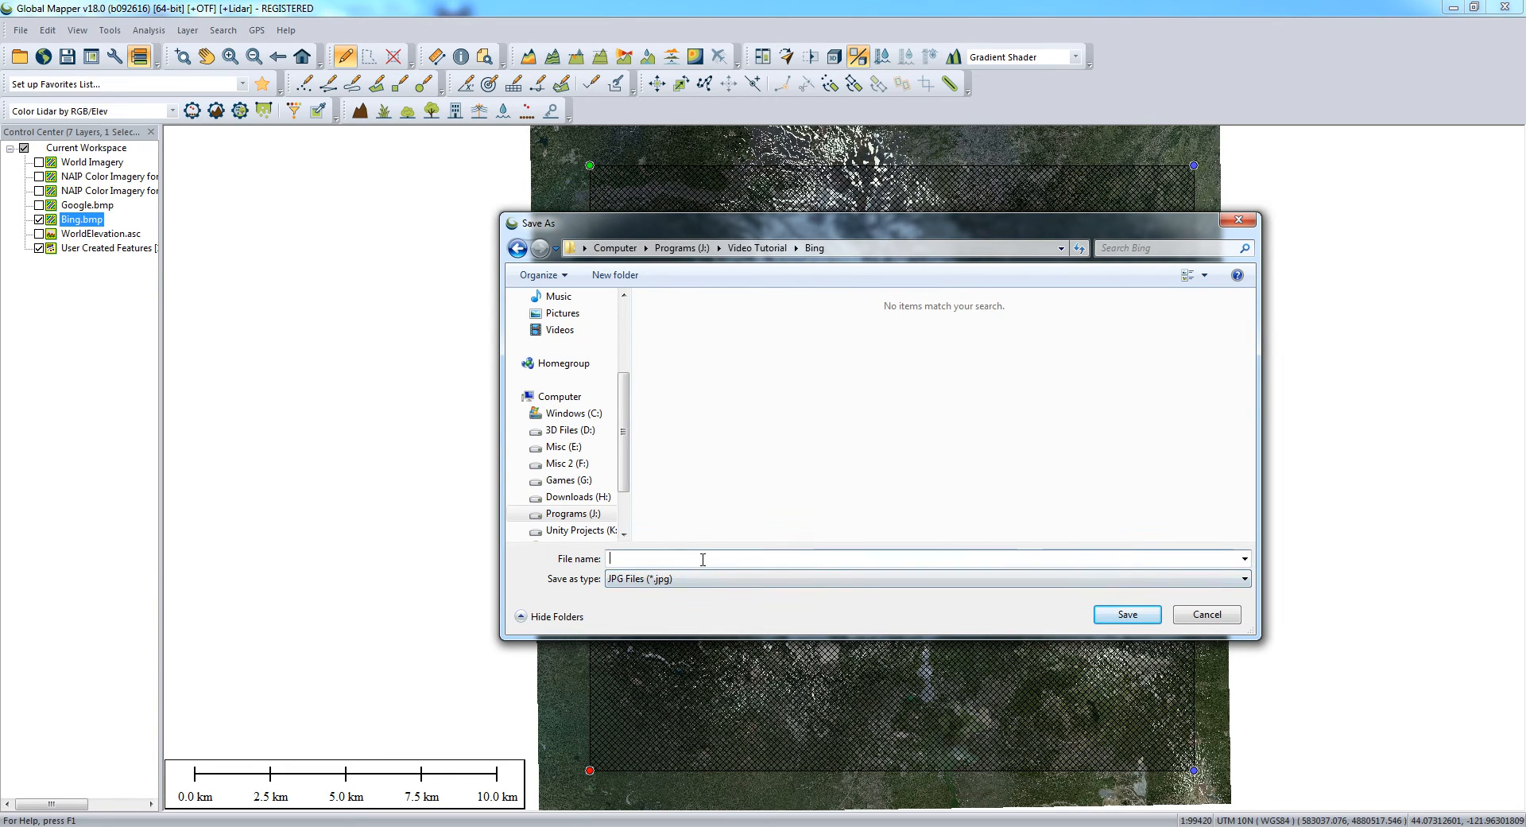
pyautogui.click(1129, 614)
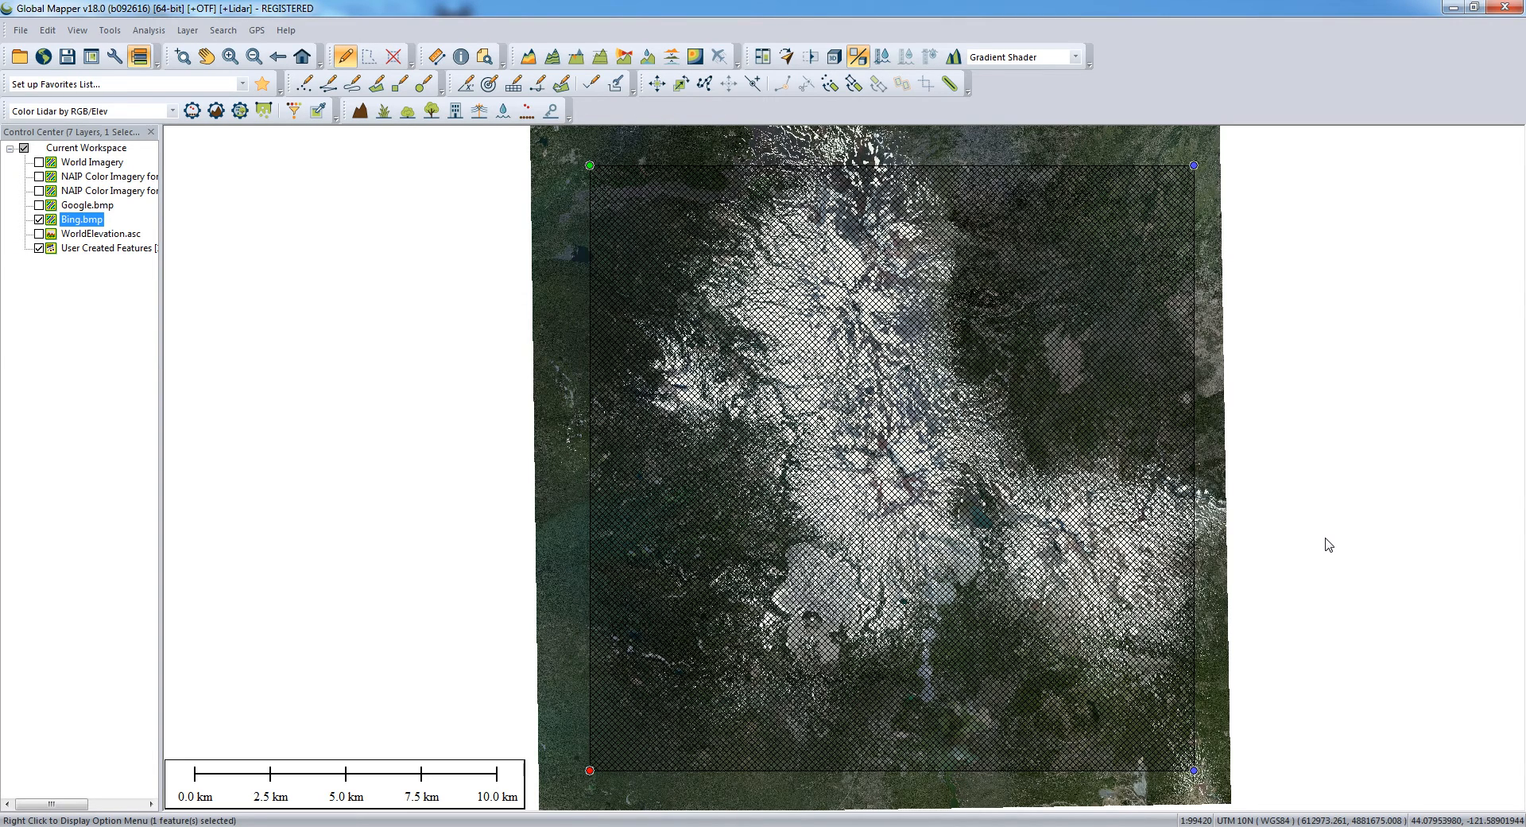
# - Switch to Windows Explorer, check the exported Bing tiles with enlarged thumbnails, and return to the Video Tutorial folder
pyautogui.click(199, 826)
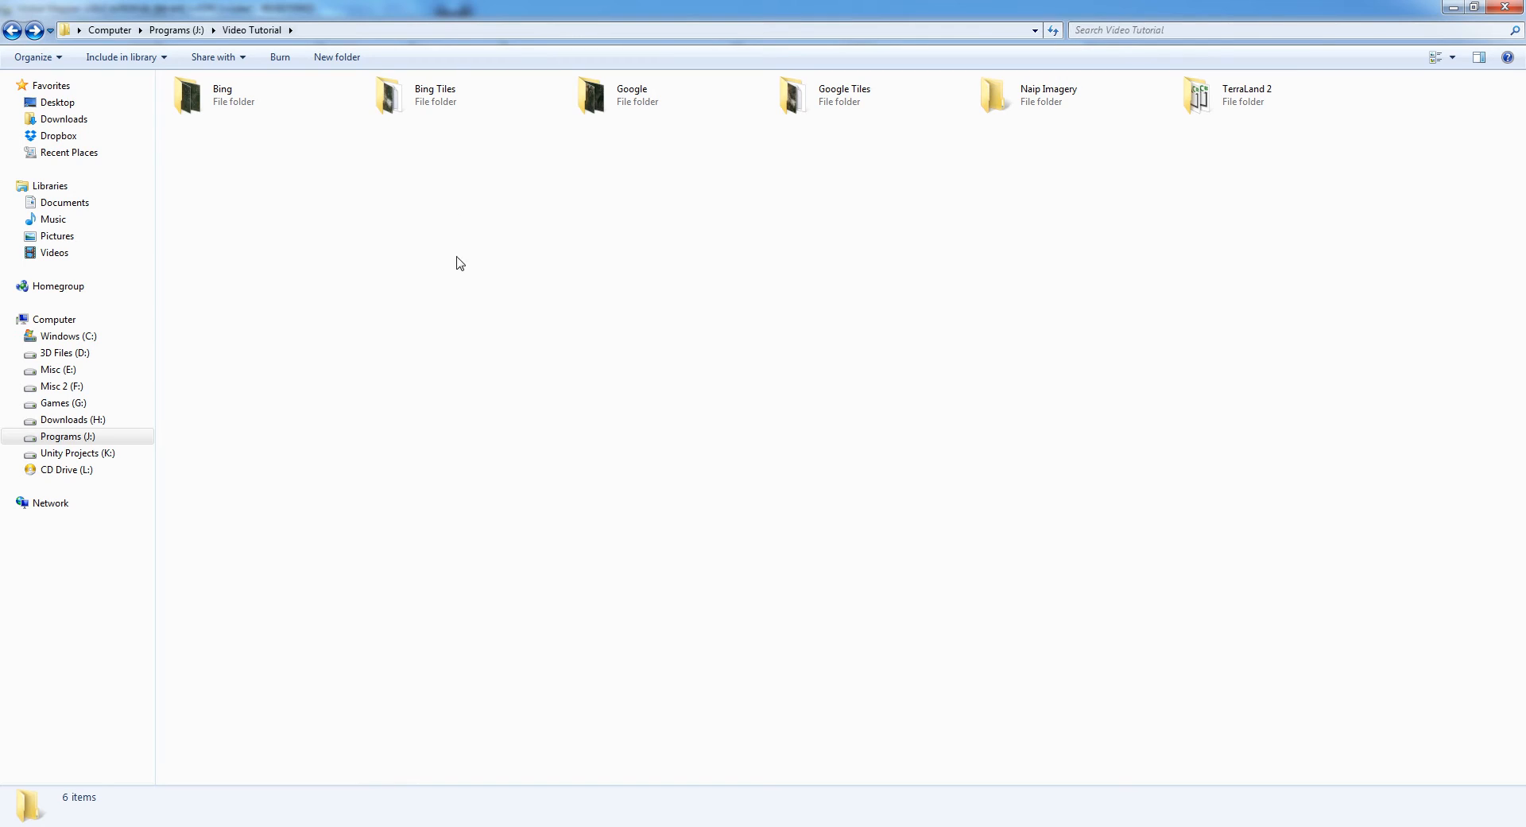
pyautogui.click(263, 107)
pyautogui.doubleClick(263, 107)
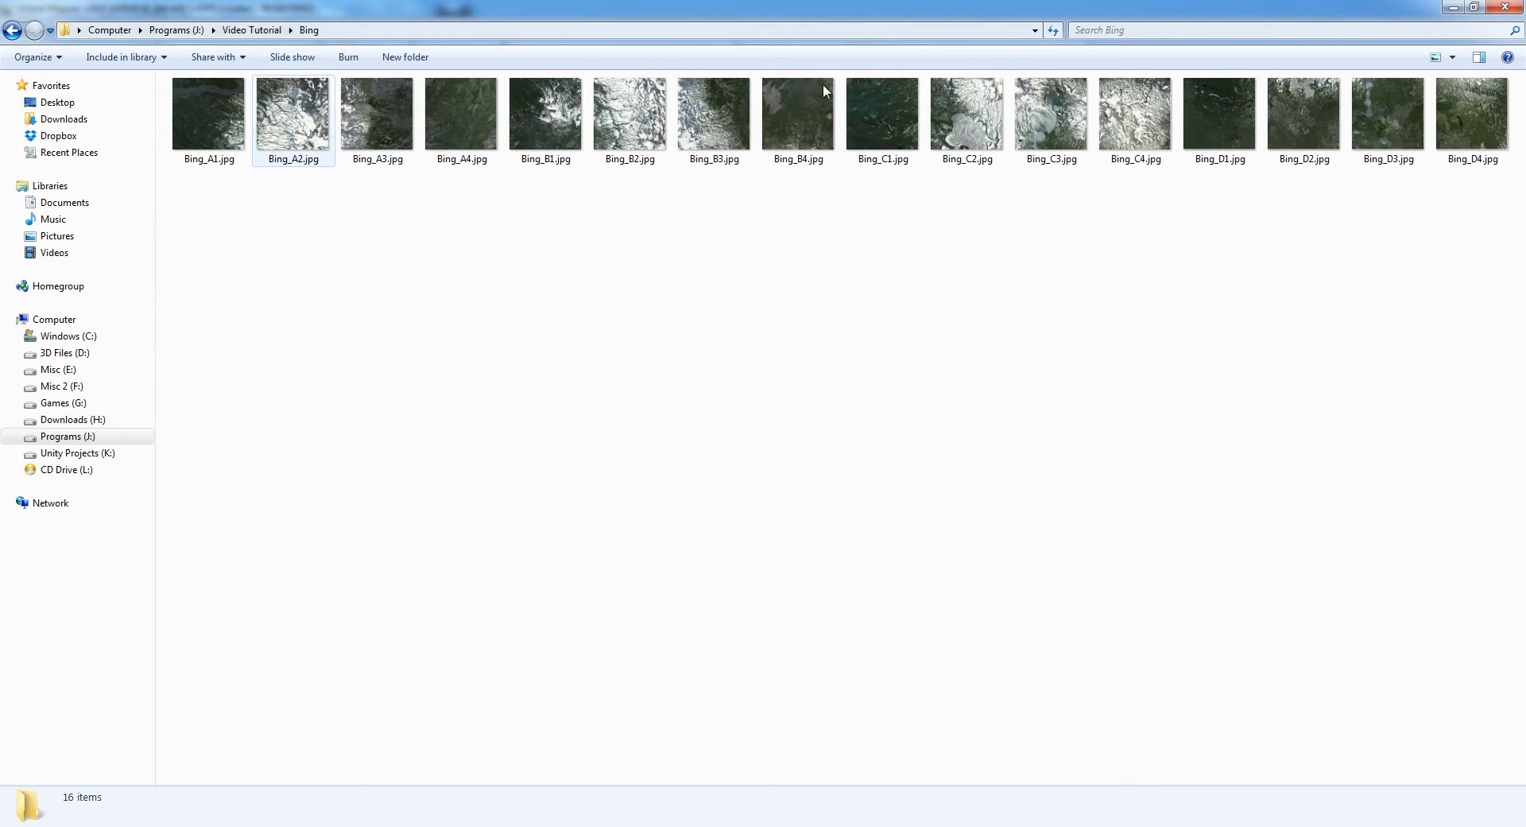
pyautogui.click(1452, 58)
pyautogui.click(1426, 59)
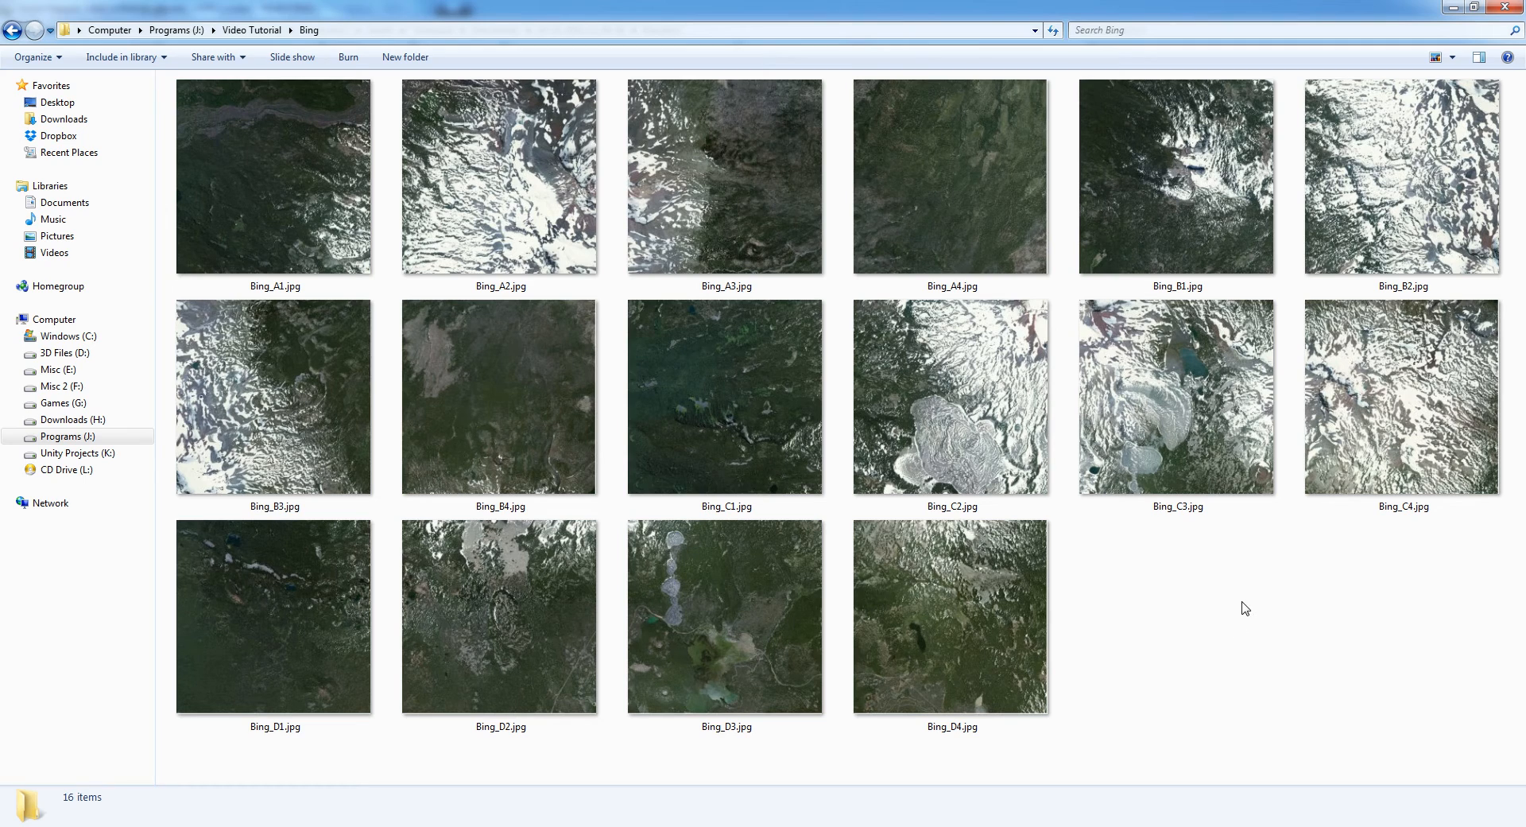
pyautogui.press('BackSpace')
pyautogui.click(985, 240)
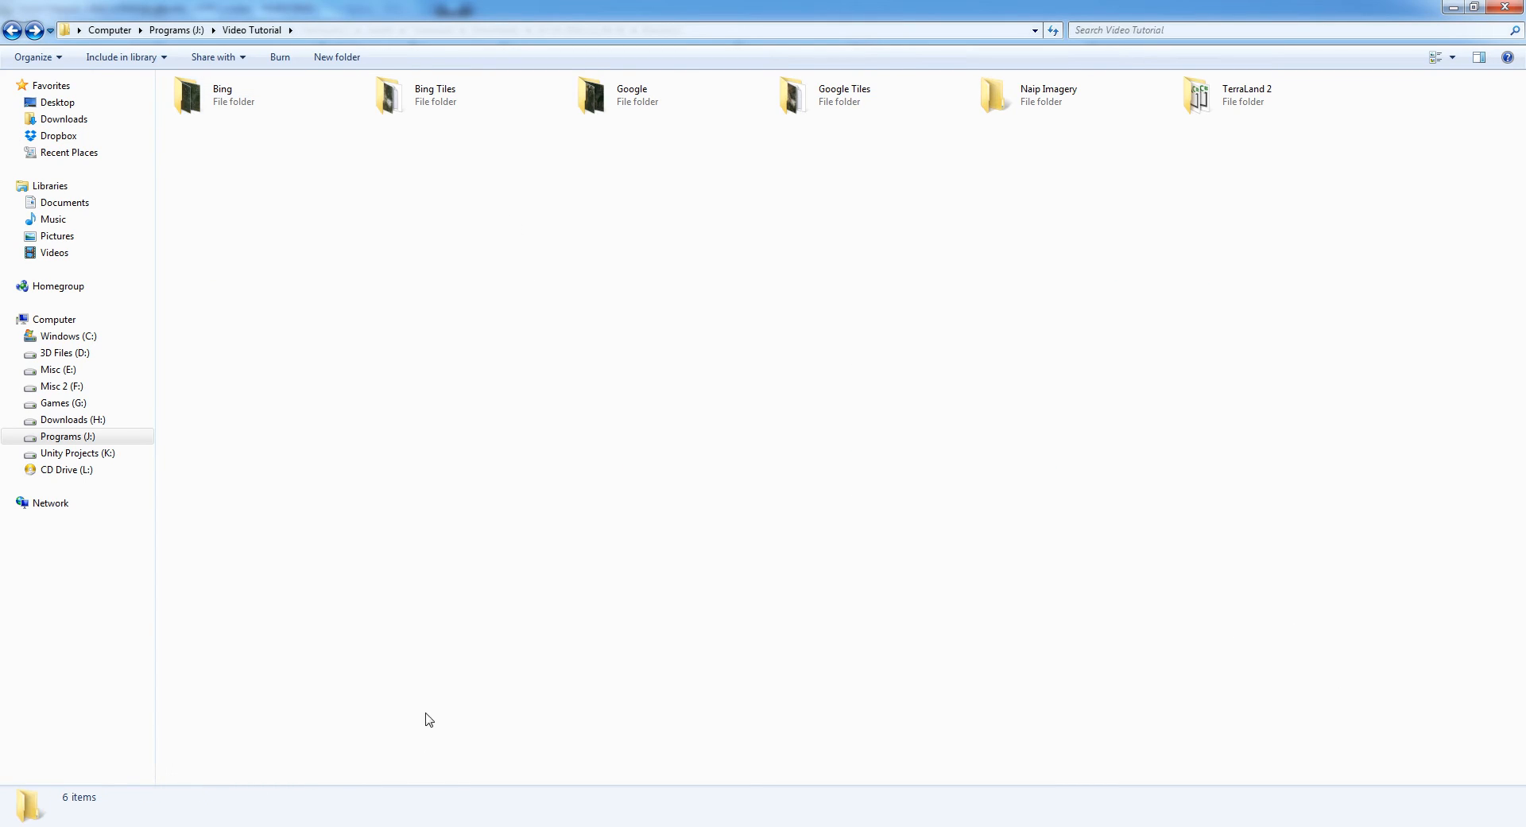
# - Switch to Unity, create a folder named Tiles directly under Assets in the project and open it
pyautogui.moveTo(593, 824)
pyautogui.click(566, 789)
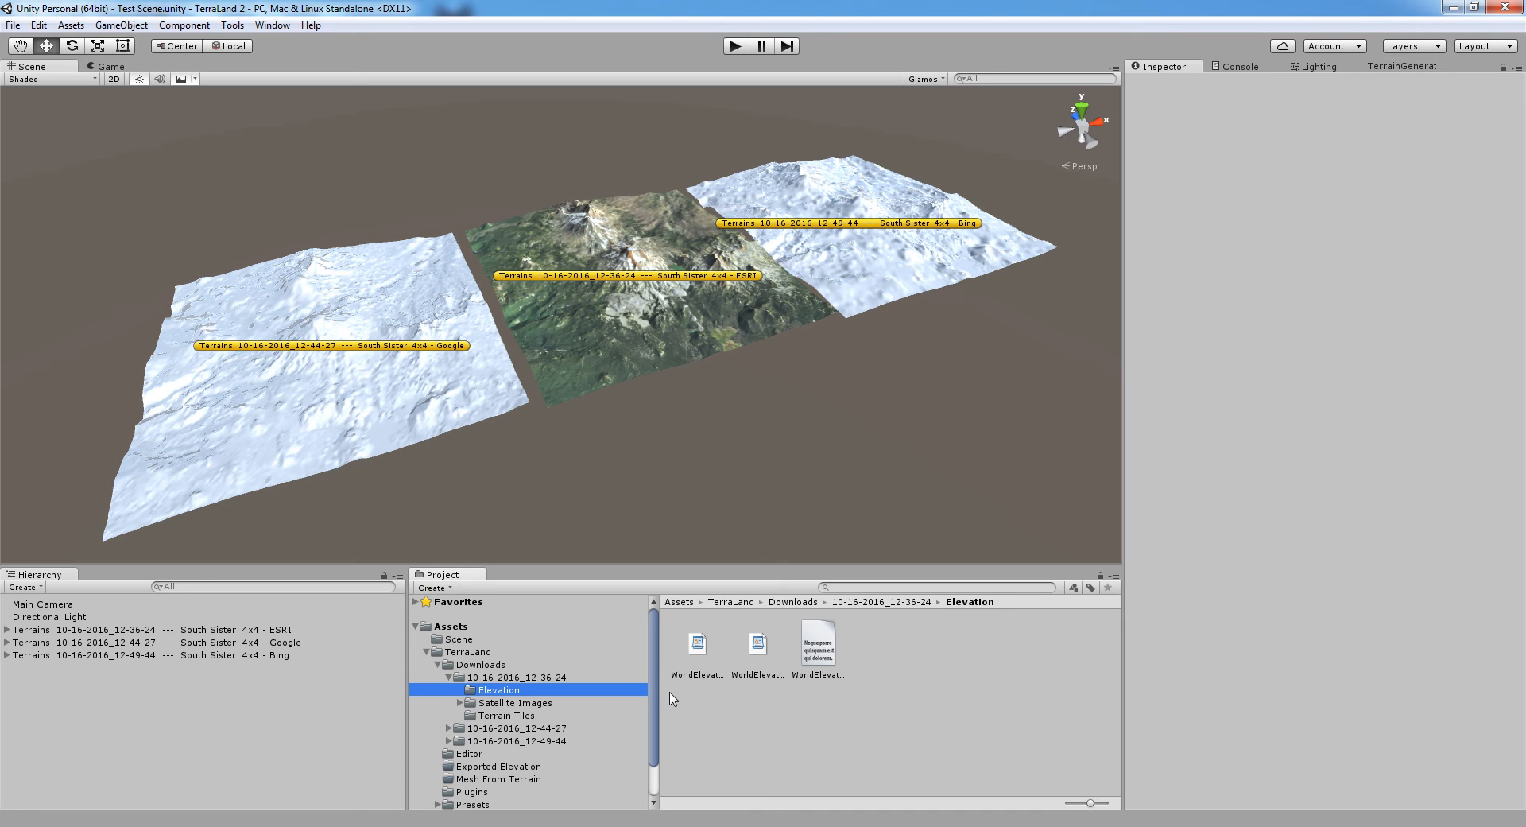
pyautogui.click(438, 664)
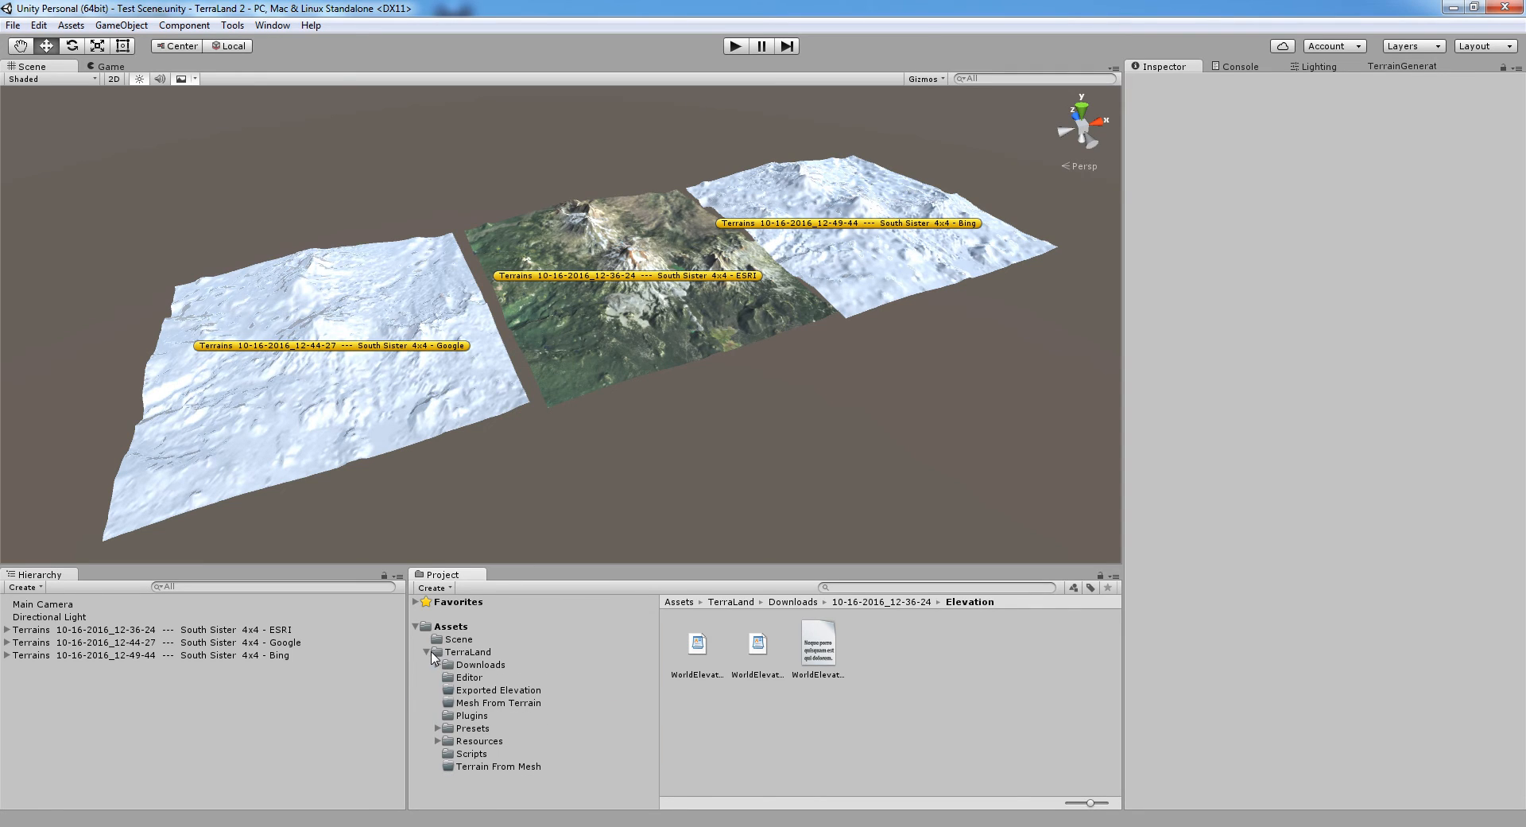
pyautogui.click(427, 652)
pyautogui.click(449, 626)
pyautogui.rightClick(450, 626)
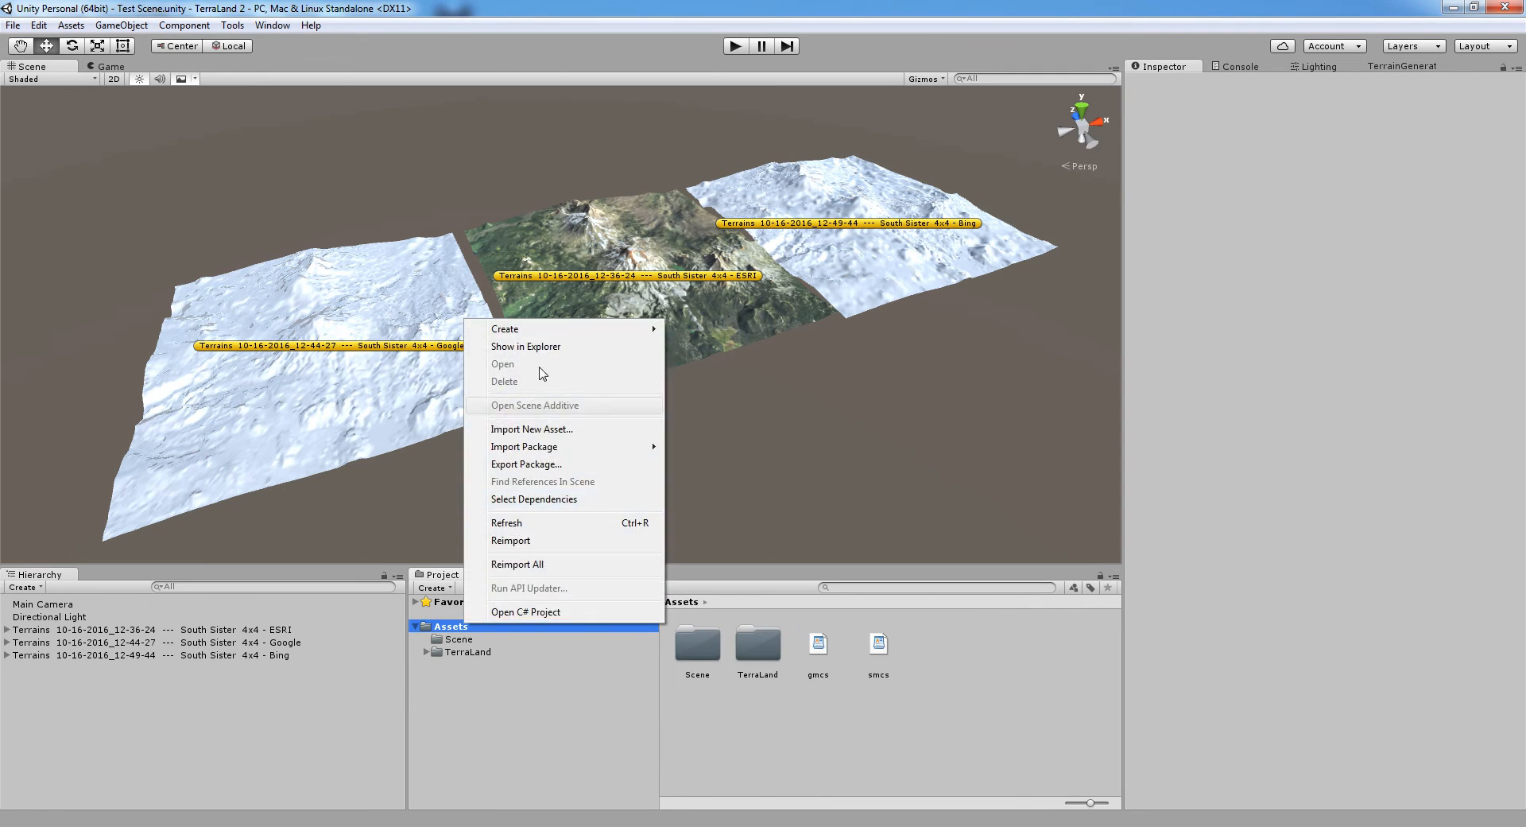
pyautogui.moveTo(536, 329)
pyautogui.click(748, 332)
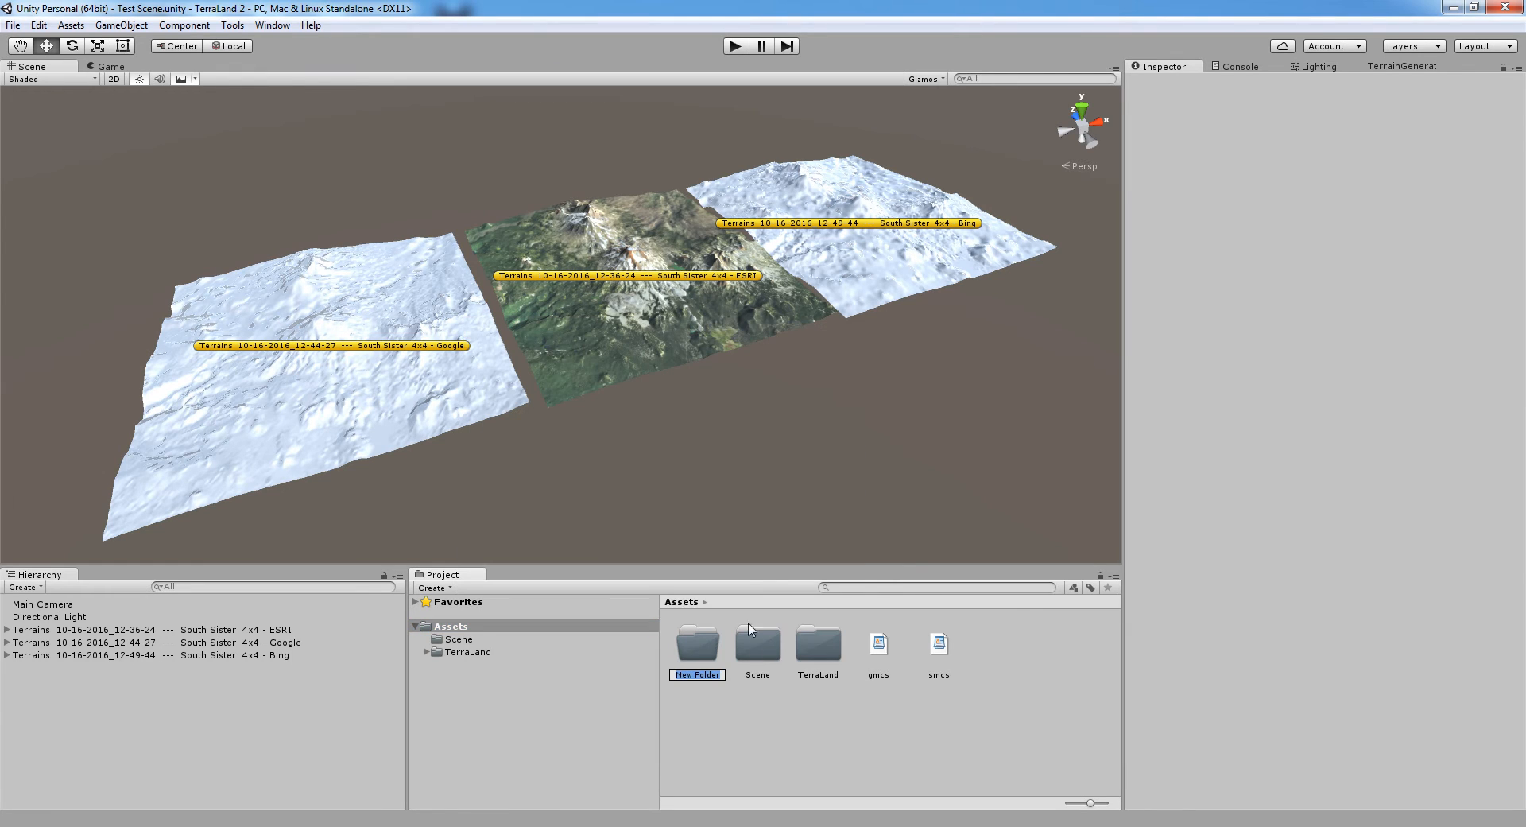
pyautogui.write('Y')
pyautogui.press('Return')
pyautogui.press('Return')
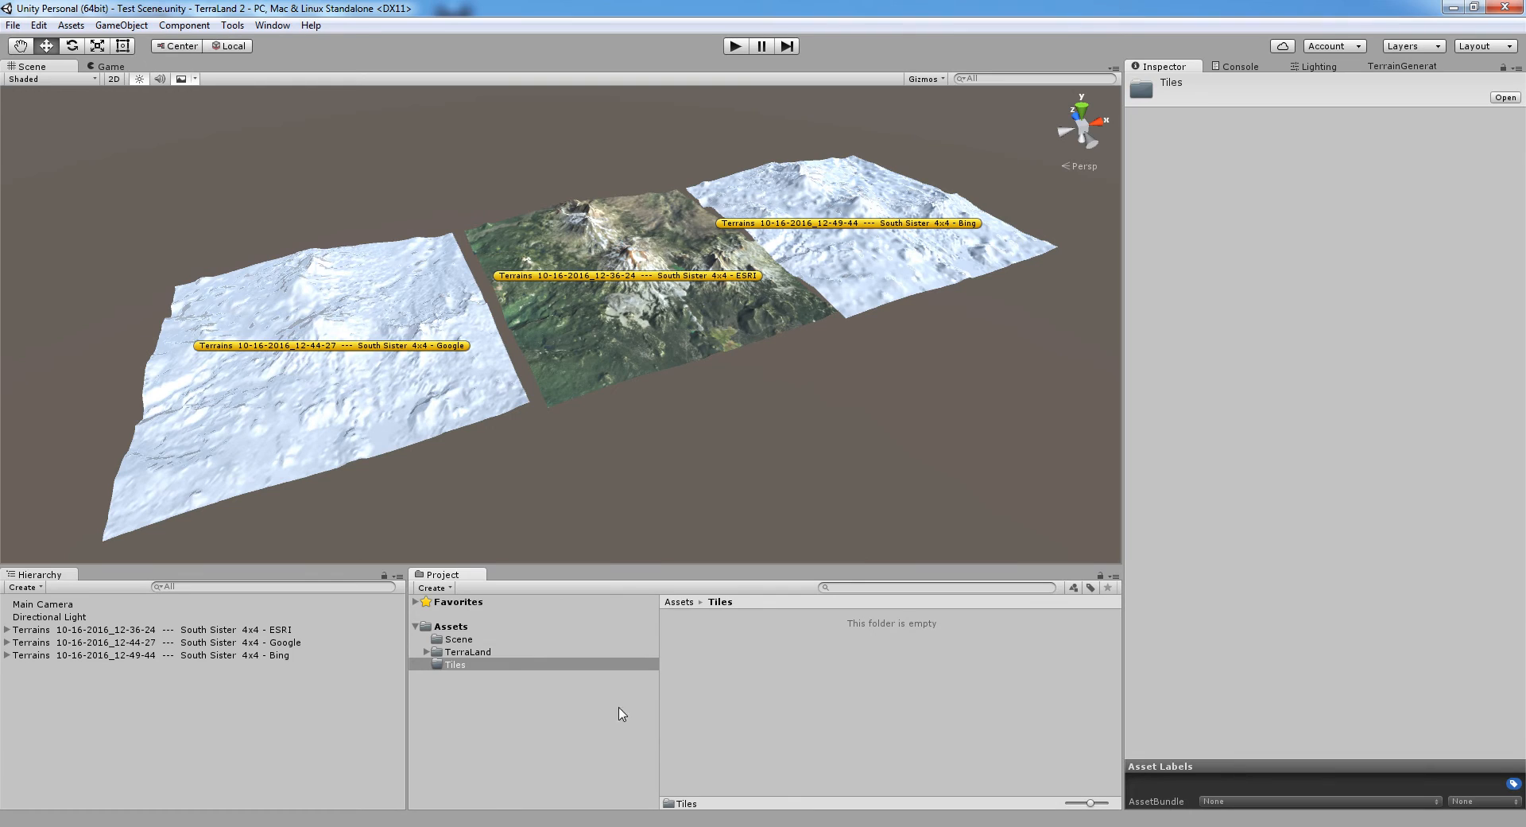
# - Import the Google and Bing tile folders from the Video Tutorial folder in Windows Explorer into Unity's Tiles folder
pyautogui.hotkey('alt', 'Tab')
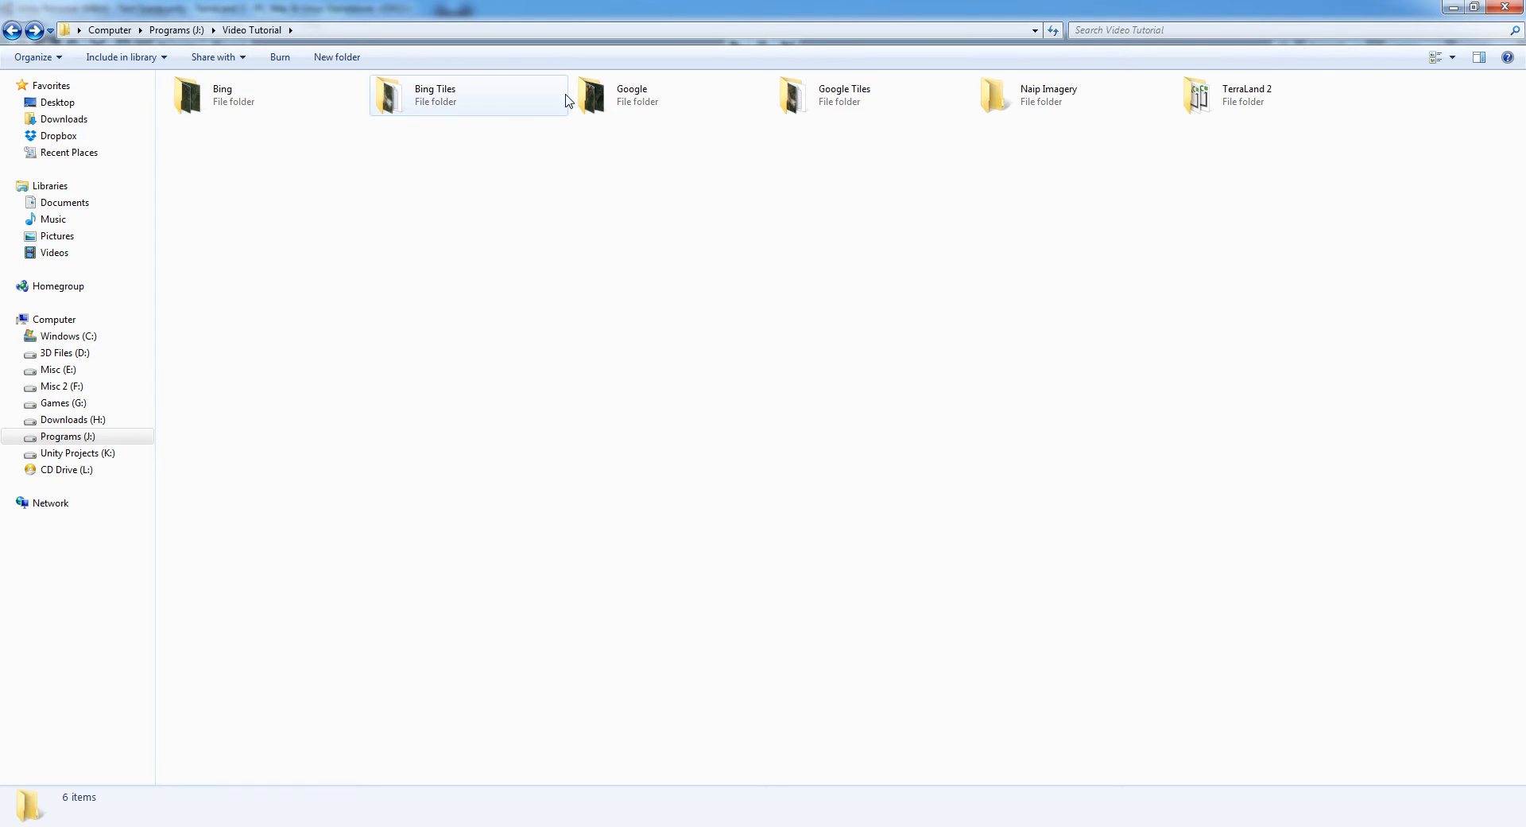
pyautogui.moveTo(592, 97); pyautogui.dragTo(759, 655)
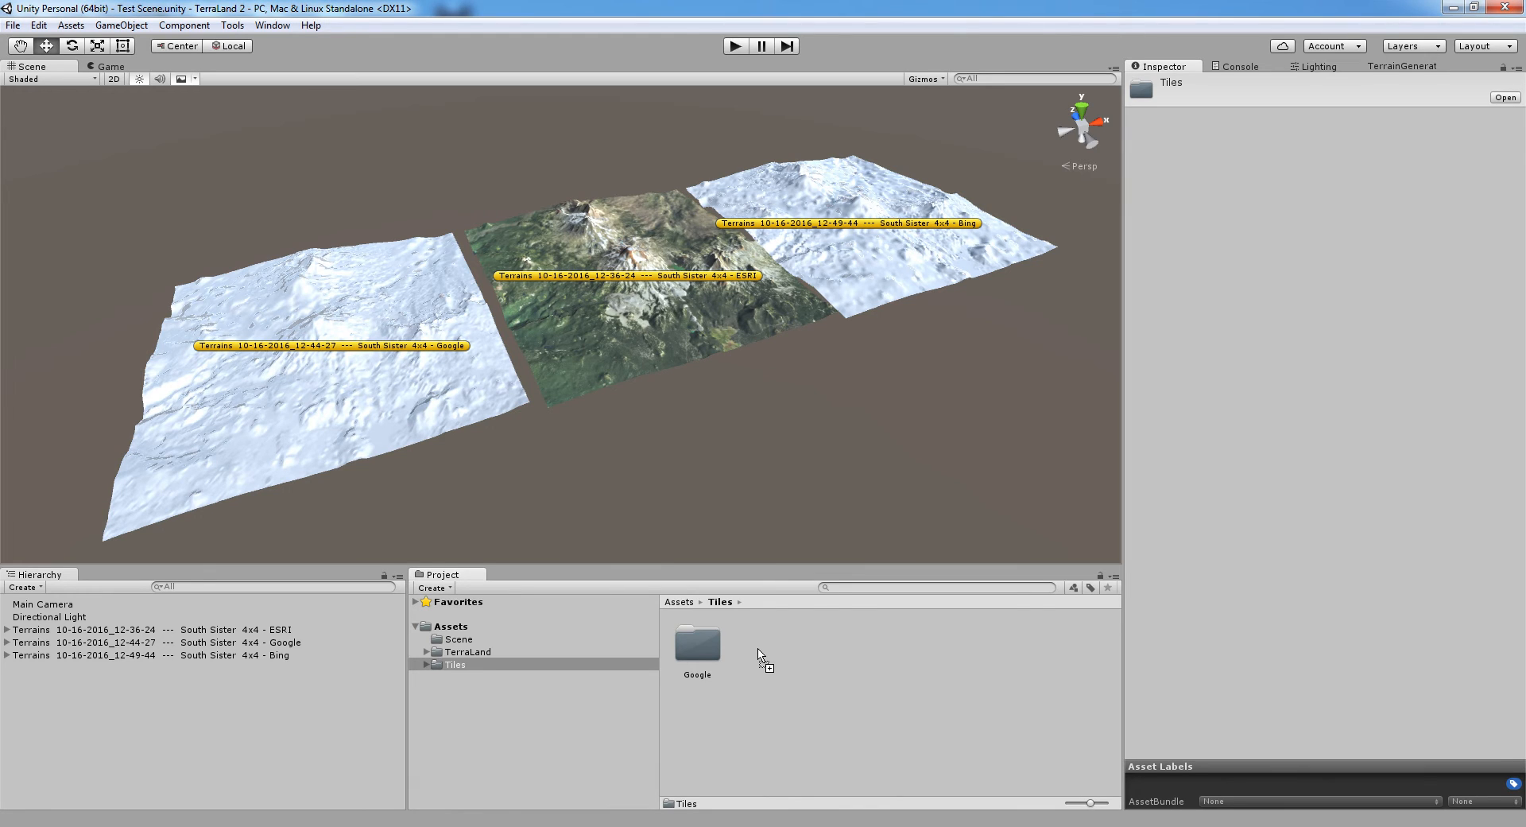
pyautogui.hotkey('alt', 'Tab')
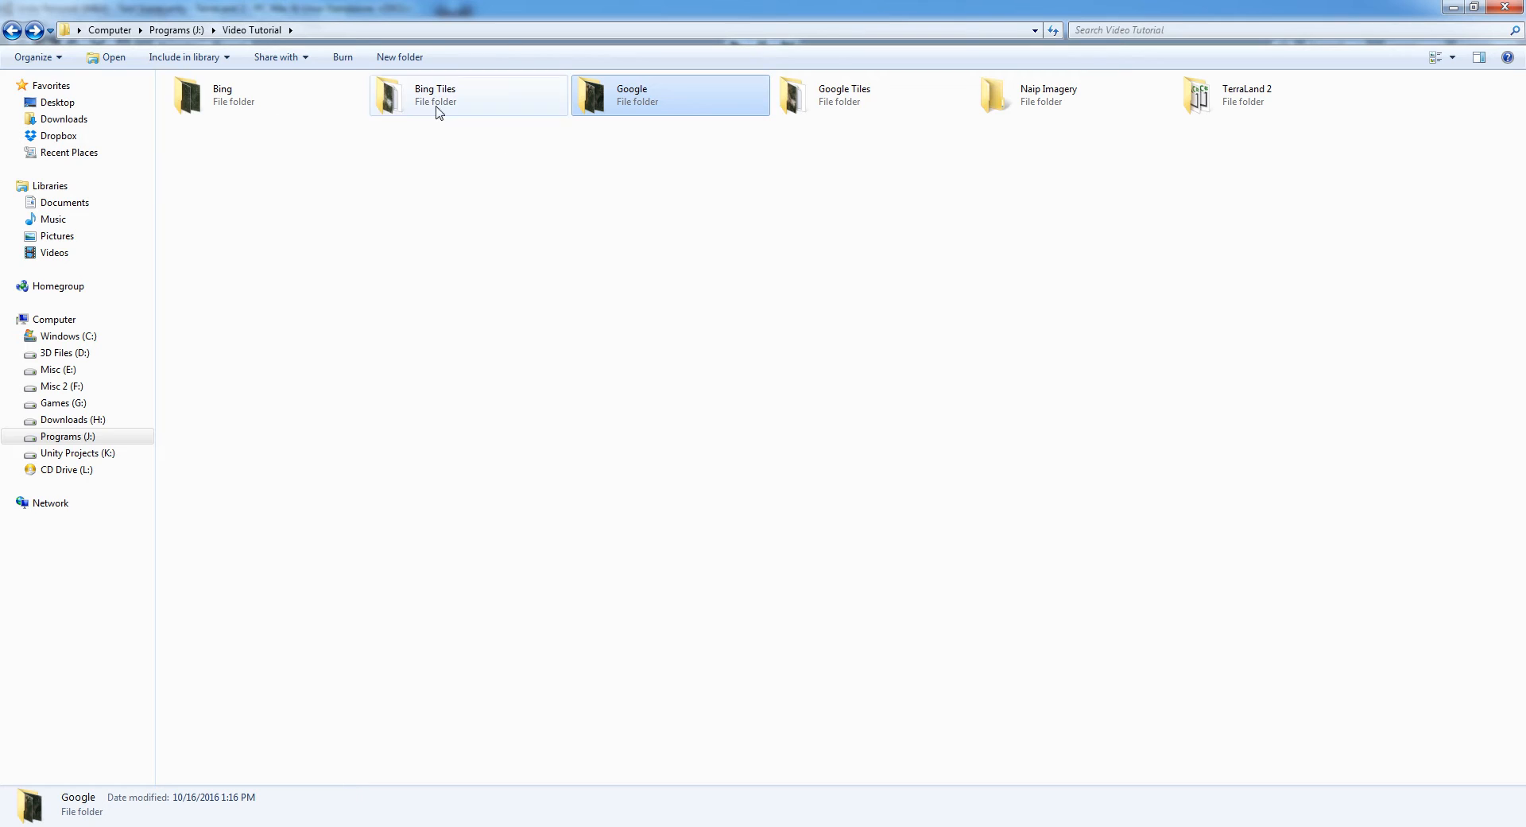
pyautogui.click(218, 118)
pyautogui.moveTo(219, 117); pyautogui.dragTo(875, 651)
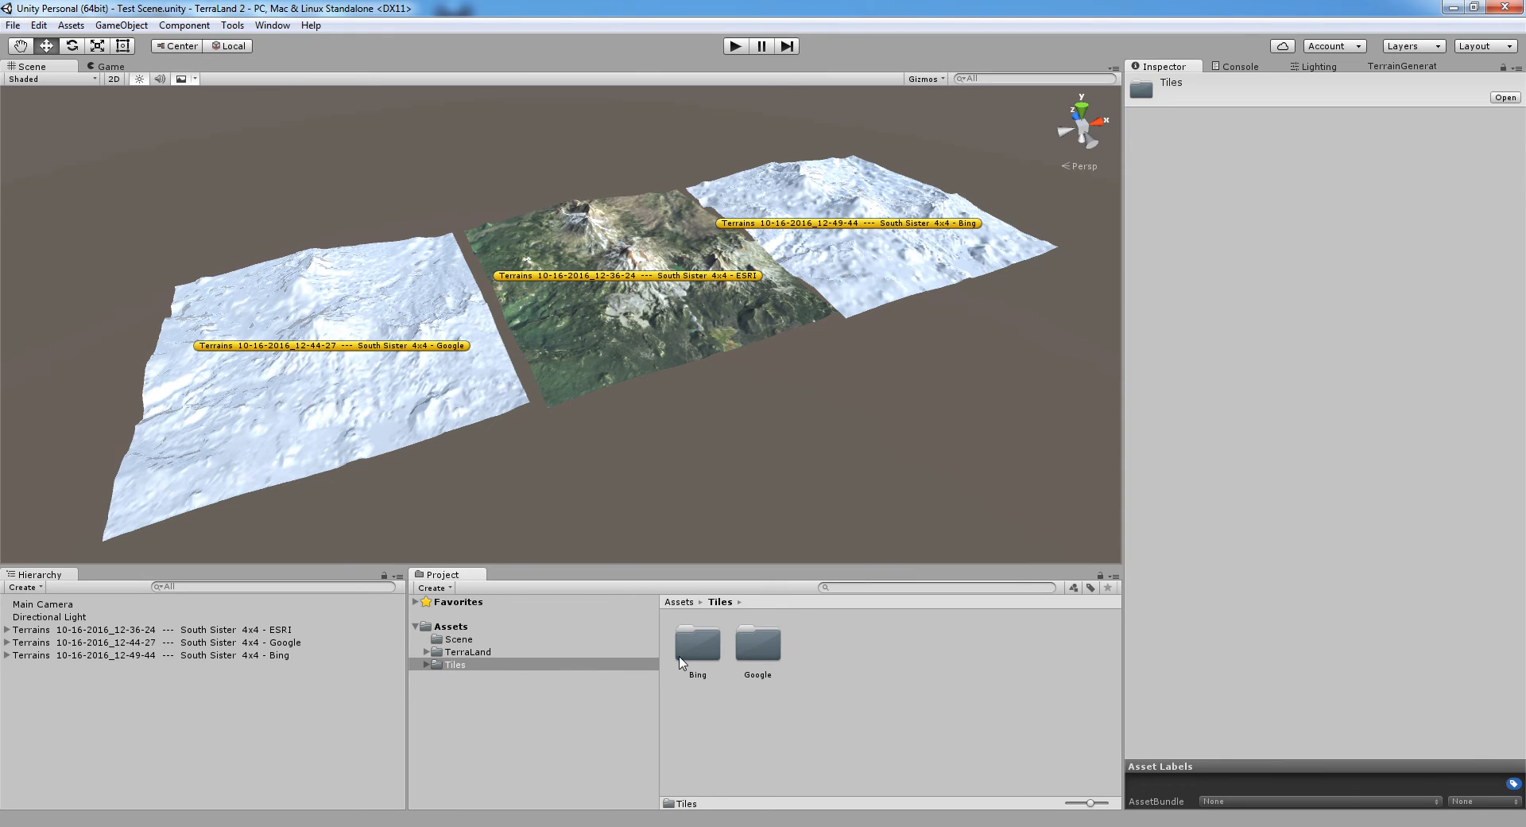
# - Check the imported tiles in the Google and Bing folders, including Google_A1's import settings, and return to the Tiles folder
pyautogui.click(755, 647)
pyautogui.doubleClick(759, 644)
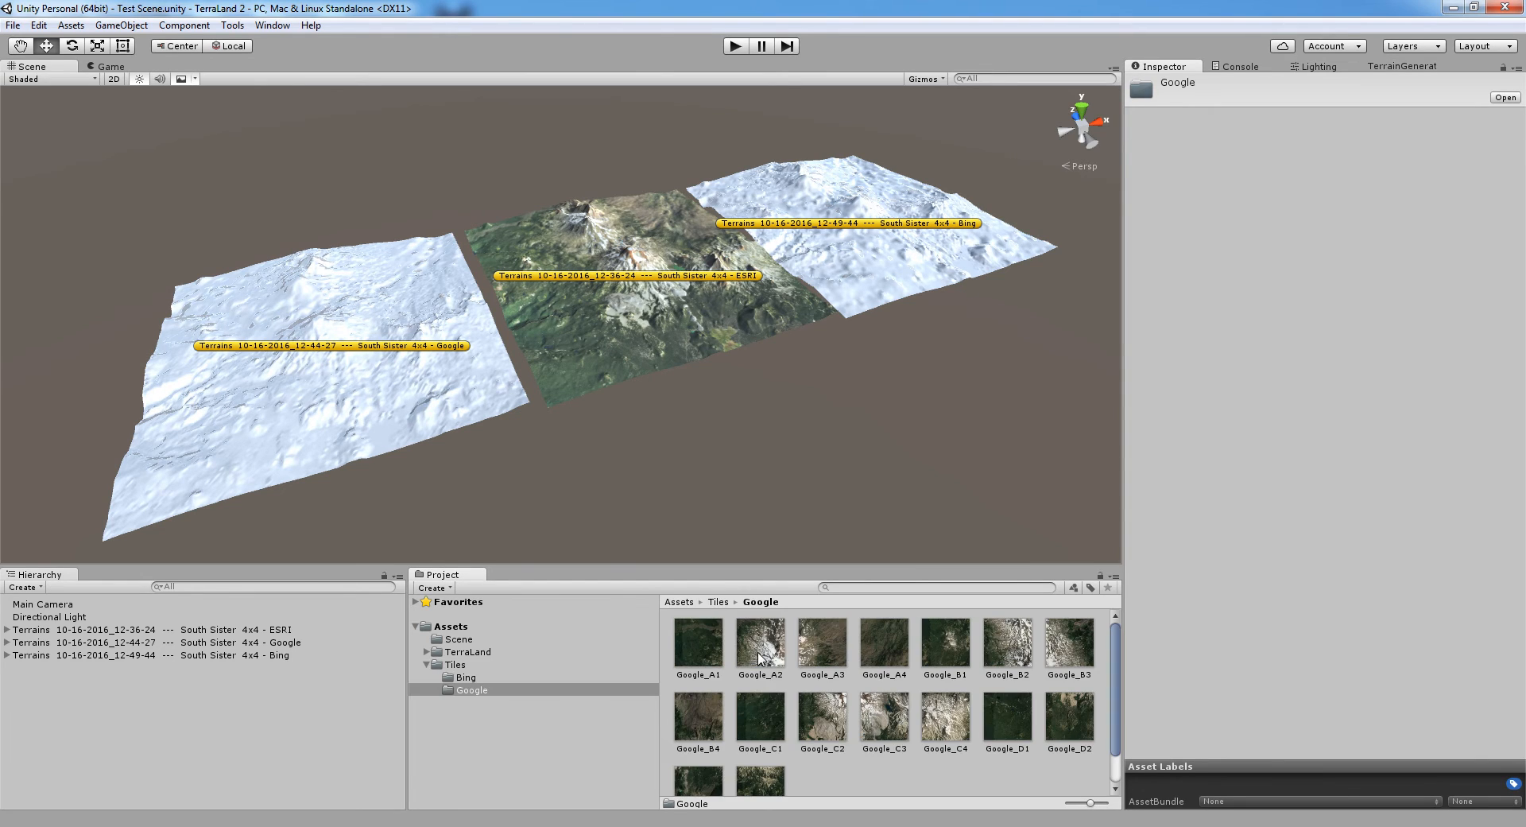
pyautogui.click(709, 635)
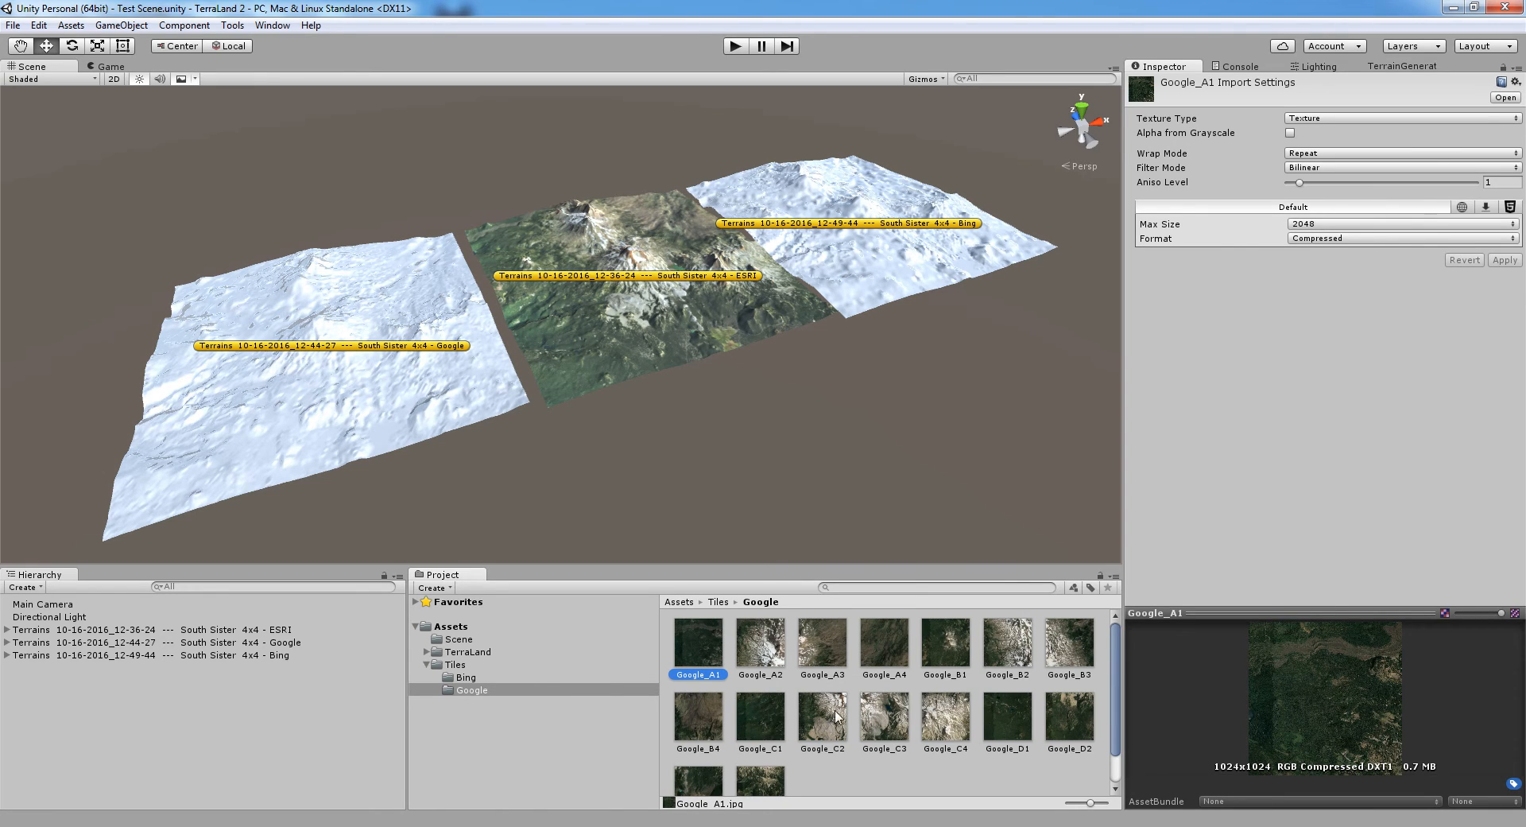
pyautogui.click(463, 678)
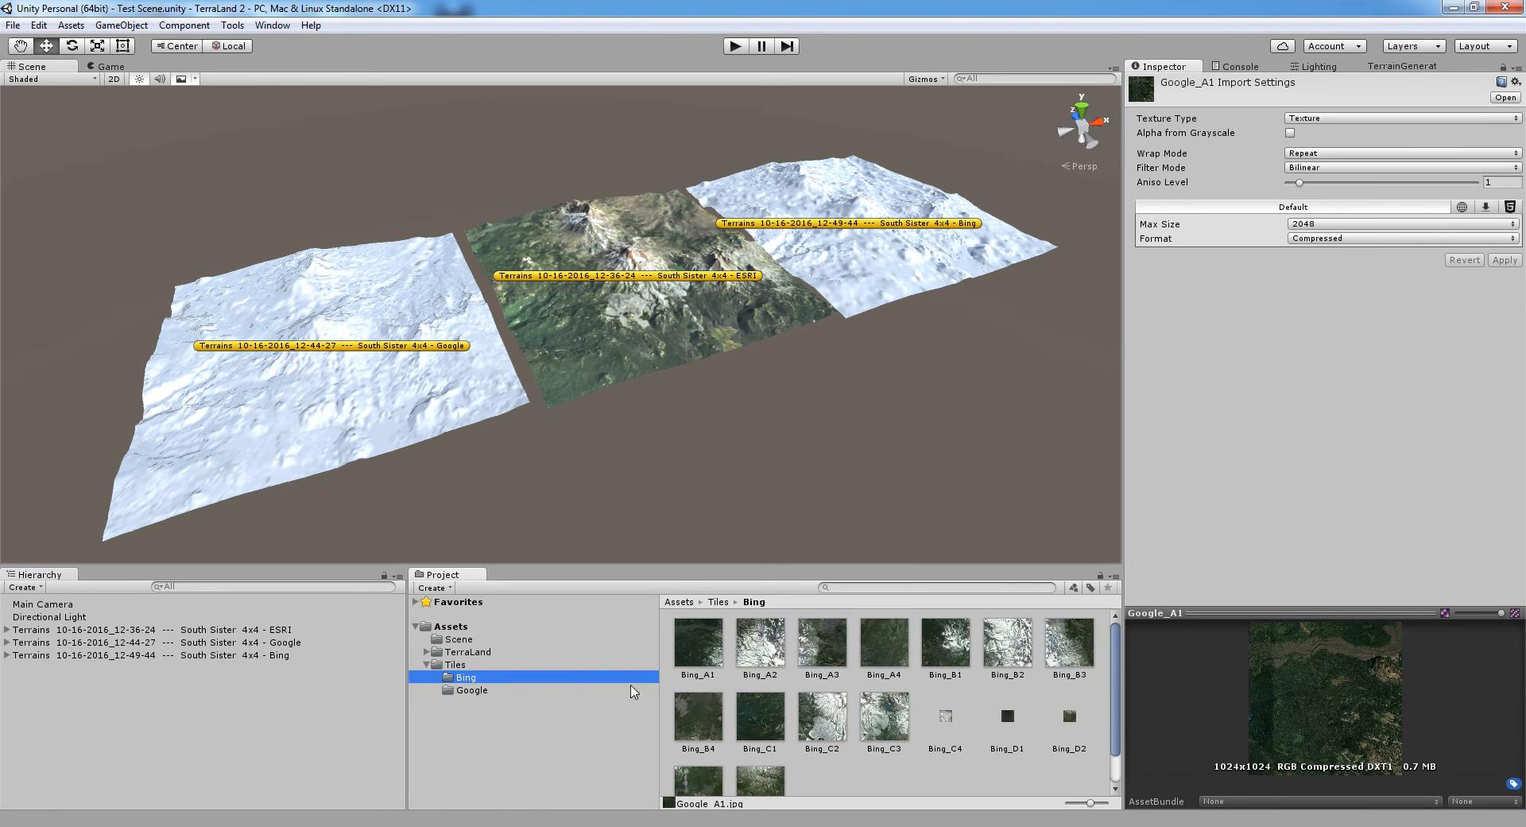
pyautogui.click(461, 666)
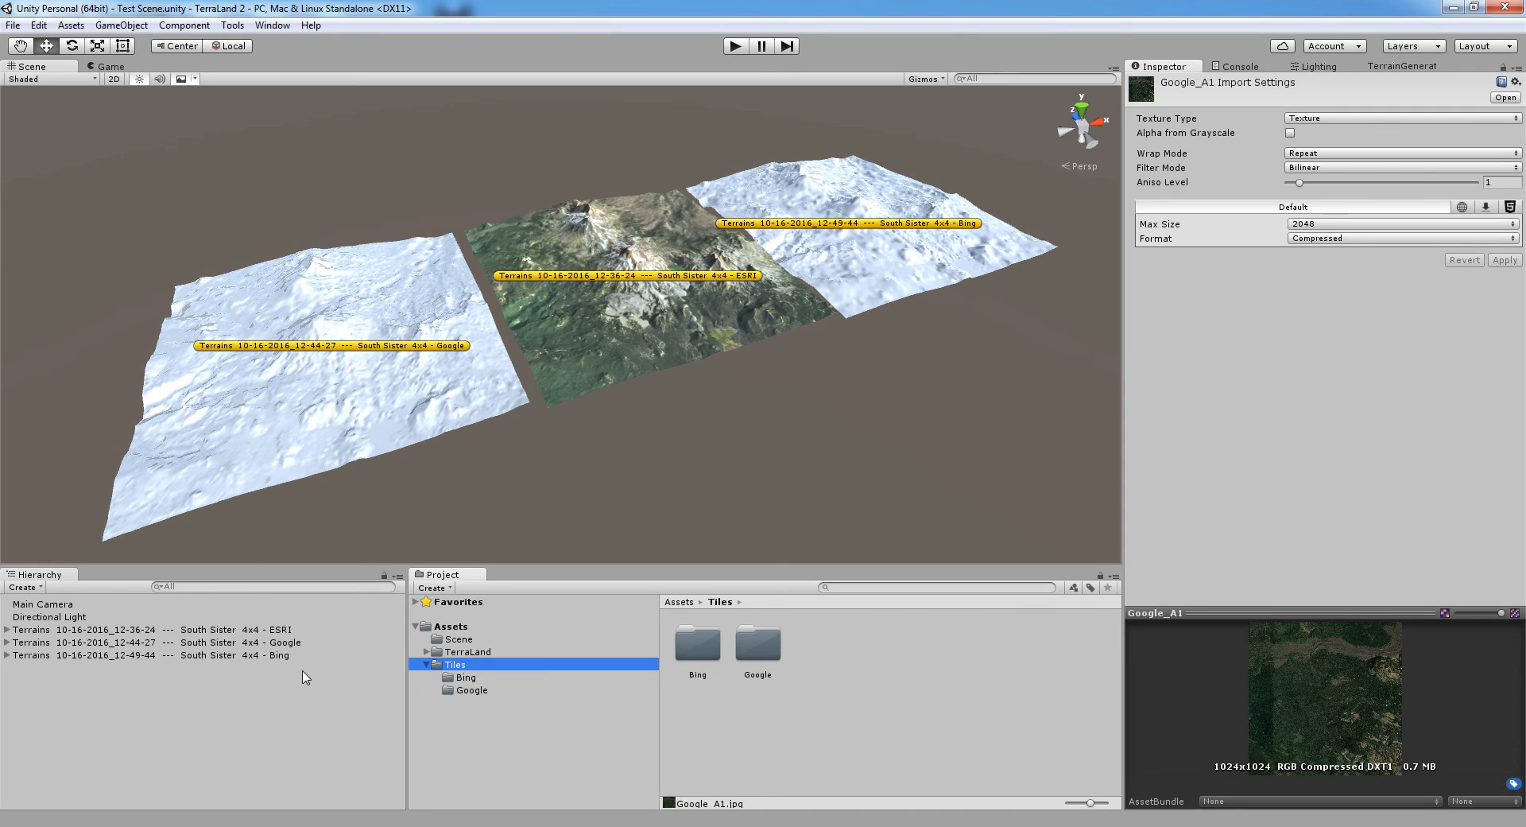
# - Open the TerraLand Terrain tool from TerraUnity and dock it alongside the Inspector
pyautogui.click(233, 24)
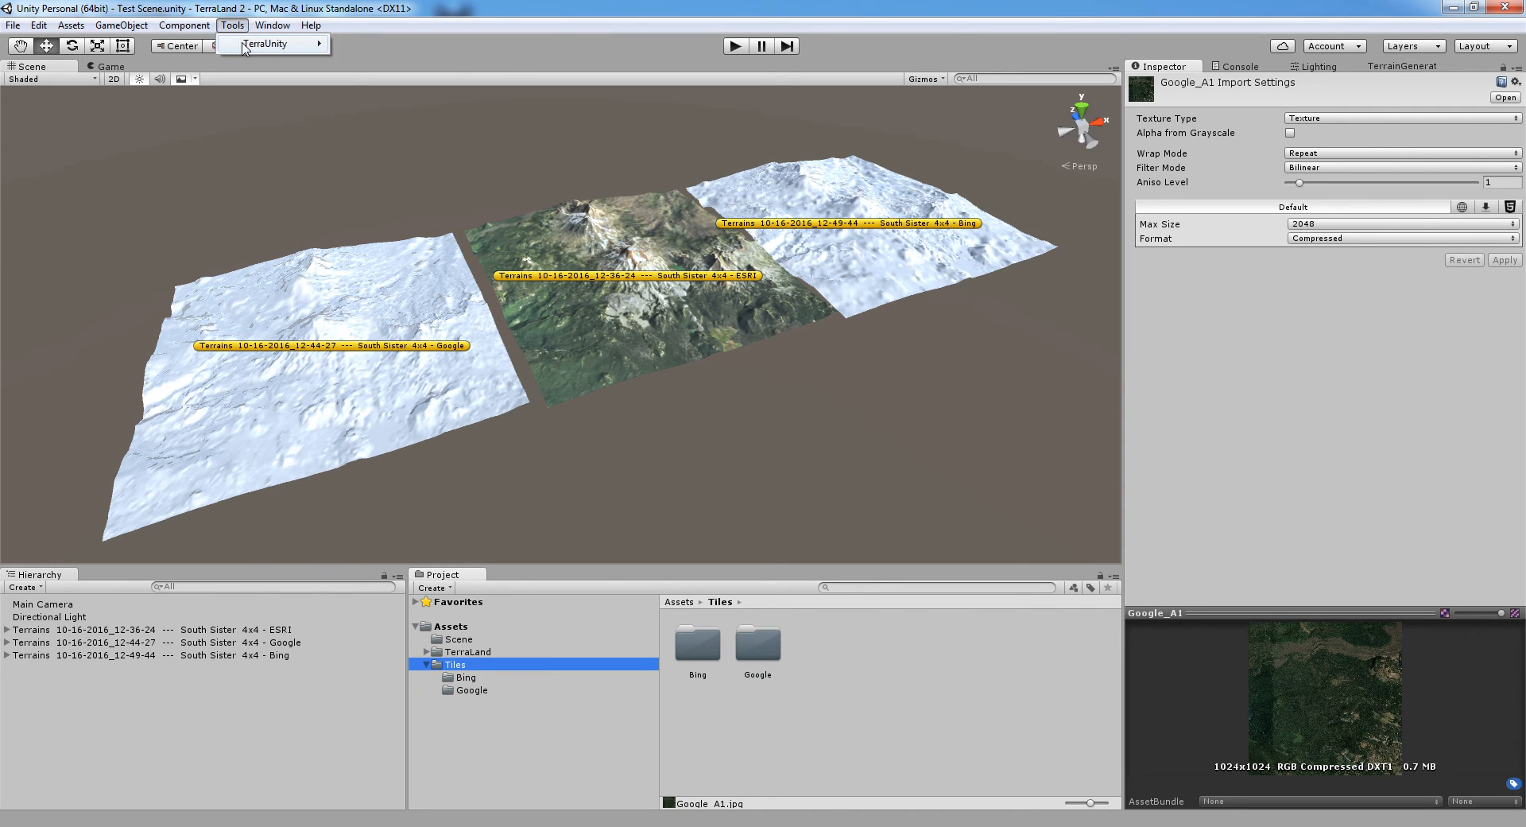
pyautogui.moveTo(270, 43)
pyautogui.moveTo(372, 49)
pyautogui.click(465, 58)
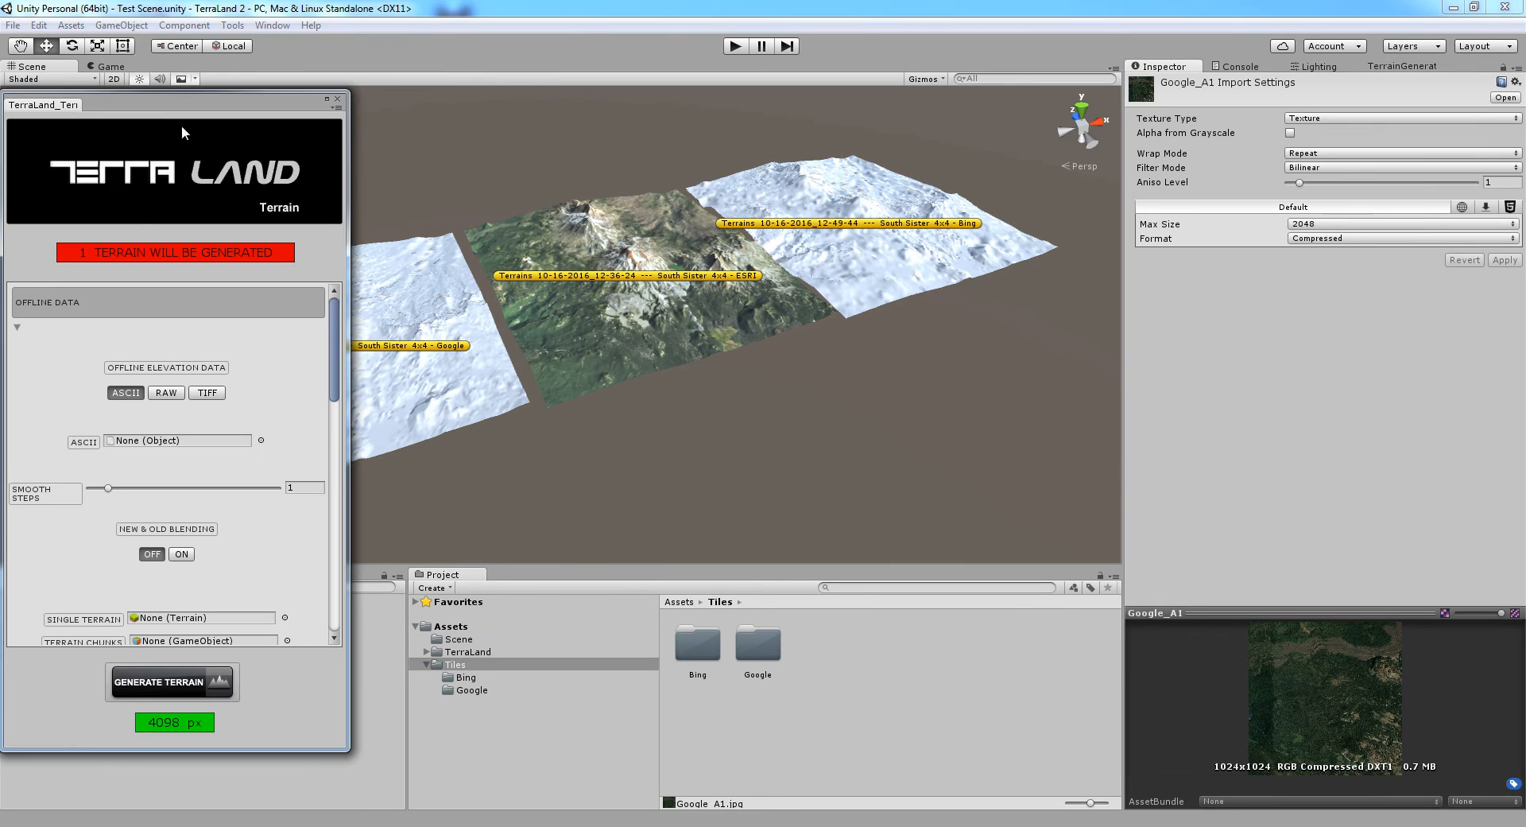
pyautogui.moveTo(79, 112); pyautogui.dragTo(1477, 80)
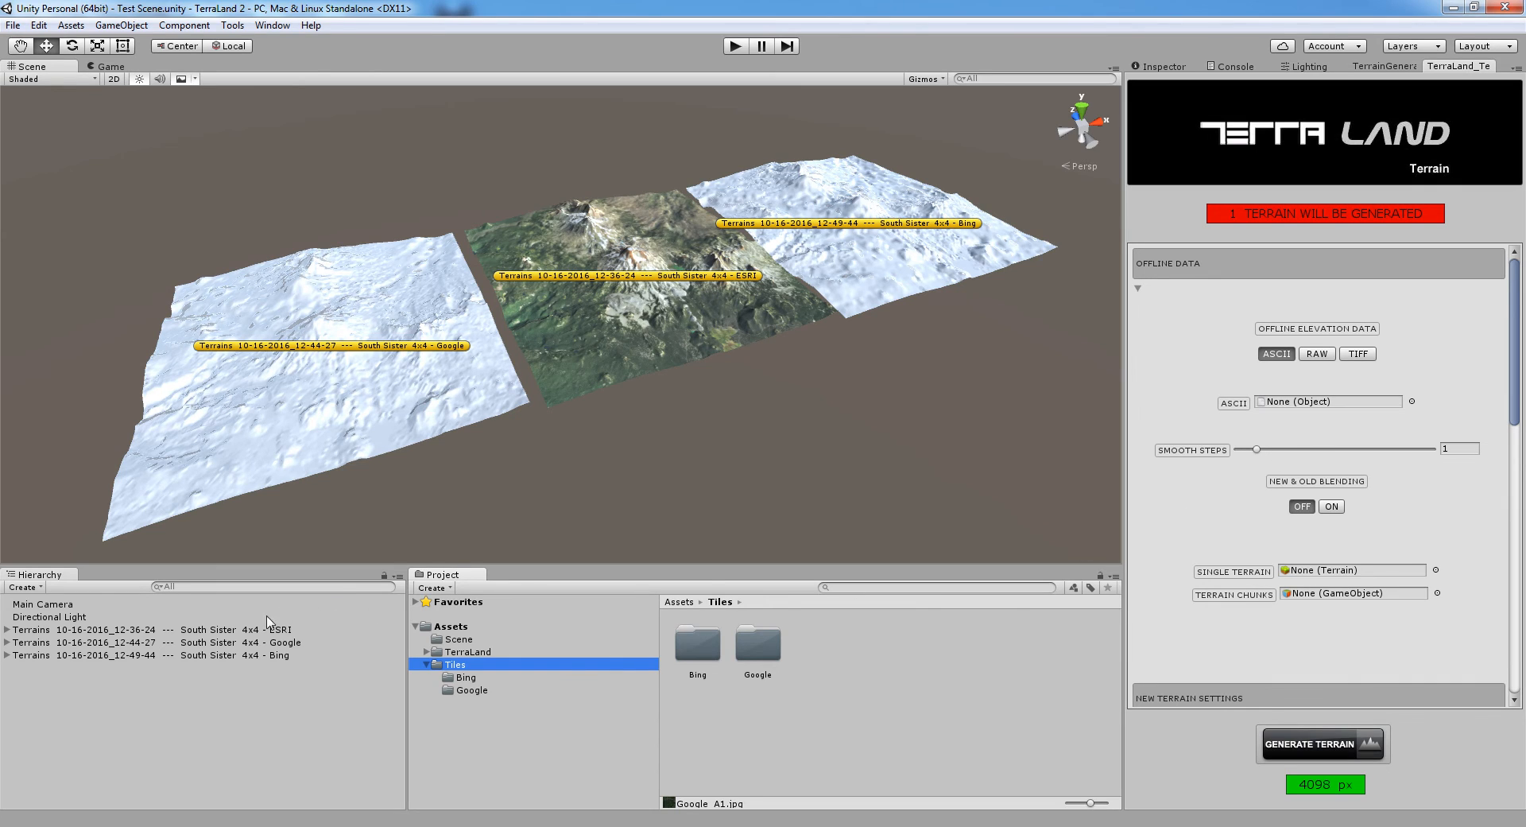
# - Set the South Sister 4x4 - Google terrain group as TerraLand's terrain chunks and expand the Image Tiler section
pyautogui.click(278, 644)
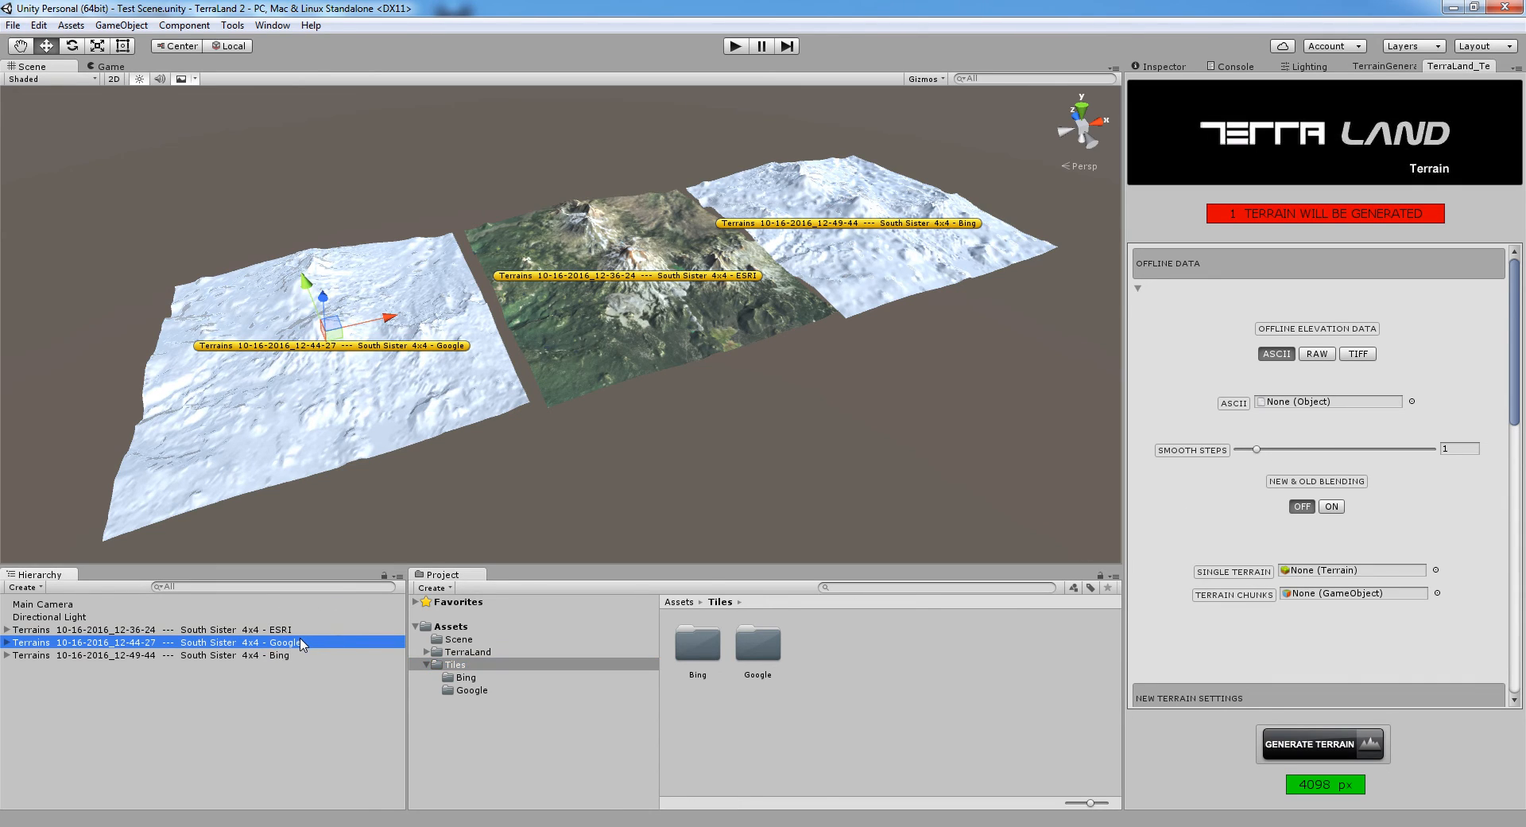
pyautogui.moveTo(302, 644); pyautogui.dragTo(1298, 602)
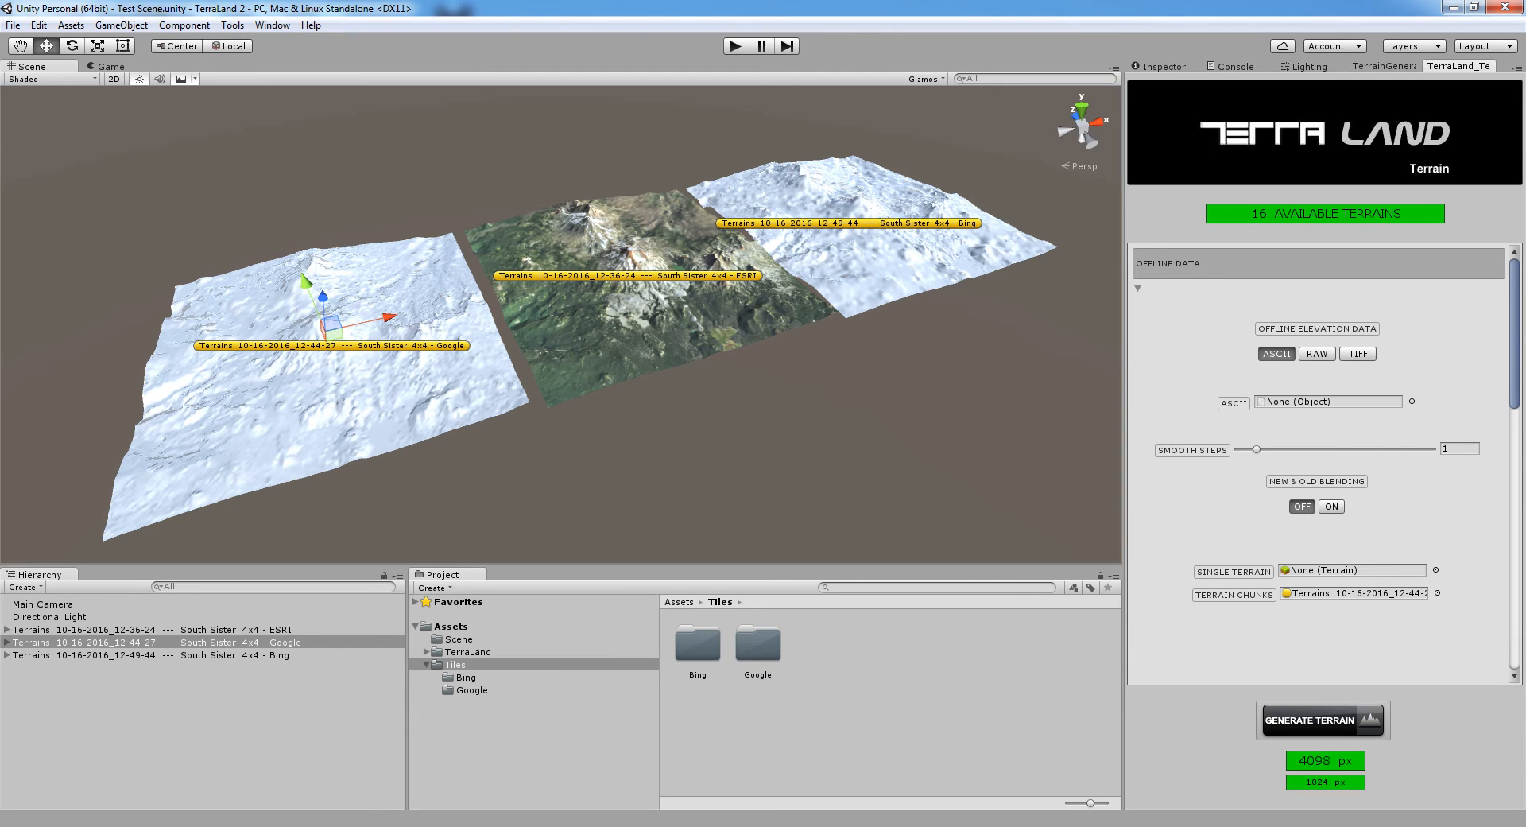
pyautogui.moveTo(1515, 401); pyautogui.dragTo(1519, 543)
pyautogui.click(1138, 440)
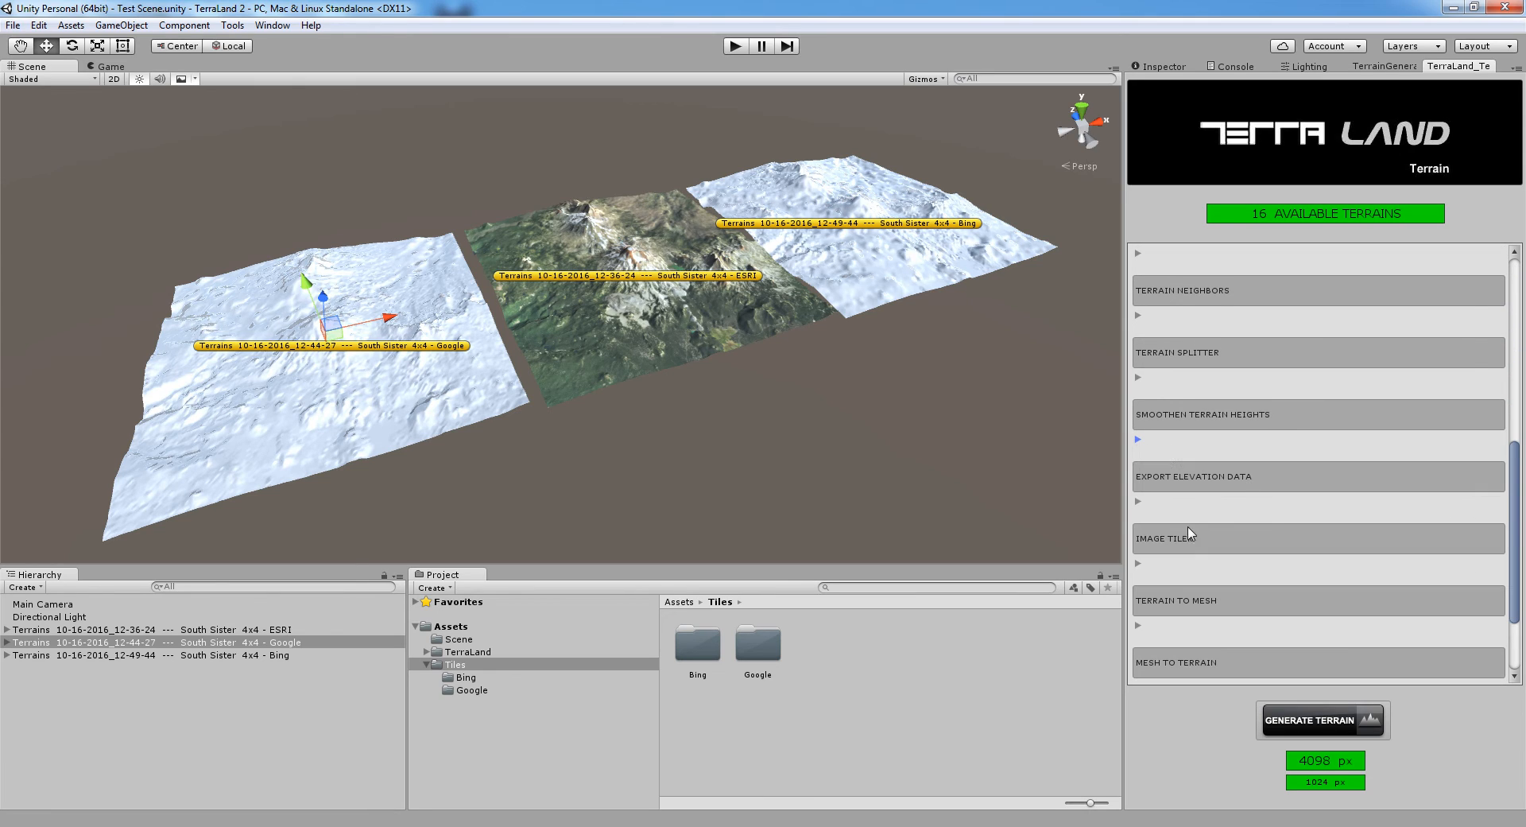
pyautogui.click(1138, 563)
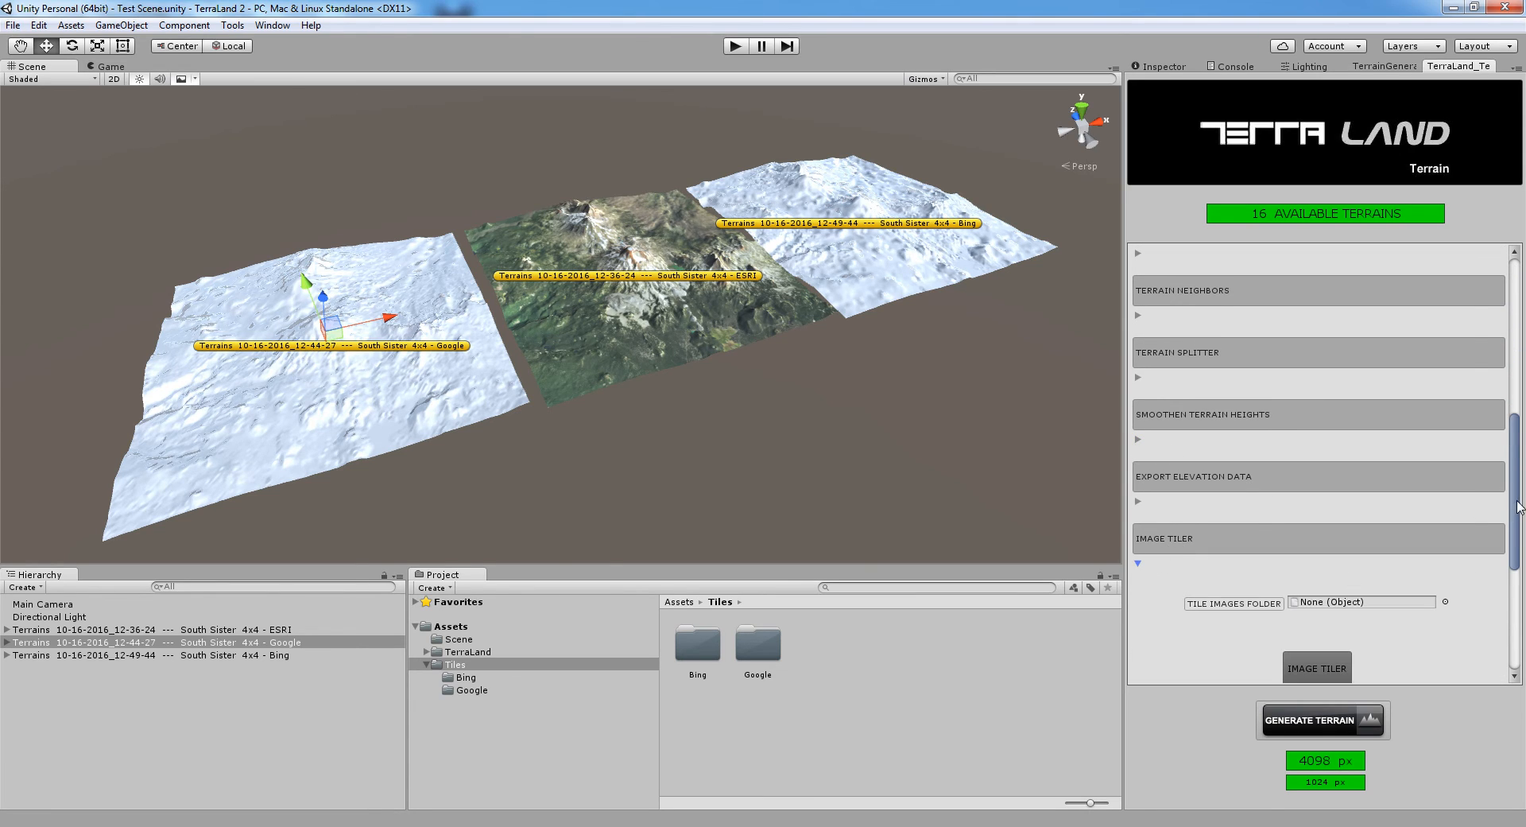
# - Try to use the imported Google folder as the Image Tiler's tile images folder
pyautogui.scroll(-3, 1510, 505)
pyautogui.click(1335, 445)
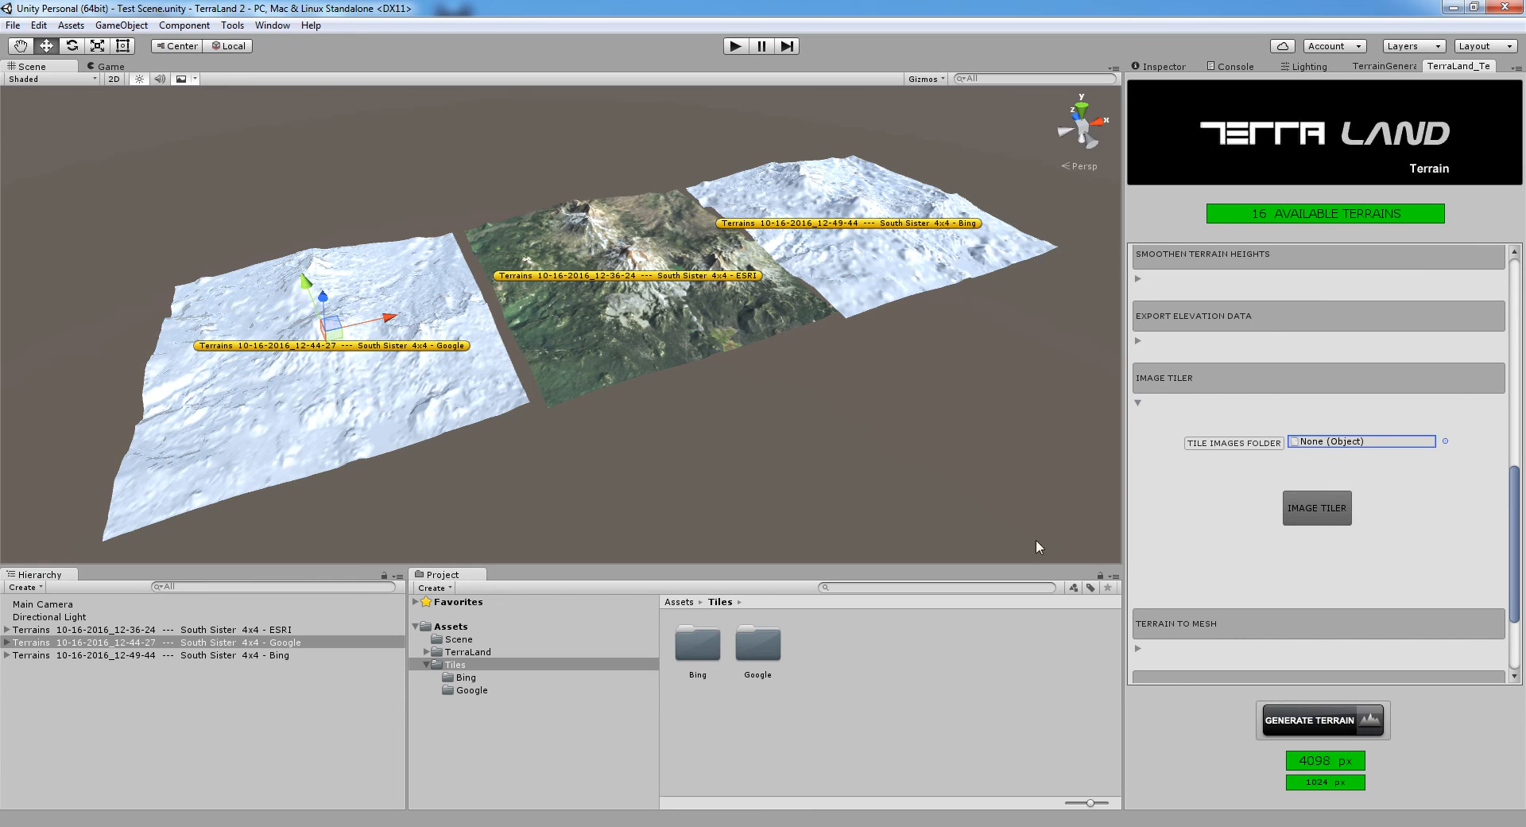
pyautogui.moveTo(761, 657); pyautogui.dragTo(1339, 443)
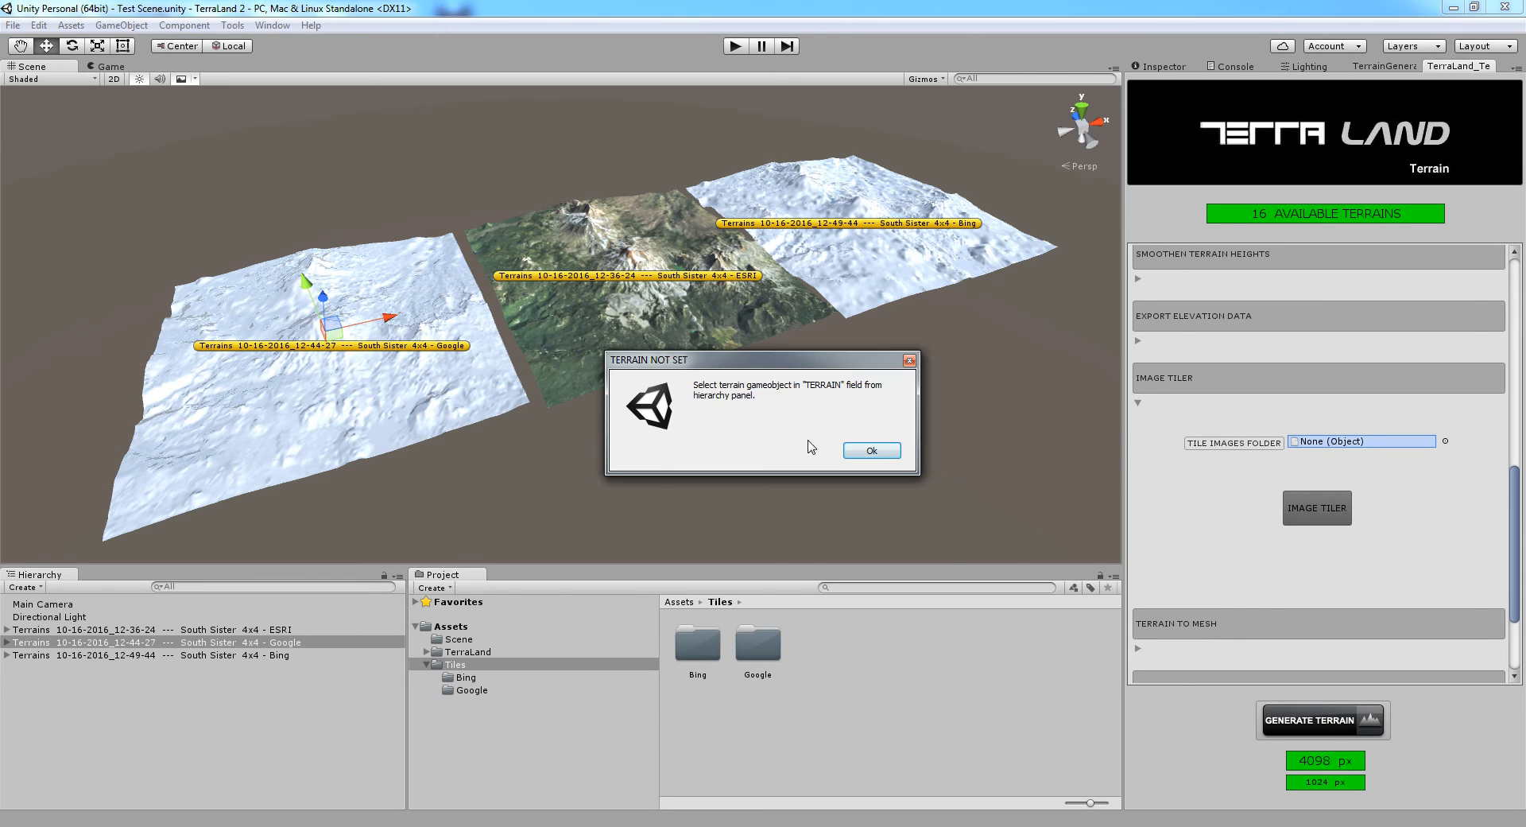
pyautogui.click(870, 451)
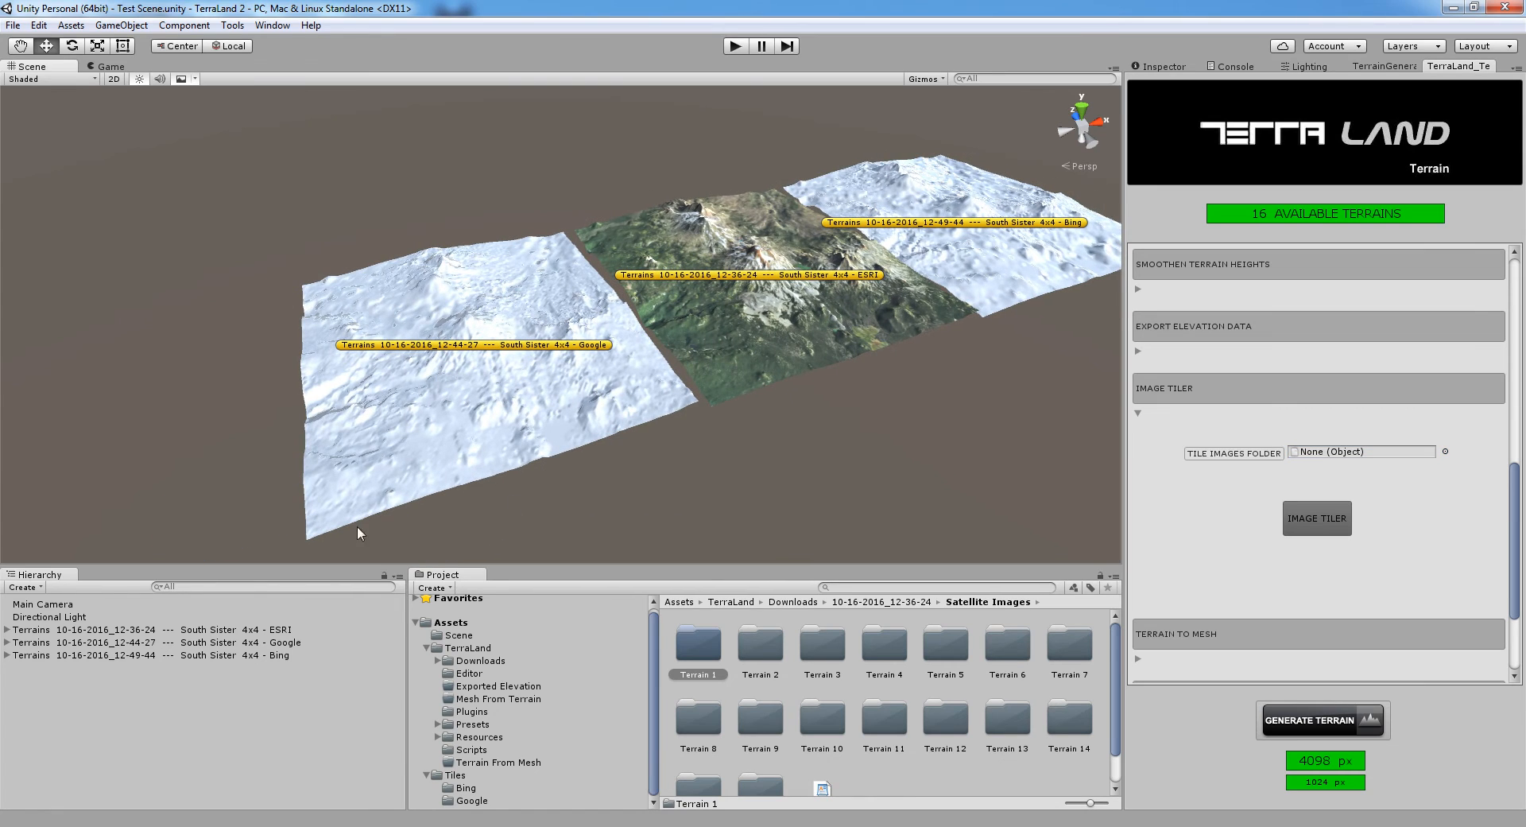
# - Create a new 3D terrain object and set its terrain width and length to 20000
pyautogui.click(24, 589)
pyautogui.moveTo(57, 648)
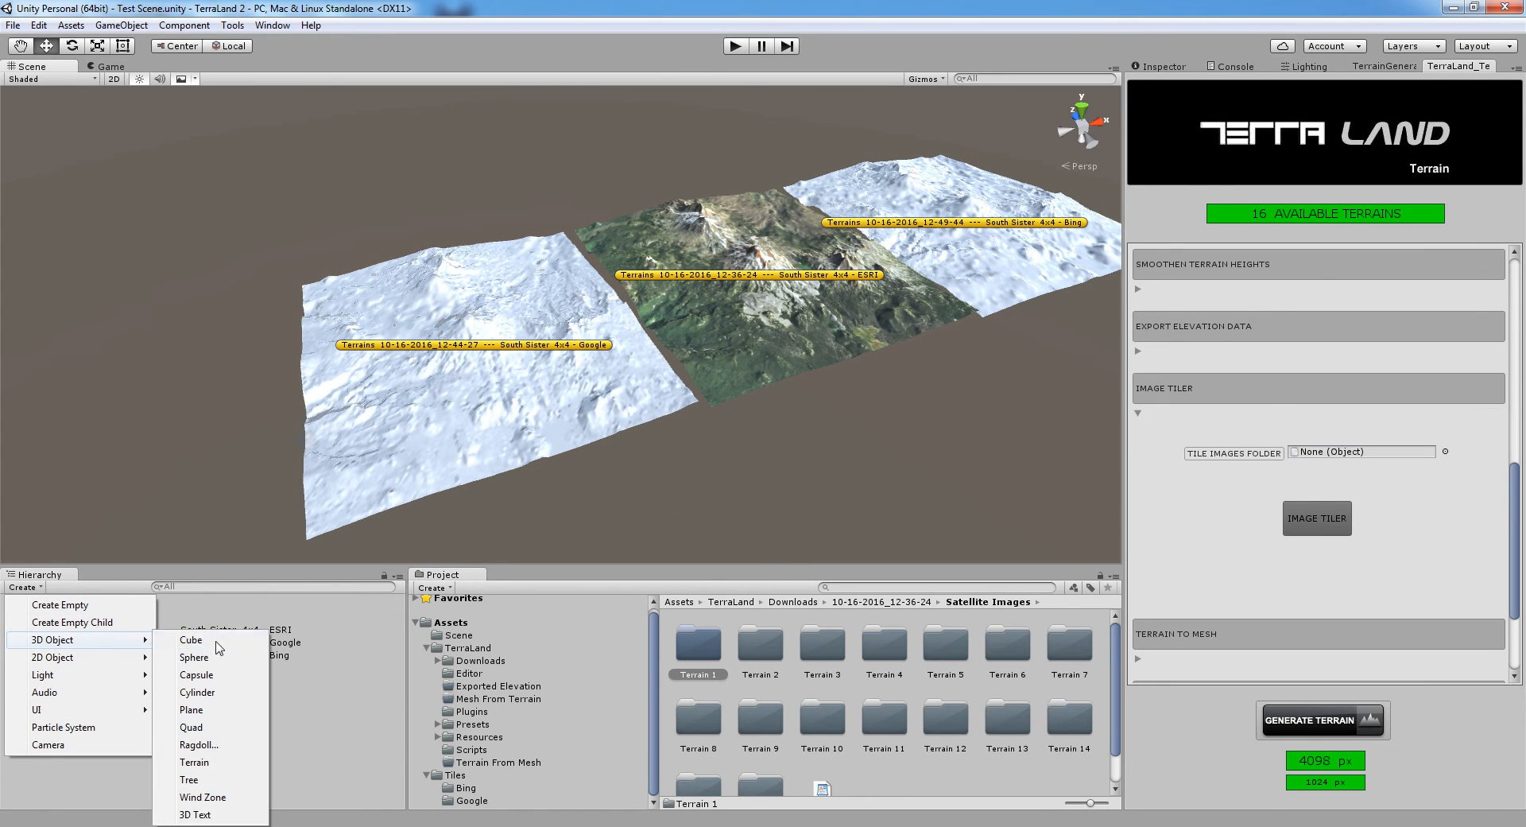
pyautogui.click(210, 763)
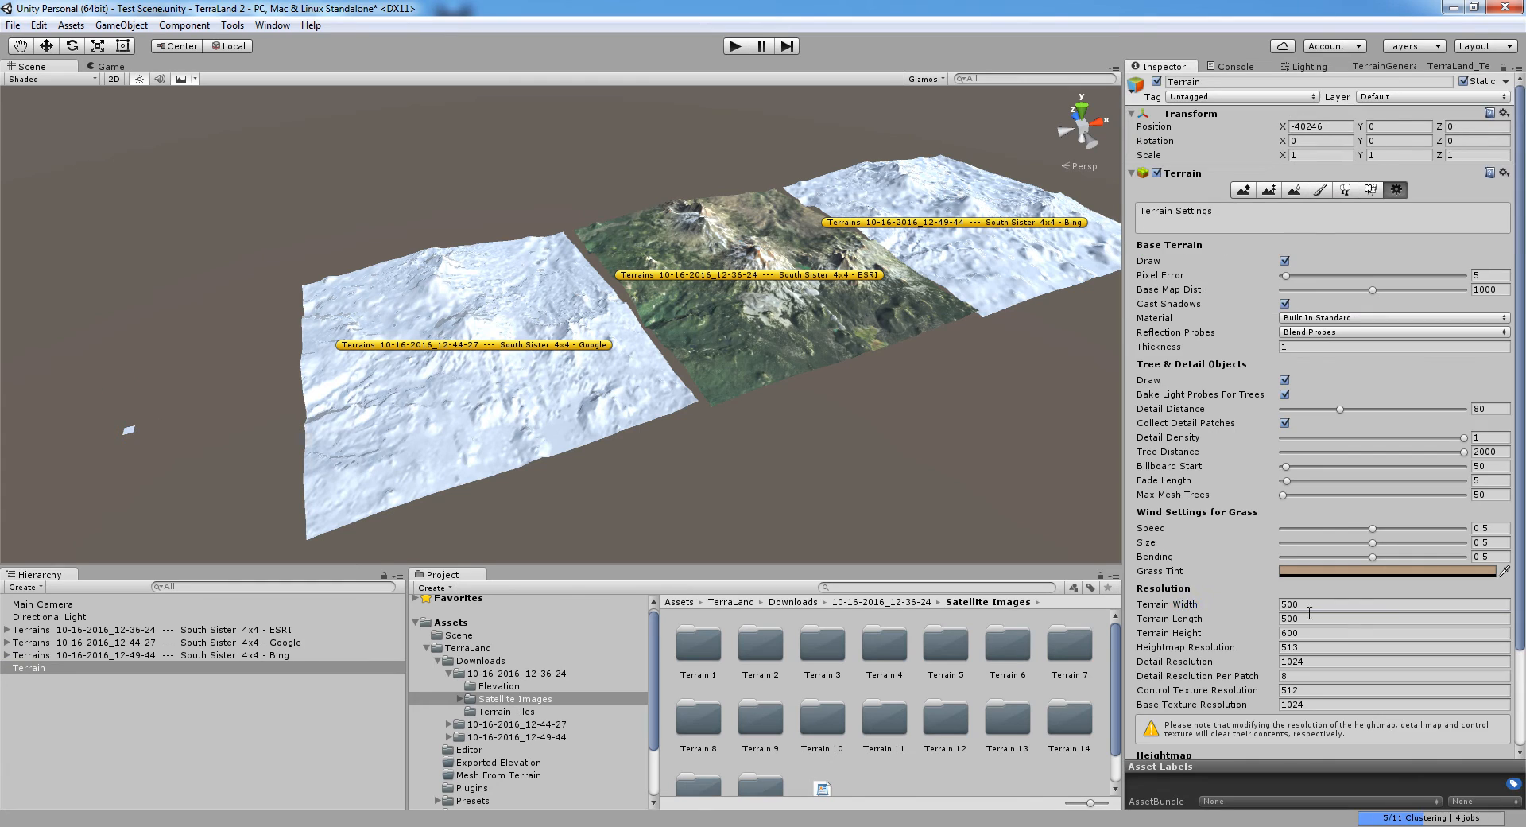
pyautogui.click(1329, 604)
pyautogui.write('20000')
pyautogui.press('Tab')
pyautogui.write('20000')
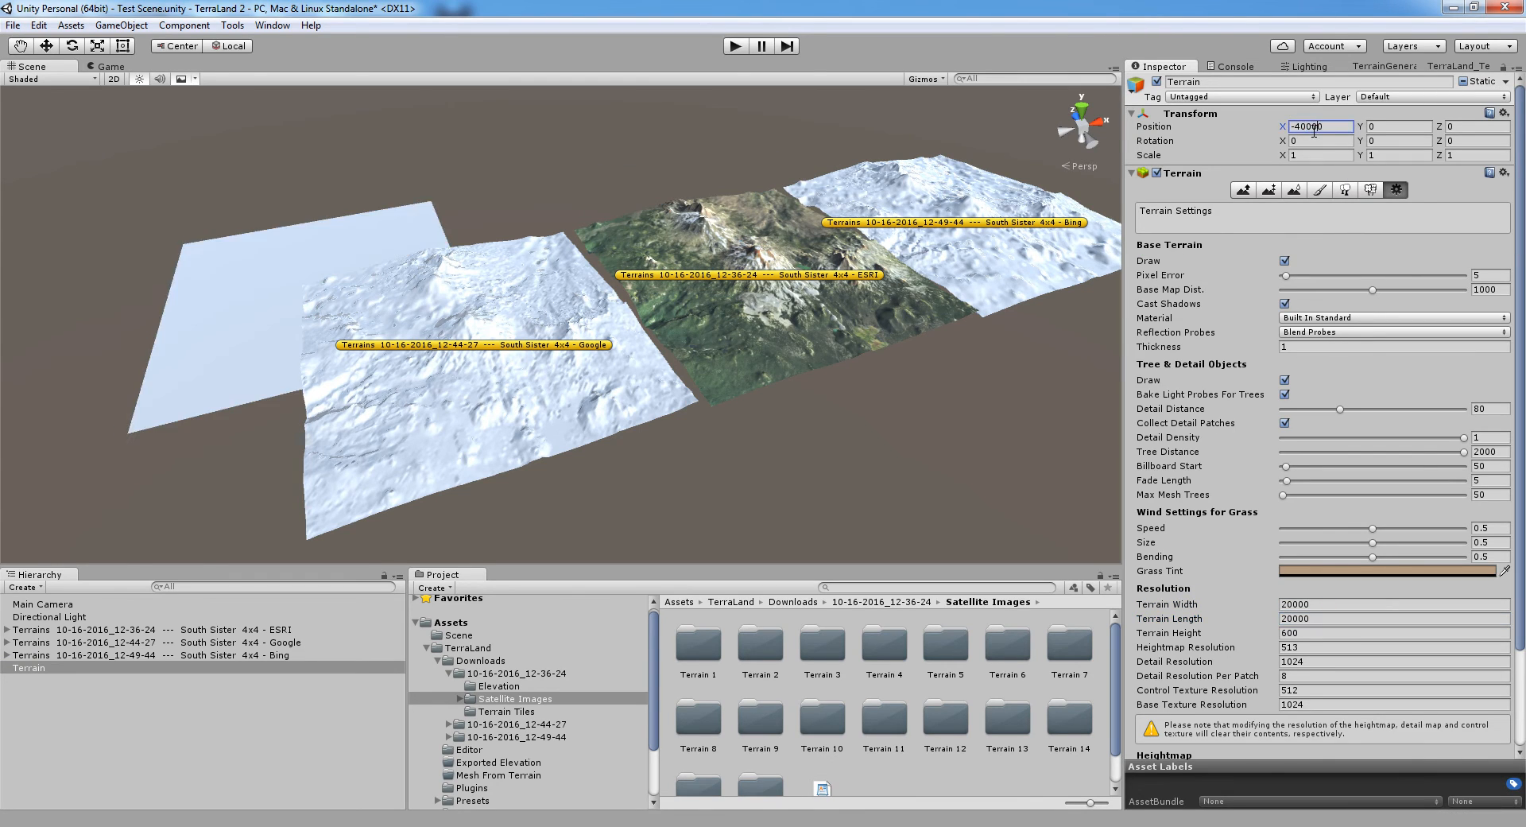
# - Move the new terrain beside the Google terrains, at about X -51595 and Z -10000, and assign it as TerraLand's single terrain
pyautogui.doubleClick(1320, 126)
pyautogui.write('-41000')
pyautogui.click(1477, 127)
pyautogui.write('-10000')
pyautogui.press('Return')
pyautogui.press('w')
pyautogui.scroll(5, 1101, 328)
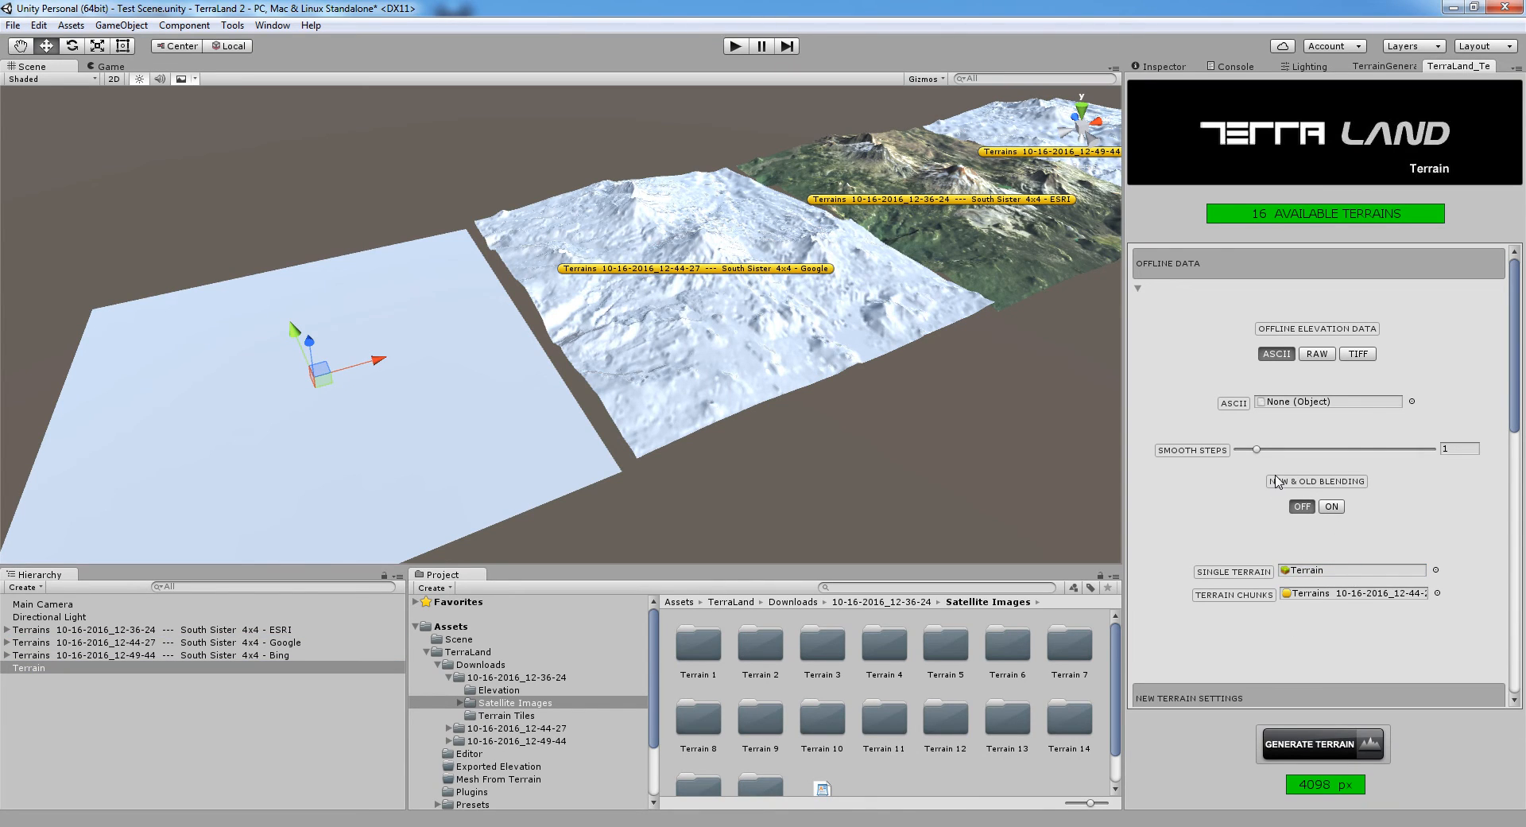
# - Load the WorldElevation file from the 10-16-2016_12-36-24 download's Elevation folder as the ASCII elevation data
pyautogui.click(484, 690)
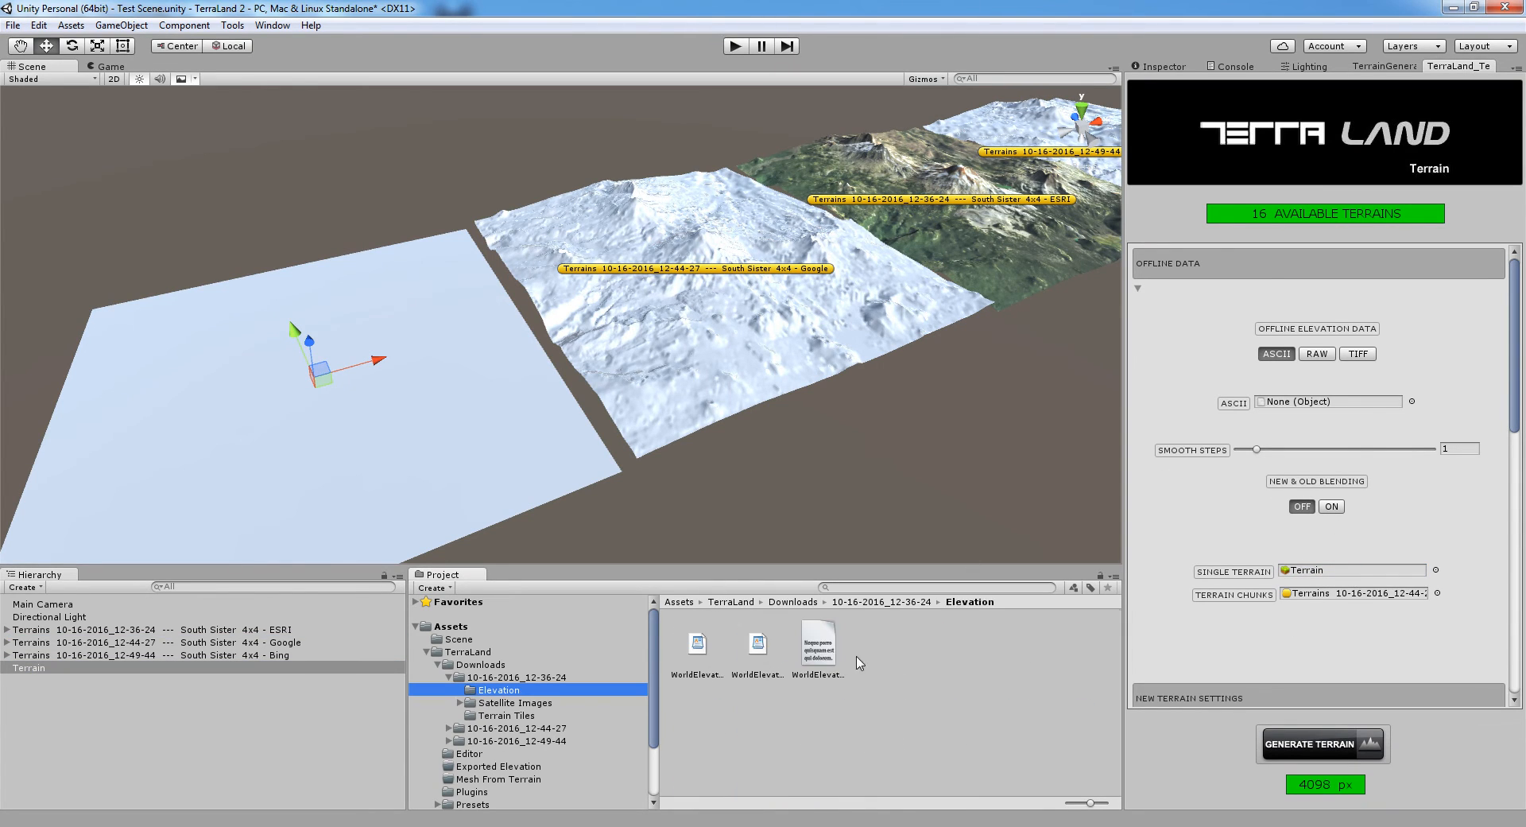
pyautogui.moveTo(758, 652); pyautogui.dragTo(1310, 407)
pyautogui.click(882, 466)
pyautogui.moveTo(697, 642); pyautogui.dragTo(1326, 413)
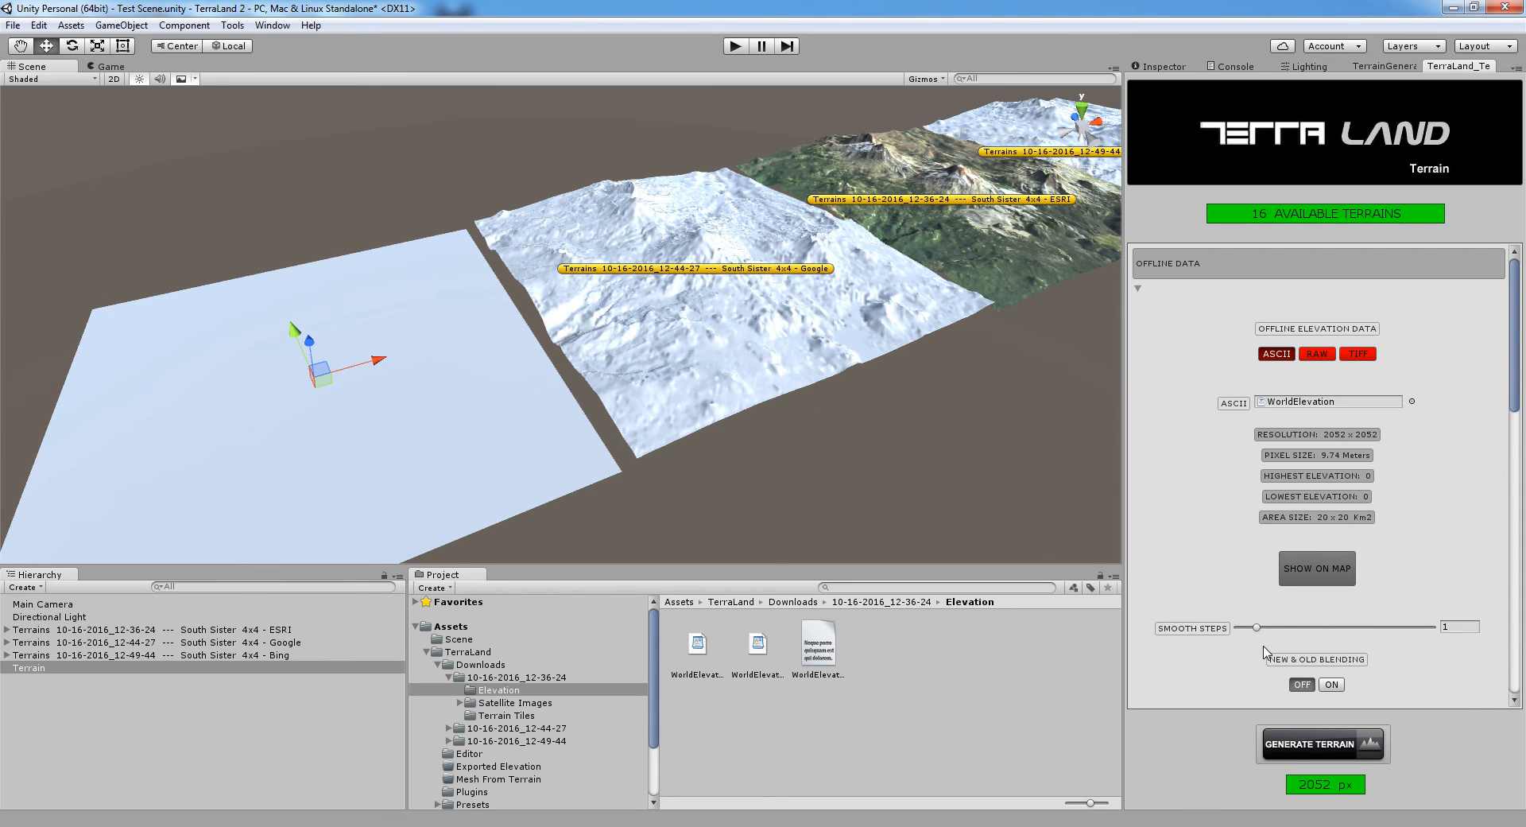
# - Clear the terrain chunks assignment and generate the elevation on the single terrain
pyautogui.moveTo(1515, 384); pyautogui.dragTo(1520, 423)
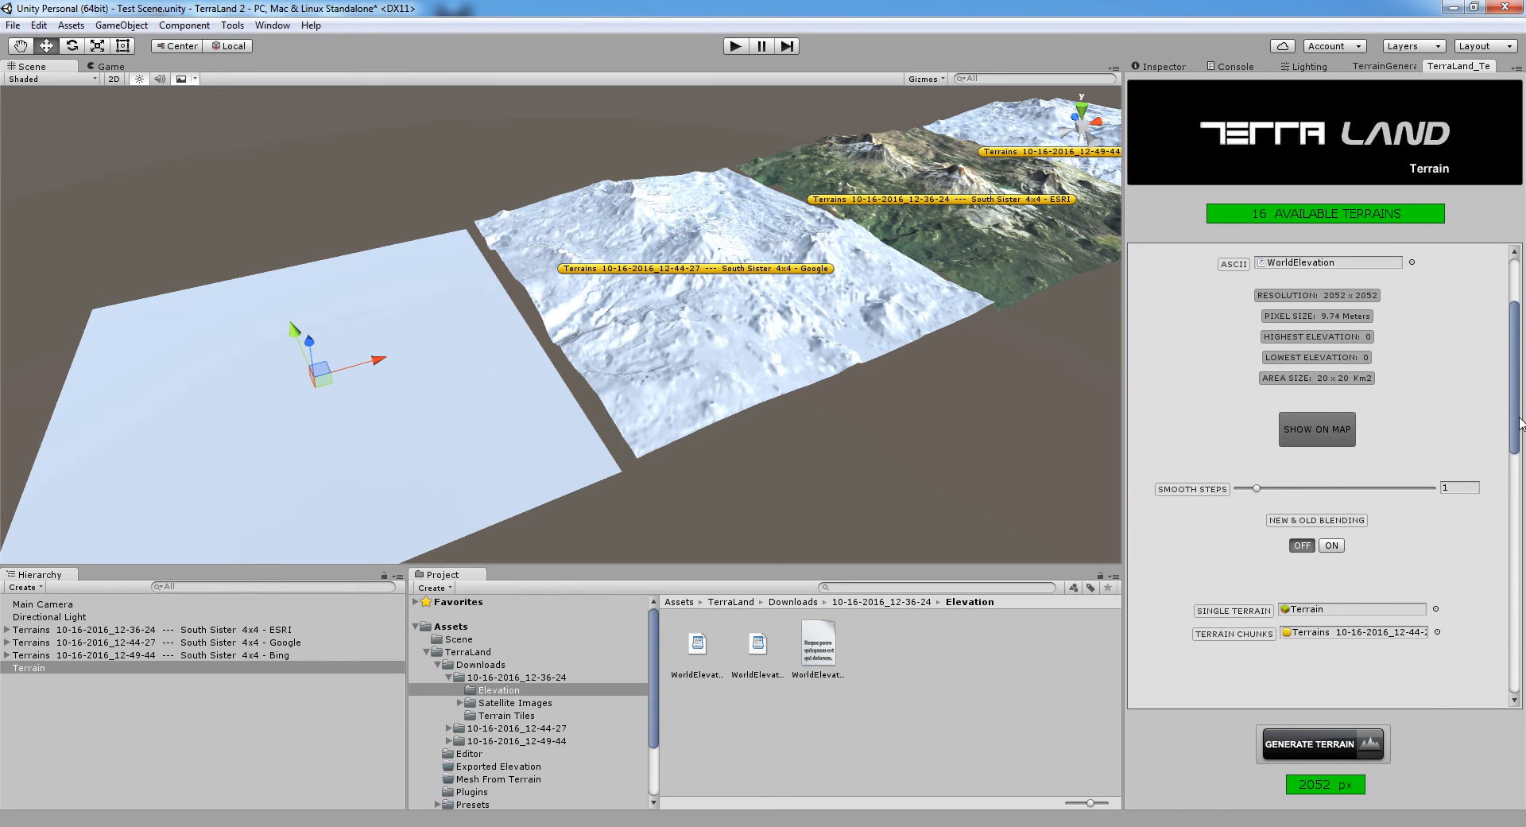
pyautogui.scroll(-1, 1374, 557)
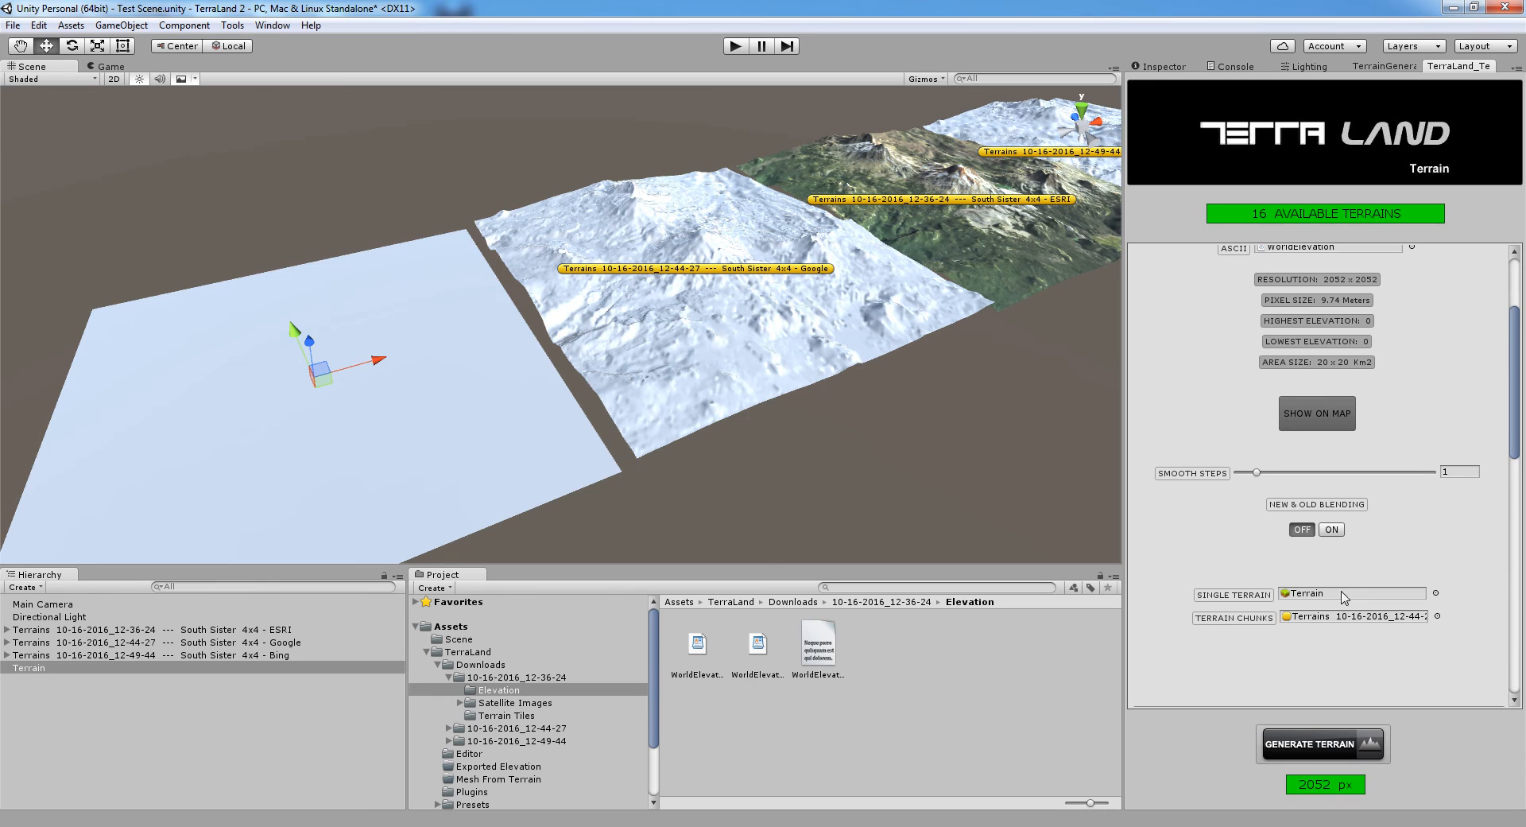
pyautogui.click(1351, 616)
pyautogui.press('Delete')
pyautogui.click(1310, 744)
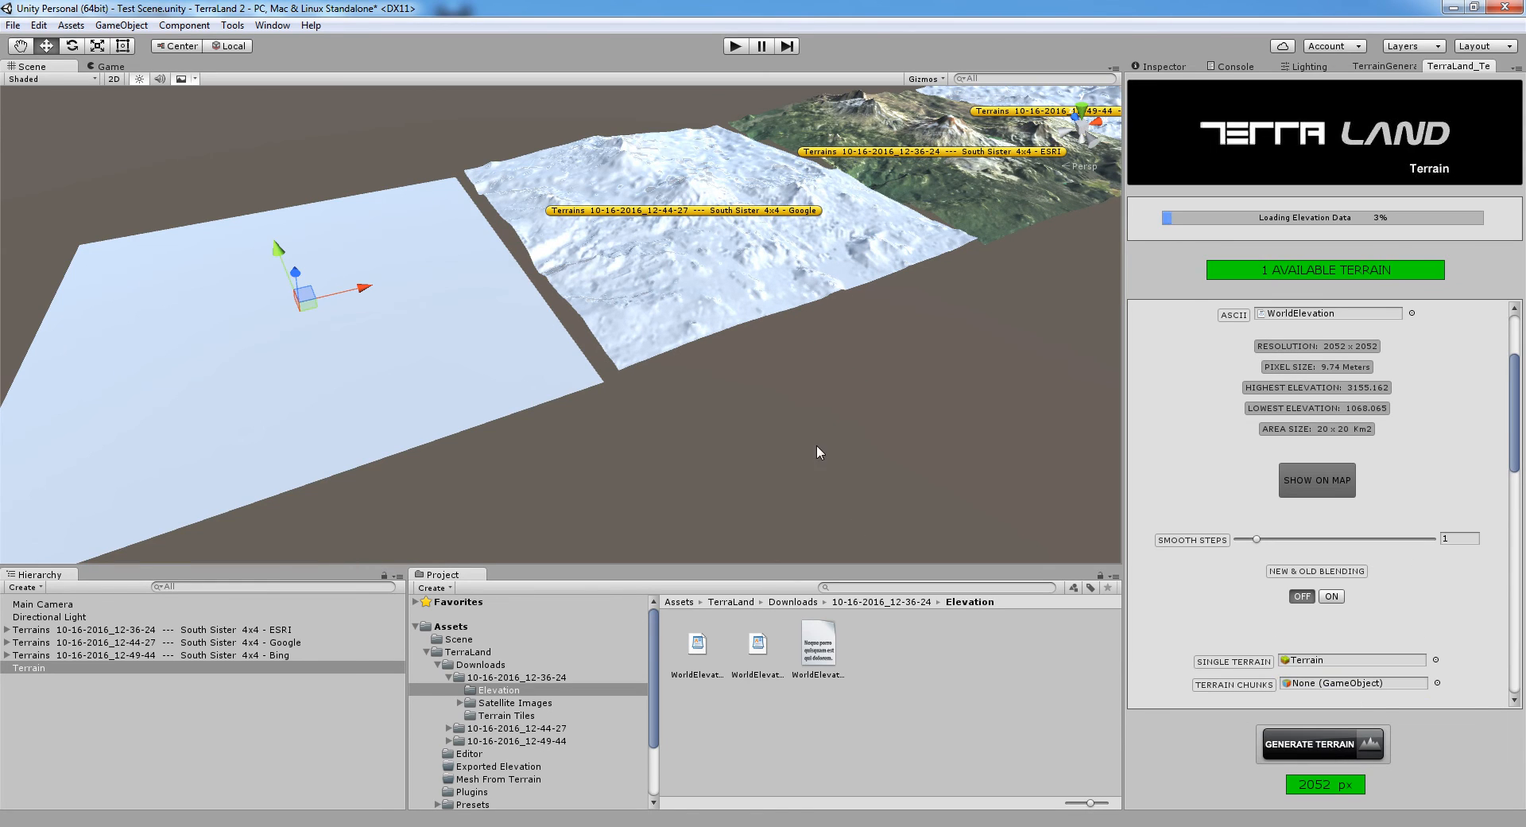
pyautogui.moveTo(817, 445); pyautogui.dragTo(922, 371, button='middle')
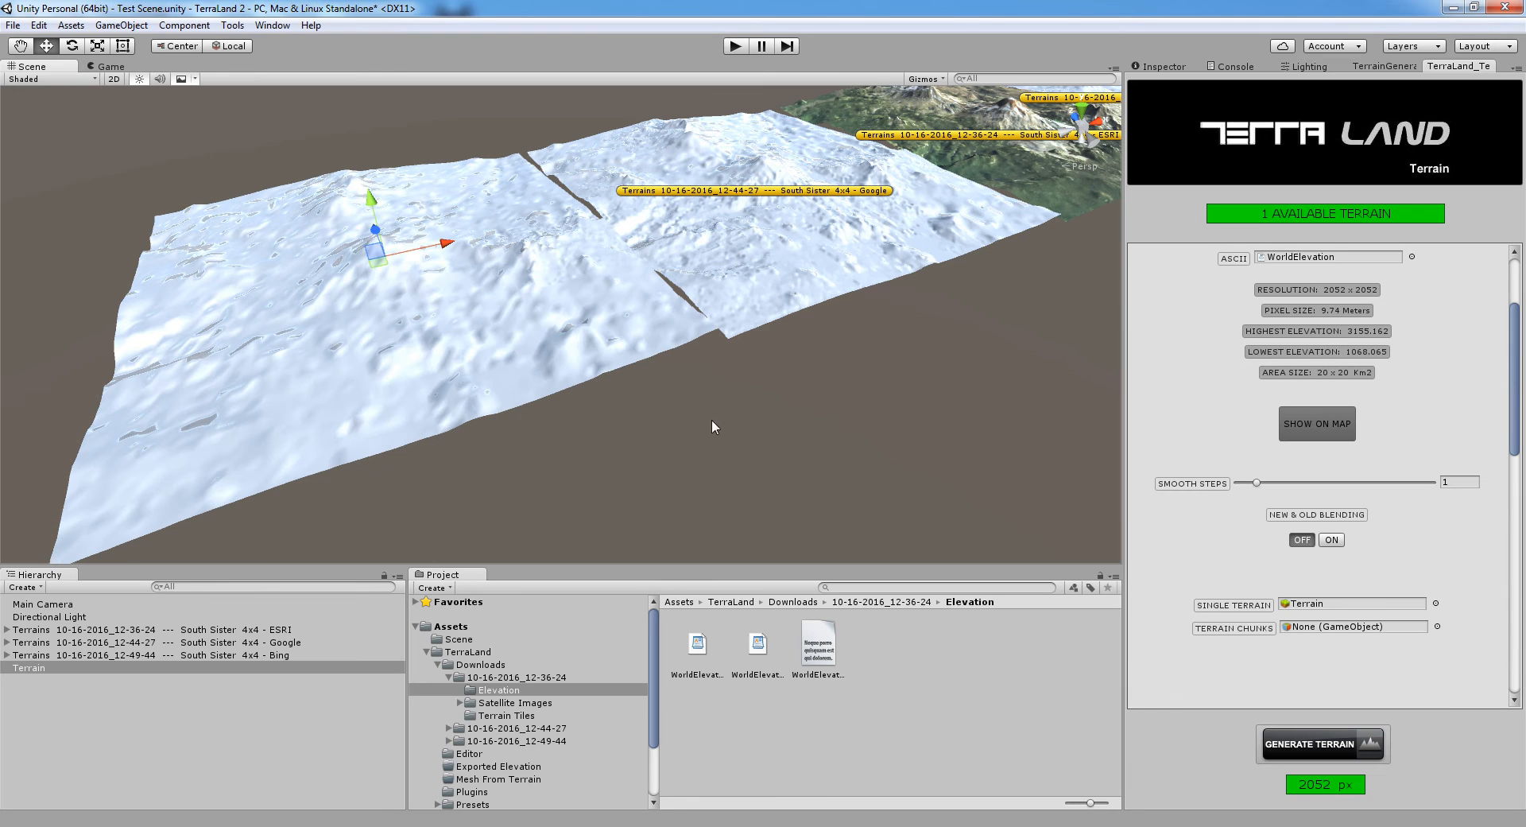
# - Compare pixel error values of 1 and 2 on the generated terrain, set it to 1, and return to the TerraLand Terrain tool
pyautogui.moveTo(724, 403); pyautogui.dragTo(696, 437, button='middle')
pyautogui.moveTo(789, 423); pyautogui.dragTo(843, 387)
pyautogui.press('w')
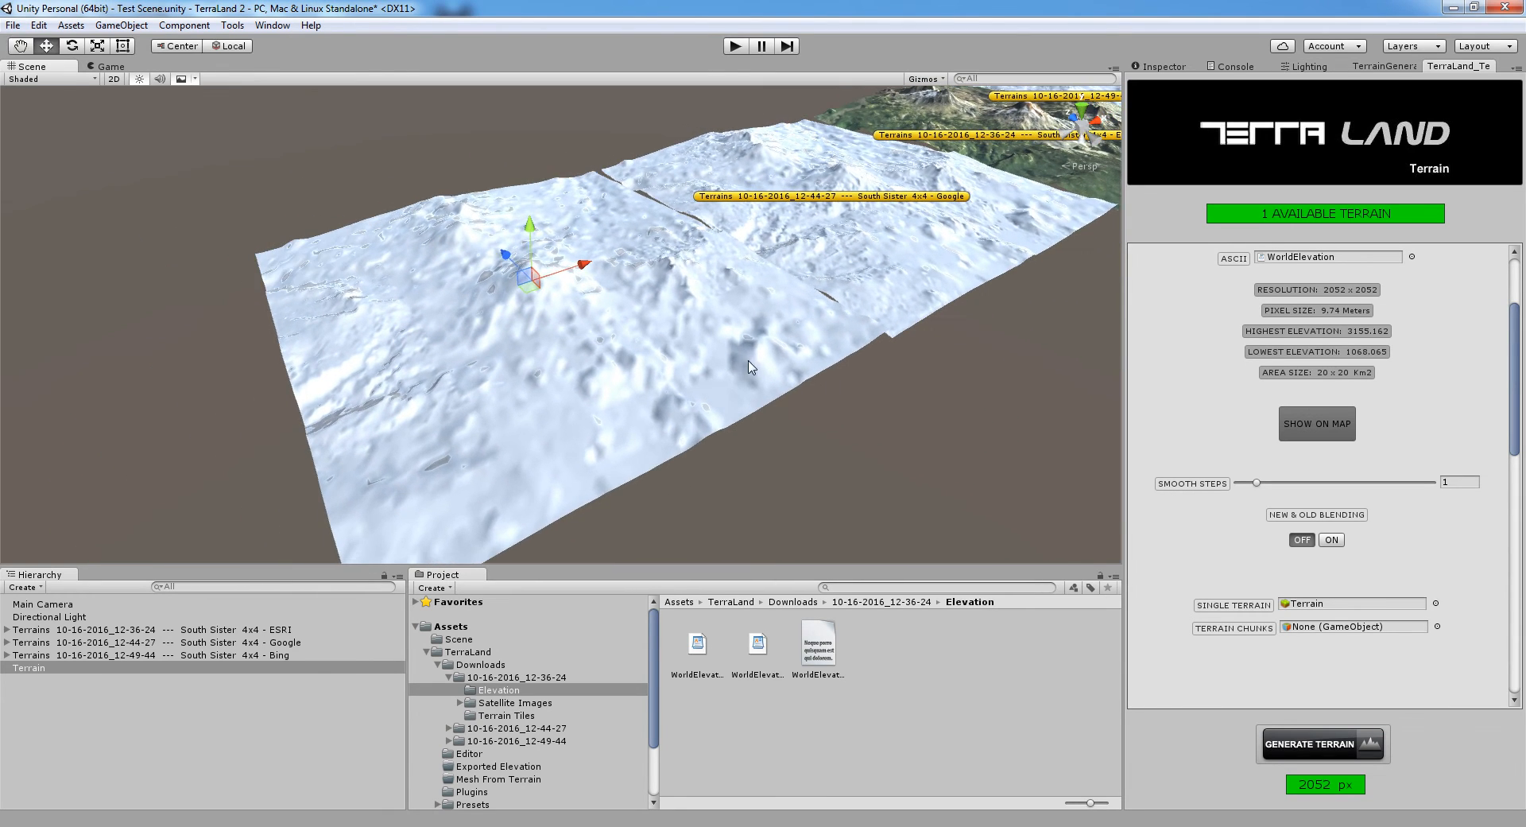
pyautogui.click(1174, 63)
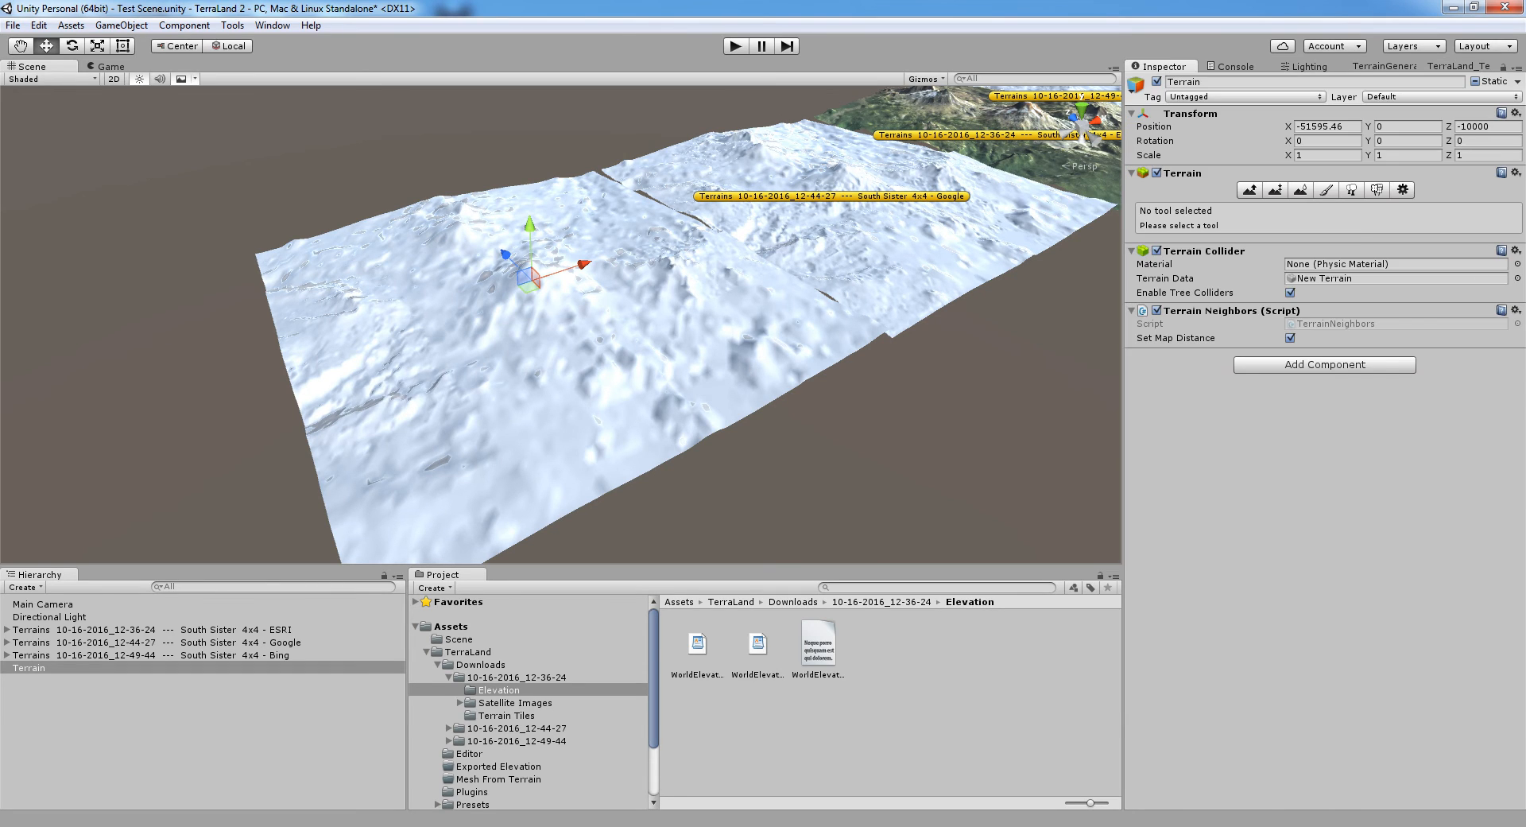
pyautogui.click(1403, 189)
pyautogui.moveTo(1342, 275); pyautogui.dragTo(1274, 279)
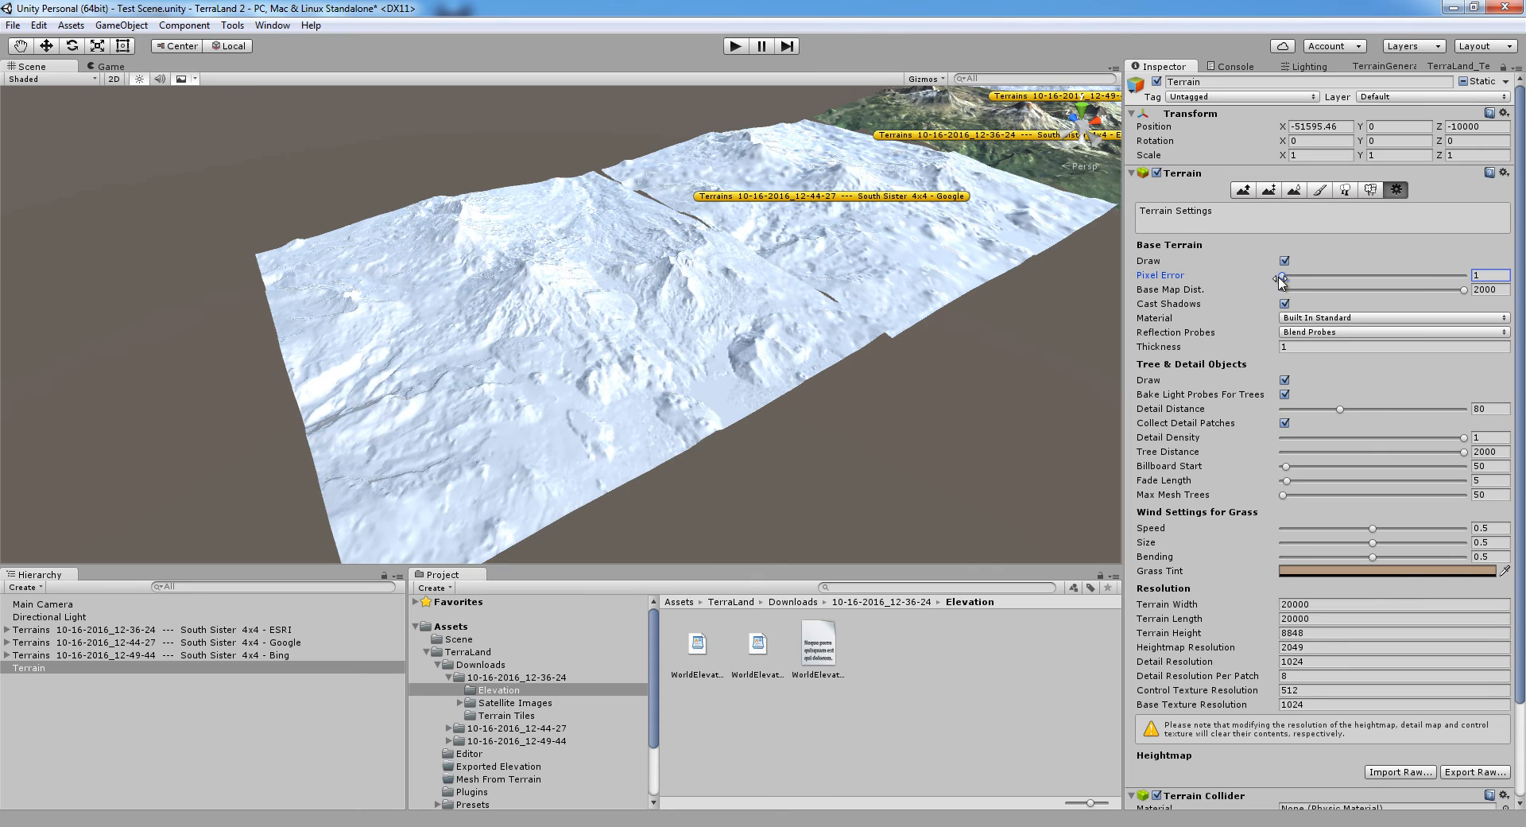
pyautogui.click(1501, 275)
pyautogui.write('2')
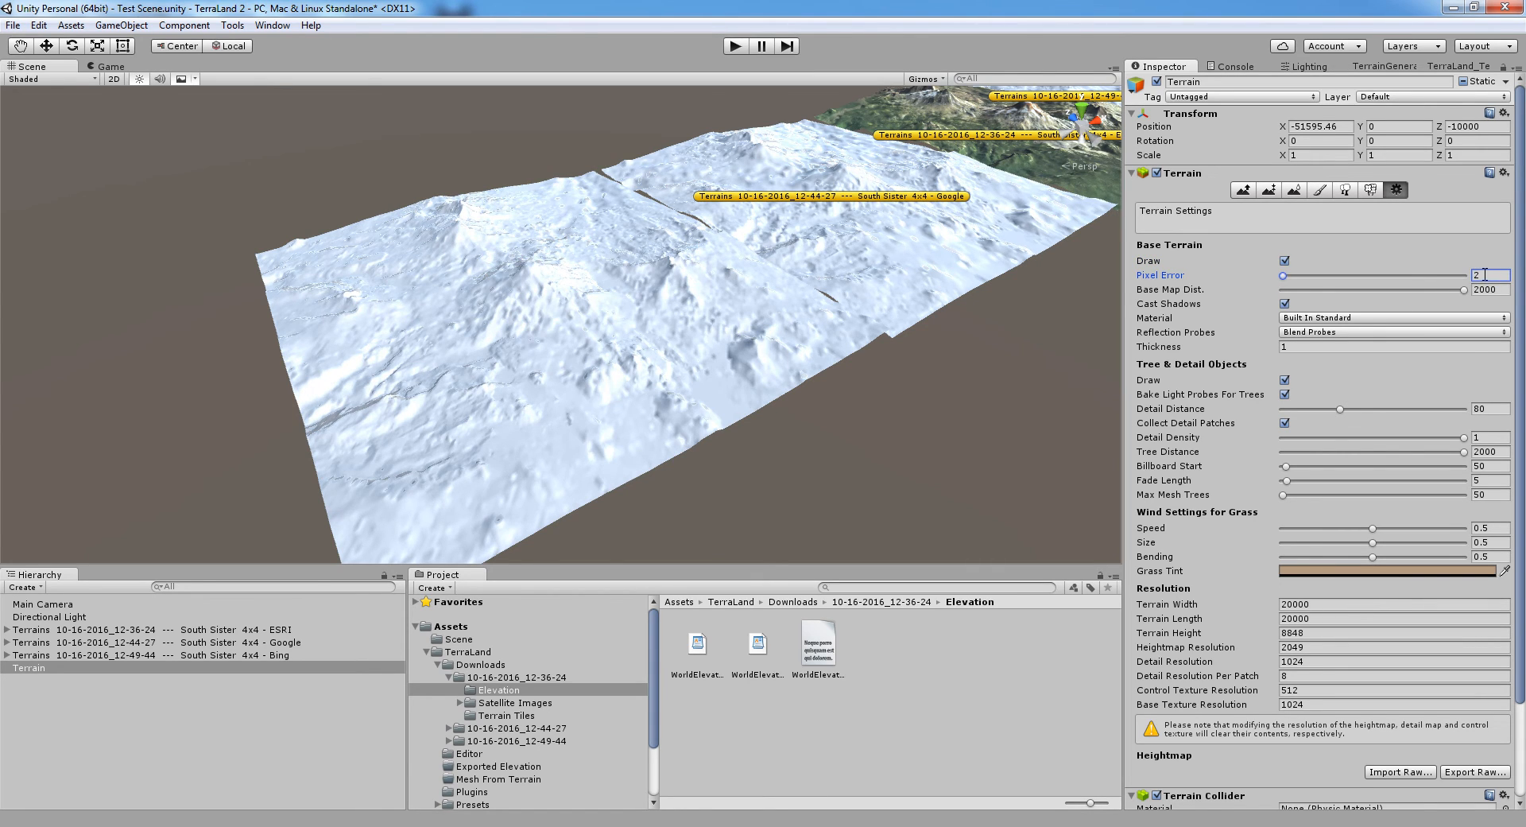
pyautogui.write('1')
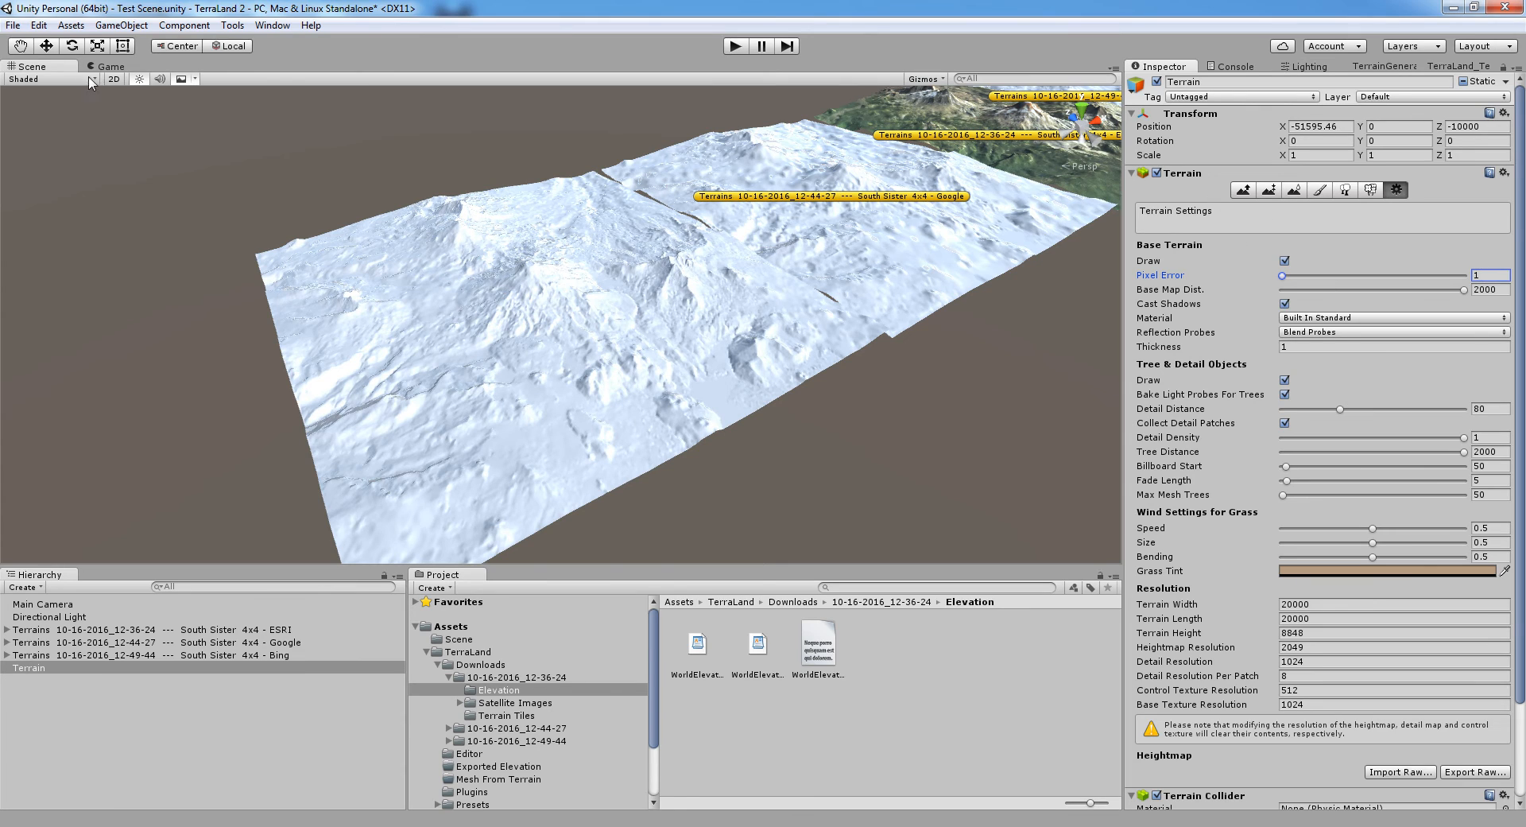
pyautogui.write('w')
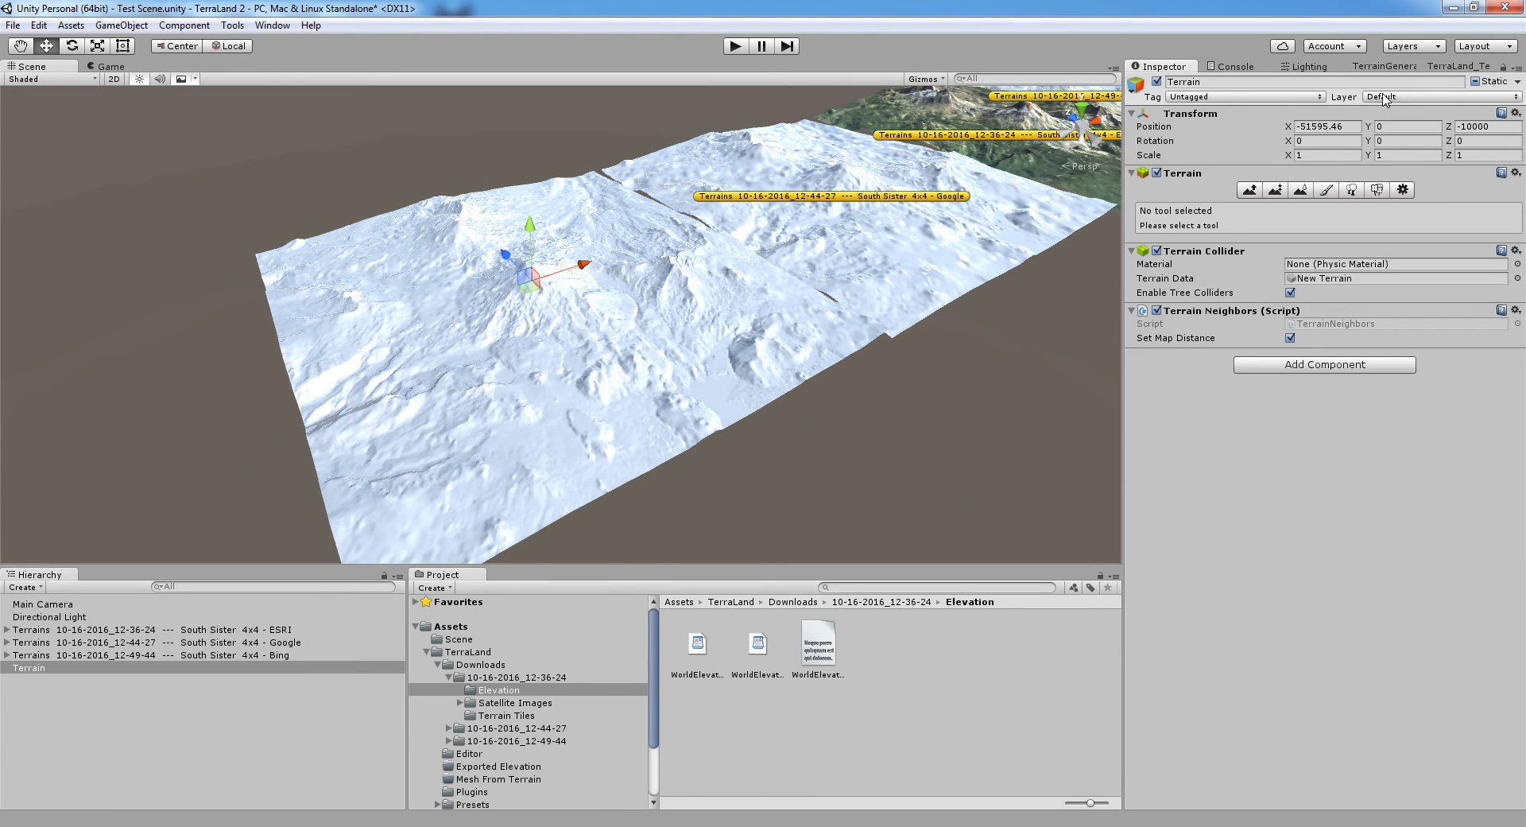
pyautogui.click(1461, 66)
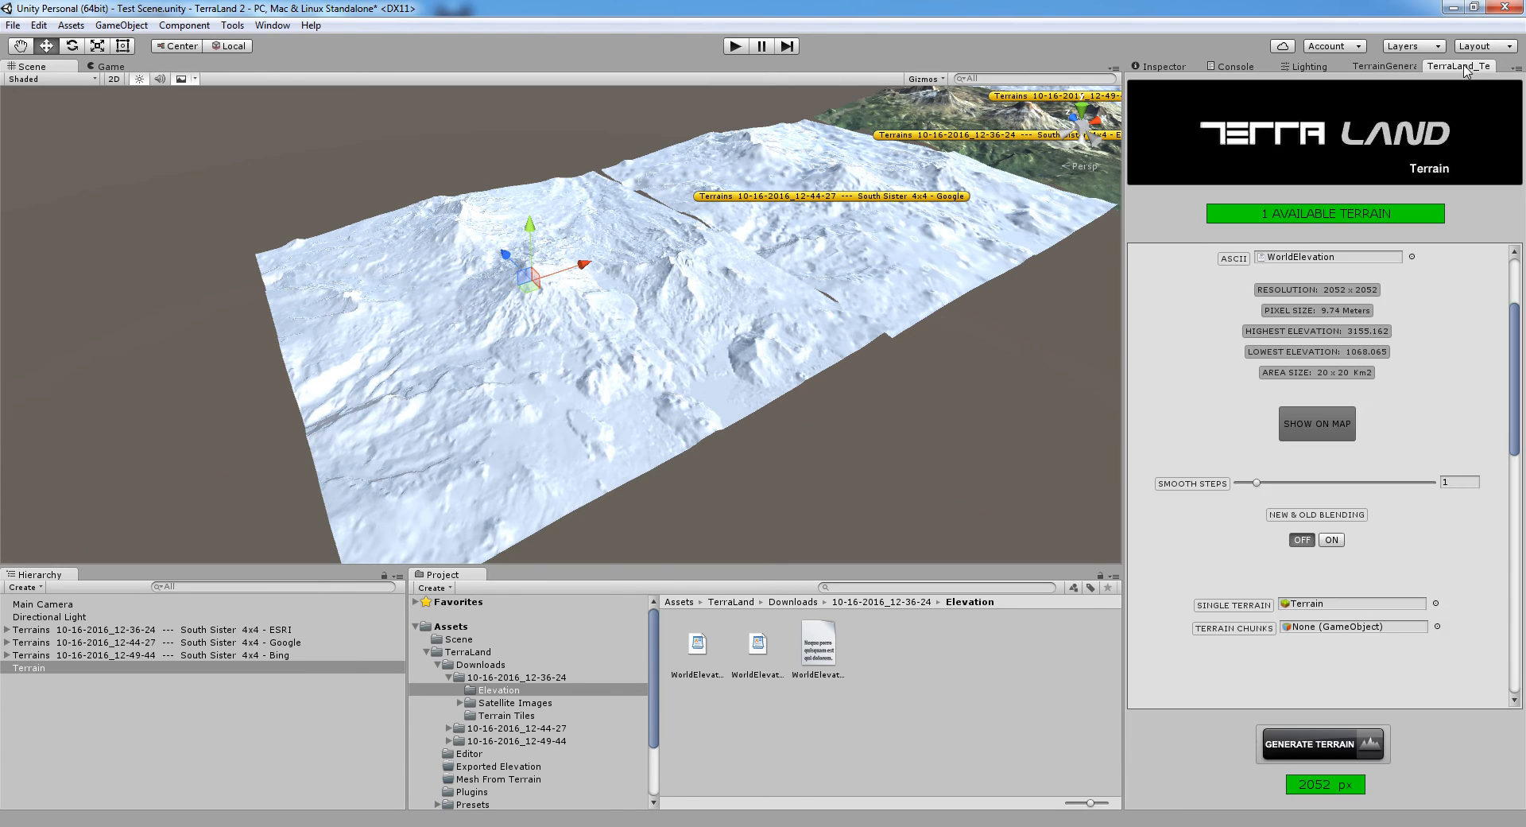
# - Set the Google tiles folder as the Image Tiler's tile images folder and apply its images to the single terrain
pyautogui.moveTo(878, 346); pyautogui.dragTo(912, 330, button='middle')
pyautogui.moveTo(1517, 414); pyautogui.dragTo(1521, 574)
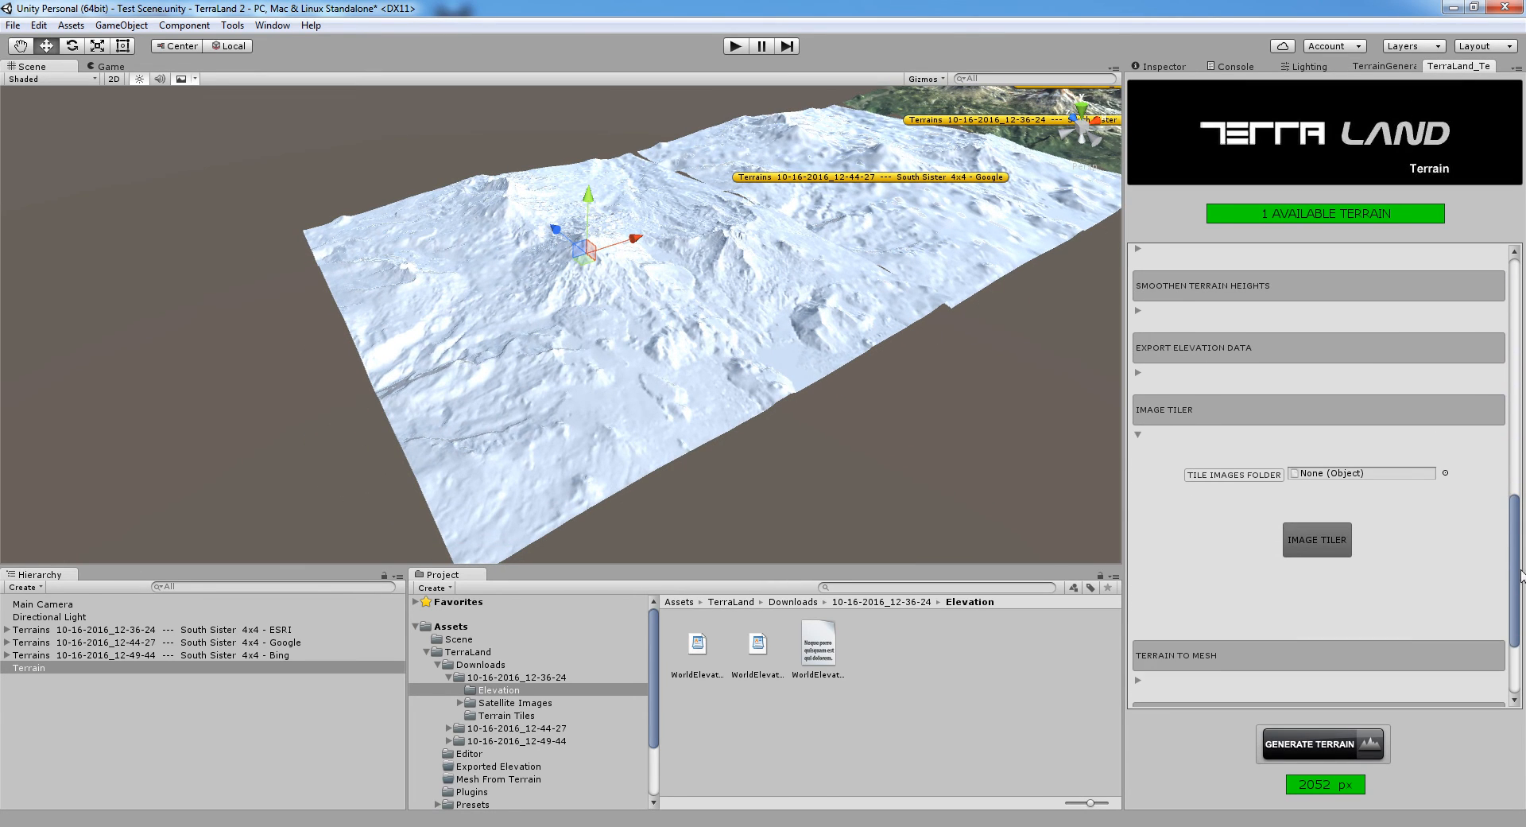
pyautogui.scroll(-3, 501, 741)
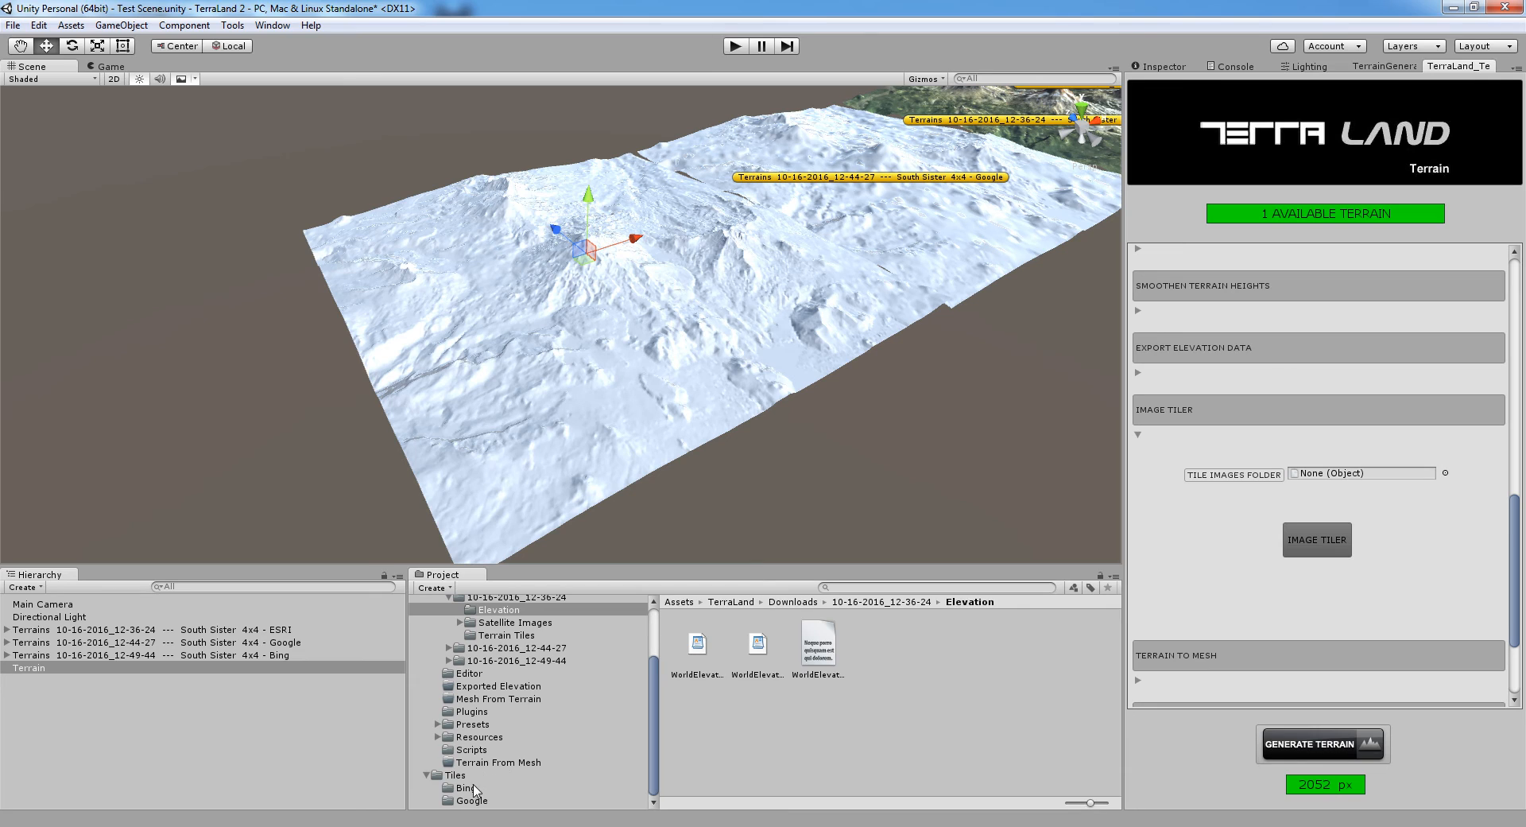
pyautogui.moveTo(472, 799); pyautogui.dragTo(1358, 477)
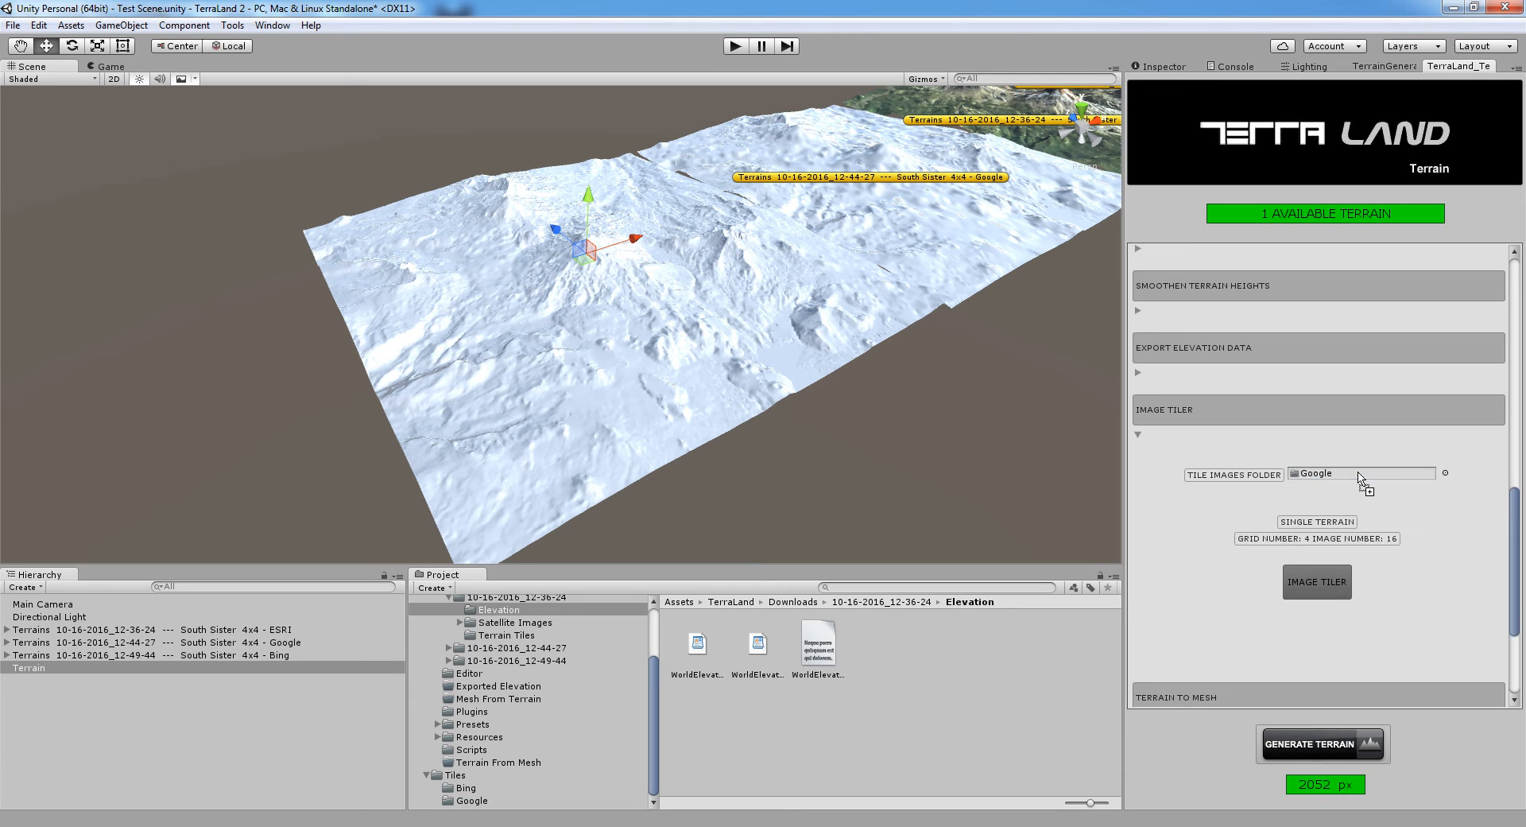
pyautogui.click(1316, 589)
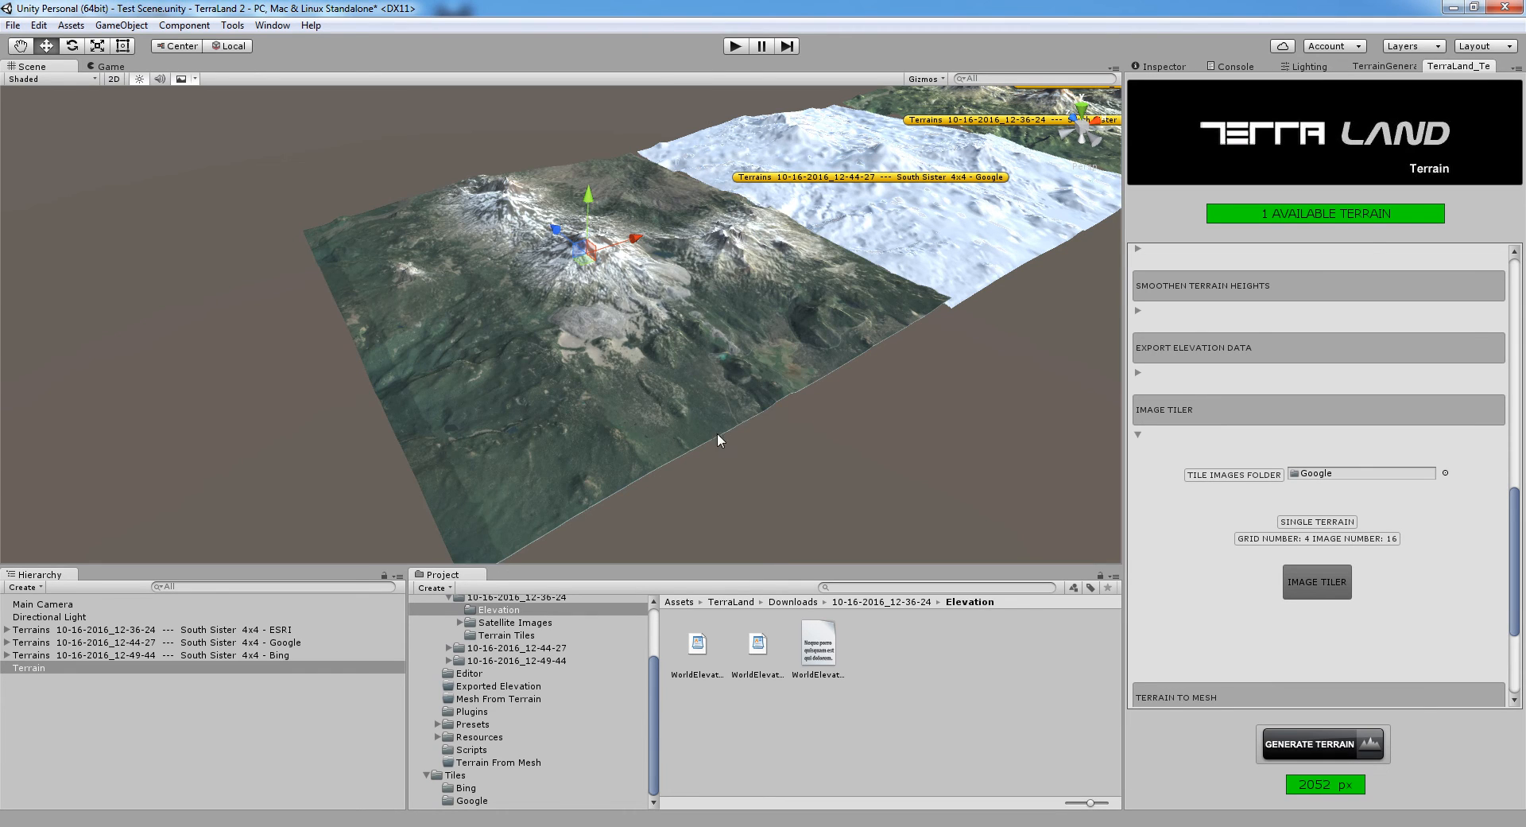
pyautogui.moveTo(727, 340)
pyautogui.mouseDown(button='middle')
pyautogui.moveTo(746, 358)
pyautogui.moveTo(678, 407)
pyautogui.moveTo(607, 426)
pyautogui.moveTo(748, 353)
pyautogui.mouseUp(button='middle')
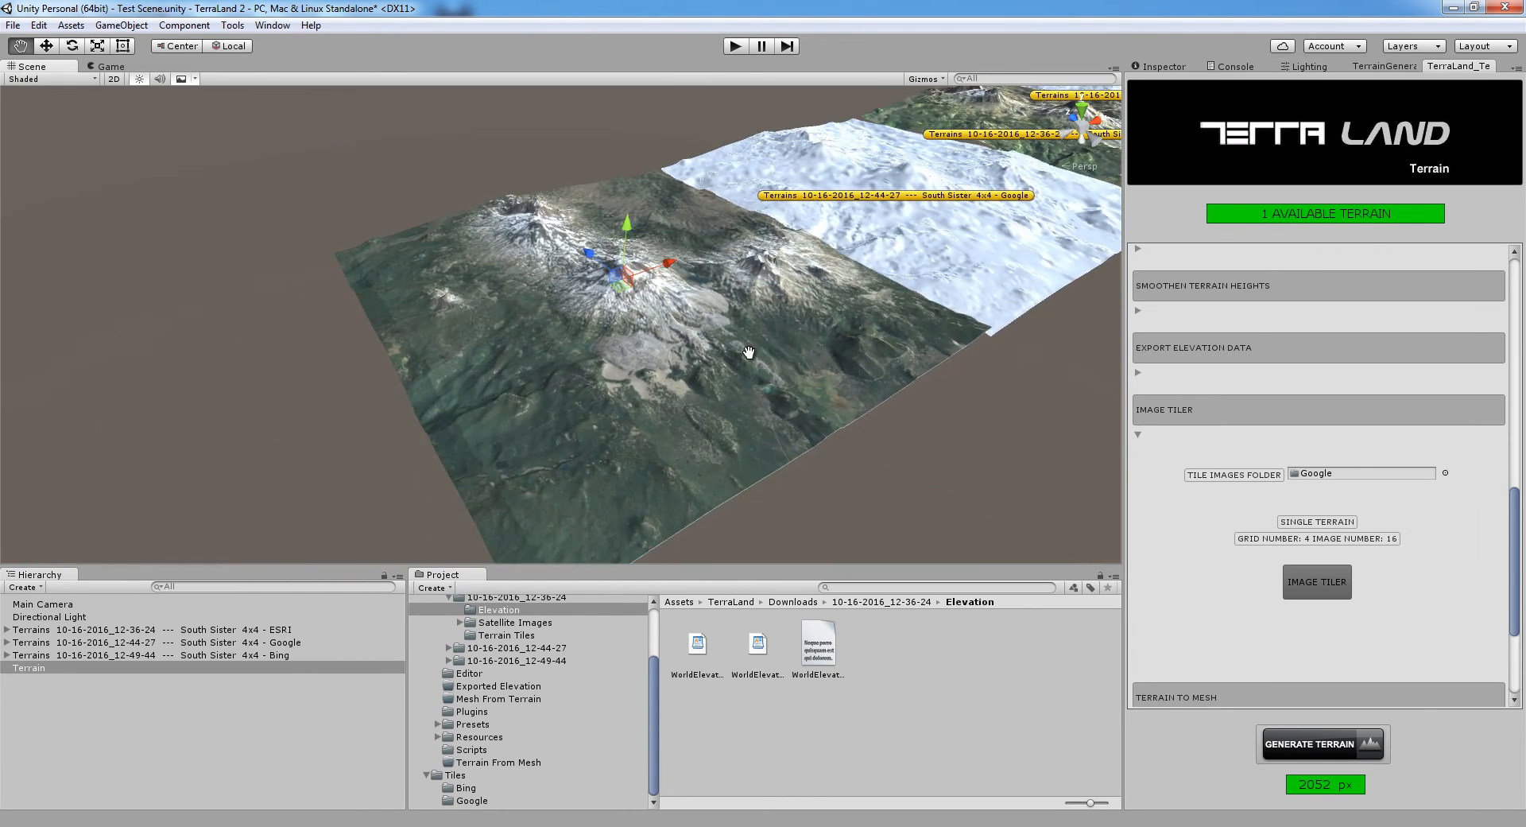
# - Rename the single terrain object as "Single Terrain - Google"
pyautogui.click(105, 668)
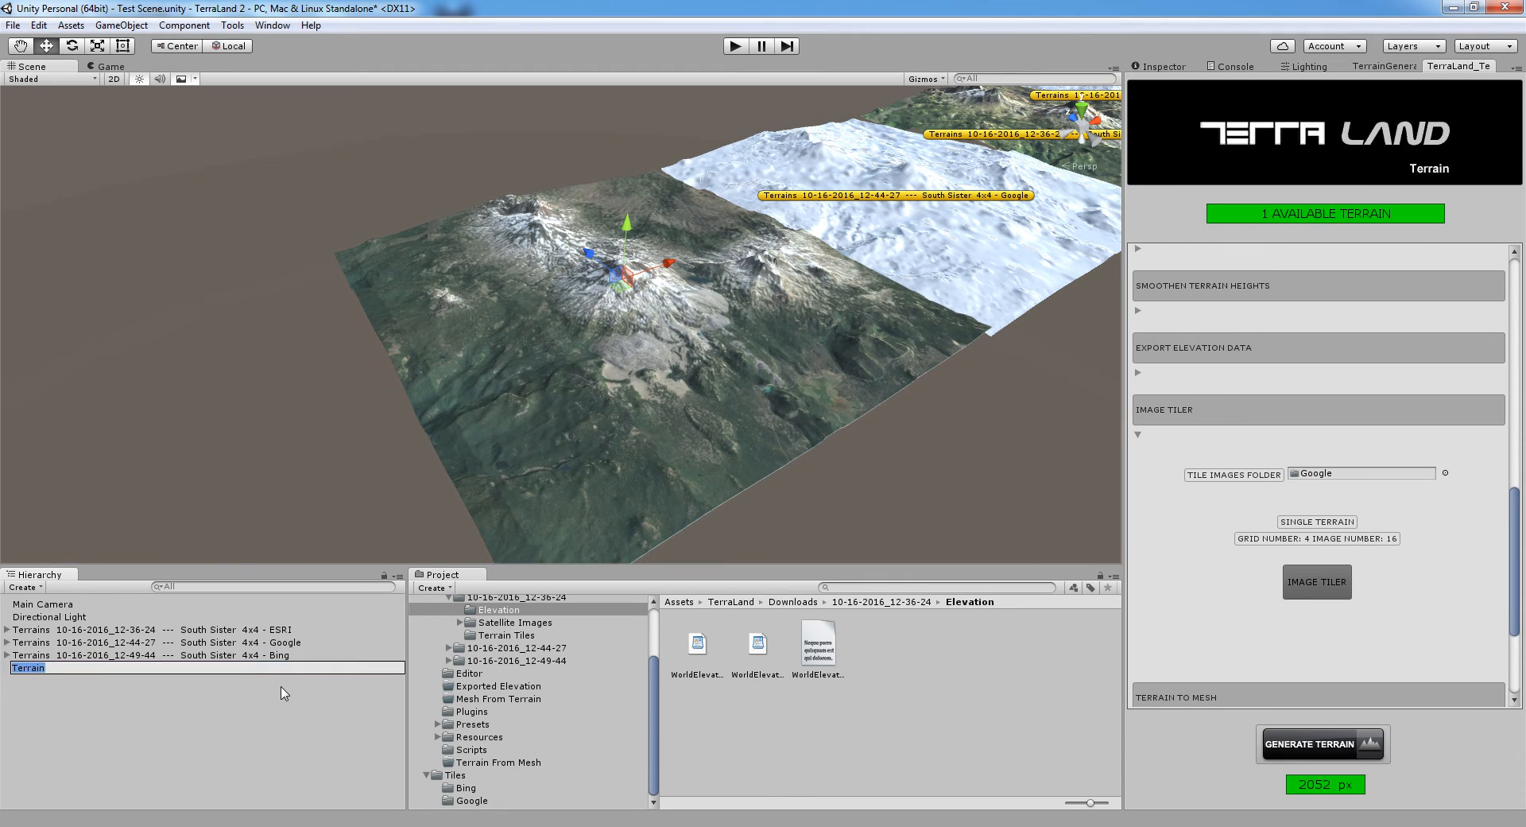
pyautogui.press('Home')
pyautogui.write('Single Terrain - Google')
pyautogui.press('Return')
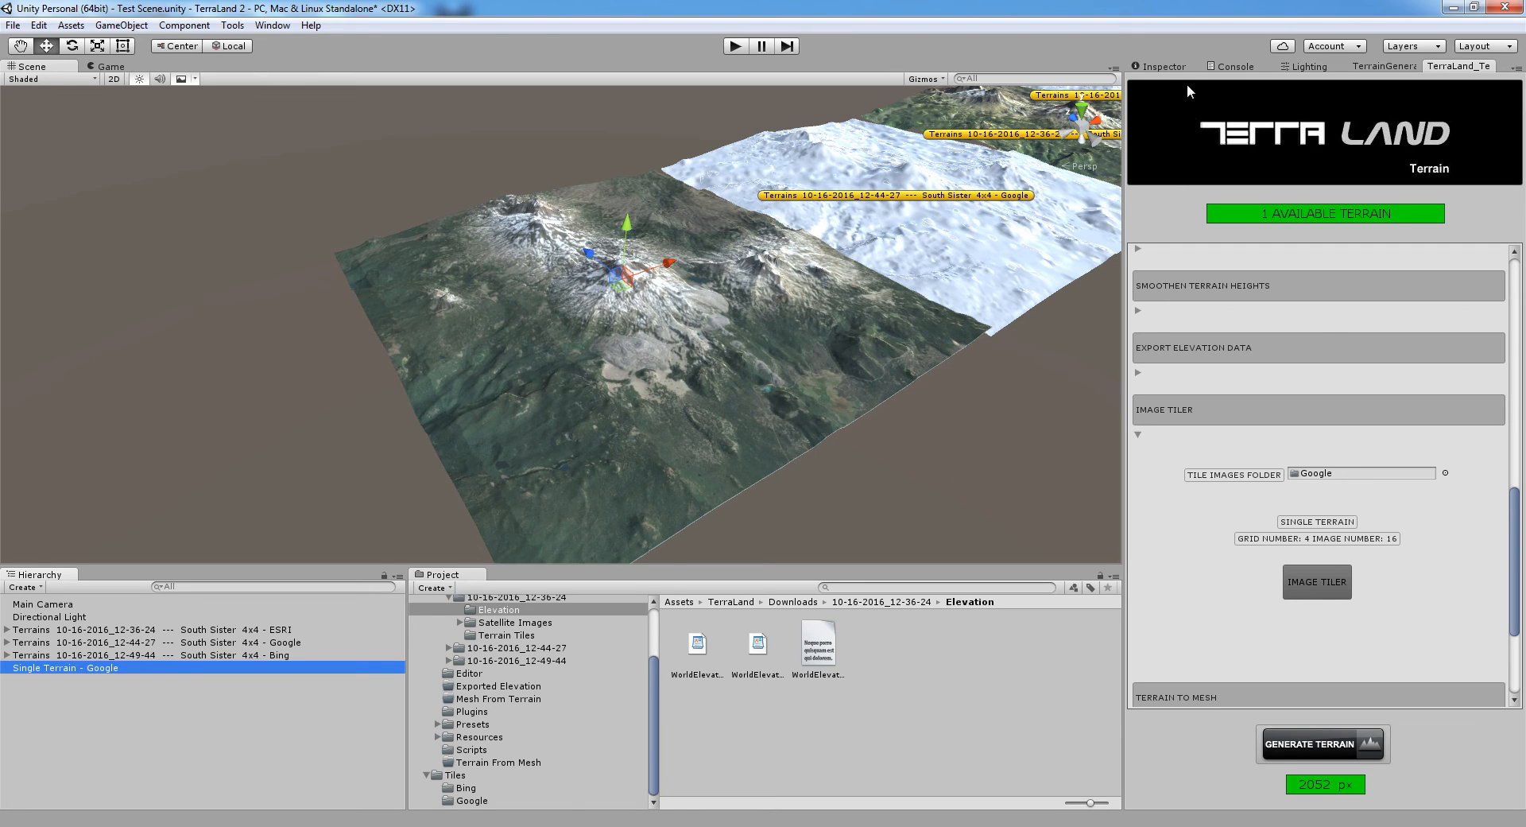
# - Give the Single Terrain - Google object a yellow label icon and view its label in the scene
pyautogui.click(1161, 69)
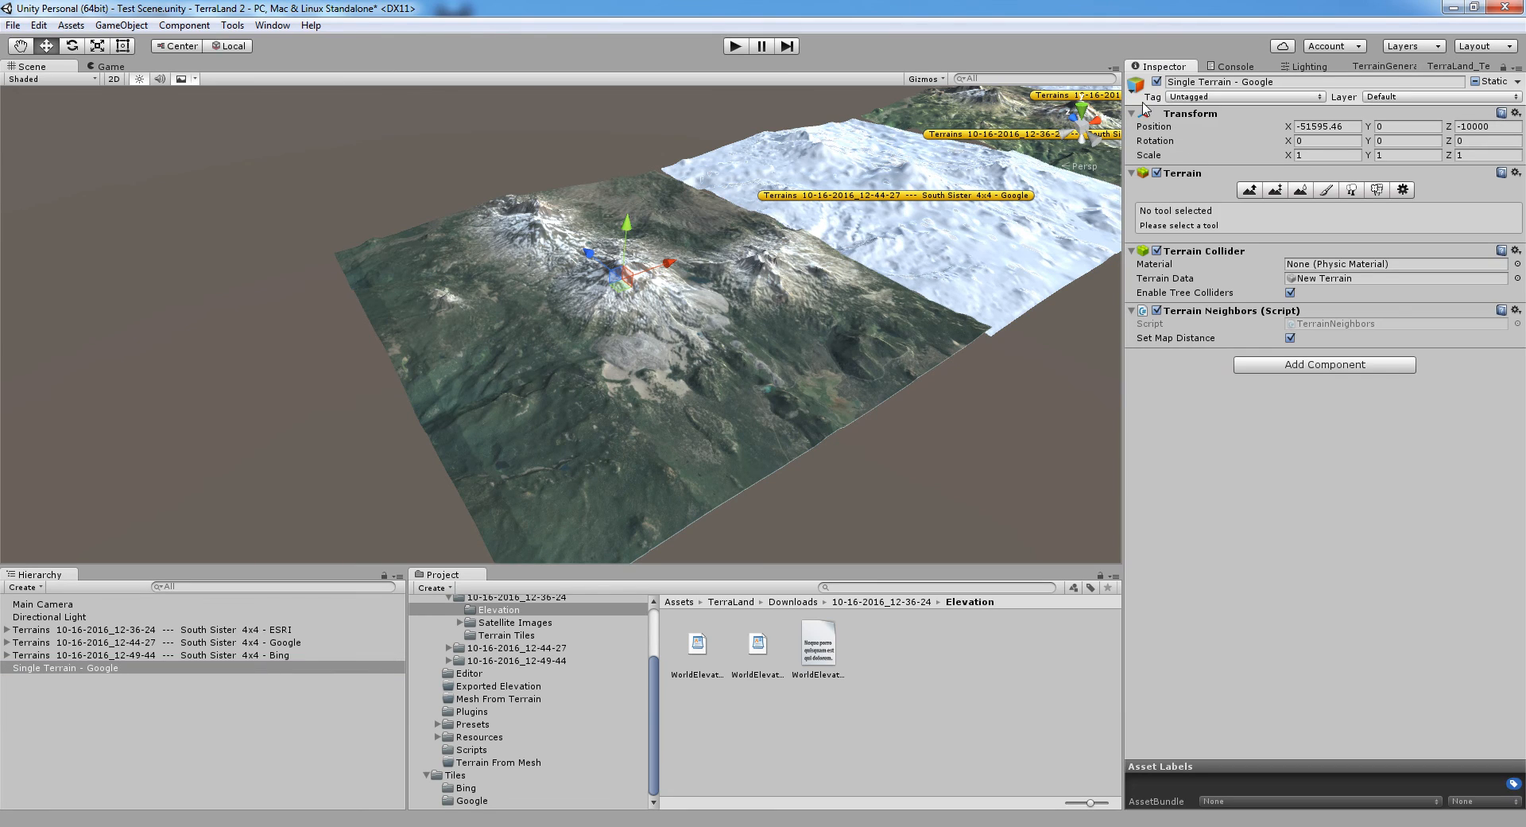
pyautogui.click(1137, 84)
pyautogui.click(1141, 136)
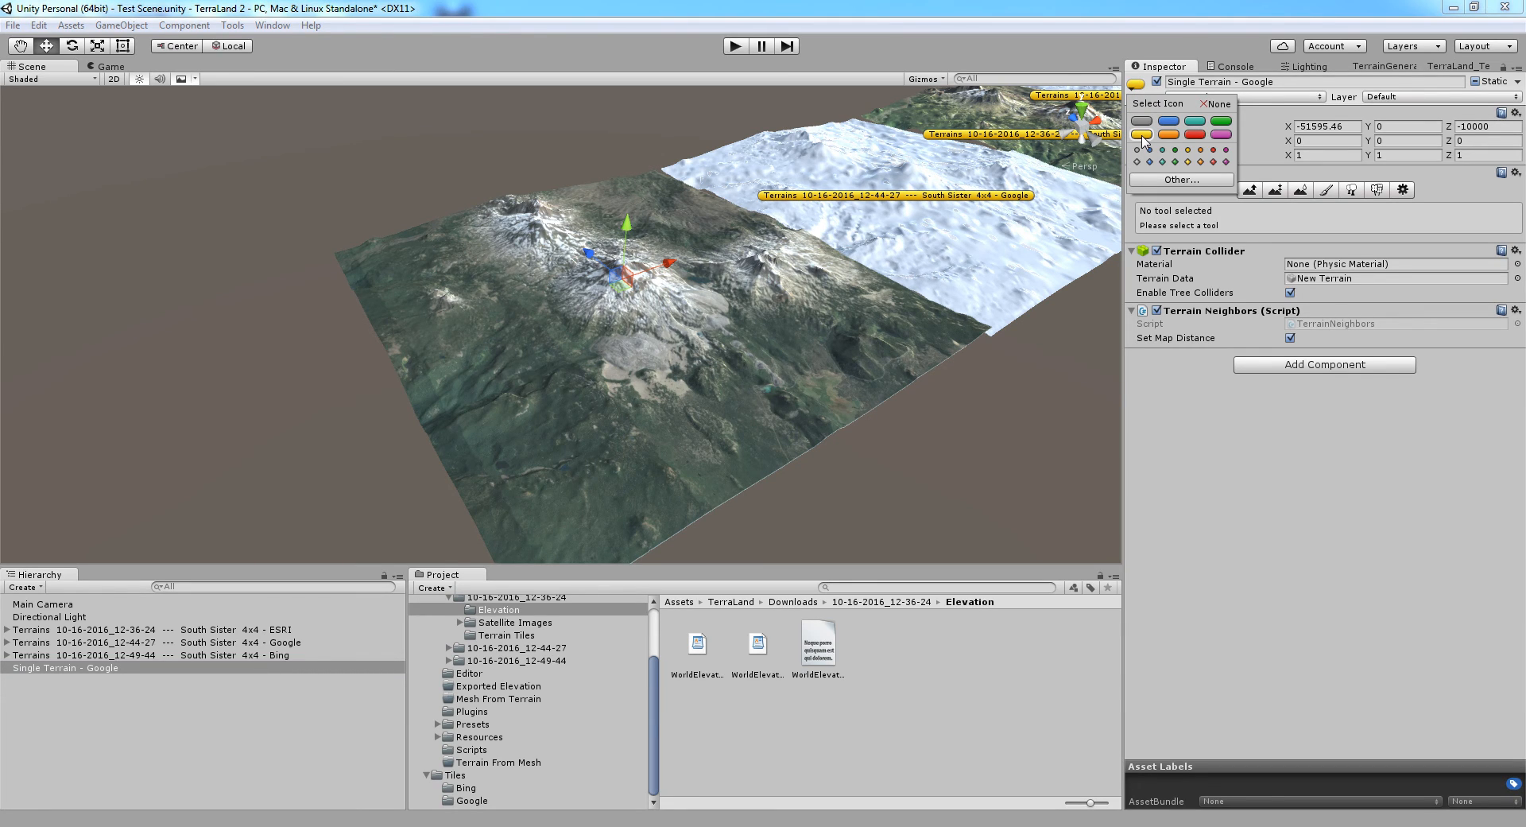
pyautogui.click(1142, 139)
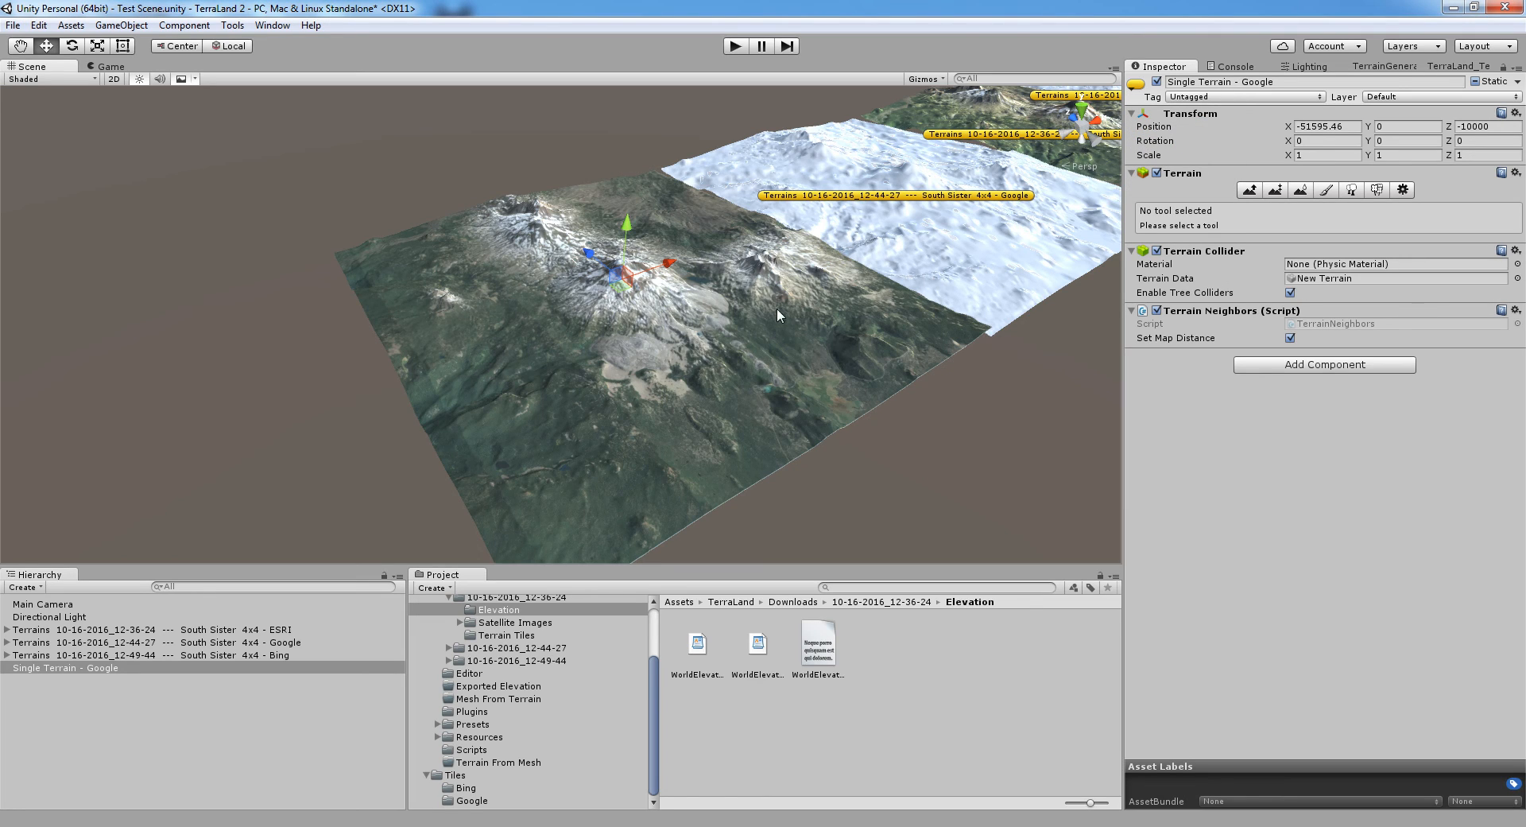
pyautogui.click(265, 655)
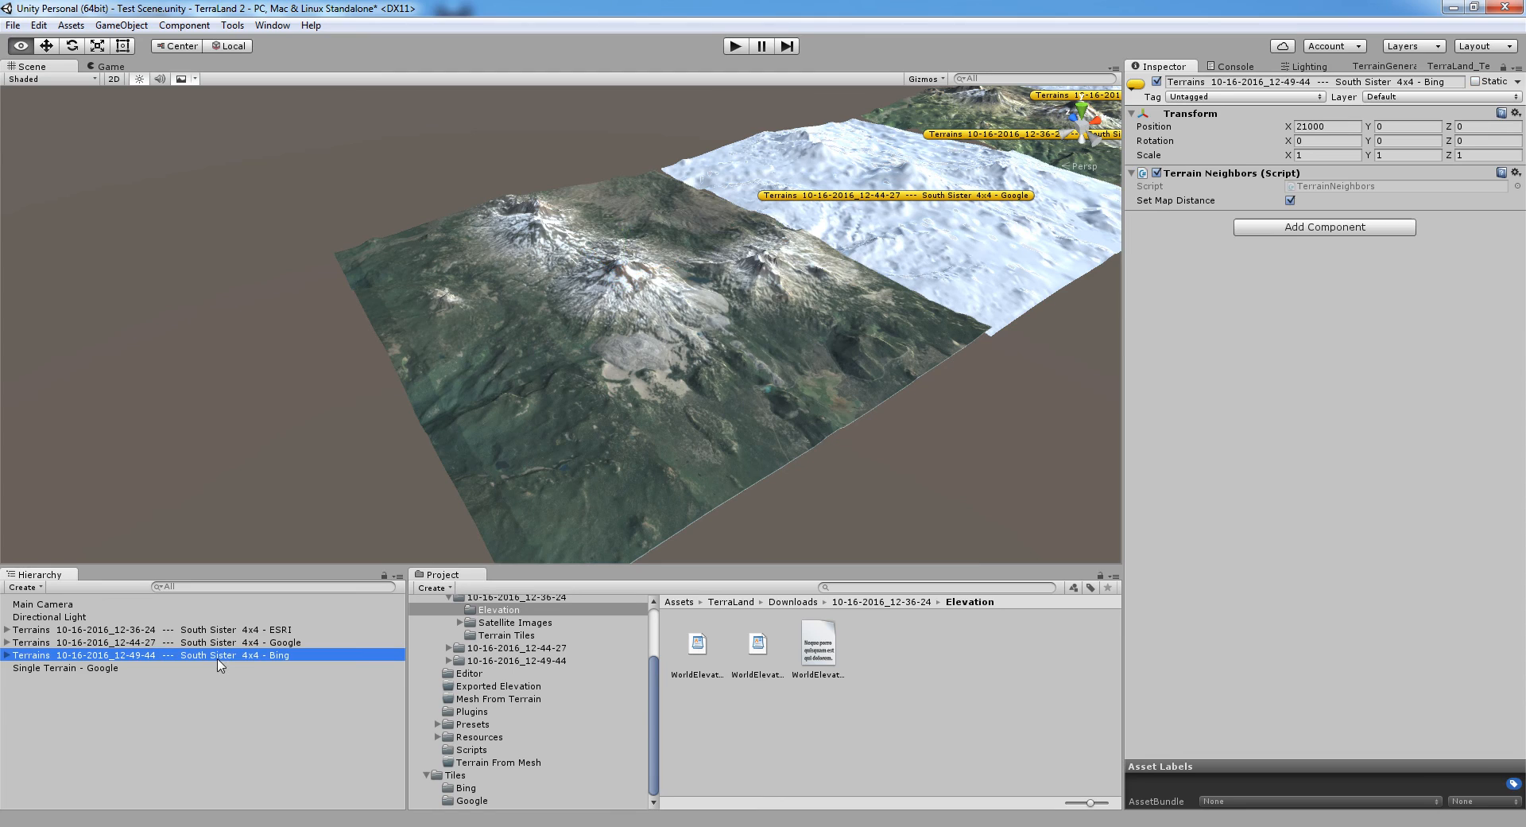
pyautogui.moveTo(910, 346); pyautogui.dragTo(829, 316, button='middle')
pyautogui.click(77, 668)
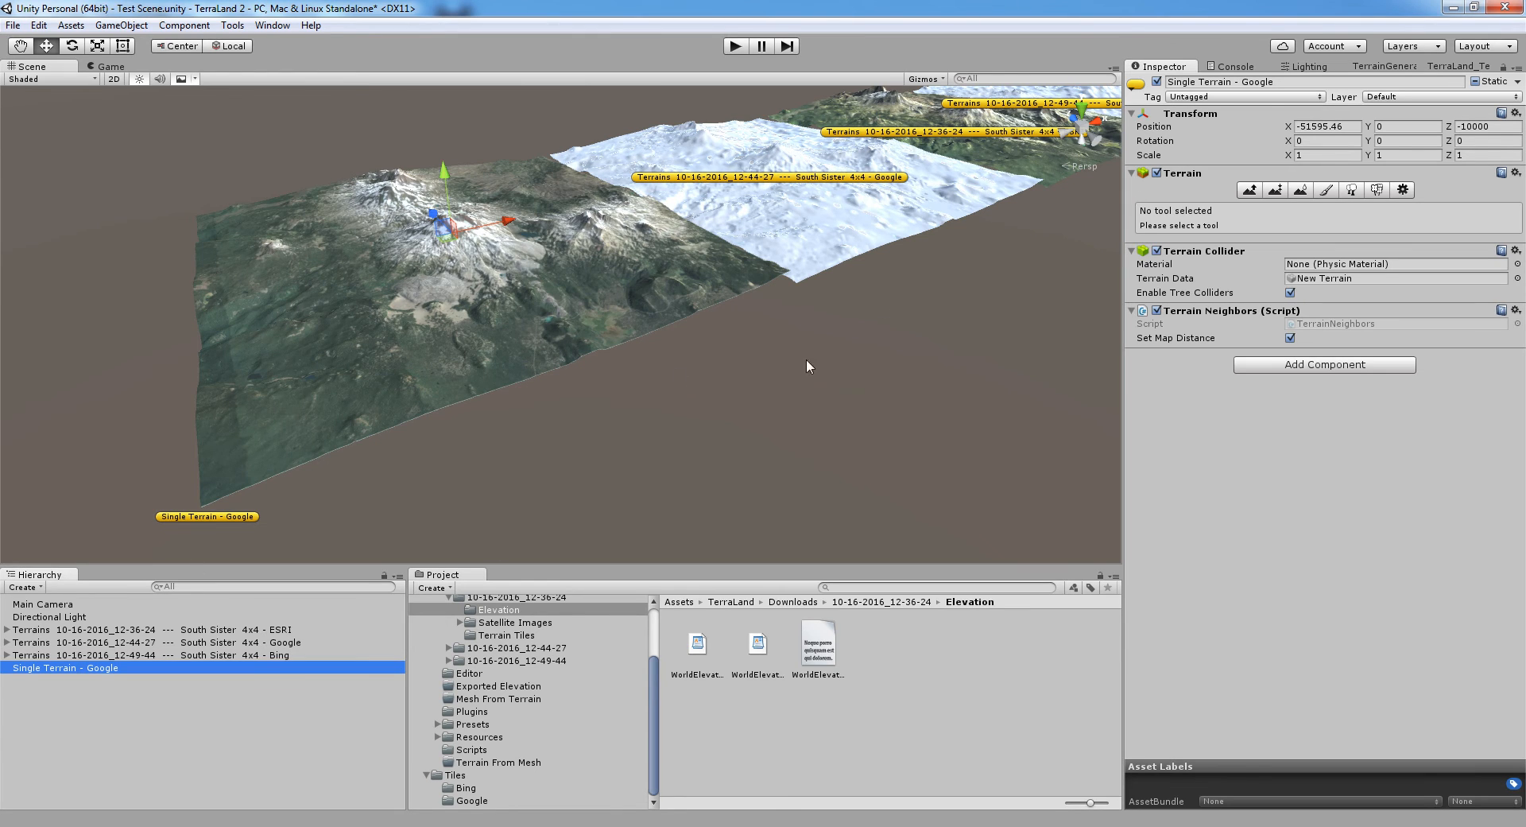
pyautogui.keyDown('alt'); pyautogui.moveTo(873, 253); pyautogui.dragTo(790, 326); pyautogui.keyUp('alt')
# - Check the Satellite Images folder layout of the 10-16-2016_12-36-24 download and create a folder named "Terrain 1" in Tiles/Google
pyautogui.scroll(2, 561, 638)
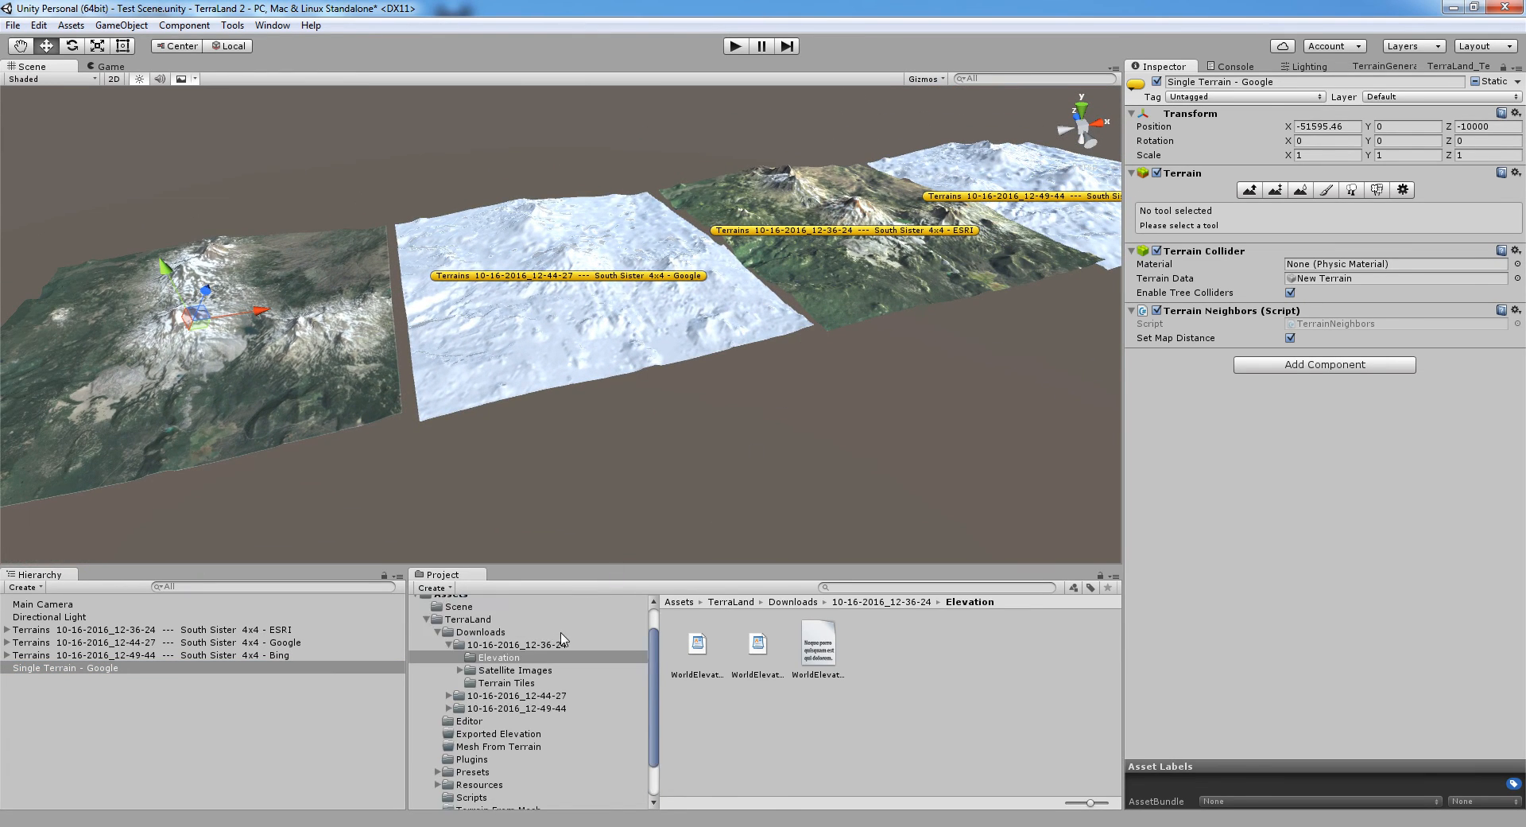
pyautogui.click(513, 672)
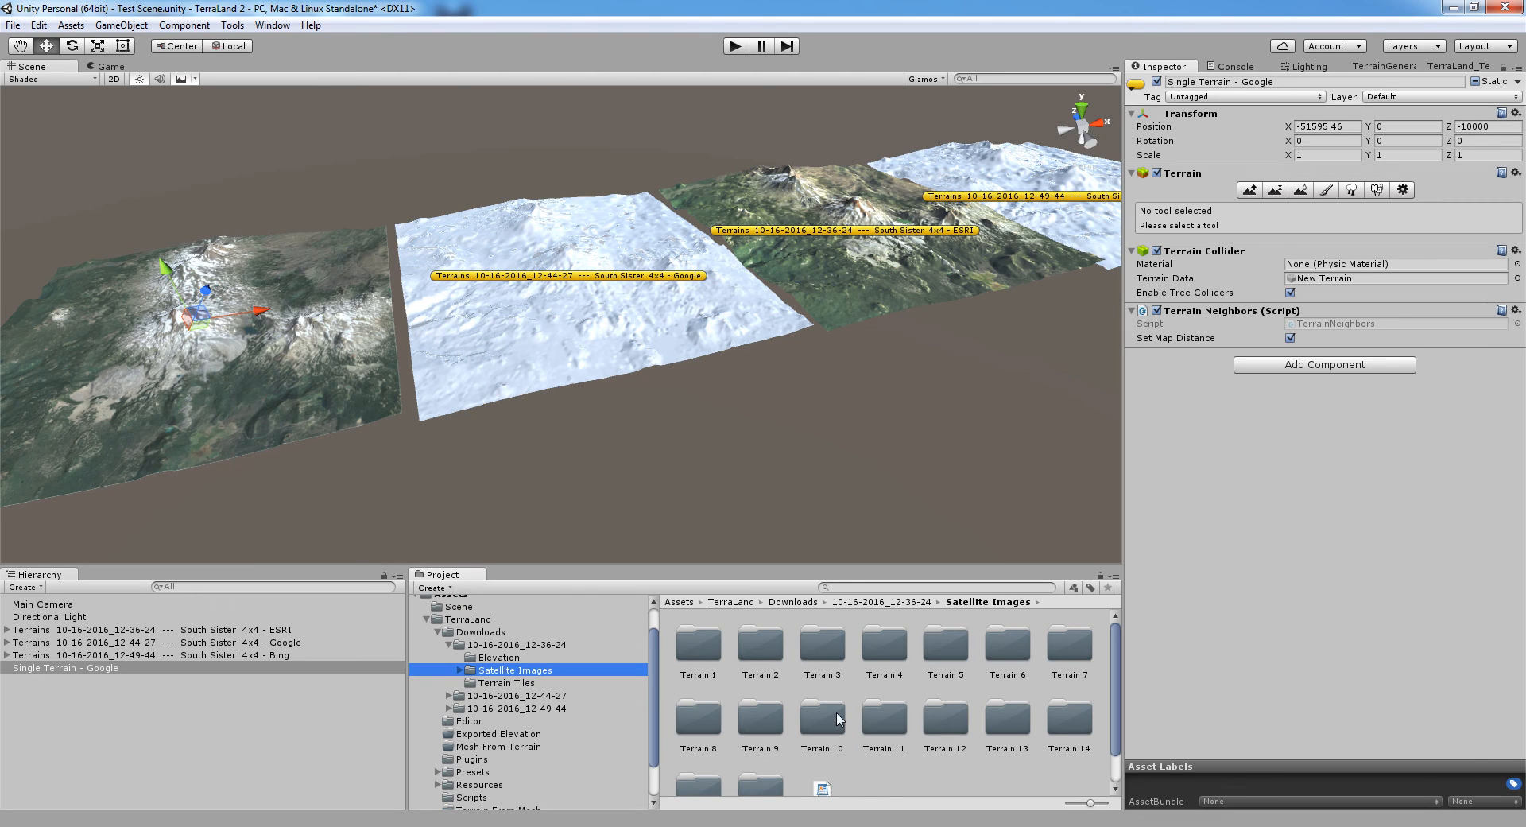
pyautogui.scroll(-2, 559, 735)
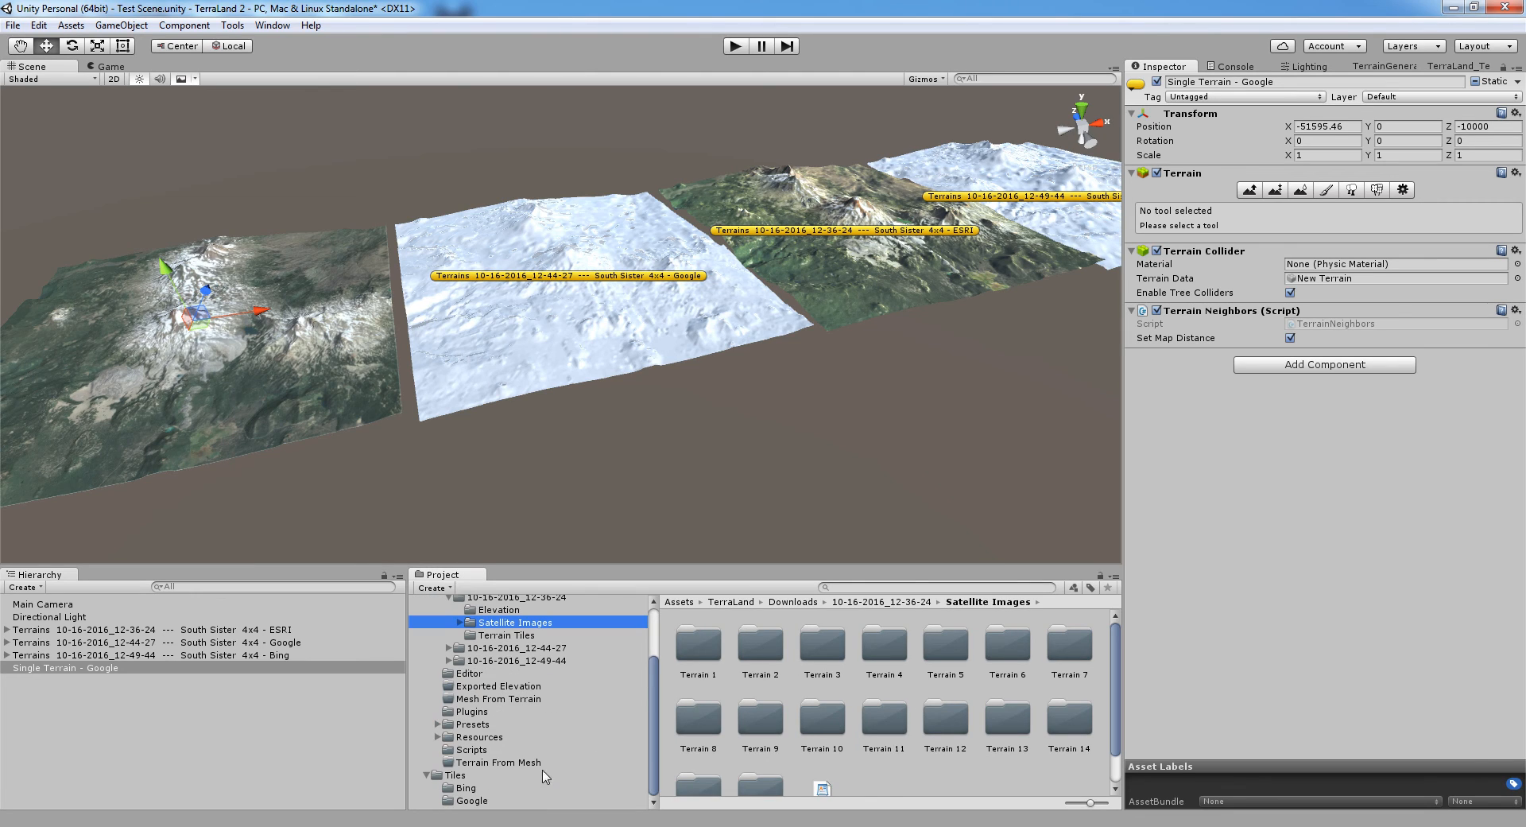
pyautogui.click(469, 788)
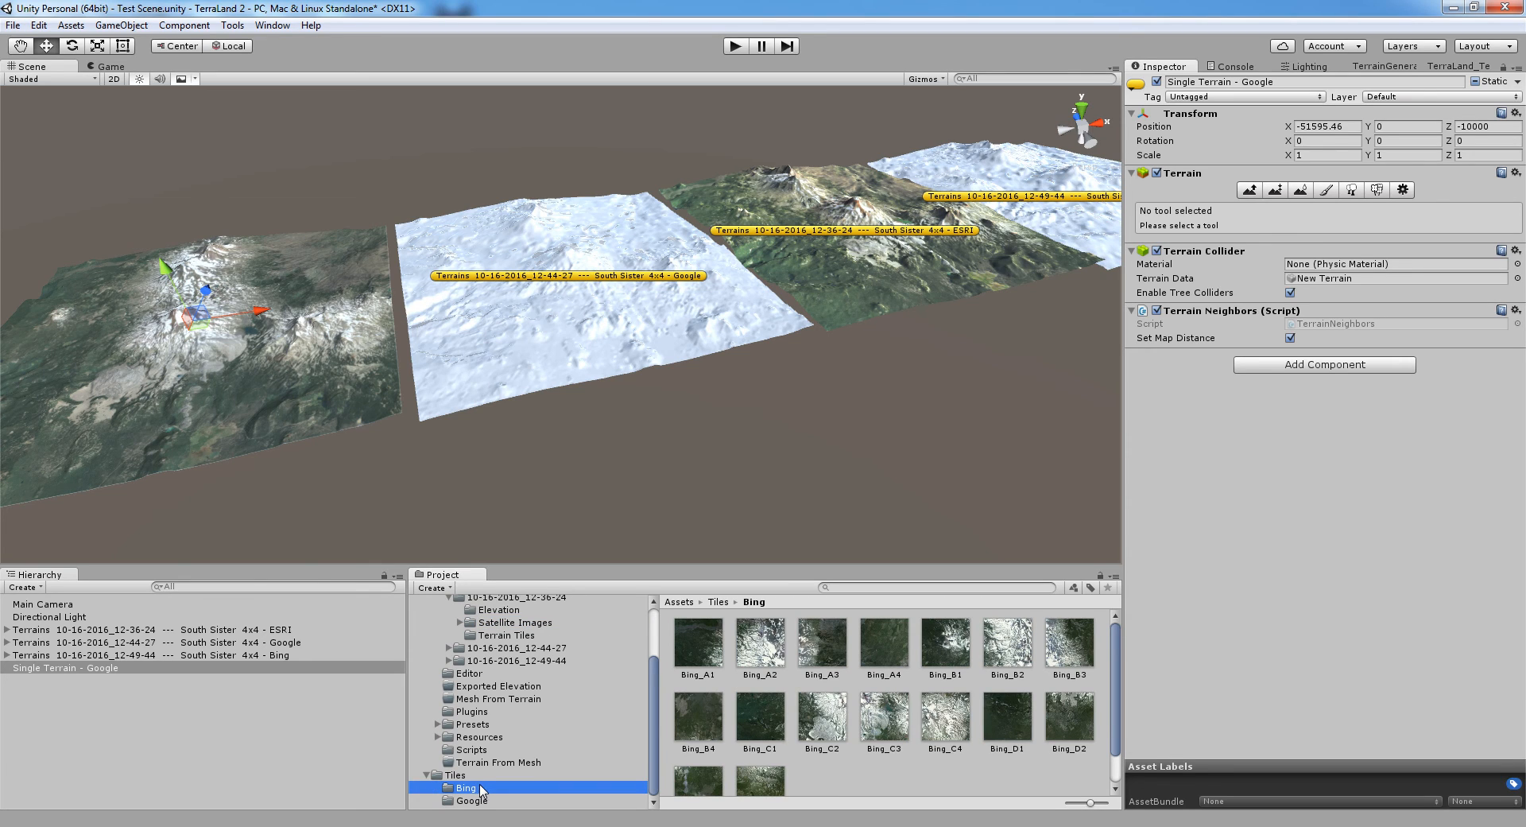
pyautogui.click(473, 801)
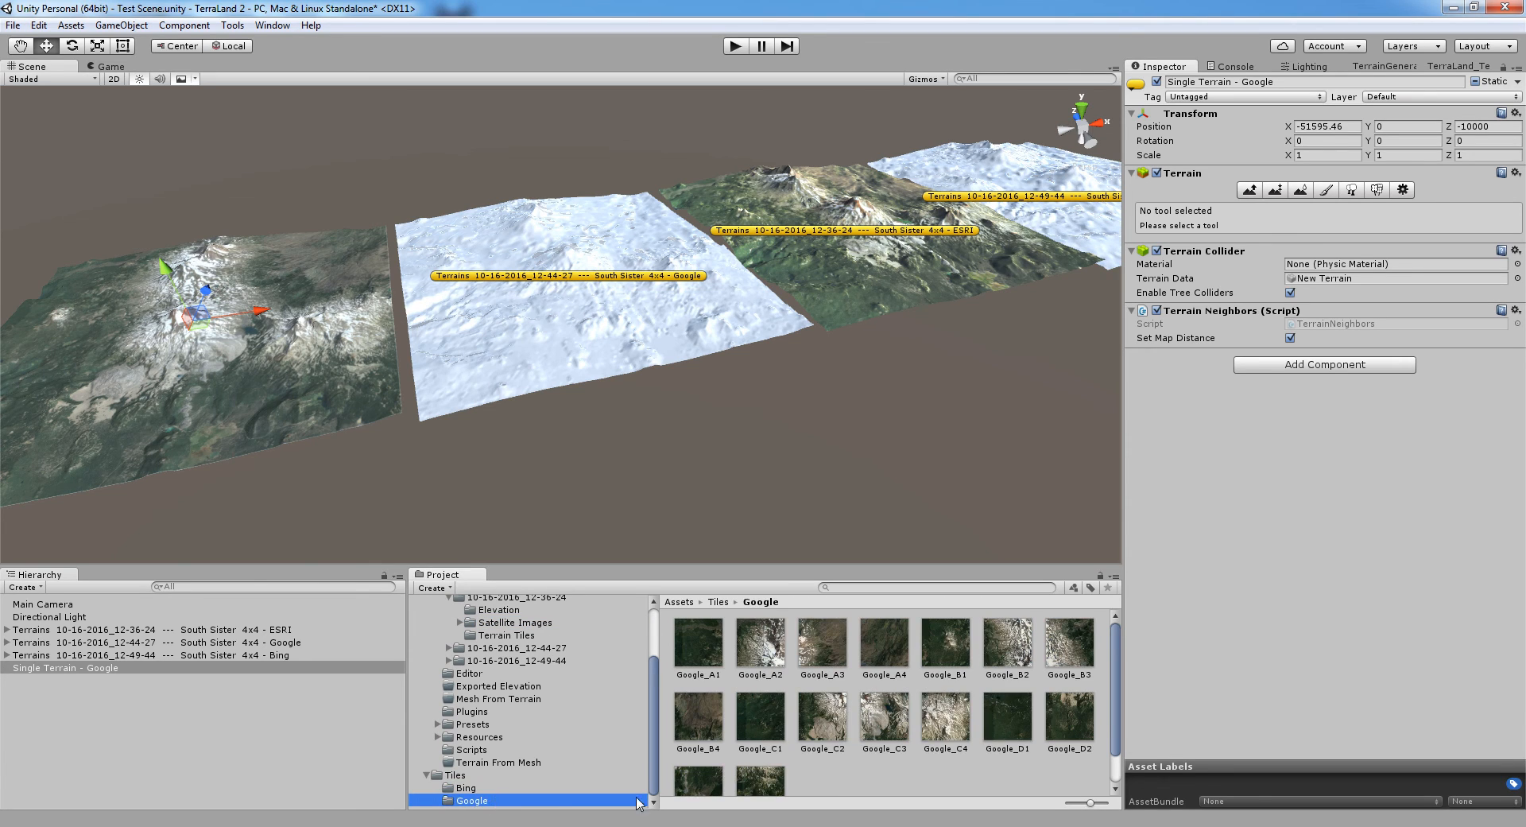
pyautogui.click(861, 783)
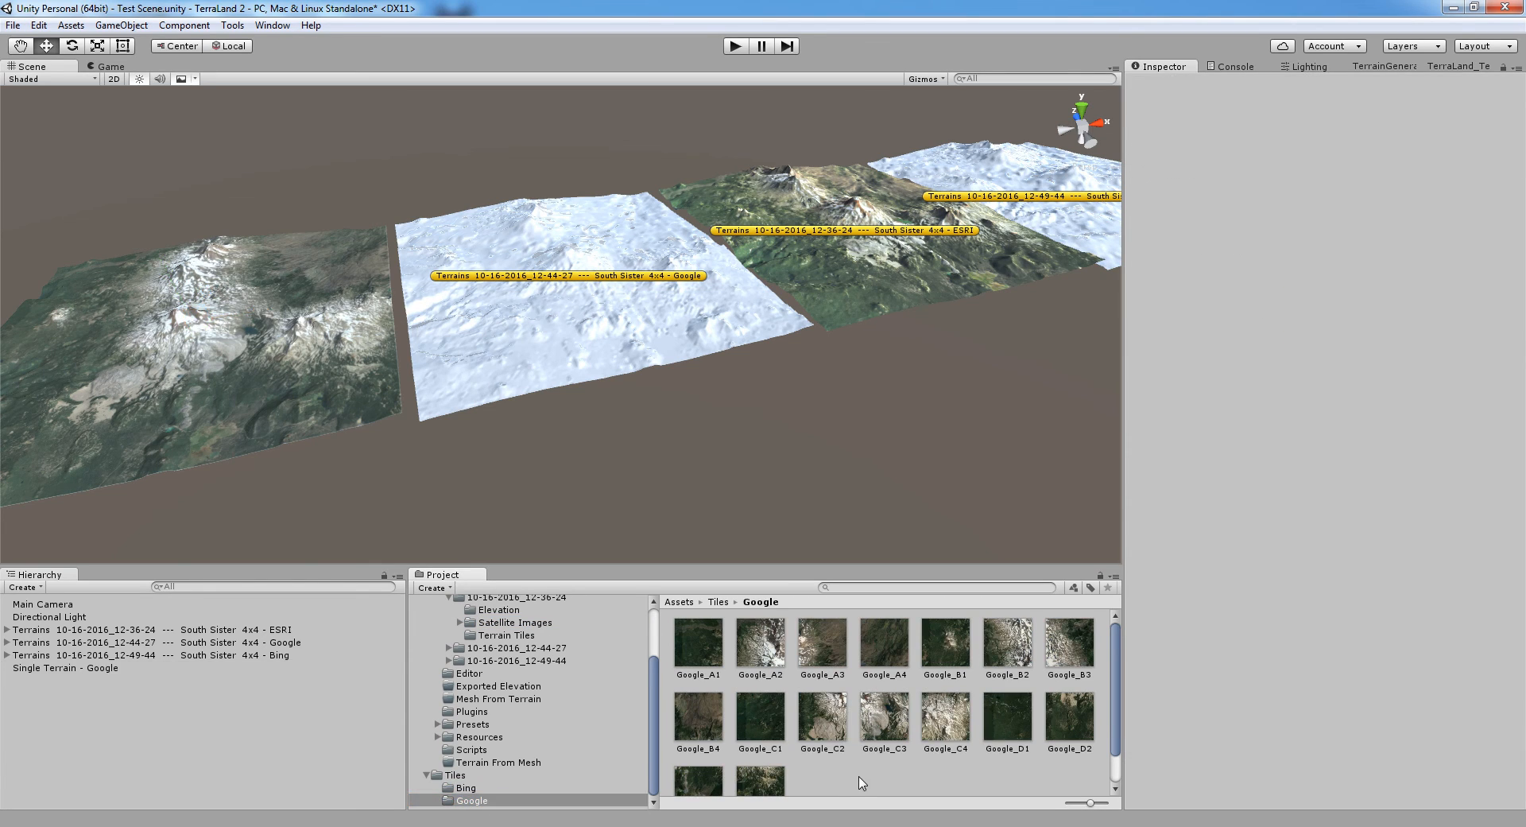
pyautogui.rightClick(602, 795)
pyautogui.moveTo(696, 499)
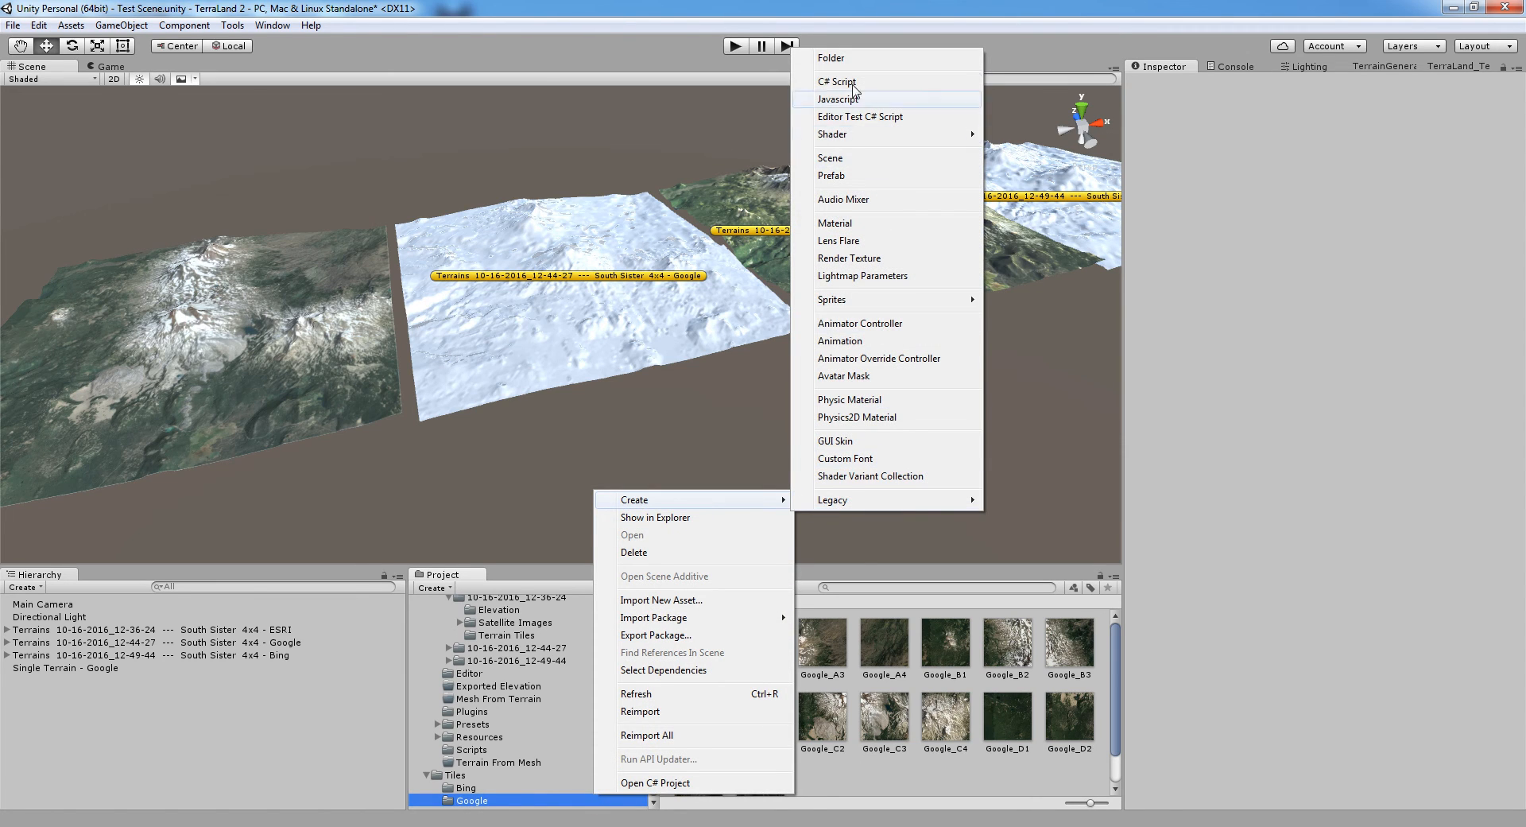
pyautogui.click(832, 58)
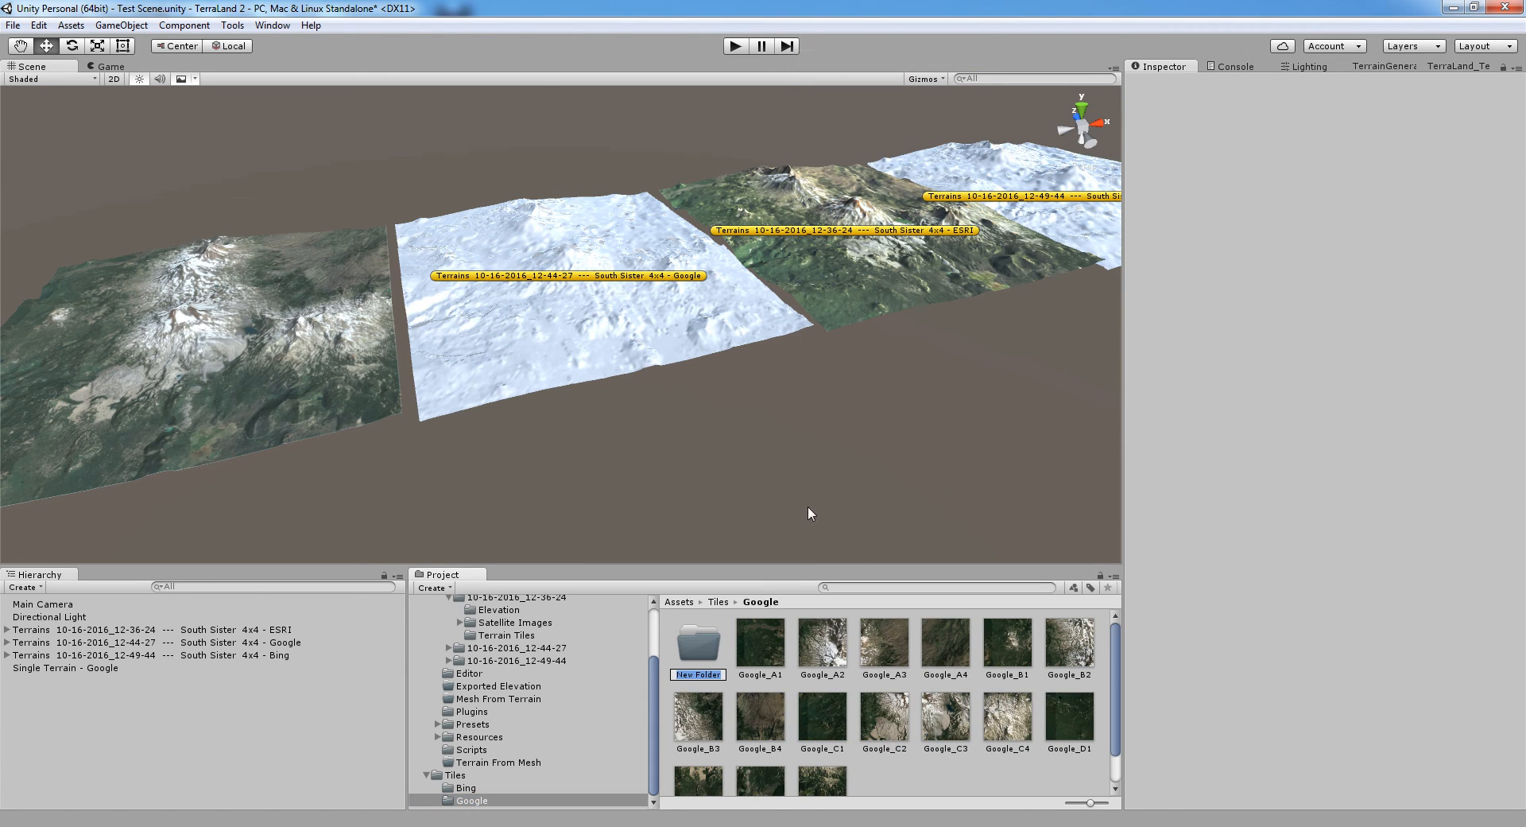
pyautogui.write('Terrain 1')
pyautogui.press('Return')
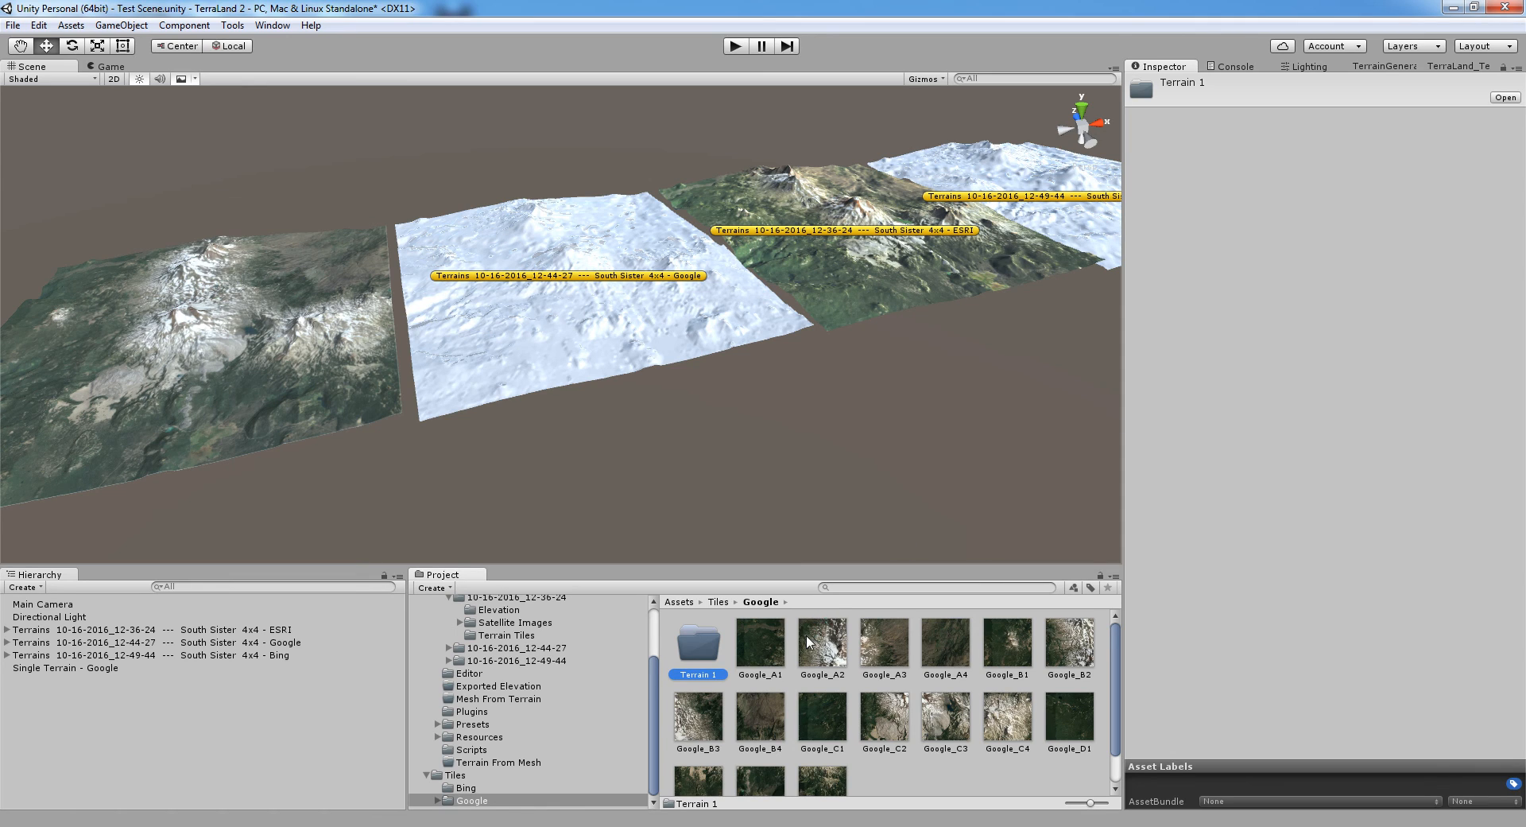
# - Duplicate the Terrain 1 folder in Tiles/Google until folders Terrain 1 through Terrain 16 exist
pyautogui.hotkey('ctrl', 'd')
pyautogui.hotkey('ctrl', 'd')
pyautogui.hotkey('ctrl', 'd')
pyautogui.hotkey('ctrl', 'd')
pyautogui.hotkey('ctrl', 'd')
pyautogui.hotkey('ctrl', 'd')
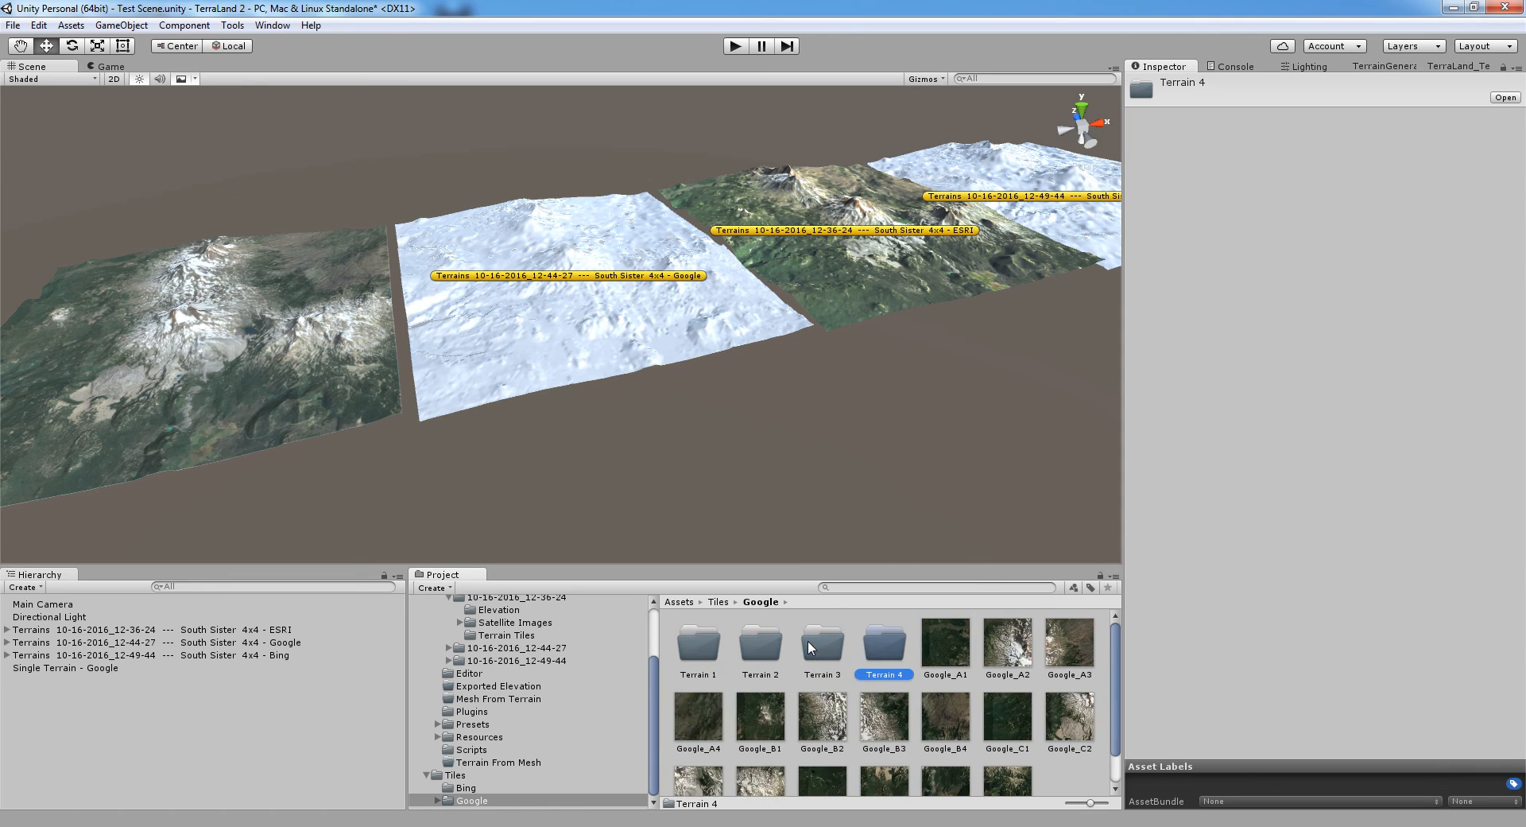
pyautogui.hotkey('ctrl', 'd')
pyautogui.hotkey('ctrl', 'd')
pyautogui.hotkey('ctrl', 'd')
pyautogui.hotkey('ctrl', 'd')
pyautogui.hotkey('ctrl', 'd')
pyautogui.hotkey('ctrl', 'd')
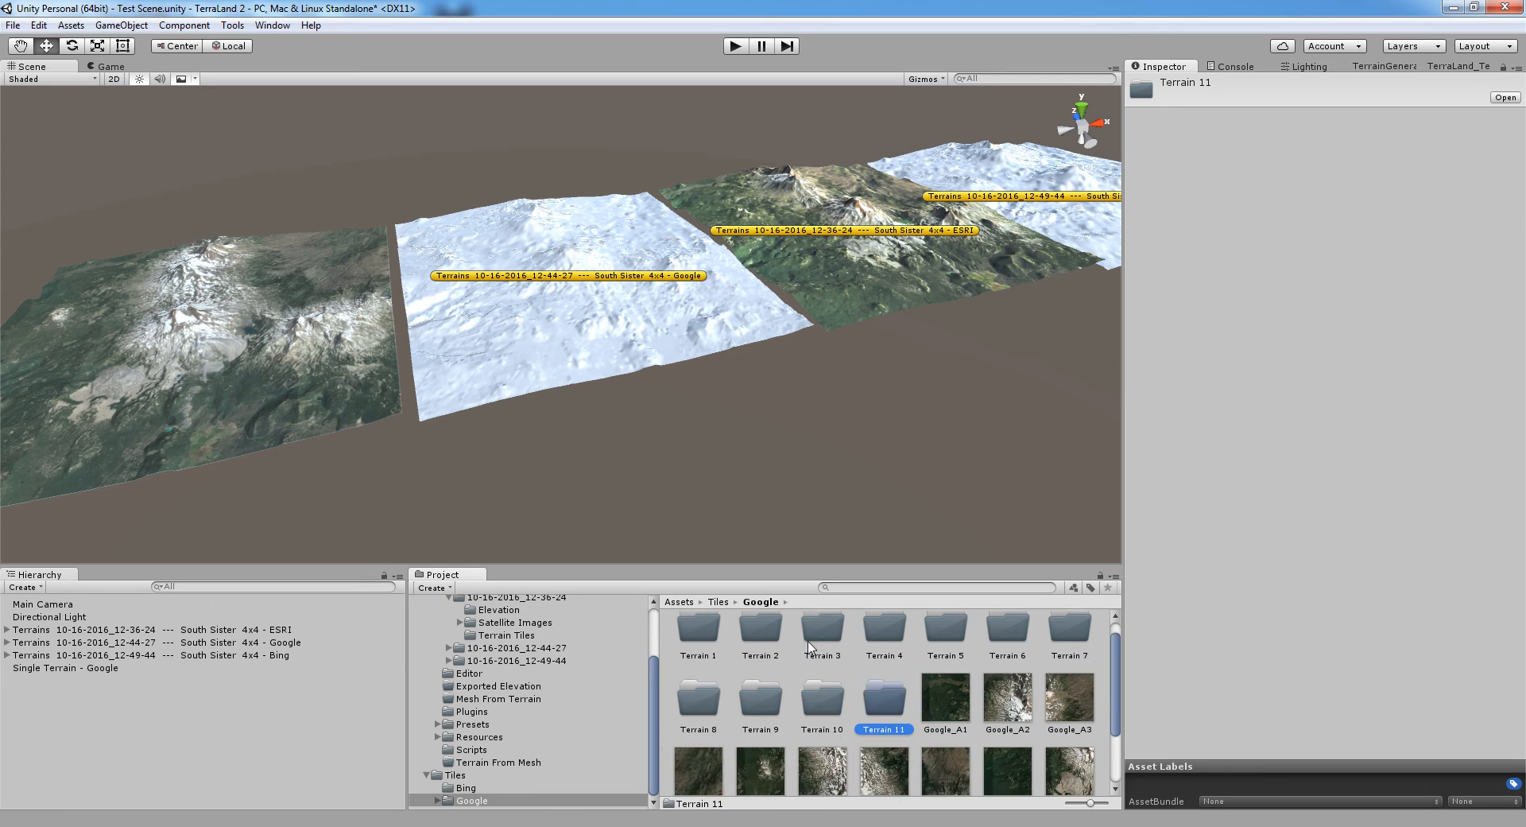
pyautogui.hotkey('ctrl', 'd')
pyautogui.hotkey('ctrl', 'd')
pyautogui.hotkey('ctrl', 'd')
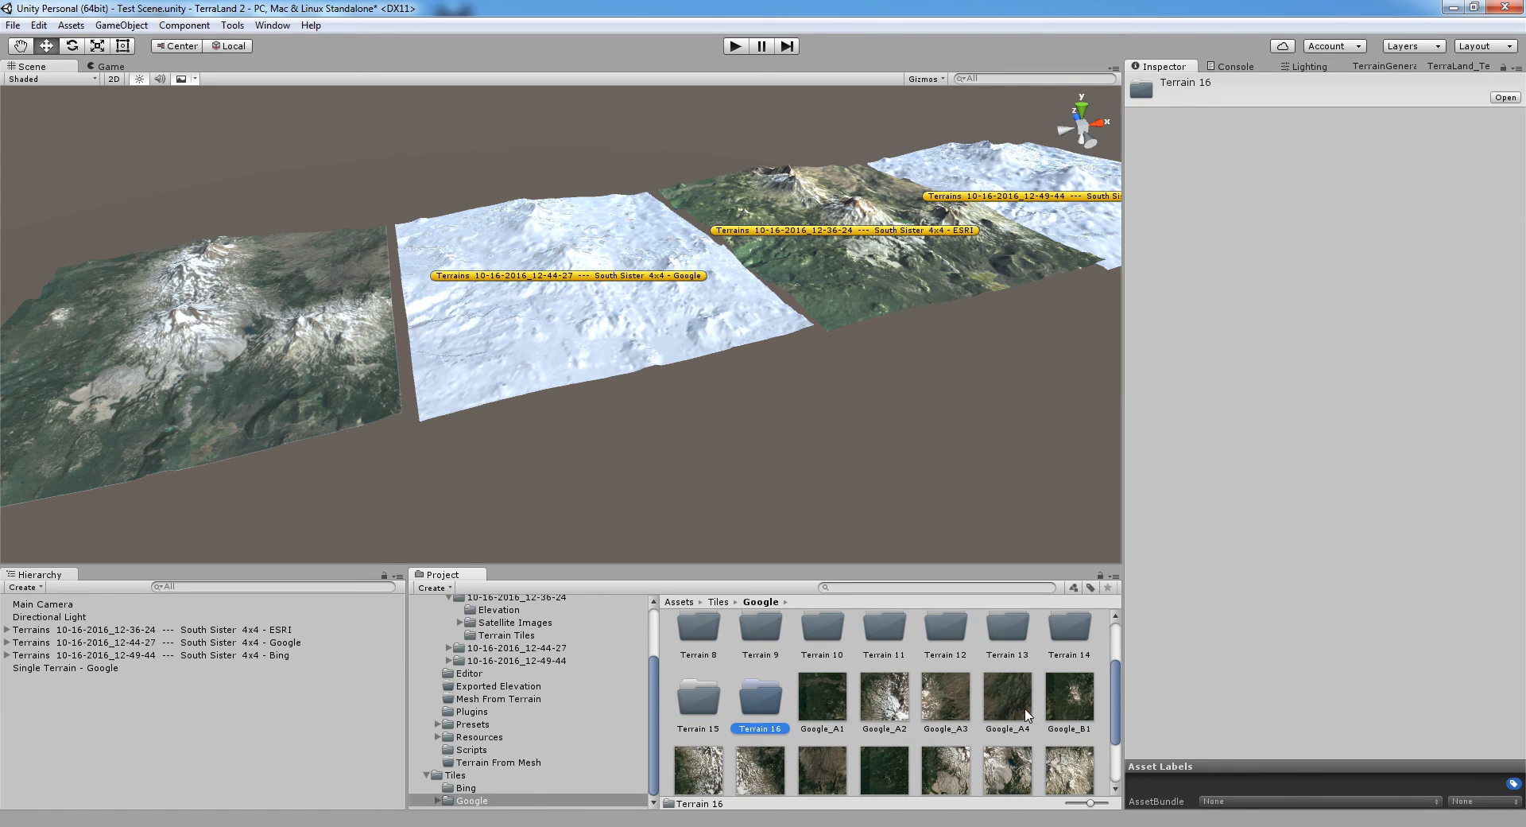
# - Distribute the Google tile images into the Terrain 1 to Terrain 16 folders and add the Terrain Info settings file beside them
pyautogui.scroll(2, 1021, 715)
pyautogui.scroll(-2, 837, 787)
pyautogui.moveTo(822, 751); pyautogui.dragTo(765, 759)
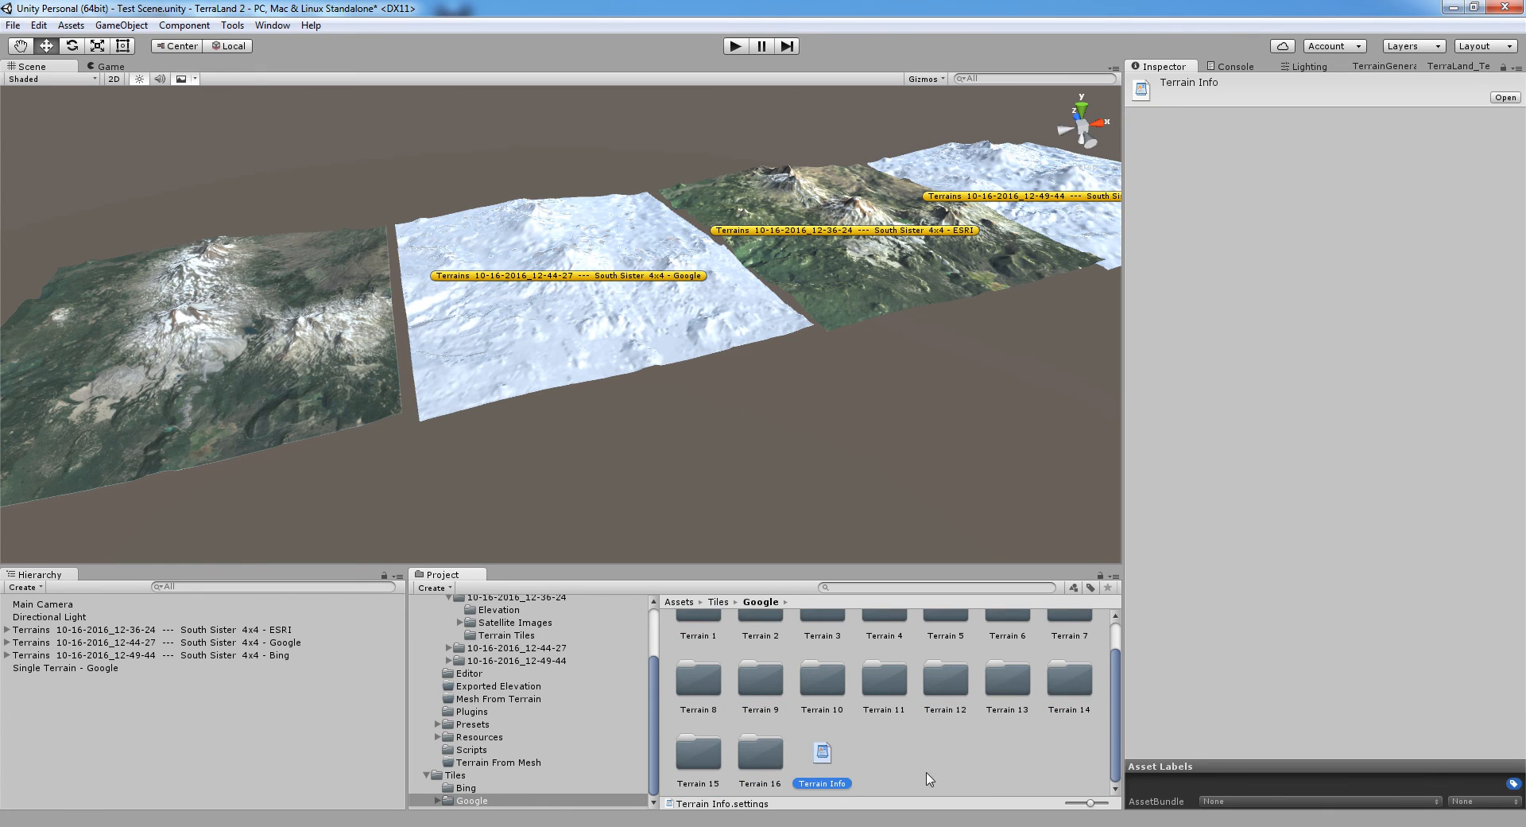
# - Create a folder named "Terrain 1" inside the Bing tiles folder
pyautogui.click(466, 788)
pyautogui.scroll(1, 766, 715)
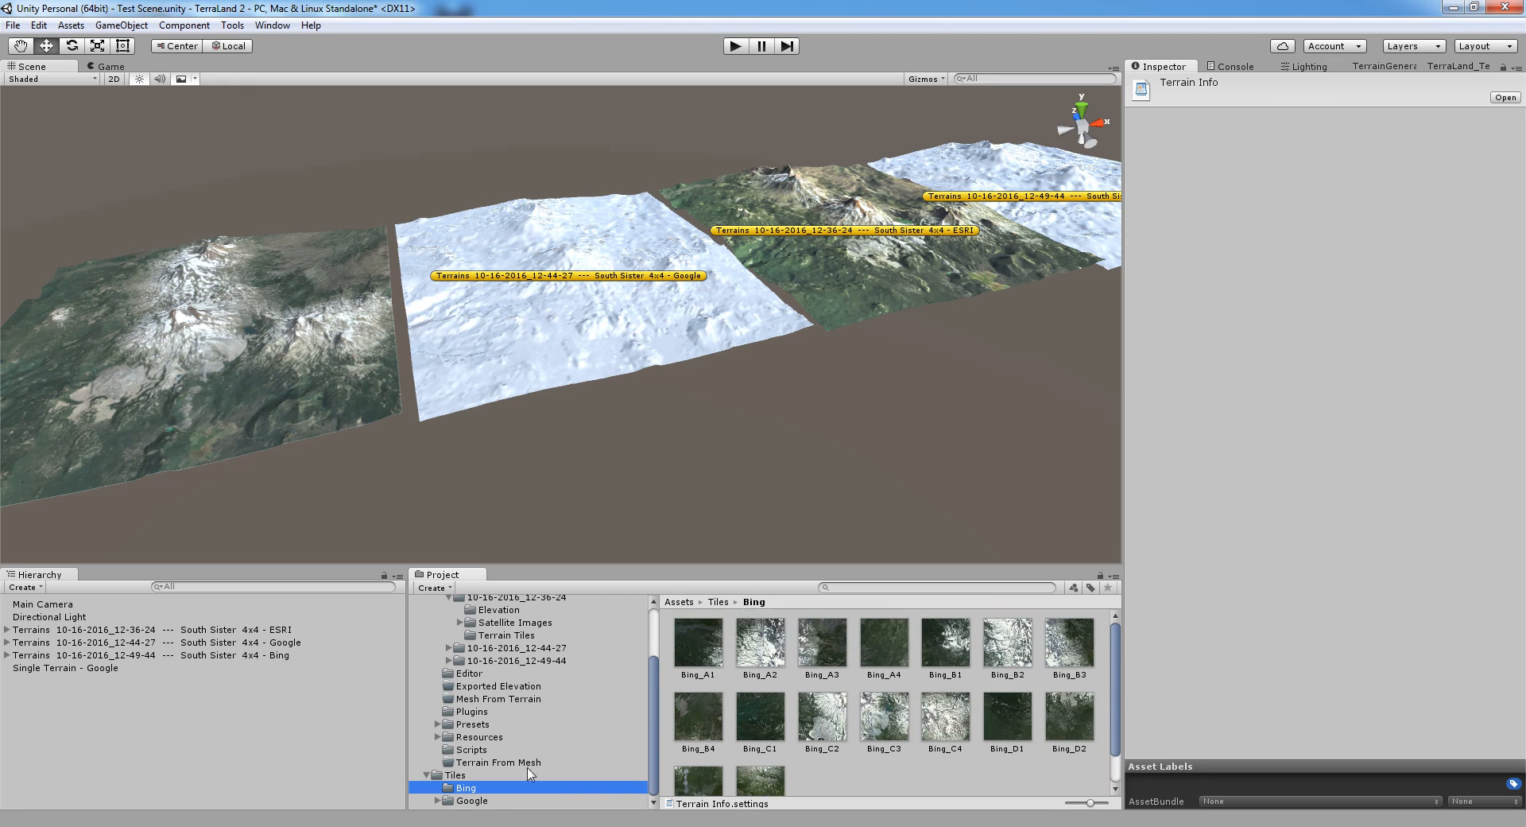
pyautogui.rightClick(457, 791)
pyautogui.moveTo(632, 499)
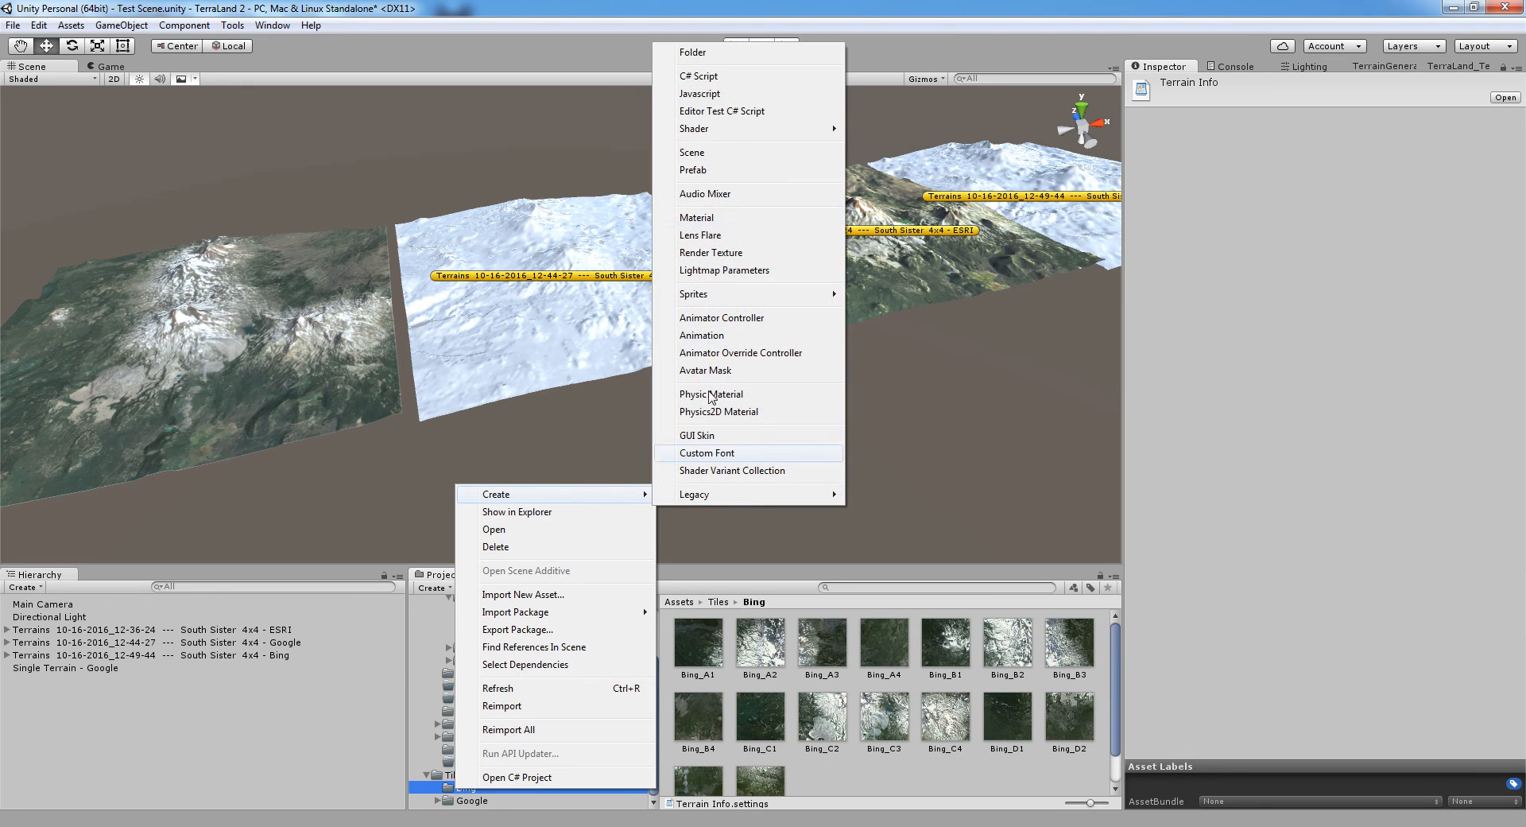
pyautogui.click(694, 49)
pyautogui.write('Terrain 1')
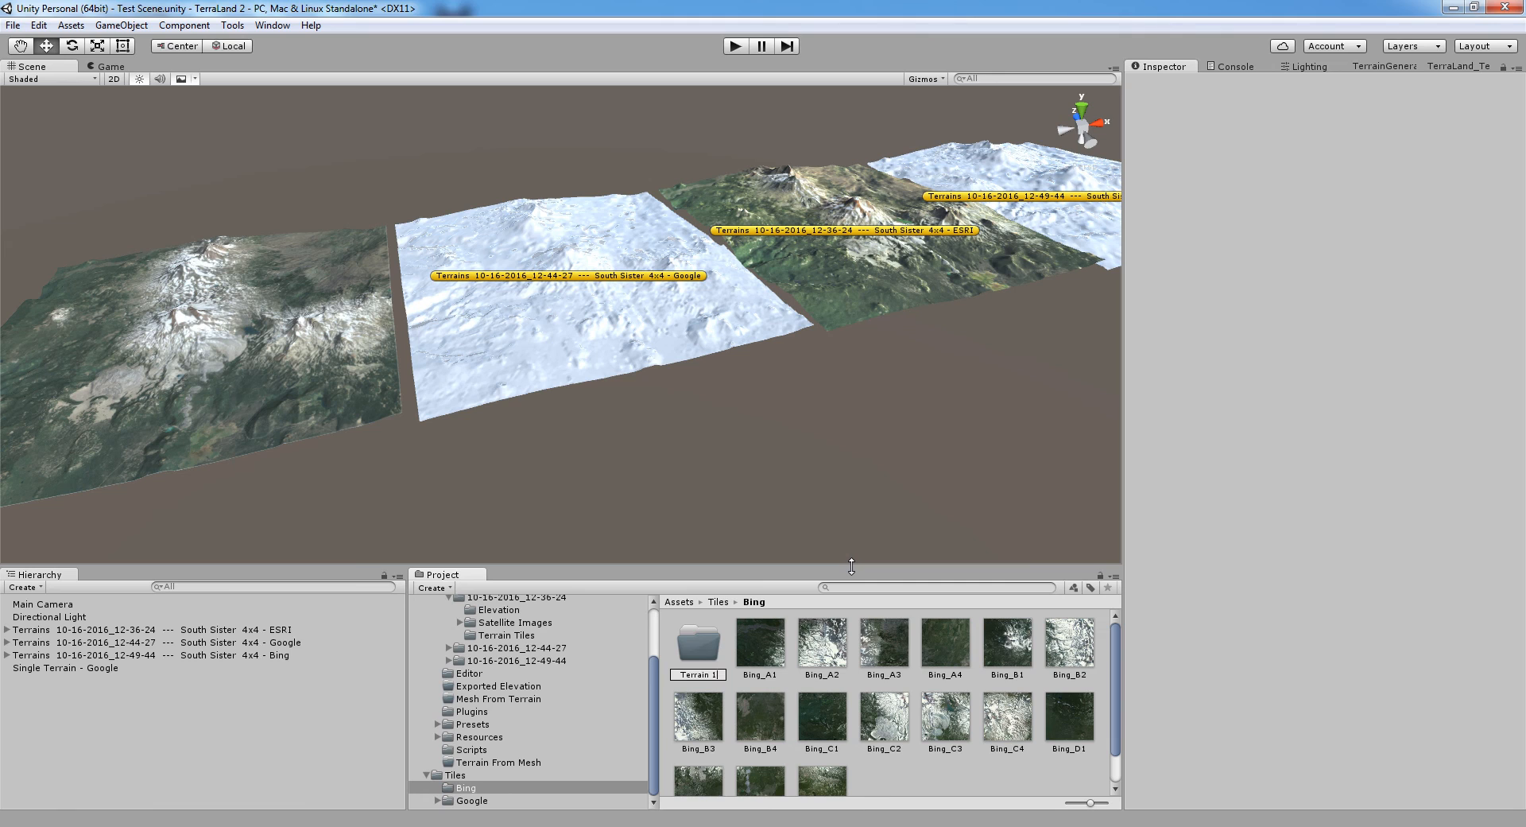
pyautogui.press('Return')
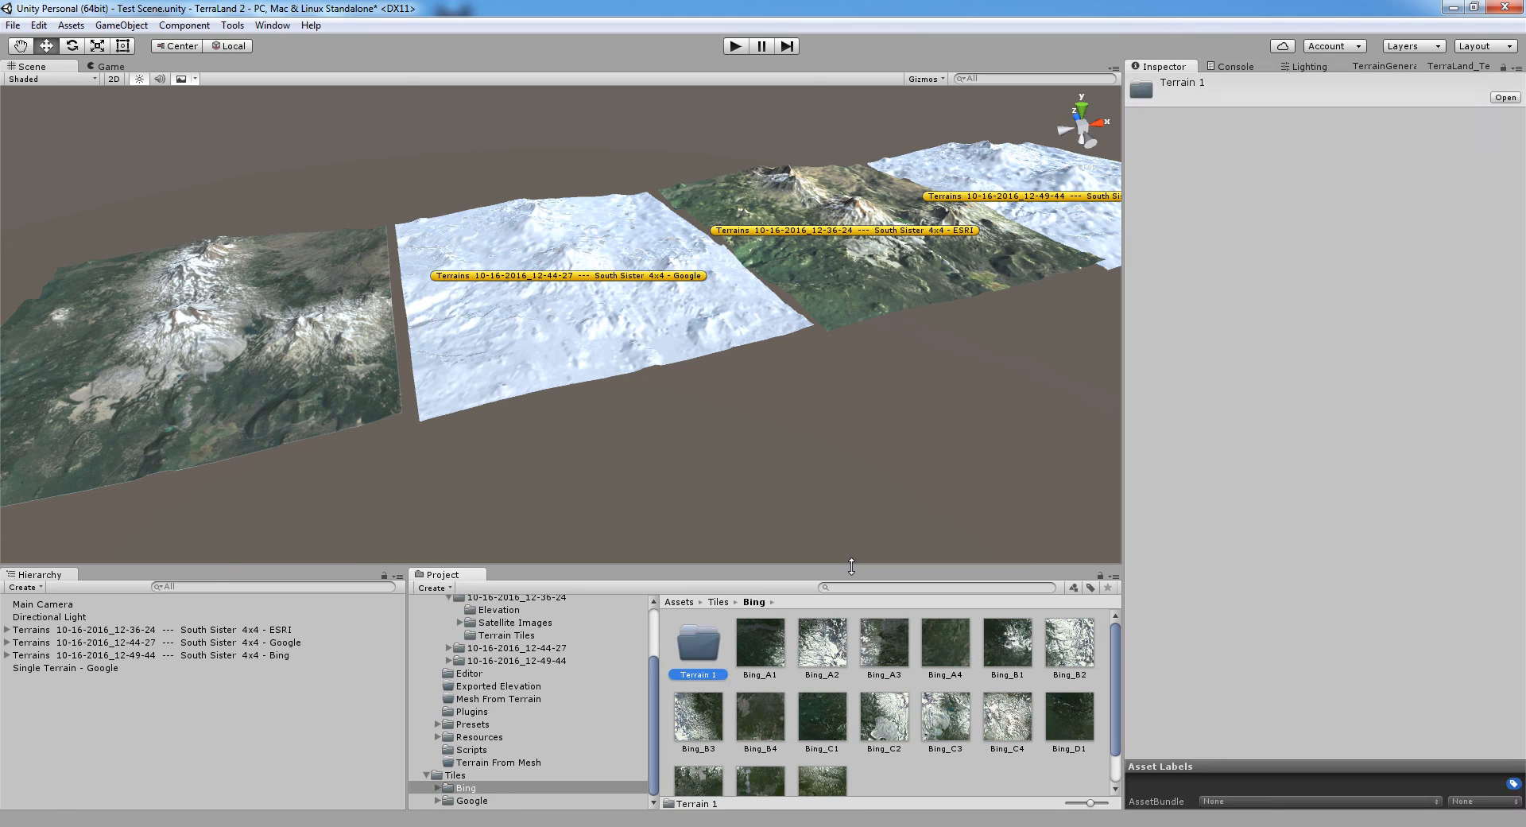
# - Duplicate the Terrain 1 folder in Tiles/Bing until folders Terrain 1 through Terrain 16 exist
pyautogui.hotkey('ctrl', 'd')
pyautogui.hotkey('ctrl', 'd')
pyautogui.hotkey('ctrl', 'd')
pyautogui.hotkey('ctrl', 'd')
pyautogui.hotkey('ctrl', 'd')
pyautogui.hotkey('ctrl', 'd')
pyautogui.hotkey('ctrl', 'd')
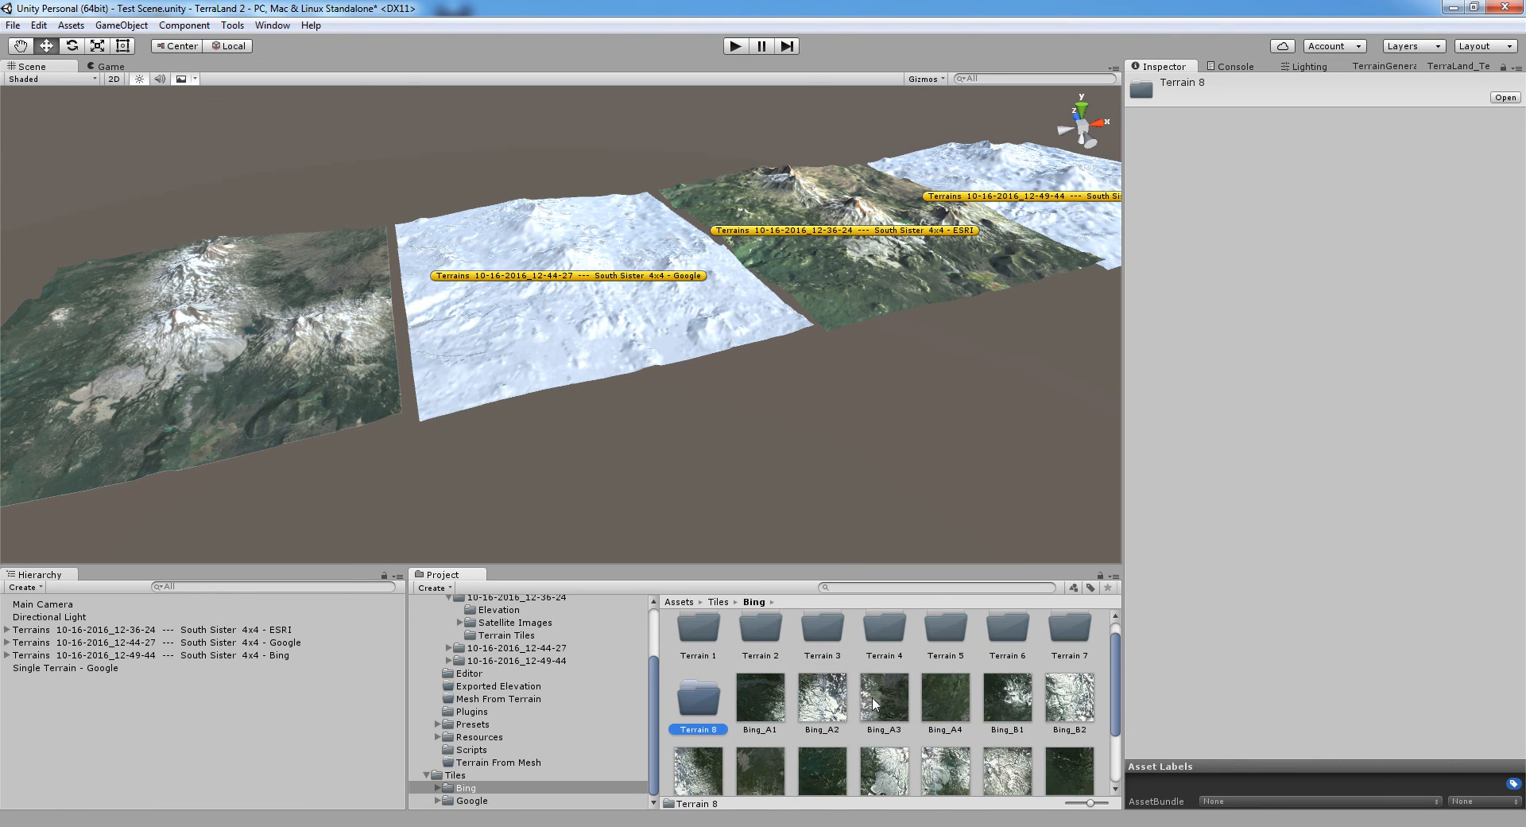
pyautogui.hotkey('ctrl', 'd')
pyautogui.hotkey('ctrl', 'd')
pyautogui.hotkey('ctrl', 'd')
pyautogui.hotkey('ctrl', 'd')
pyautogui.hotkey('ctrl', 'd')
pyautogui.hotkey('ctrl', 'd')
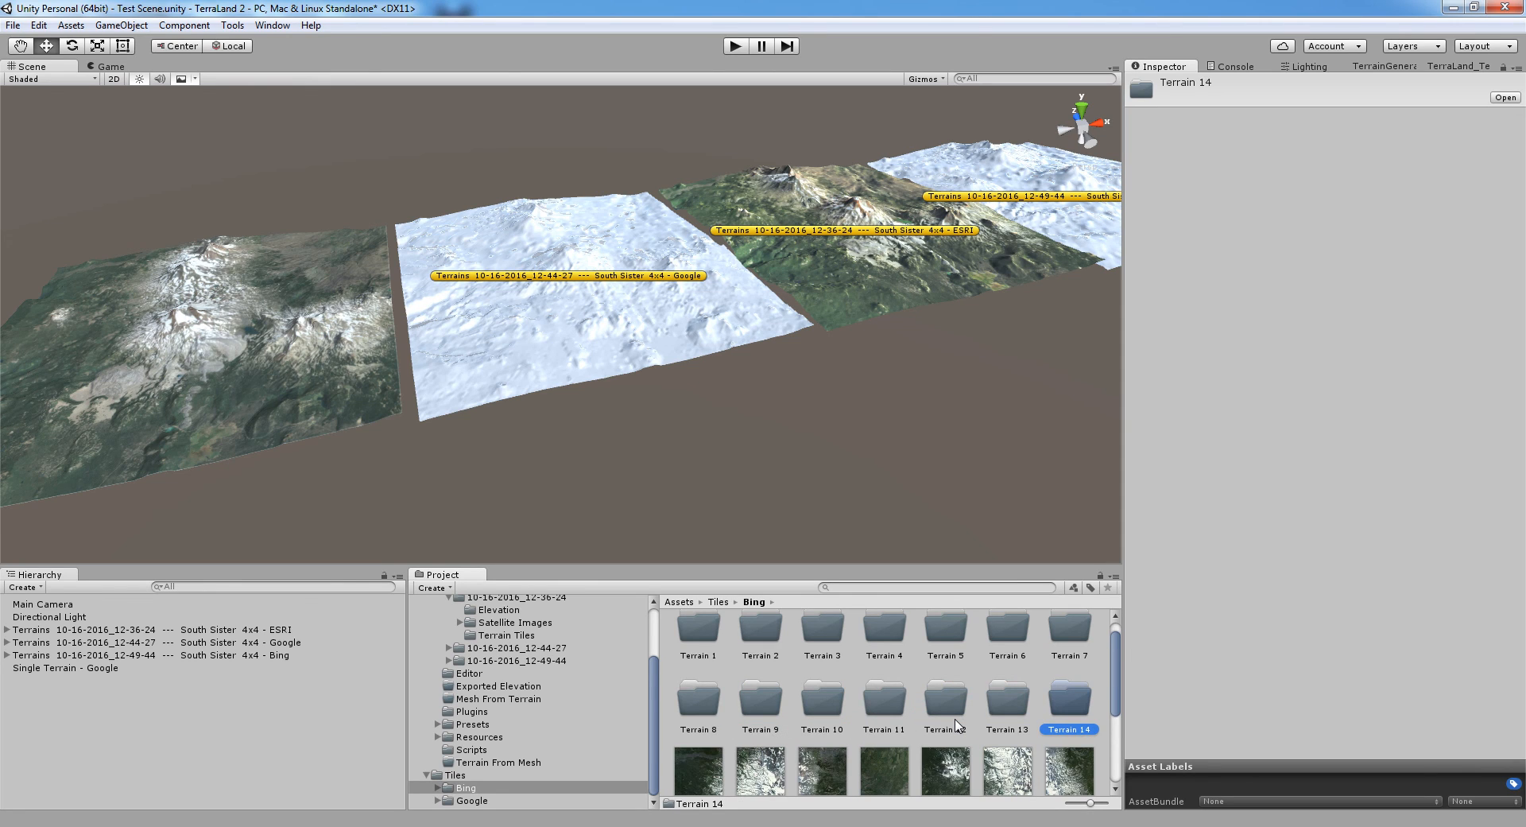
pyautogui.hotkey('ctrl', 'd')
pyautogui.hotkey('ctrl', 'd')
# - Distribute the Bing tile images one by one into the numbered Terrain folders of Tiles/Bing
pyautogui.moveTo(840, 719); pyautogui.dragTo(698, 642)
pyautogui.moveTo(1090, 802); pyautogui.dragTo(1079, 802)
pyautogui.moveTo(890, 684); pyautogui.dragTo(1013, 632)
pyautogui.moveTo(1079, 802); pyautogui.dragTo(1087, 802)
pyautogui.scroll(-1, 883, 699)
pyautogui.moveTo(694, 753); pyautogui.dragTo(1019, 687)
pyautogui.moveTo(694, 754); pyautogui.dragTo(992, 706)
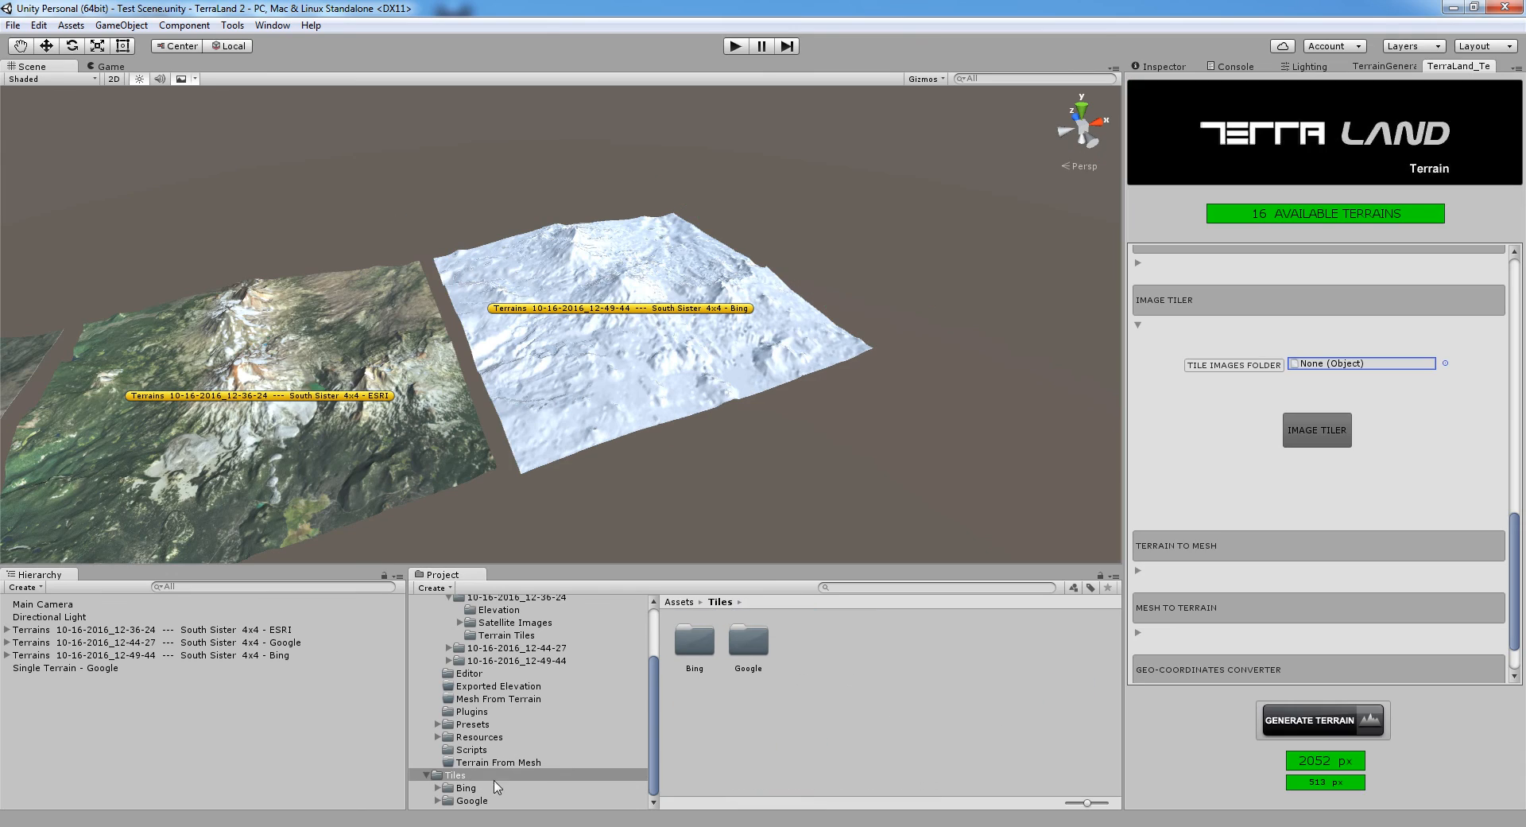
# - Apply the Bing tiles folder to the 16 Bing terrains with the Image Tiler and inspect the textured terrains in a maximized Scene view
pyautogui.moveTo(469, 789); pyautogui.dragTo(1357, 367)
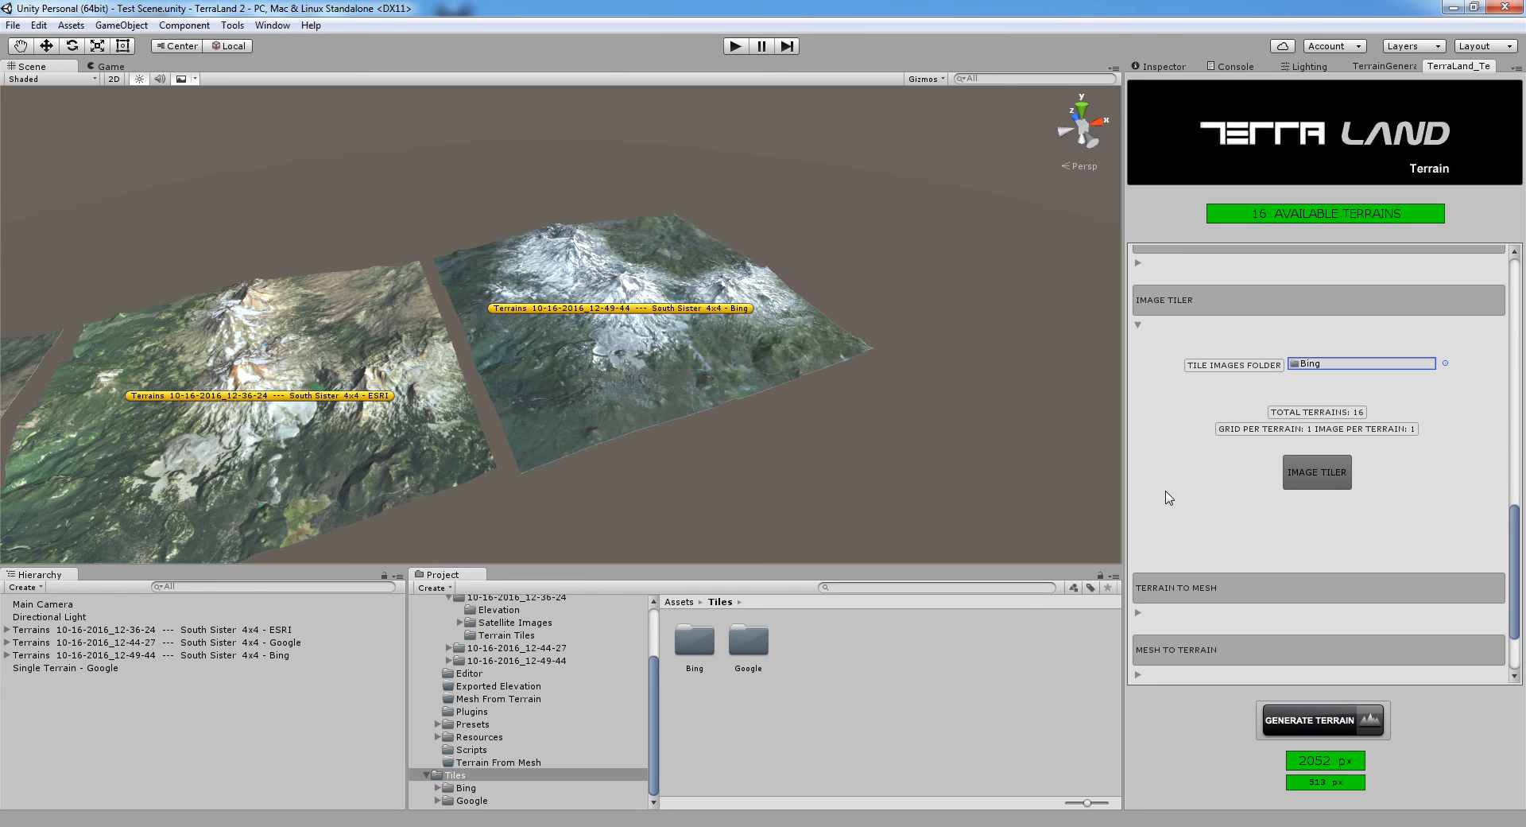
pyautogui.moveTo(848, 415); pyautogui.dragTo(827, 421, button='right')
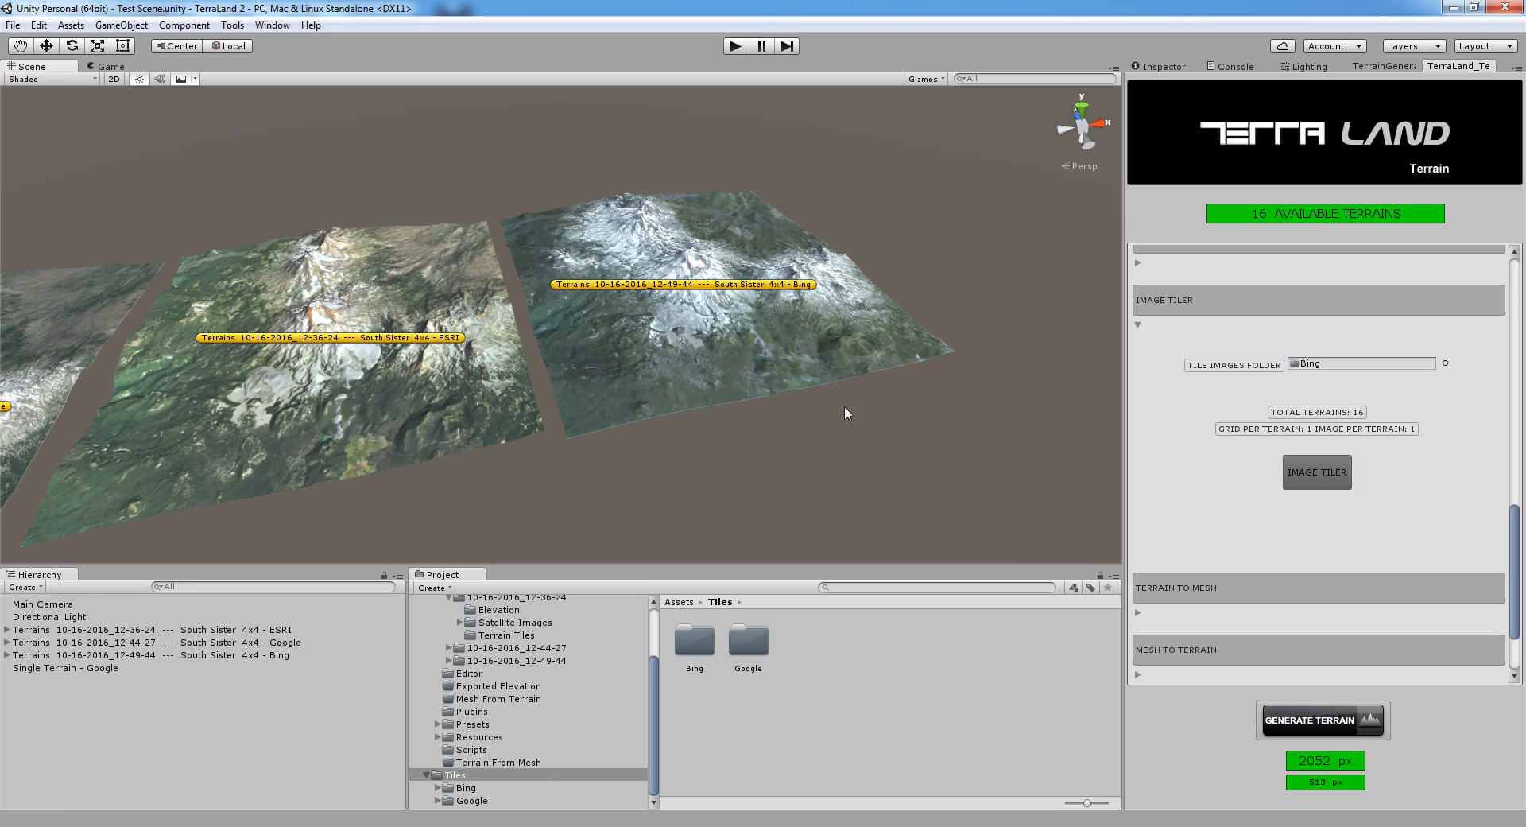
pyautogui.hotkey('shift', 'space')
pyautogui.moveTo(1326, 447)
pyautogui.mouseDown(button='right')
pyautogui.moveTo(1225, 461)
pyautogui.moveTo(1337, 422)
pyautogui.mouseUp(button='right')
pyautogui.moveTo(1338, 421); pyautogui.dragTo(1167, 461, button='middle')
pyautogui.scroll(15, 1052, 426)
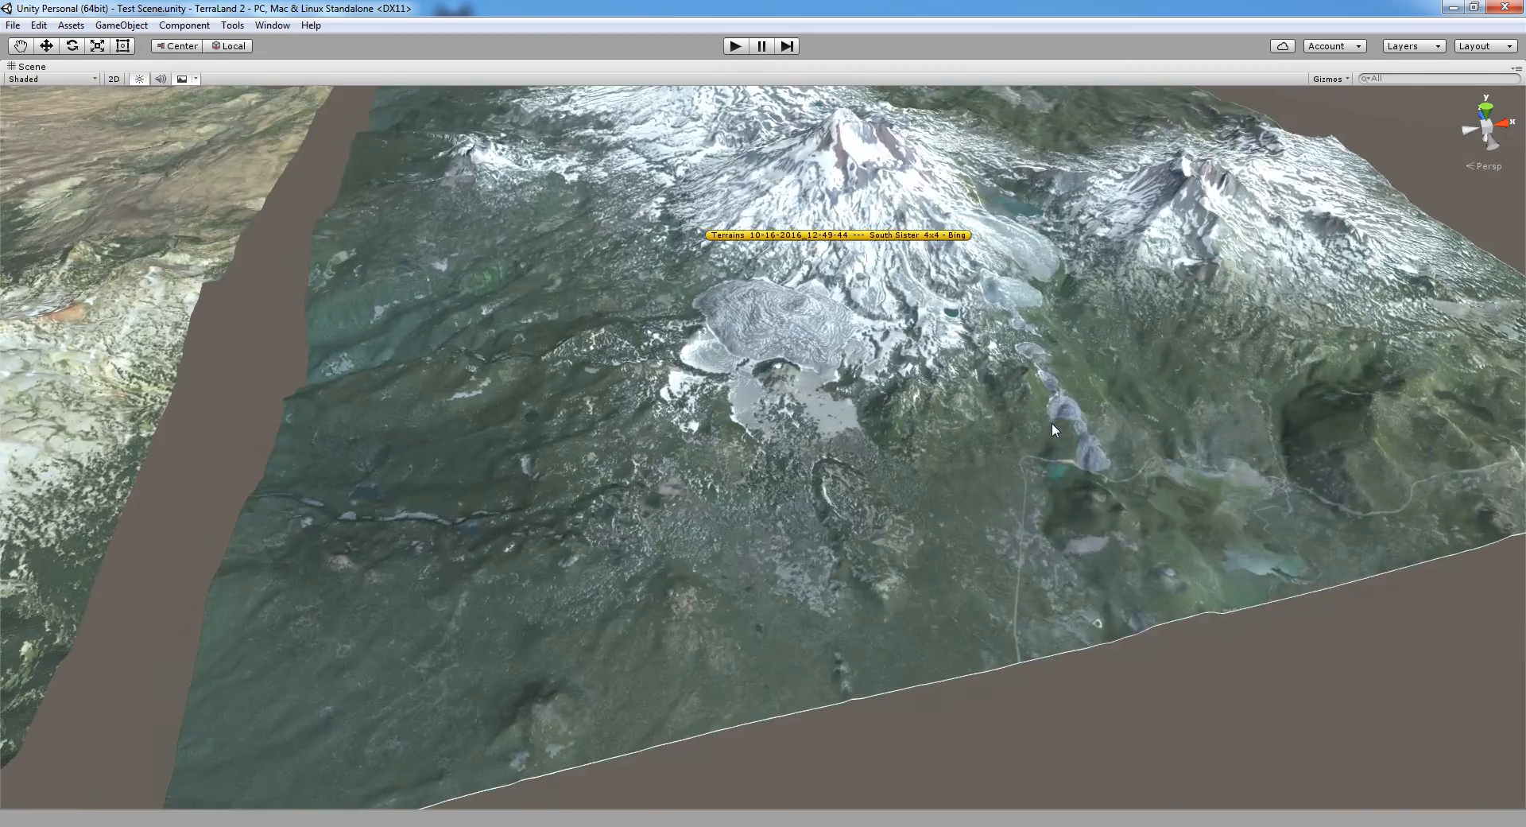
# - Examine the textured Bing terrain set from several angles, including its slopes and the gap beside the ESRI set
pyautogui.scroll(5, 1045, 434)
pyautogui.moveTo(1100, 347); pyautogui.dragTo(787, 819, button='middle')
pyautogui.moveTo(1212, 341); pyautogui.dragTo(1059, 282, button='right')
pyautogui.moveTo(1058, 282); pyautogui.dragTo(566, 366, button='middle')
pyautogui.moveTo(909, 329); pyautogui.dragTo(923, 290, button='right')
pyautogui.moveTo(777, 290); pyautogui.dragTo(1510, 421, button='middle')
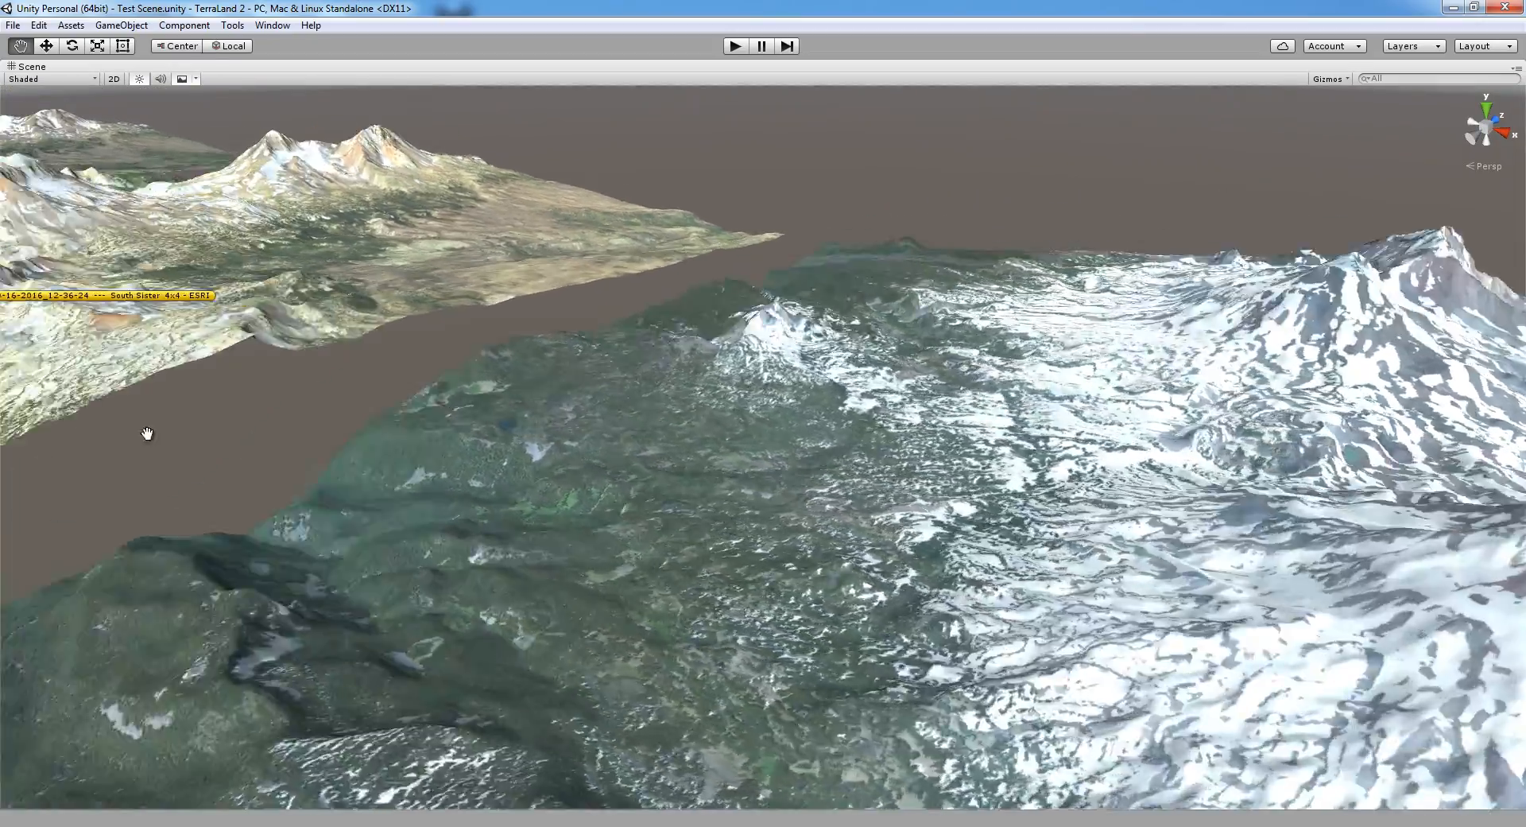
pyautogui.moveTo(146, 436); pyautogui.dragTo(565, 811, button='middle')
pyautogui.moveTo(288, 387); pyautogui.dragTo(627, 439, button='right')
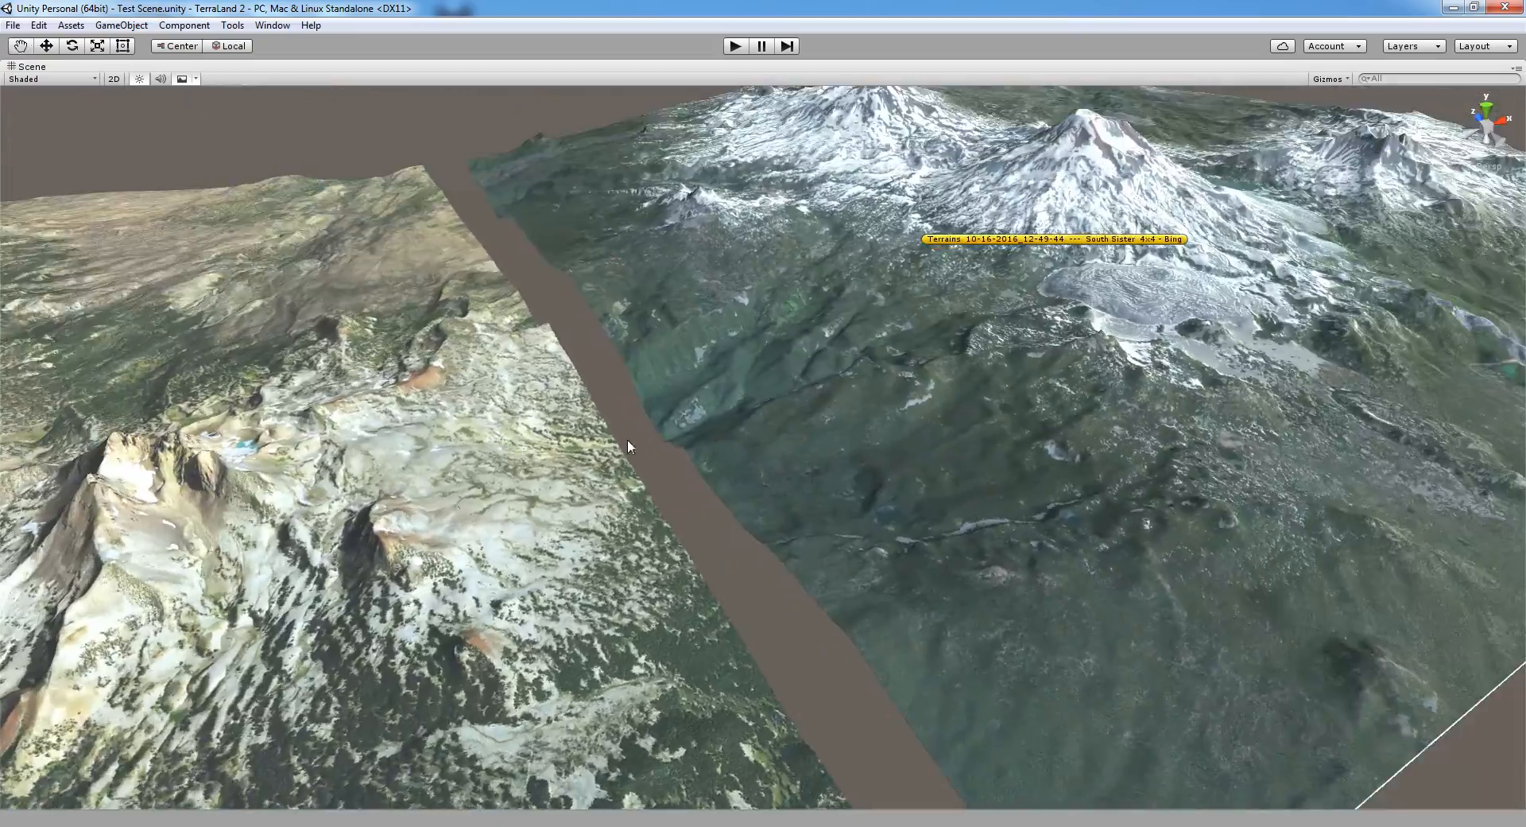
# - Inspect the ESRI and Google terrain sets, checking the Google imagery in close-up and from a distance
pyautogui.moveTo(628, 439); pyautogui.dragTo(713, 217, button='middle')
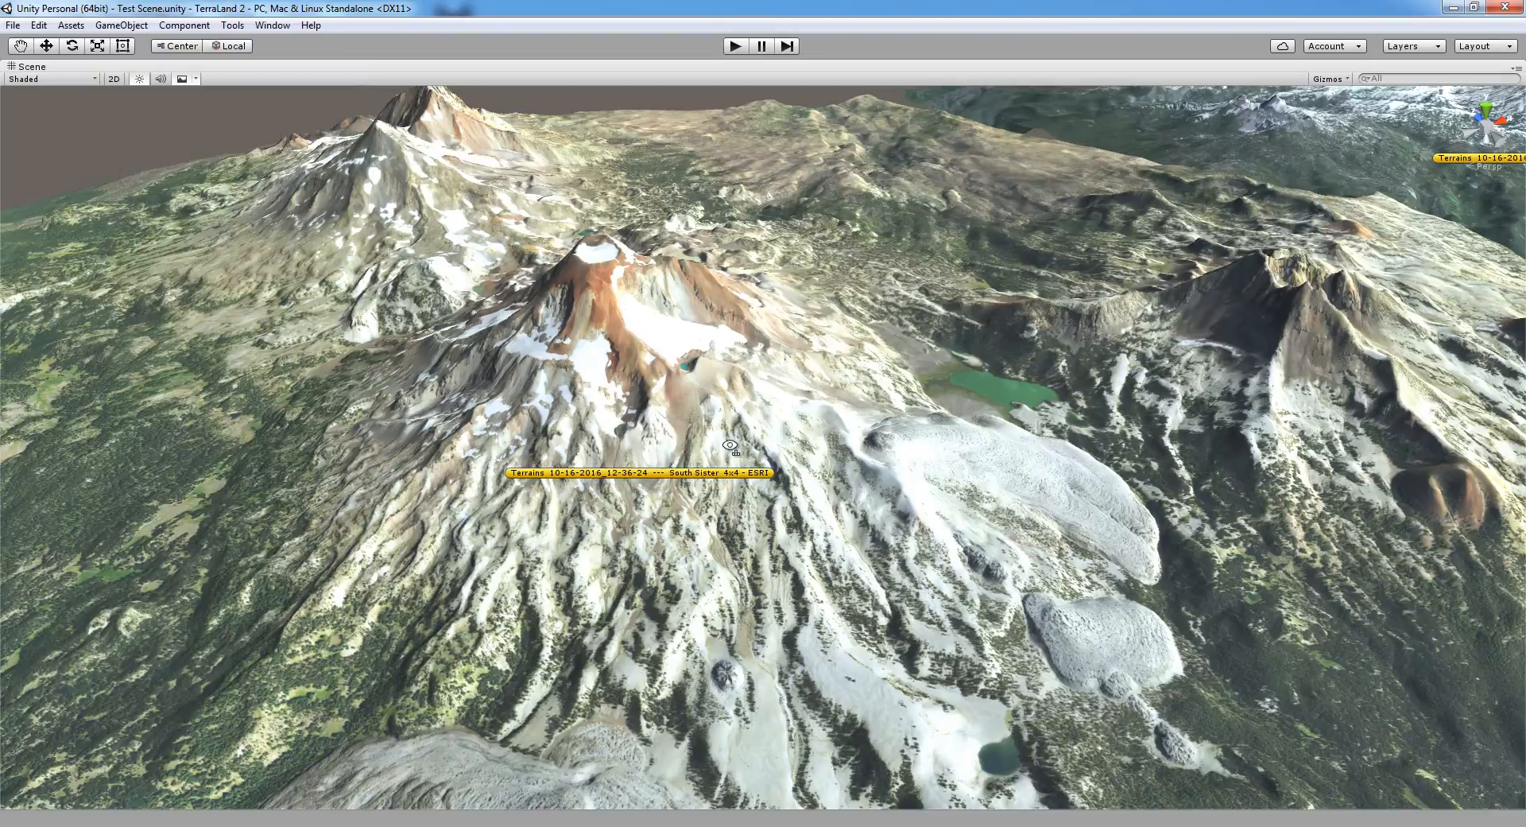
pyautogui.moveTo(733, 449); pyautogui.dragTo(875, 445, button='right')
pyautogui.moveTo(874, 445); pyautogui.dragTo(1001, 410, button='middle')
pyautogui.moveTo(1001, 410); pyautogui.dragTo(1018, 438, button='right')
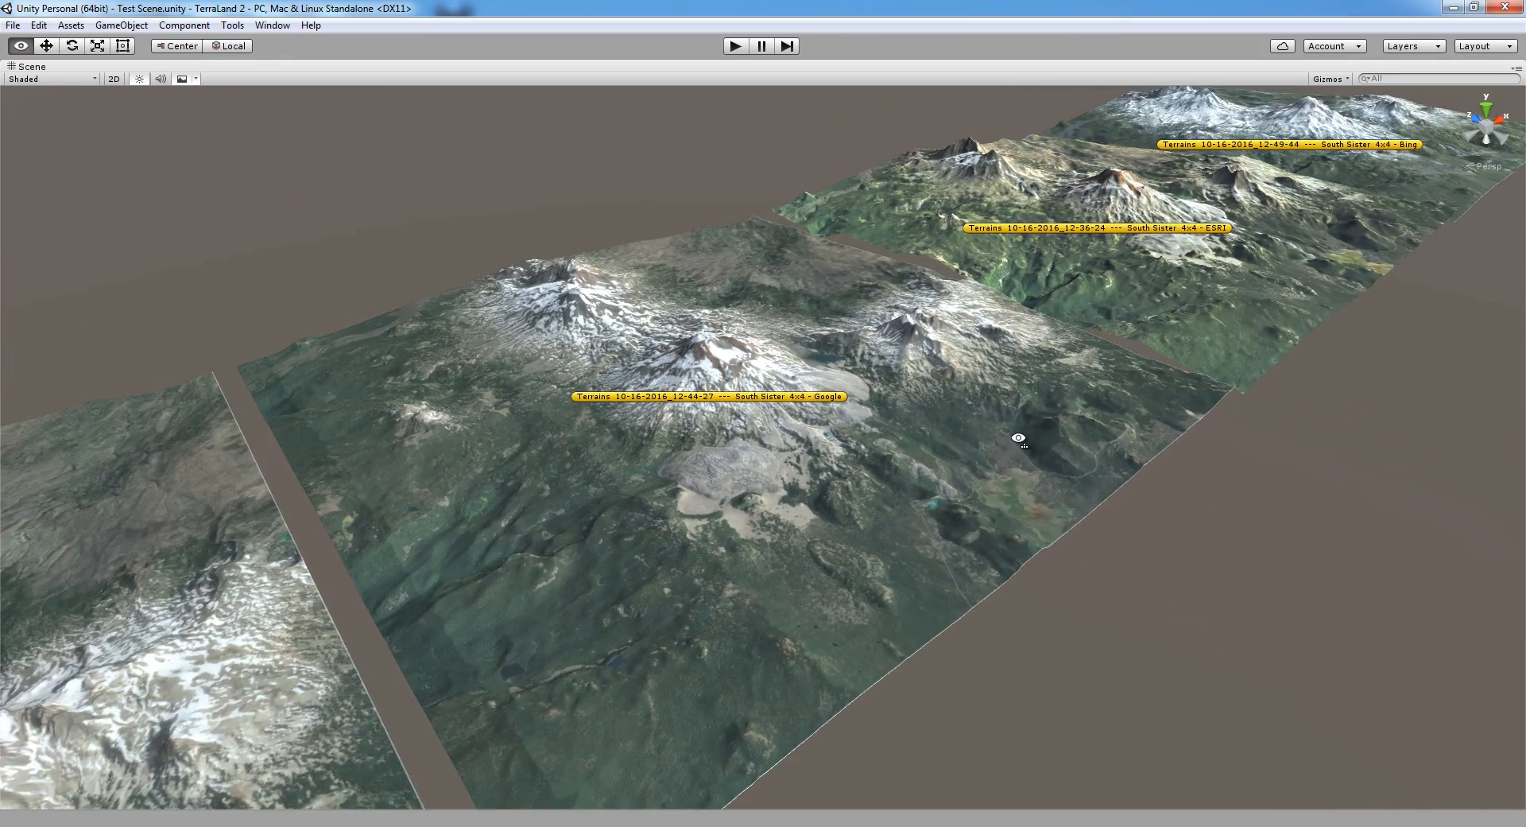
pyautogui.scroll(3, 670, 525)
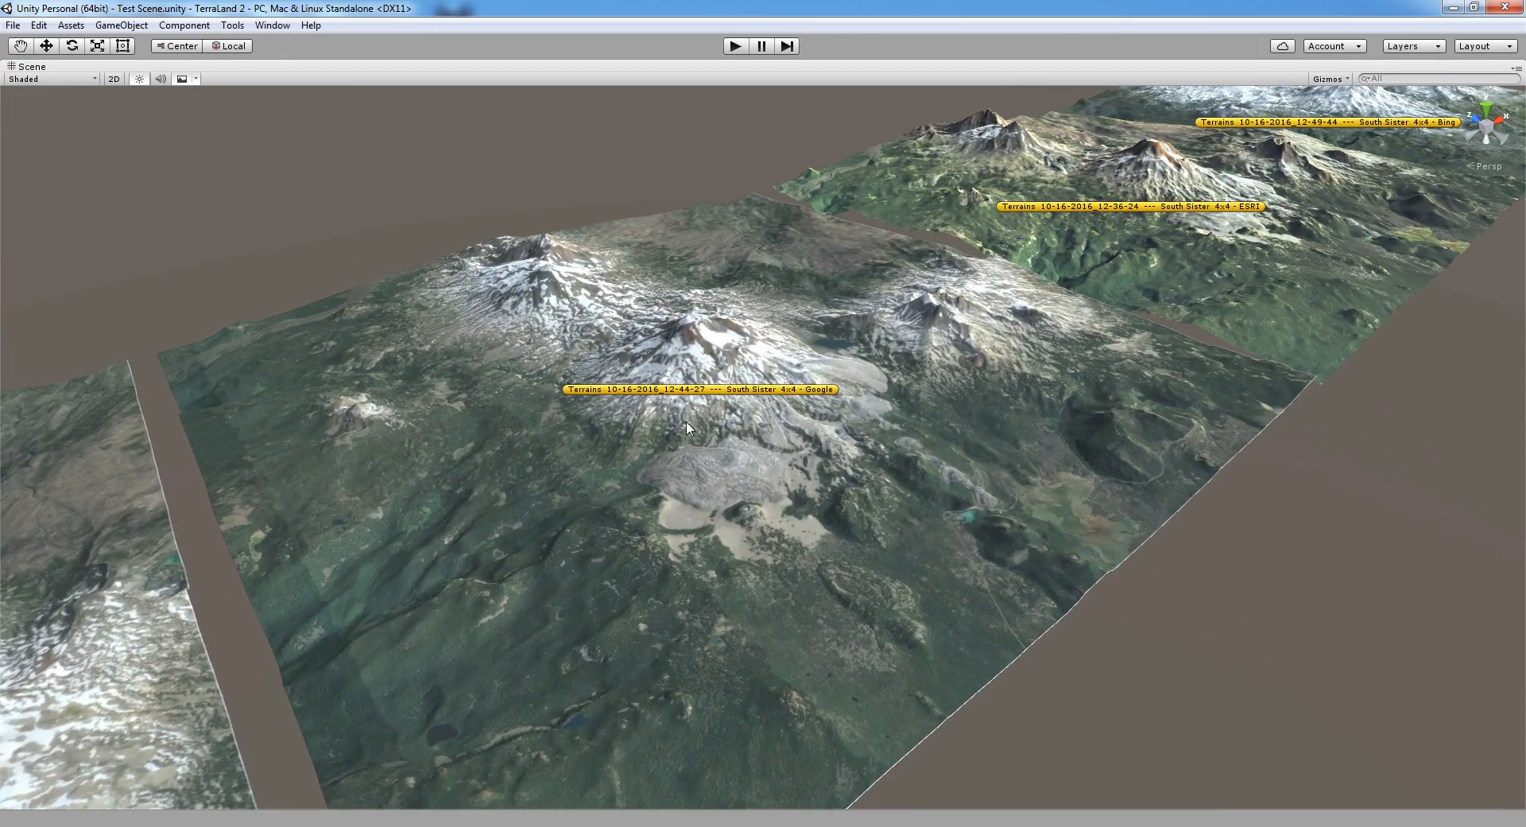
pyautogui.scroll(10, 818, 451)
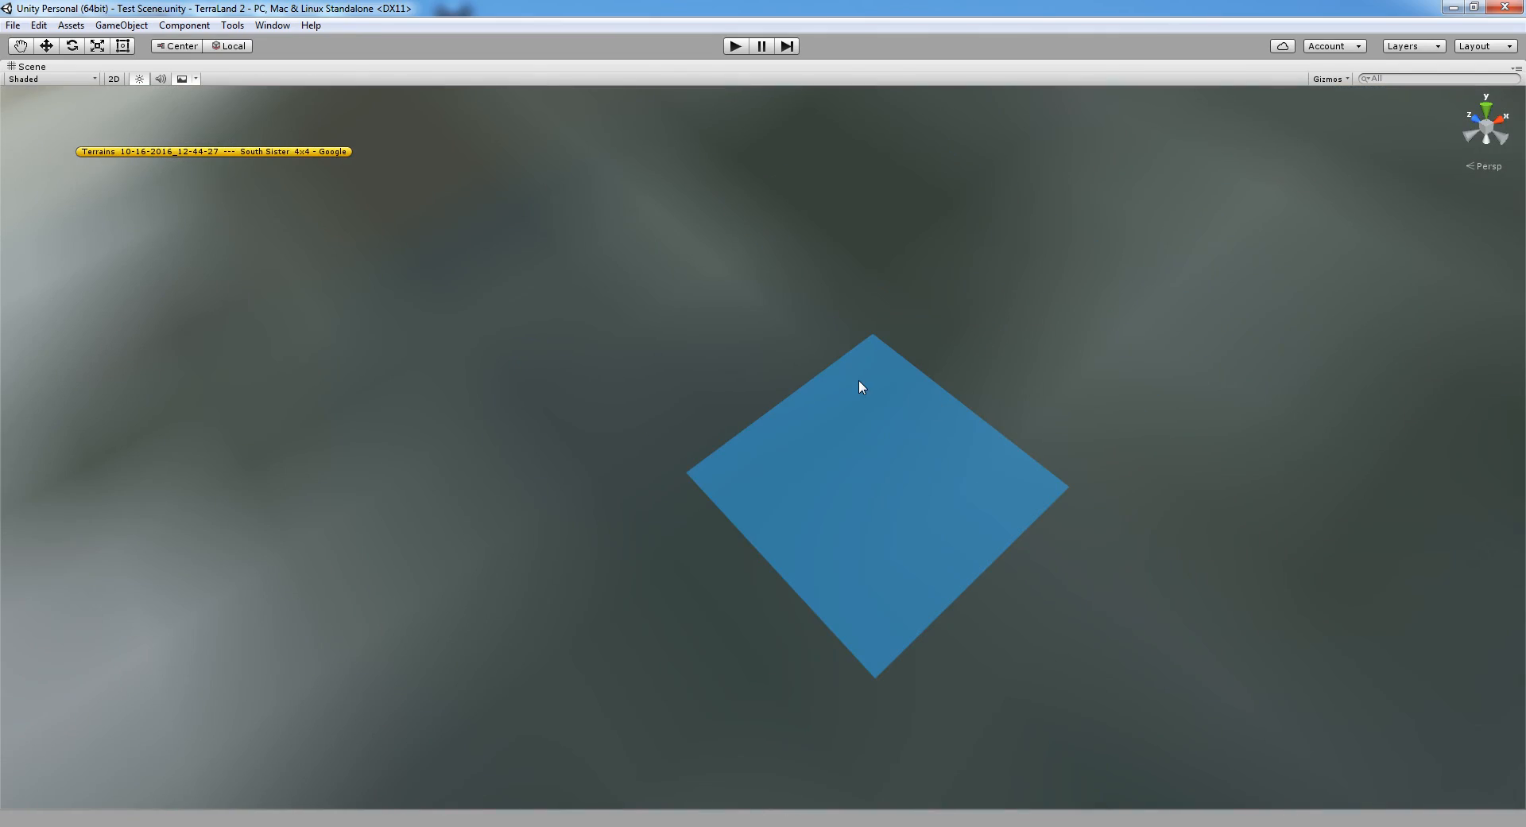
pyautogui.press('w')
pyautogui.scroll(10, 911, 374)
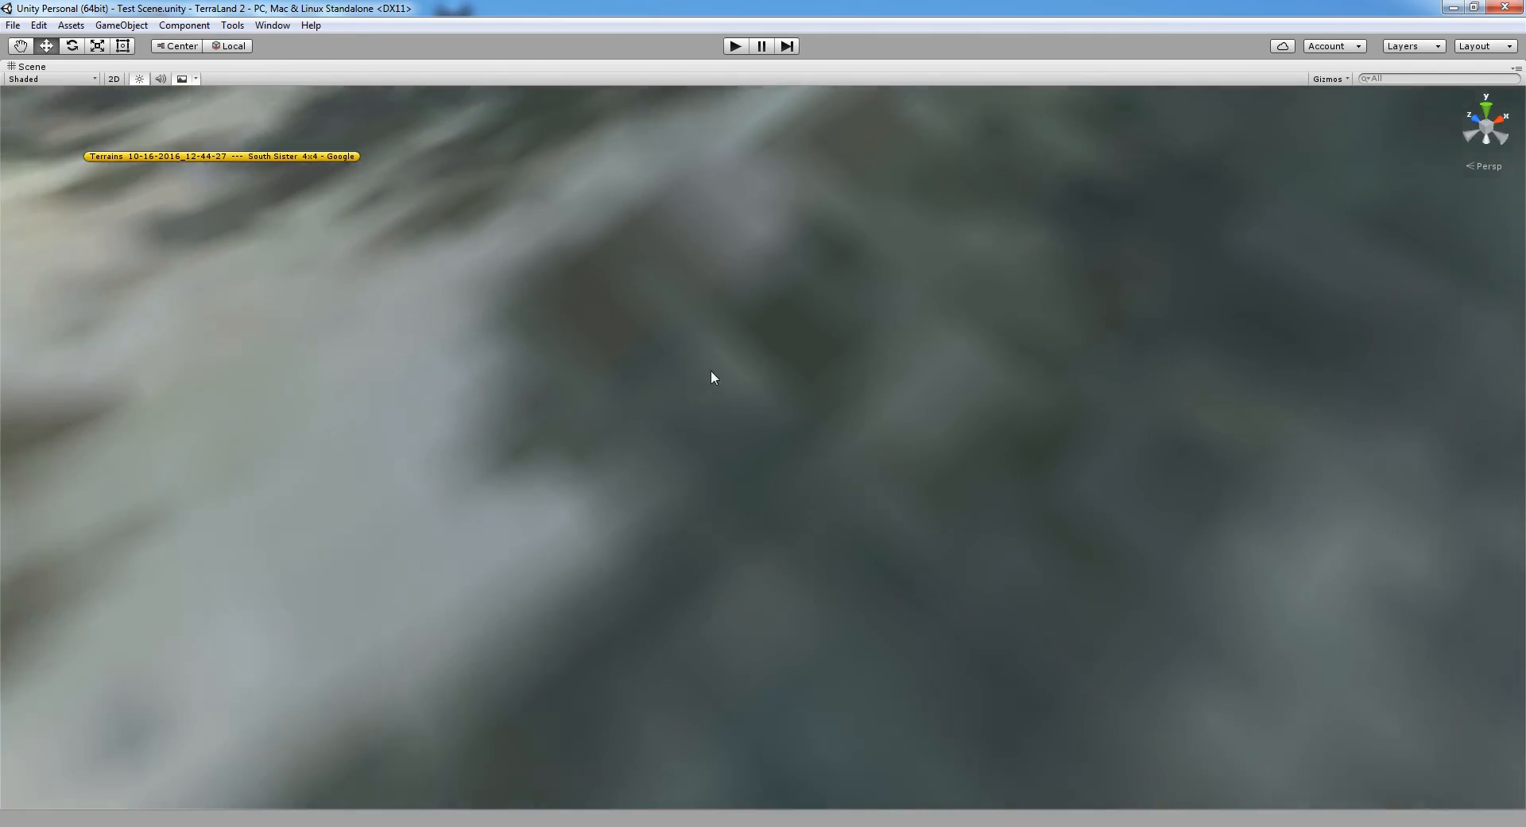
pyautogui.scroll(-10, 593, 450)
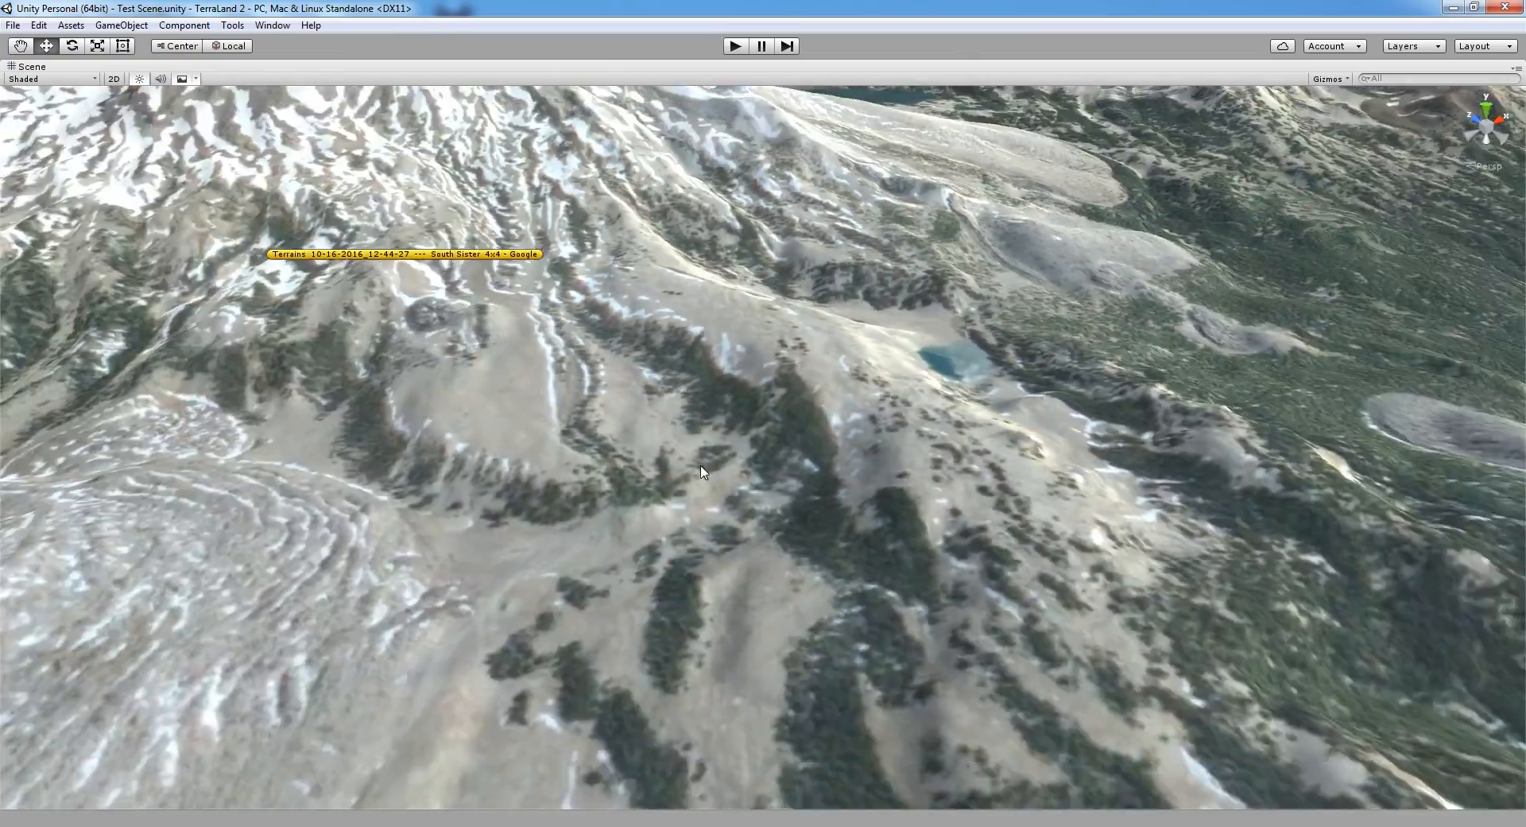
pyautogui.keyDown('alt'); pyautogui.moveTo(703, 472); pyautogui.dragTo(559, 534); pyautogui.keyUp('alt')
# - Try moving the single Google terrain vertically as one object, and undo the move
pyautogui.click(559, 534)
pyautogui.moveTo(334, 407); pyautogui.dragTo(341, 480)
pyautogui.hotkey('ctrl', 'z')
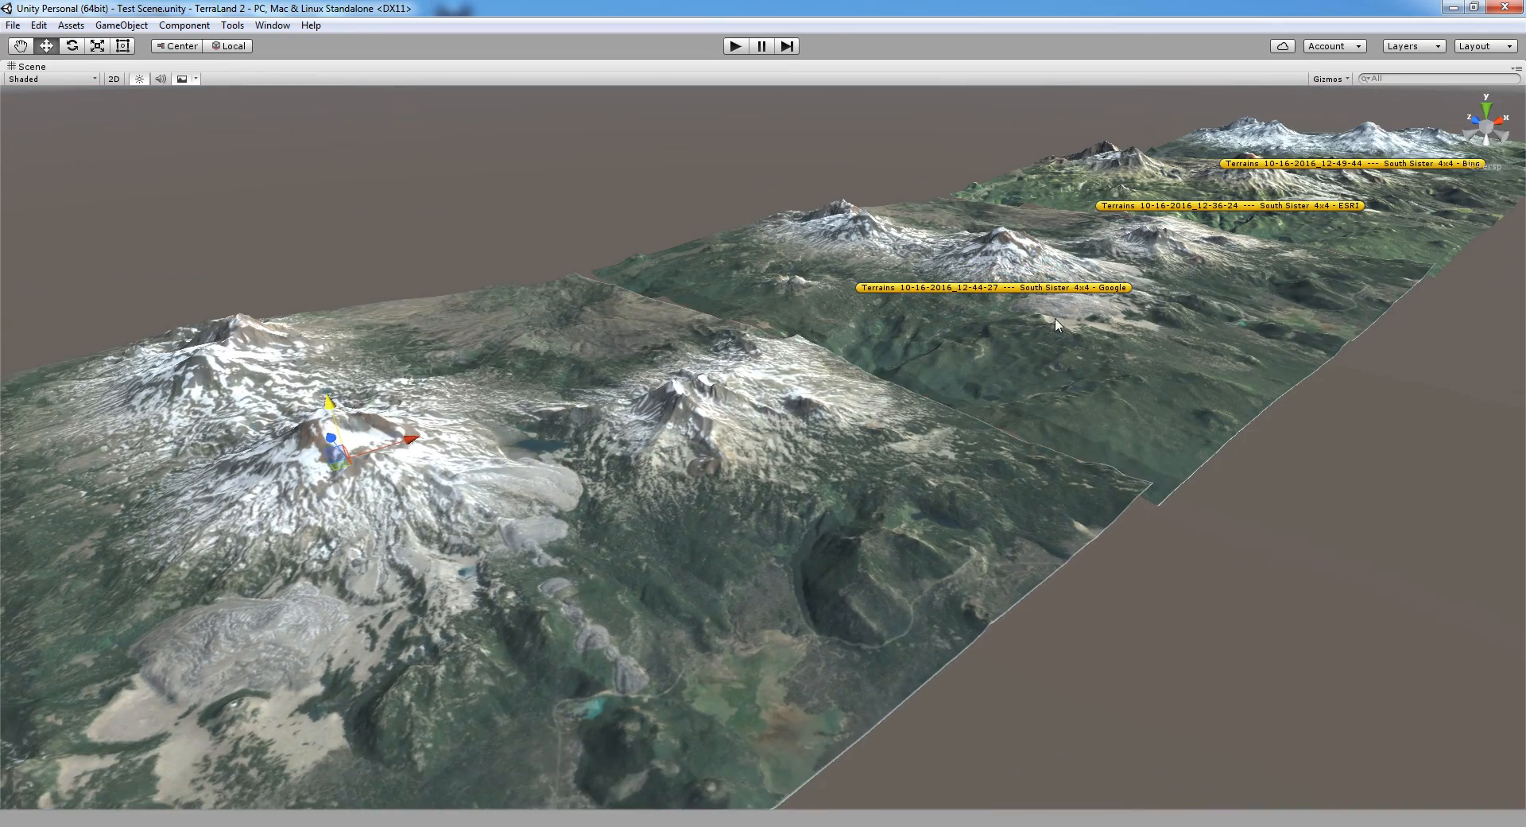
# - Try moving a chunk of the Google set and the ESRI terrain set, undoing the moves
pyautogui.click(1008, 329)
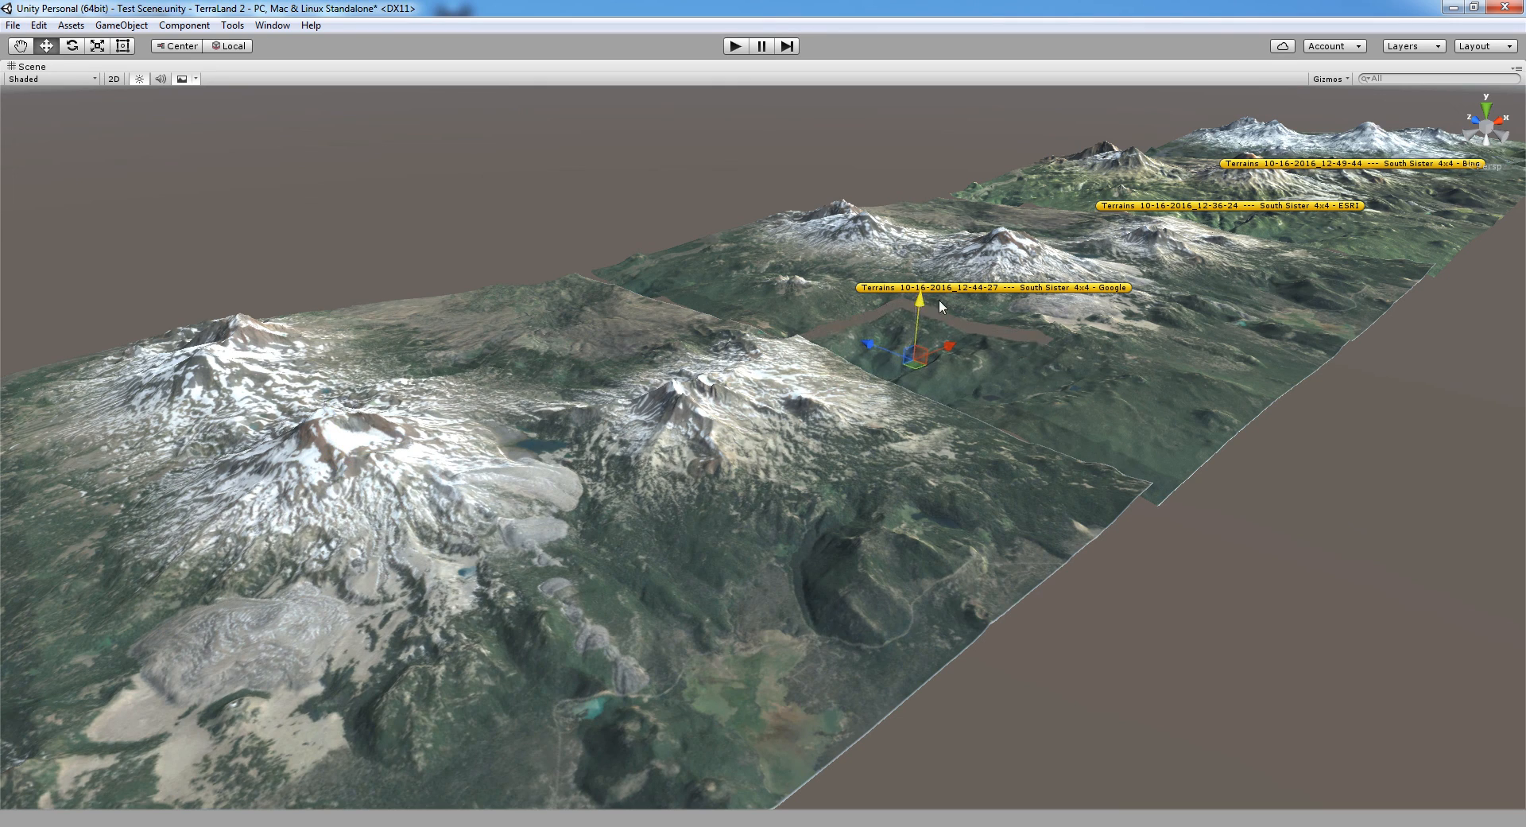
pyautogui.click(1267, 159)
pyautogui.moveTo(1255, 151); pyautogui.dragTo(1245, 157)
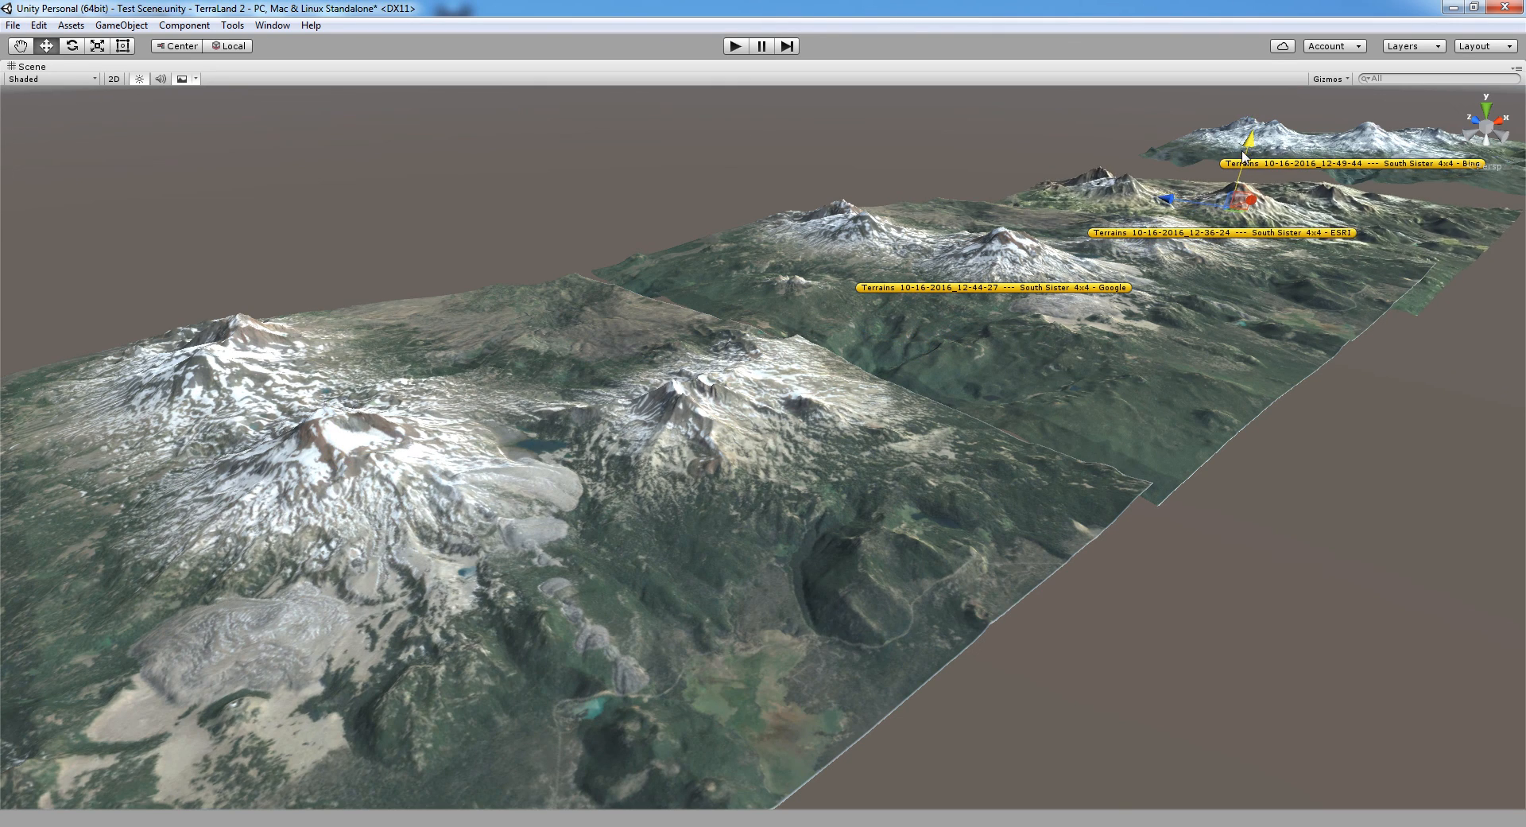
pyautogui.hotkey('ctrl', 'z')
pyautogui.moveTo(1168, 105); pyautogui.dragTo(1181, 106)
pyautogui.hotkey('ctrl', 'z')
# - Select a chunk of the Bing terrain set and view the single terrain and all three terrain sets together
pyautogui.keyDown('alt'); pyautogui.moveTo(1327, 112); pyautogui.dragTo(1120, 287, button='right'); pyautogui.keyUp('alt')
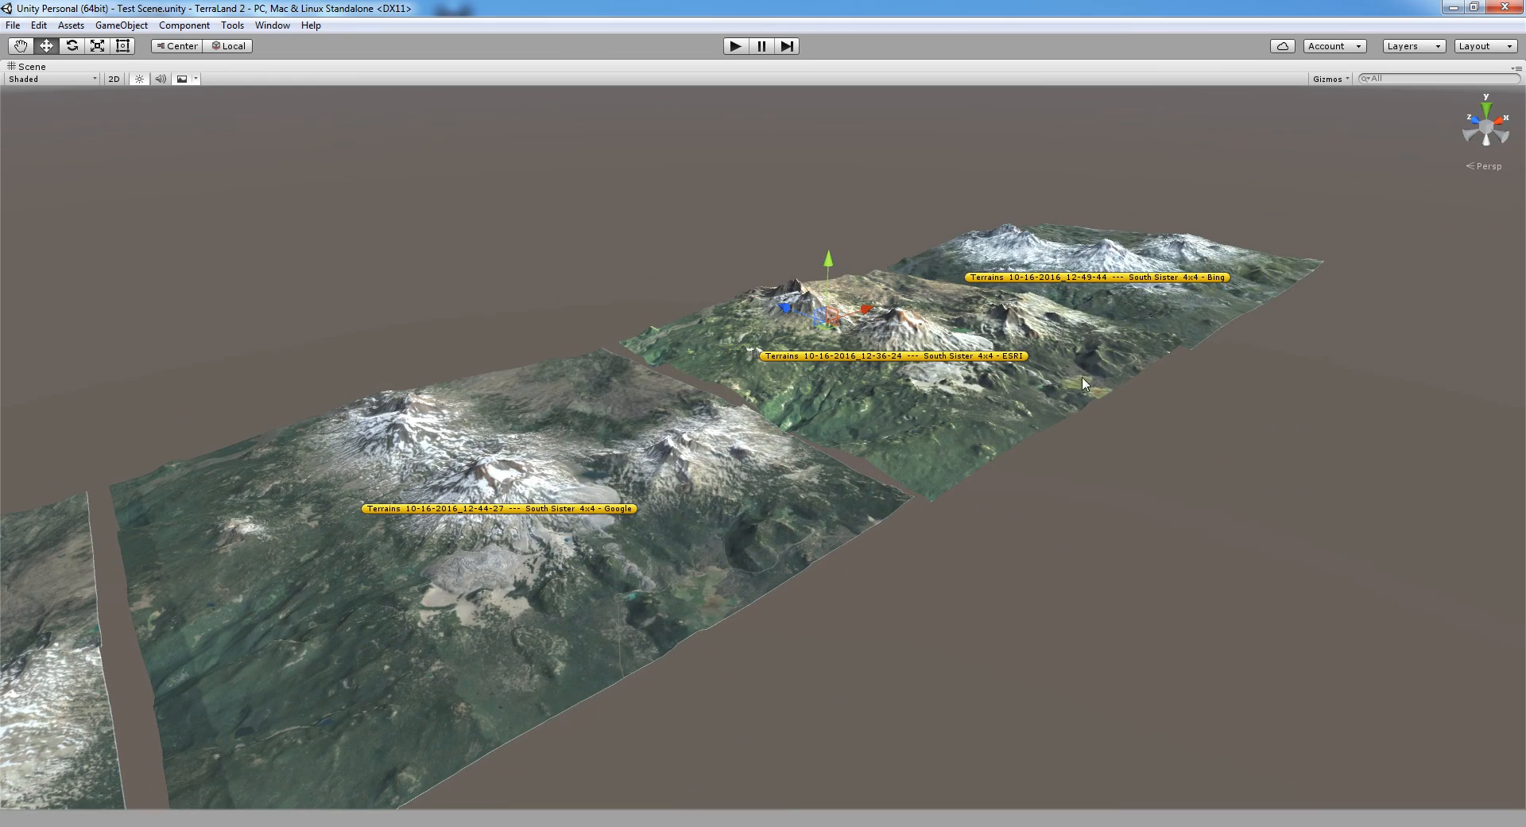
pyautogui.click(1120, 288)
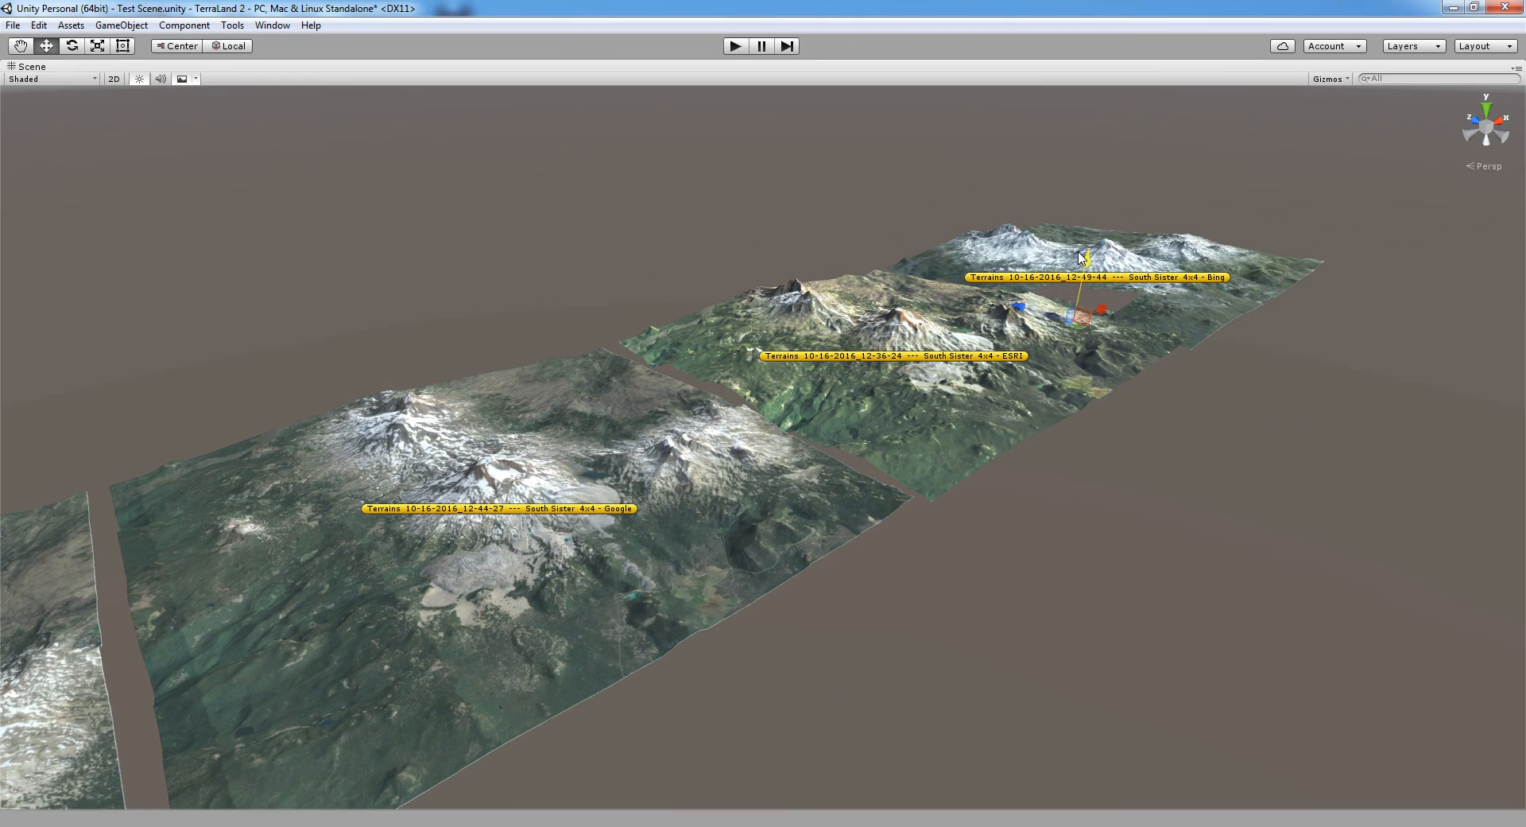
pyautogui.keyDown('alt'); pyautogui.moveTo(1237, 437); pyautogui.dragTo(1104, 527); pyautogui.keyUp('alt')
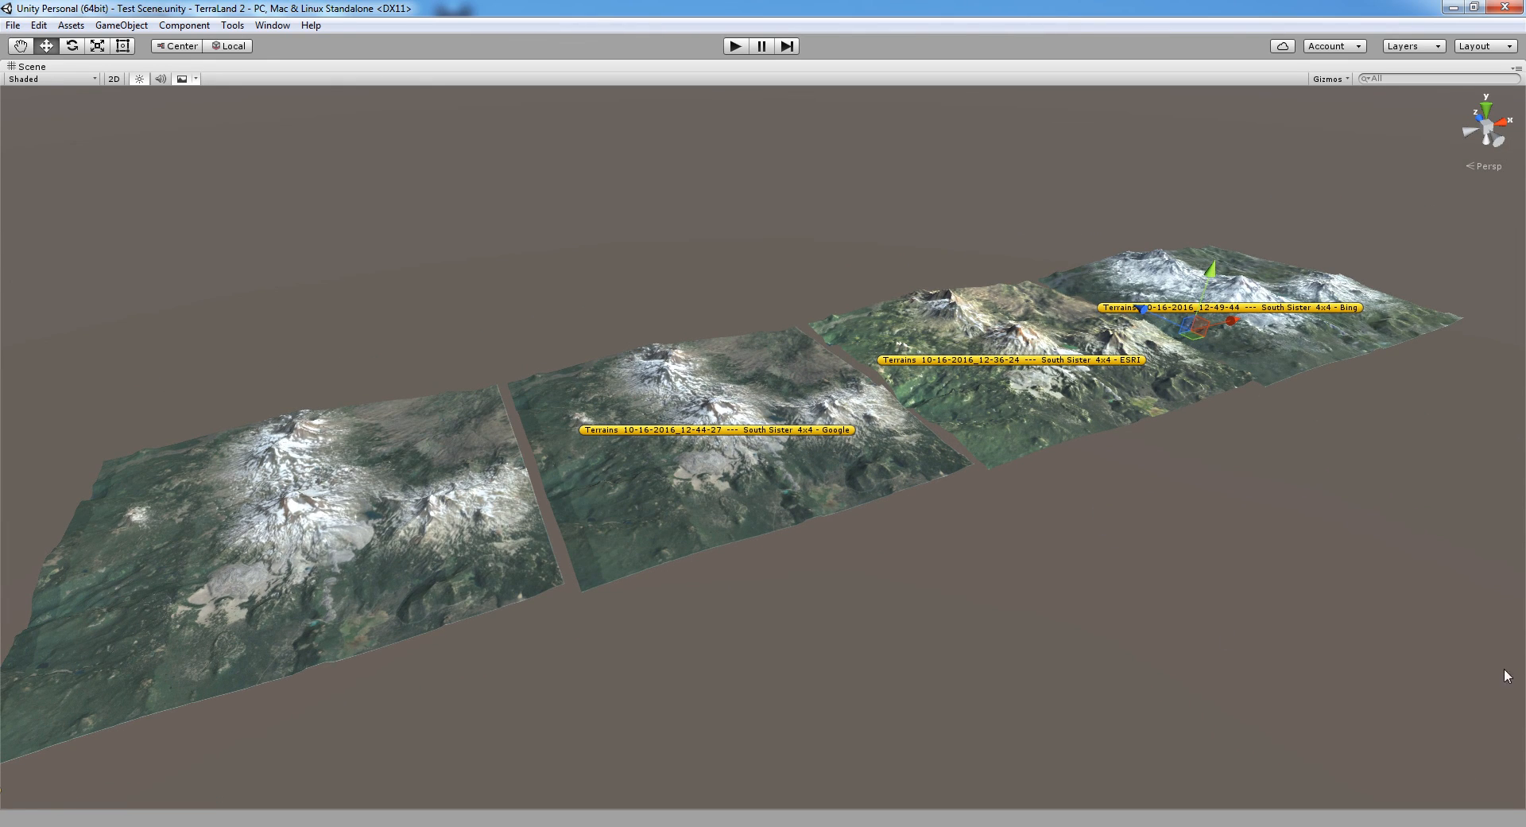
pyautogui.moveTo(1500, 656); pyautogui.dragTo(1469, 588, button='middle')
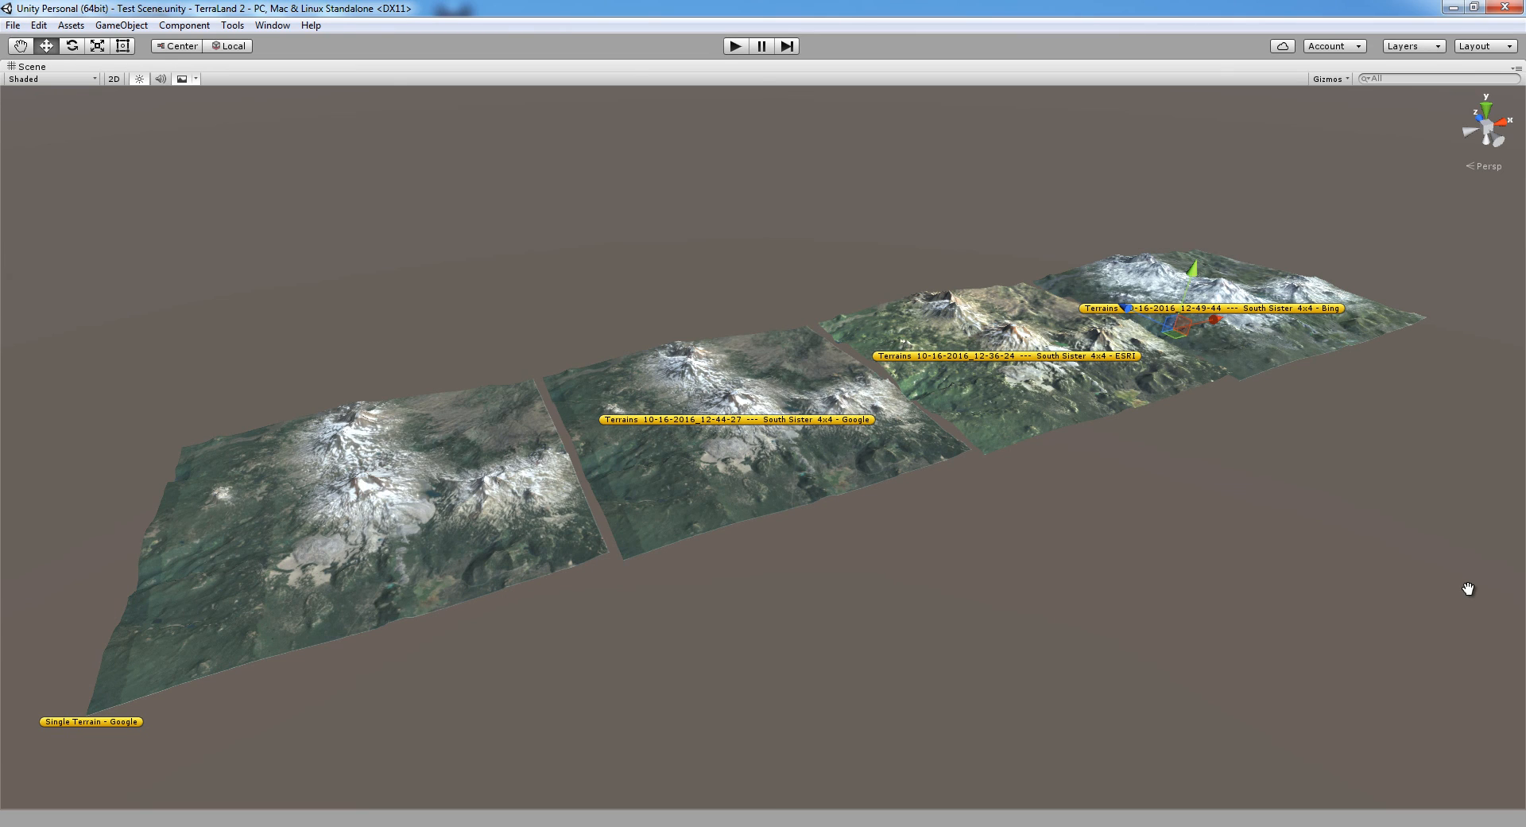